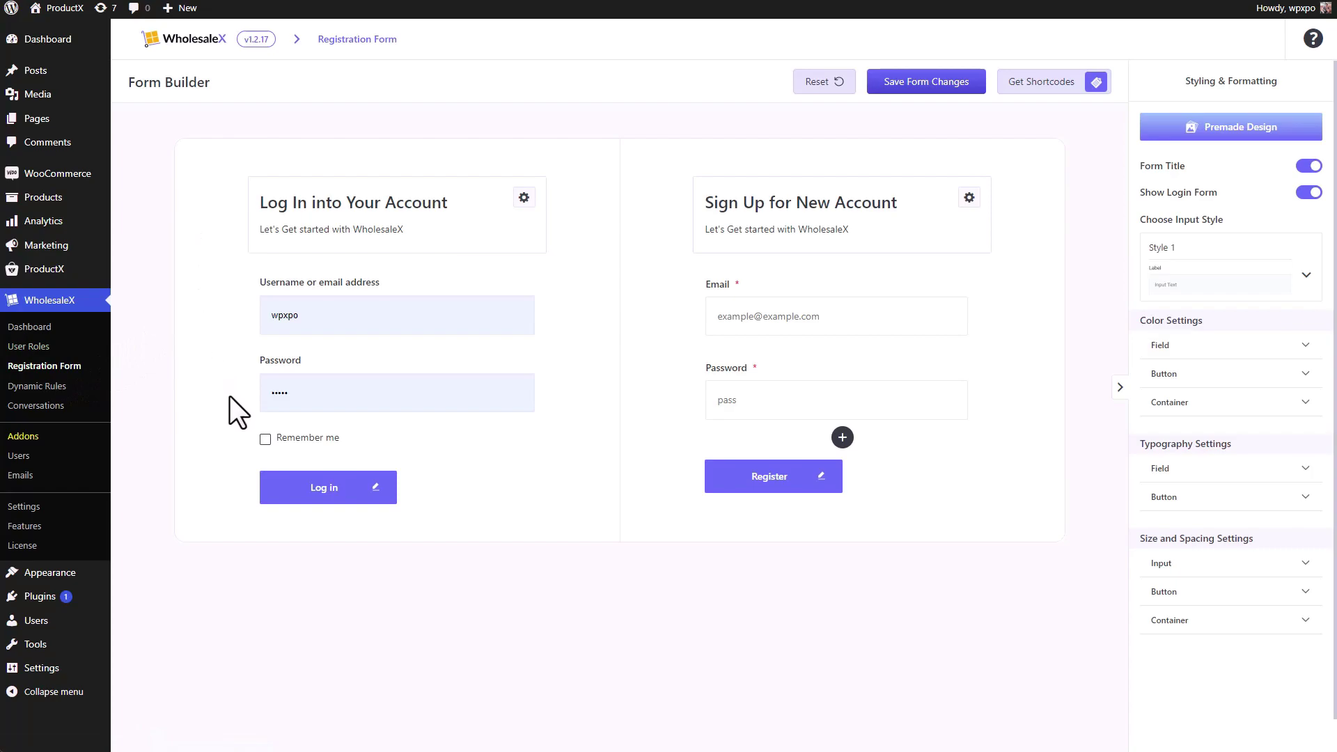
- Hide and restore the form title cards and the login form, leaving the layout unchanged
{"action": "mouse_move", "coordinate": [313, 184]}
{"action": "left_click", "coordinate": [1313, 168]}
{"action": "left_click", "coordinate": [1315, 171]}
{"action": "left_click", "coordinate": [1315, 195]}
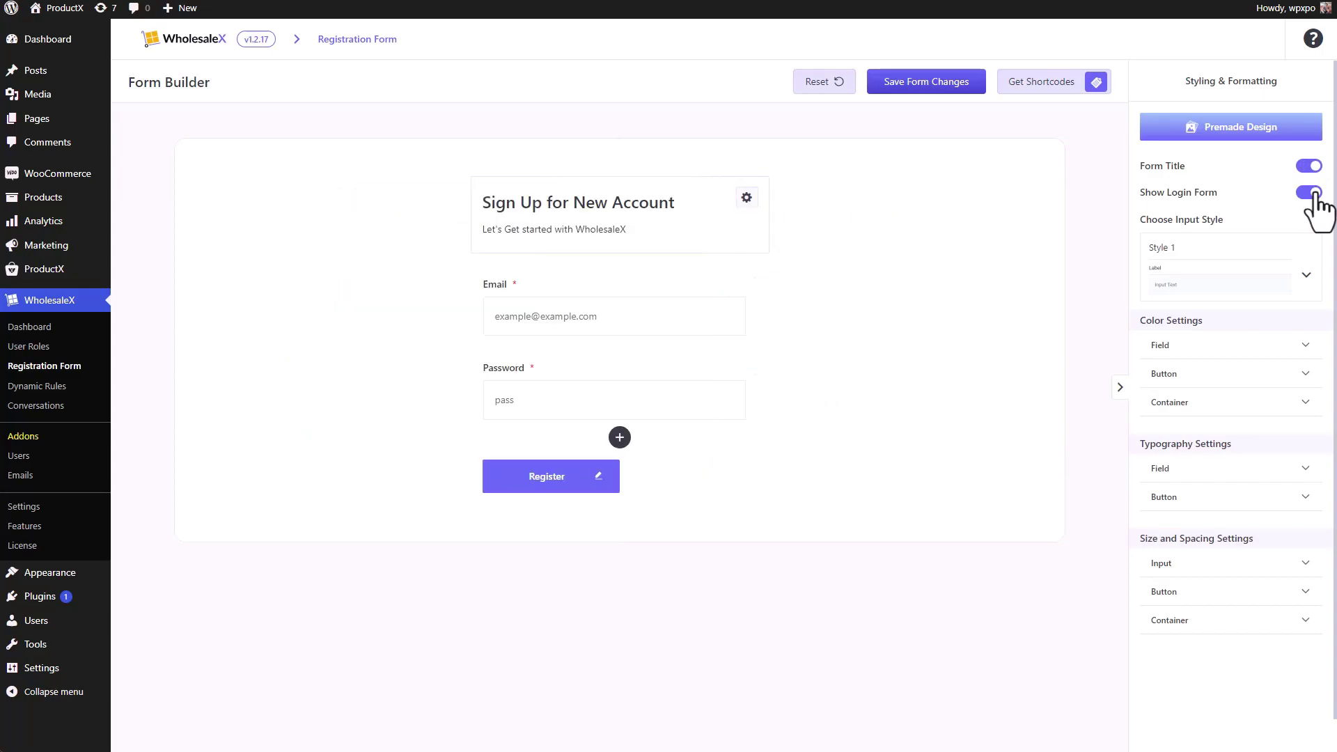
{"action": "left_click", "coordinate": [1316, 195]}
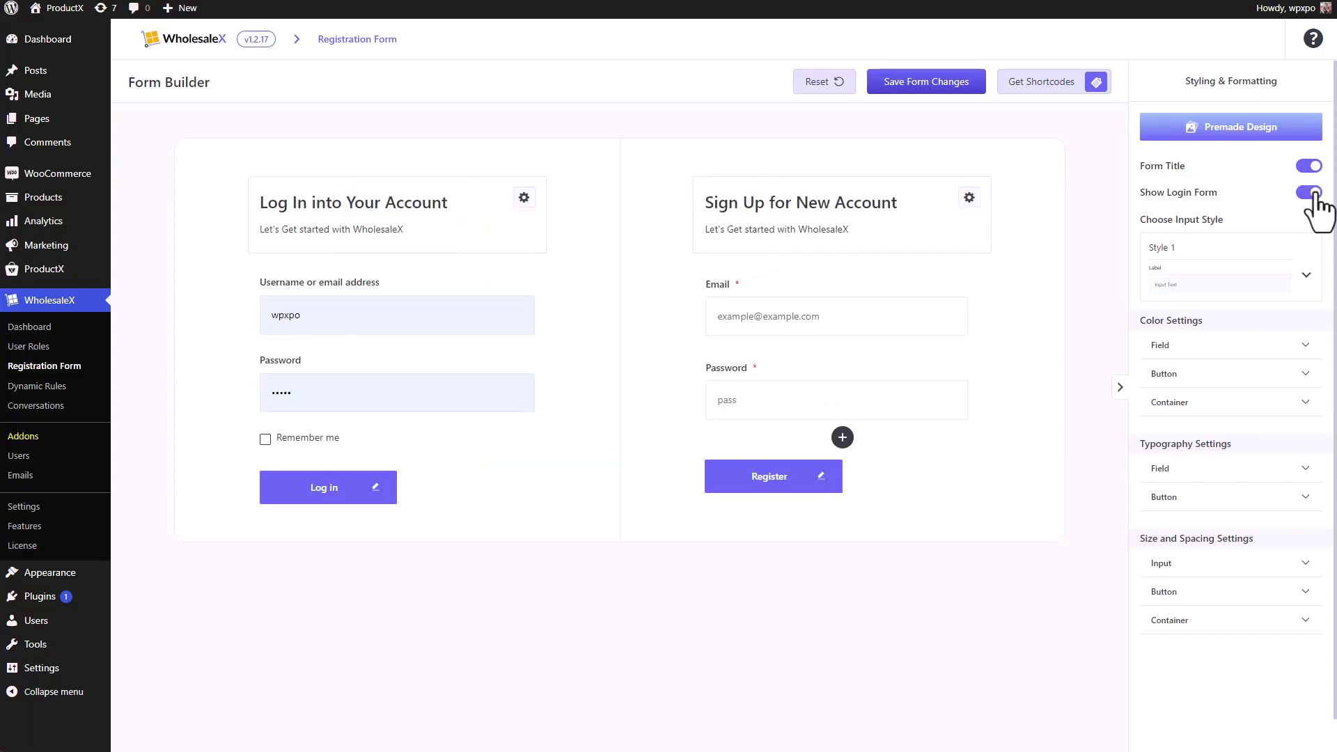
- Add a Confirm Password field below Password in the sign-up form and open its settings
{"action": "left_click", "coordinate": [842, 438]}
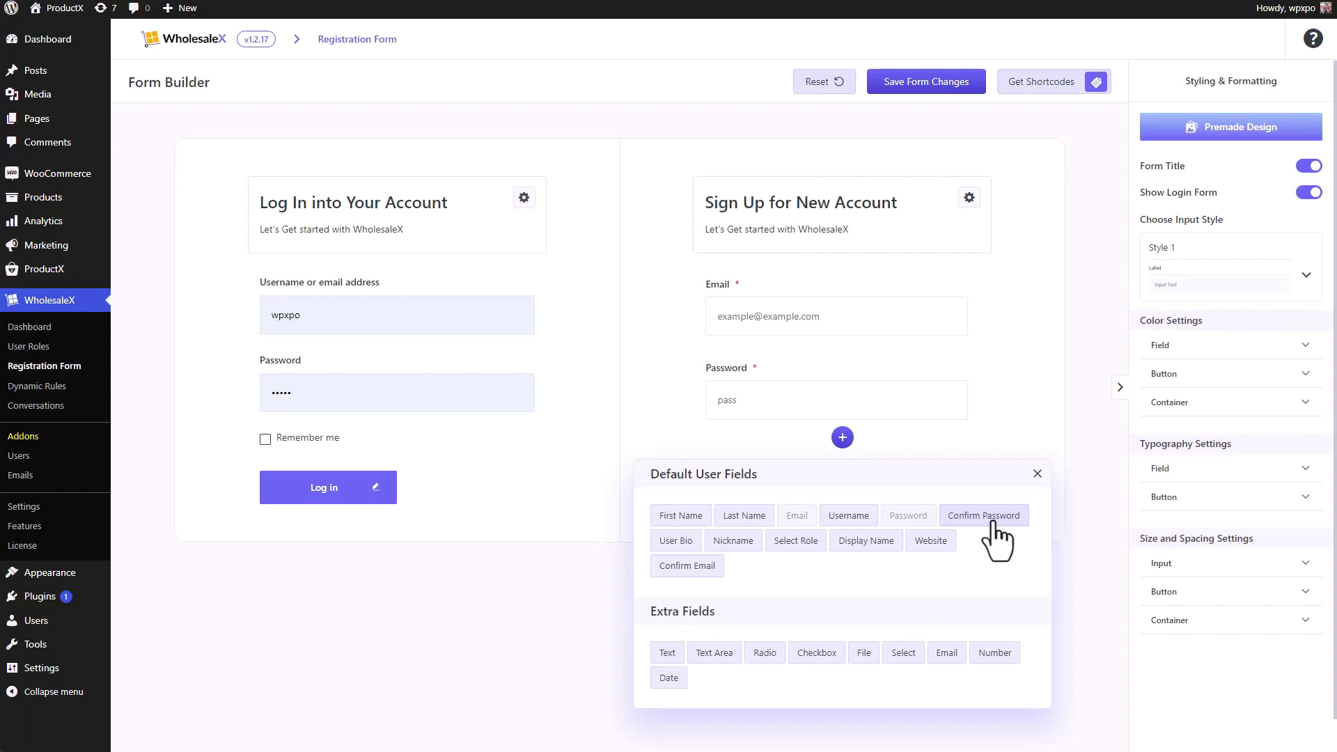
{"action": "left_click", "coordinate": [989, 516]}
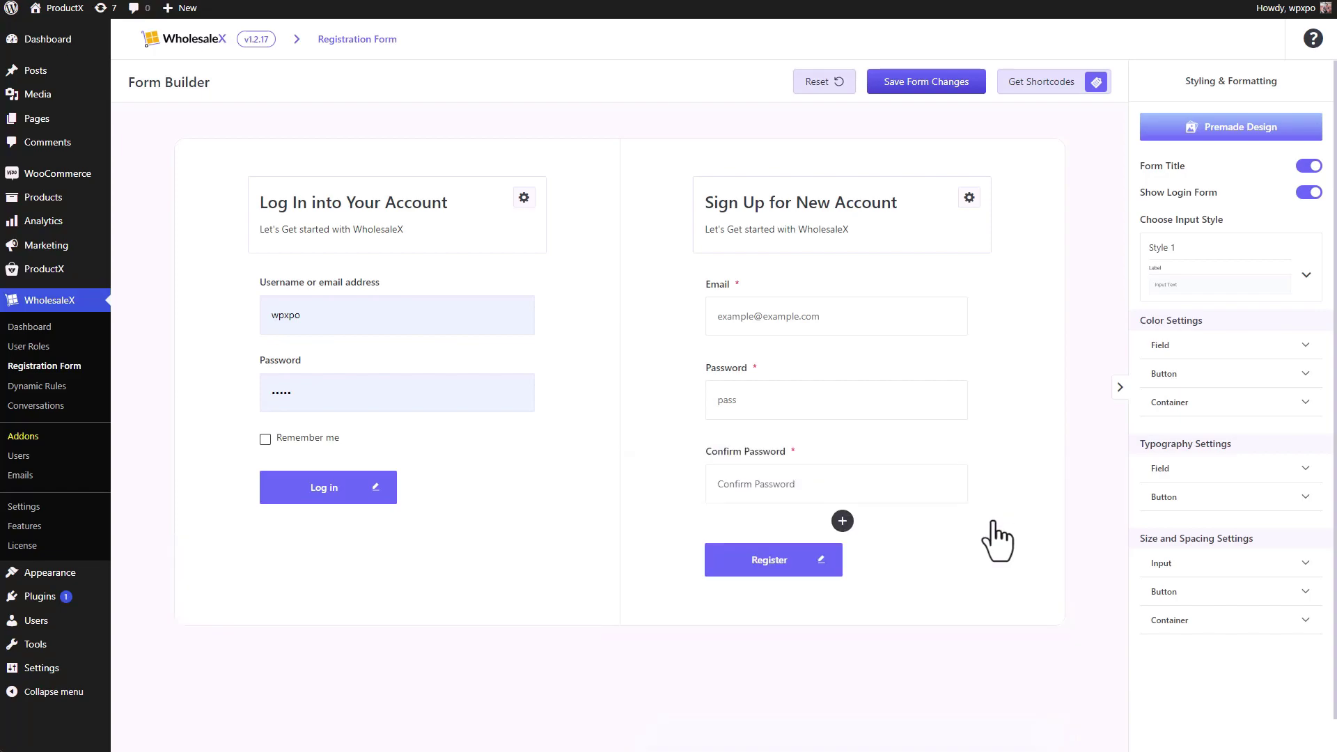
{"action": "mouse_move", "coordinate": [961, 502]}
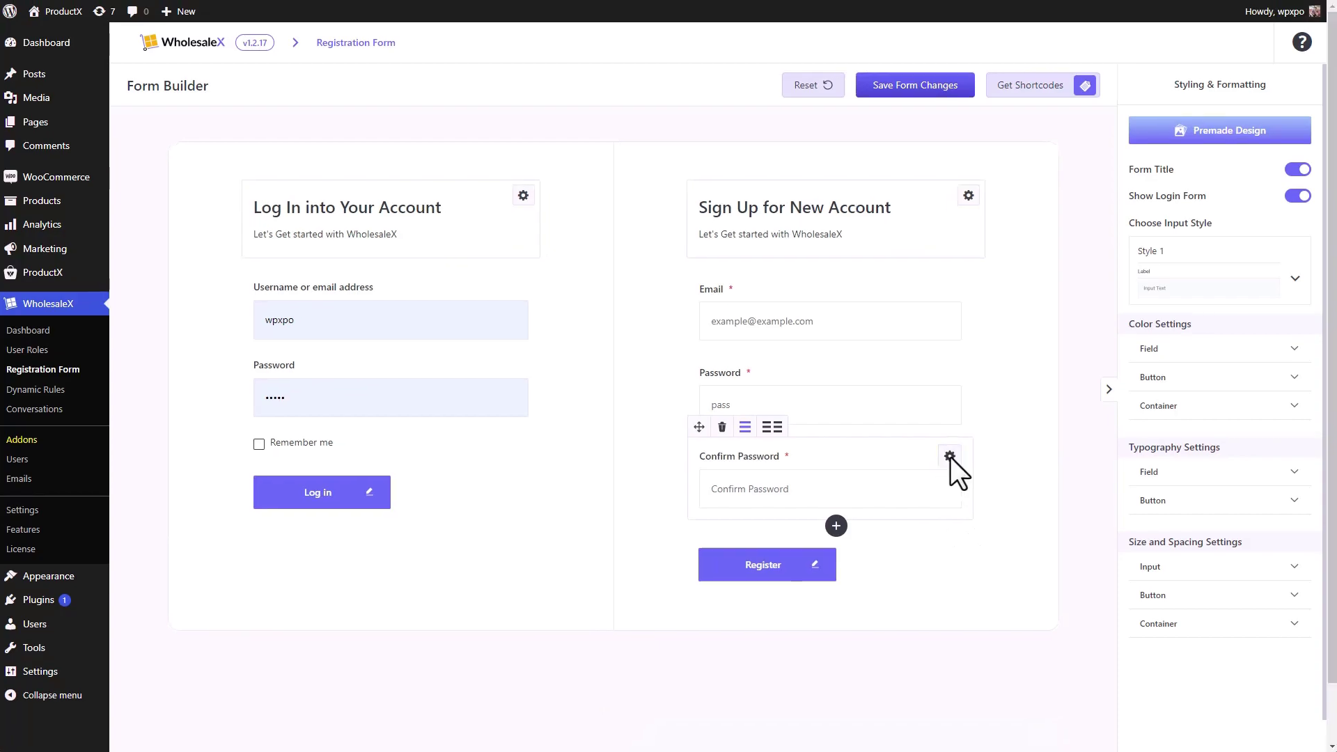
{"action": "scroll", "coordinate": [950, 458], "scroll_direction": "down", "scroll_amount": 1}
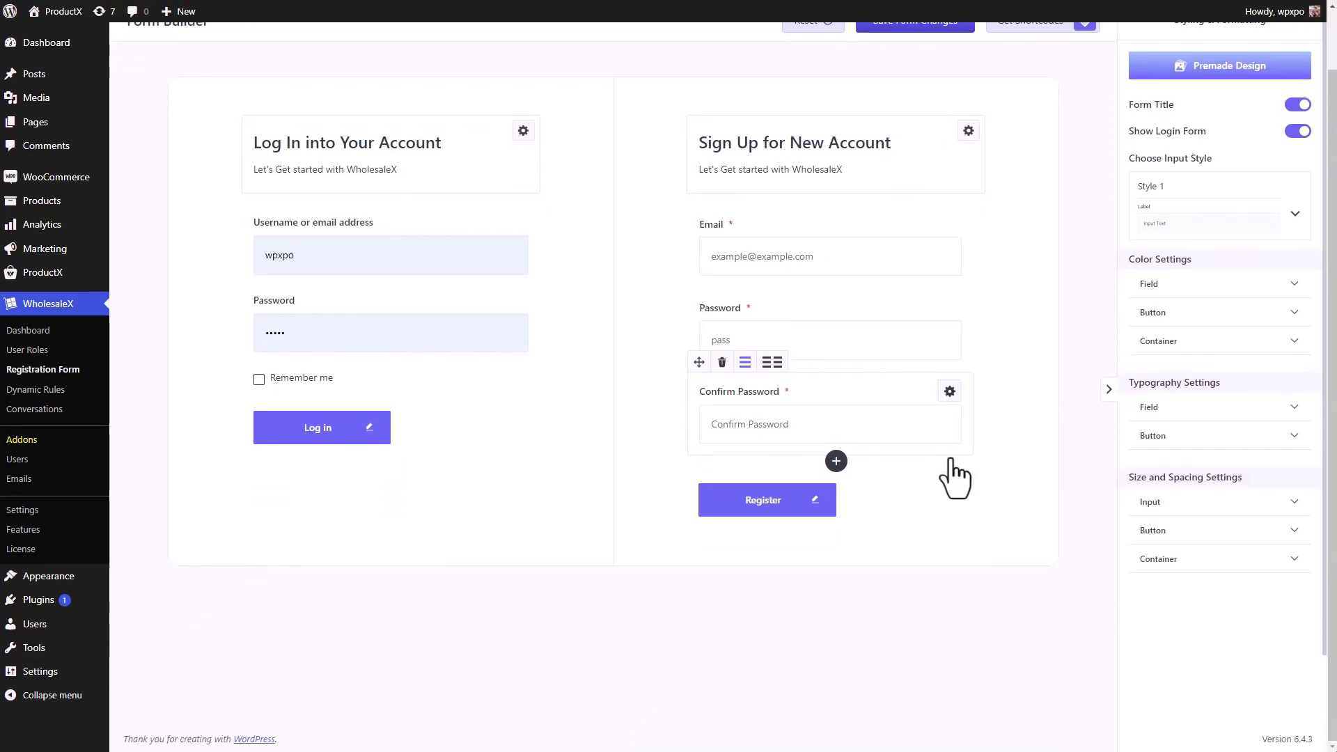
{"action": "left_click", "coordinate": [950, 391]}
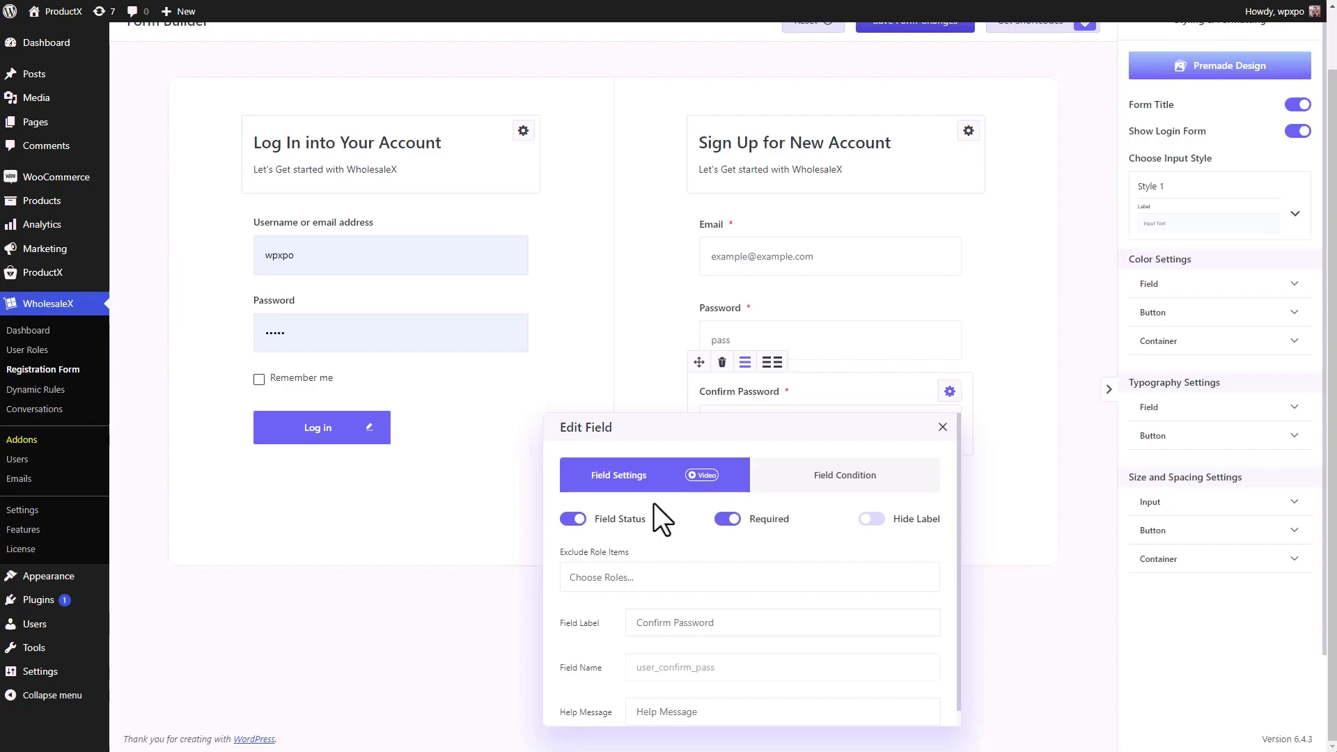
- Test the Field Status, Required and Hide Label toggles and leave all three as they were; check Exclude Role Items and exclude no roles
{"action": "left_click", "coordinate": [573, 521]}
{"action": "left_click", "coordinate": [571, 521]}
{"action": "left_click", "coordinate": [729, 521]}
{"action": "left_click", "coordinate": [729, 521]}
{"action": "left_click", "coordinate": [872, 520]}
{"action": "left_click", "coordinate": [871, 519]}
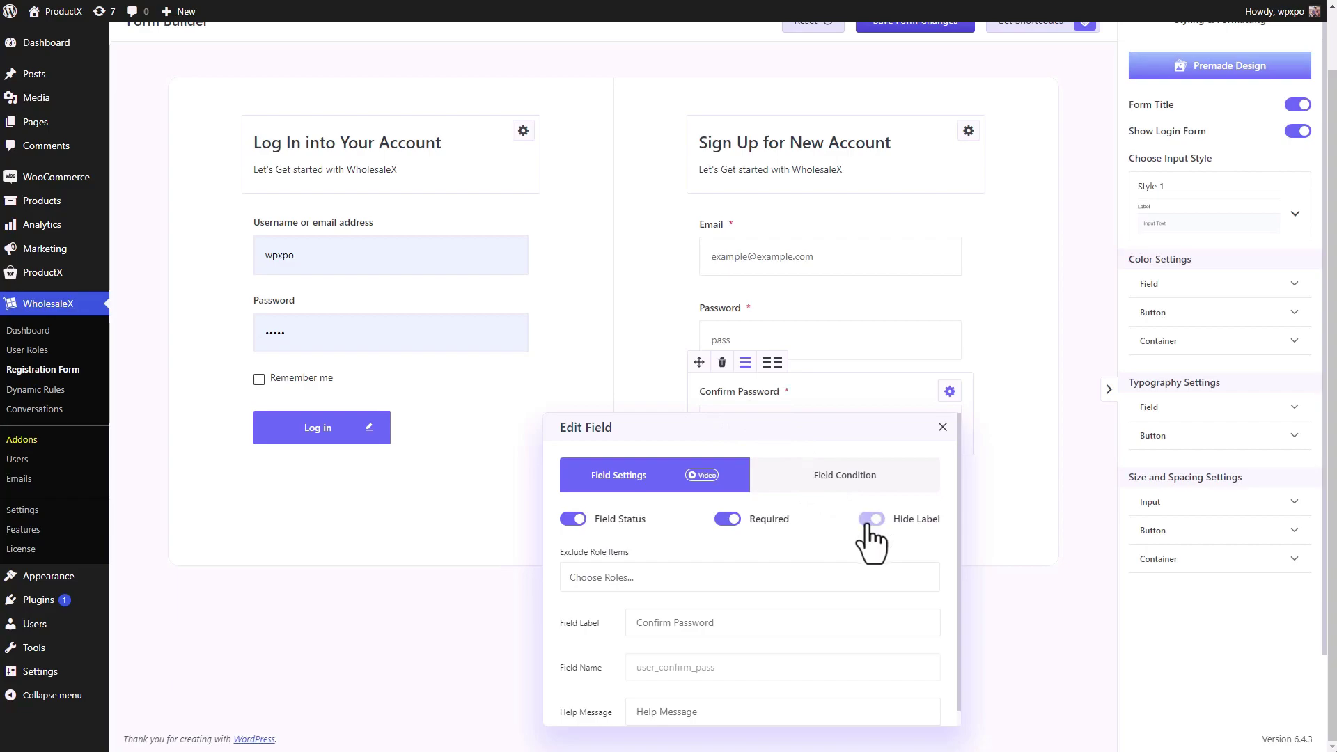
{"action": "left_click", "coordinate": [719, 581]}
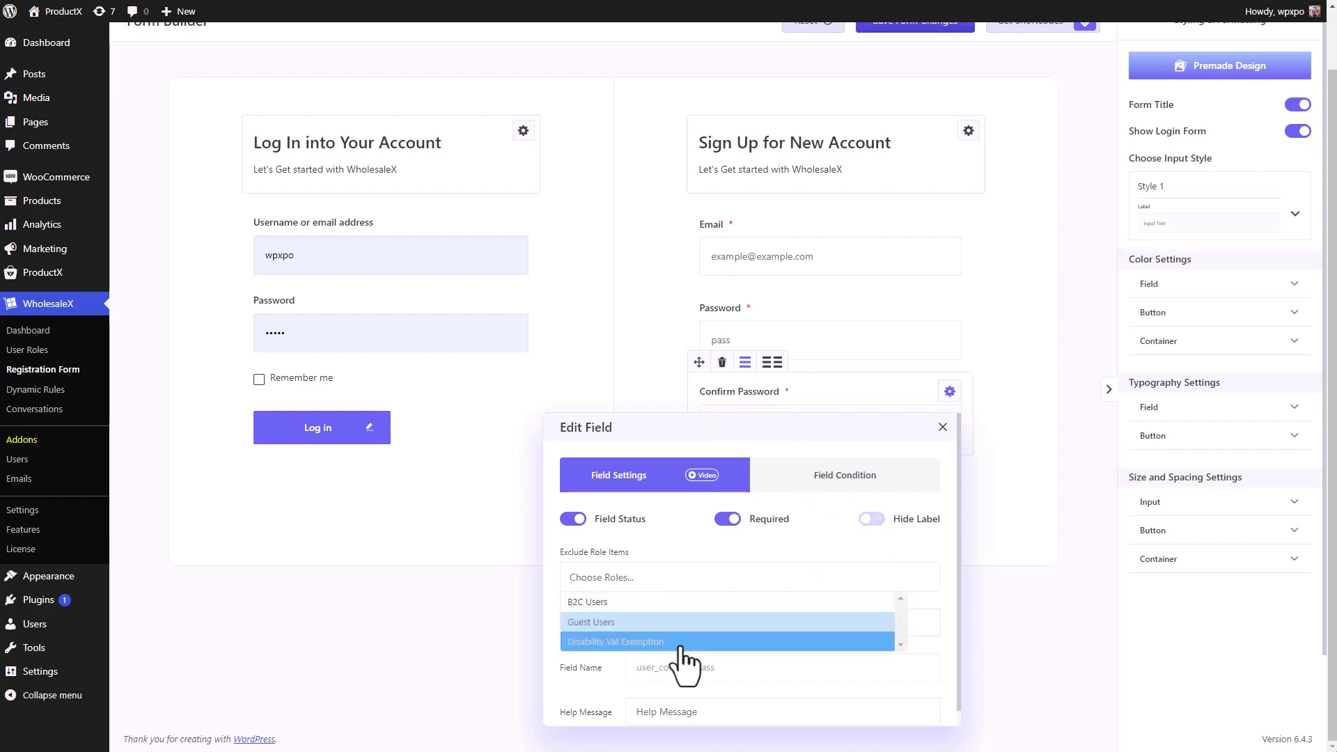
{"action": "left_click", "coordinate": [742, 554]}
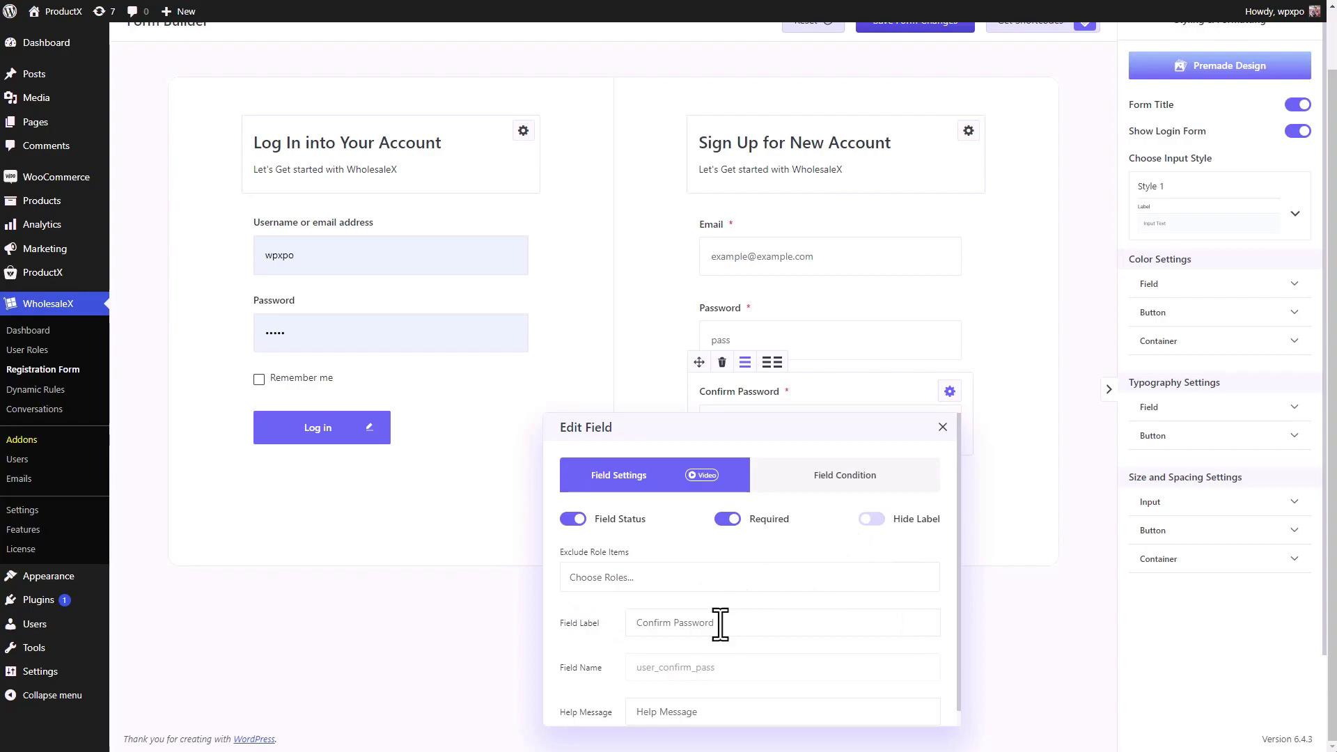
- Change the Confirm Password field label to 'Type Password Again'
{"action": "scroll", "coordinate": [722, 620], "scroll_direction": "down", "scroll_amount": 1}
{"action": "left_click_drag", "start_coordinate": [722, 616], "coordinate": [601, 608]}
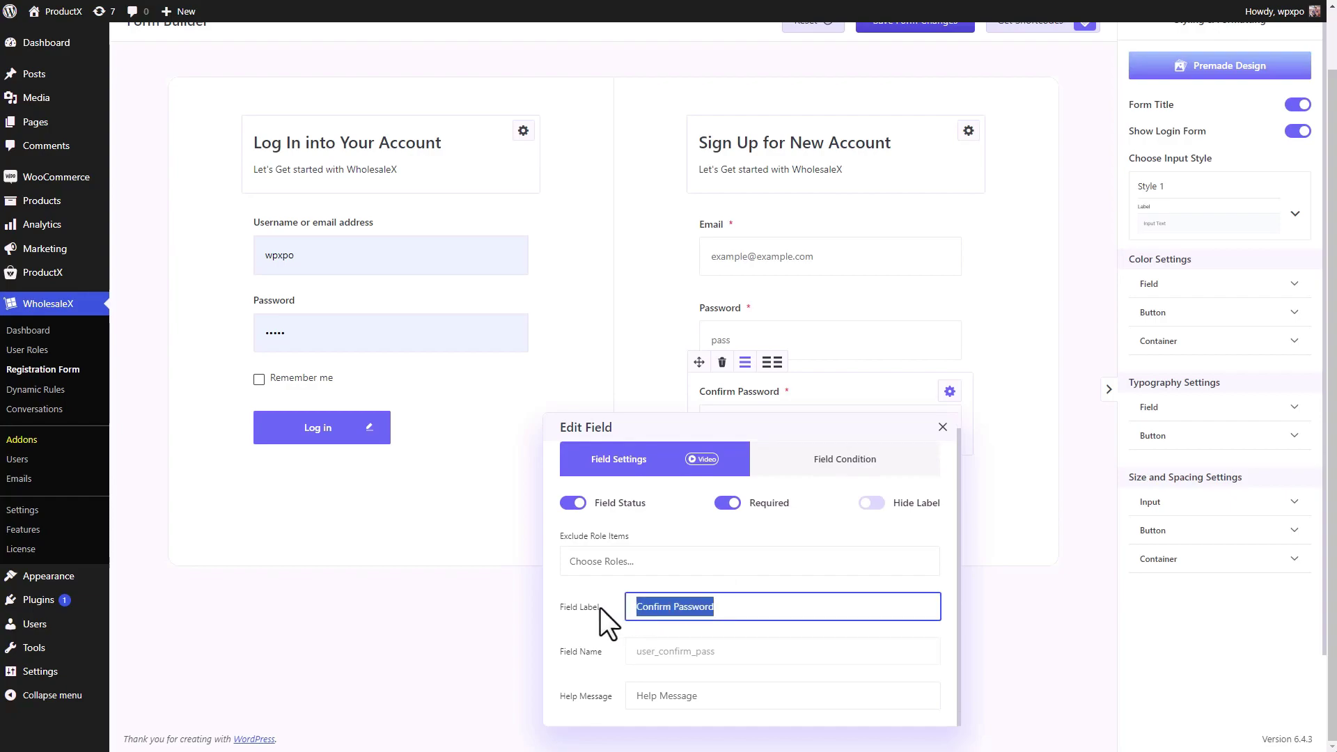
{"action": "type", "text": "Type"}
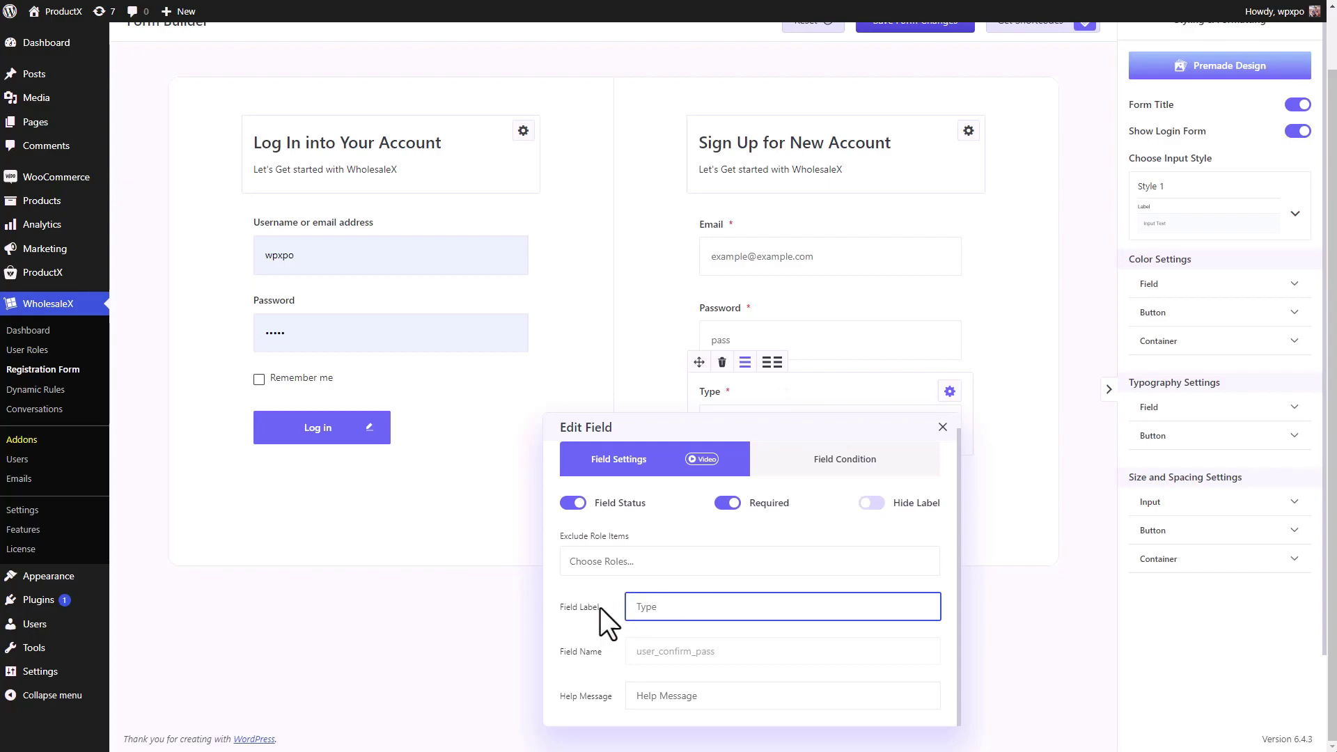
{"action": "type", "text": " Password again"}
{"action": "key", "text": "BackSpace"}
{"action": "type", "text": "Again"}
{"action": "left_click", "coordinate": [680, 657]}
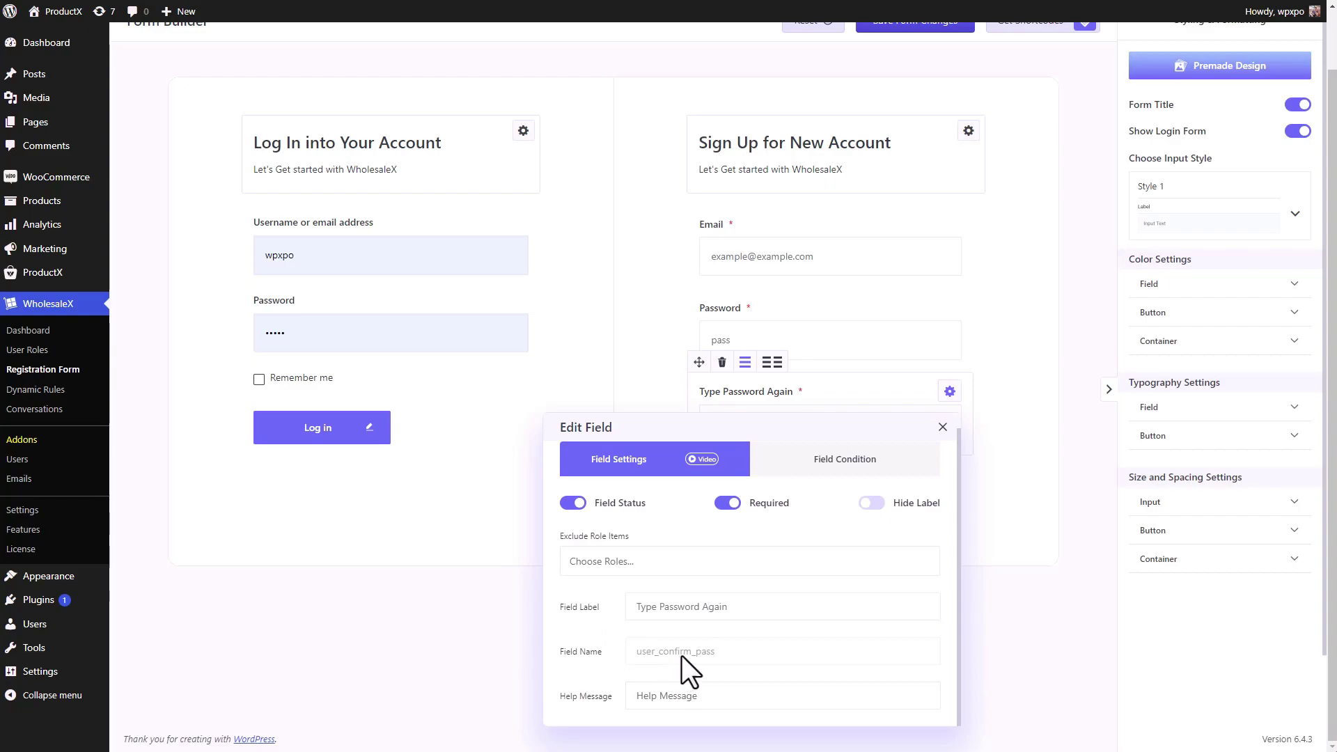
- Set the field's help message to 'Optional', then close and reopen its settings
{"action": "left_click", "coordinate": [704, 696]}
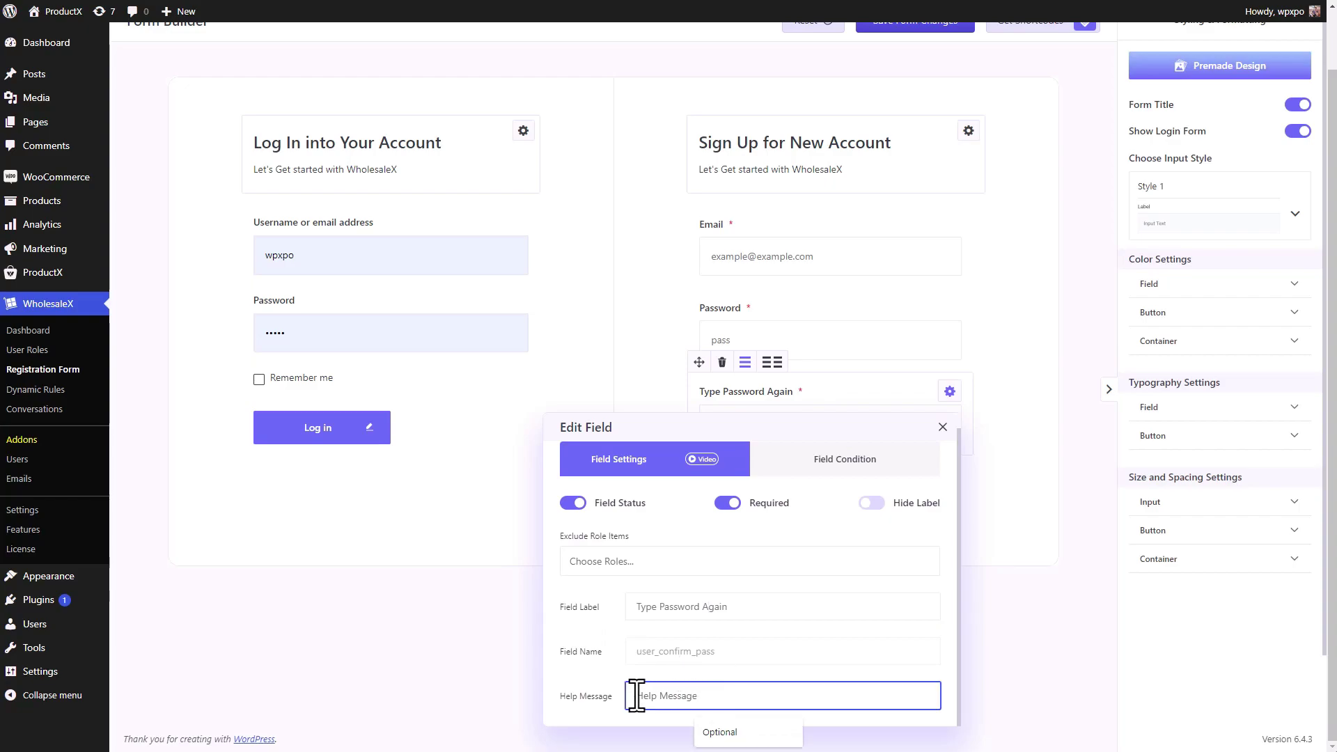
{"action": "left_click", "coordinate": [720, 733]}
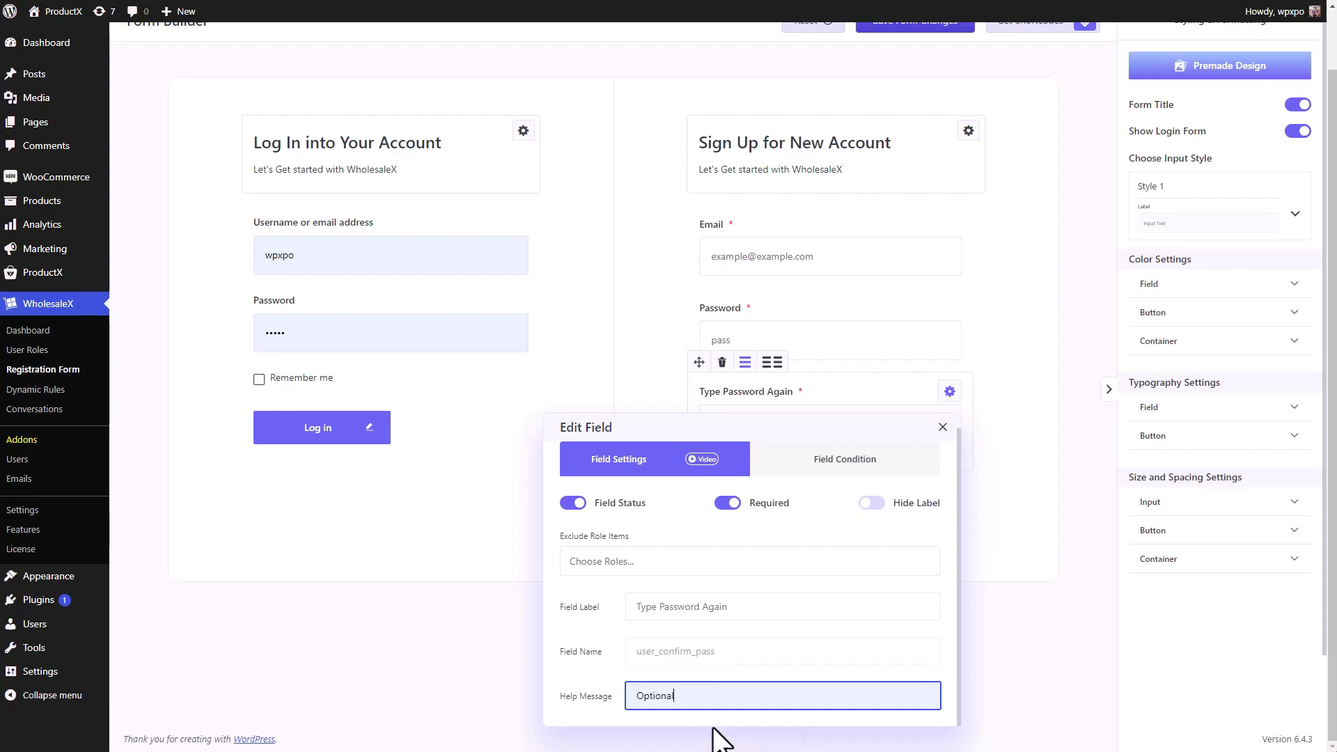
{"action": "left_click", "coordinate": [943, 427]}
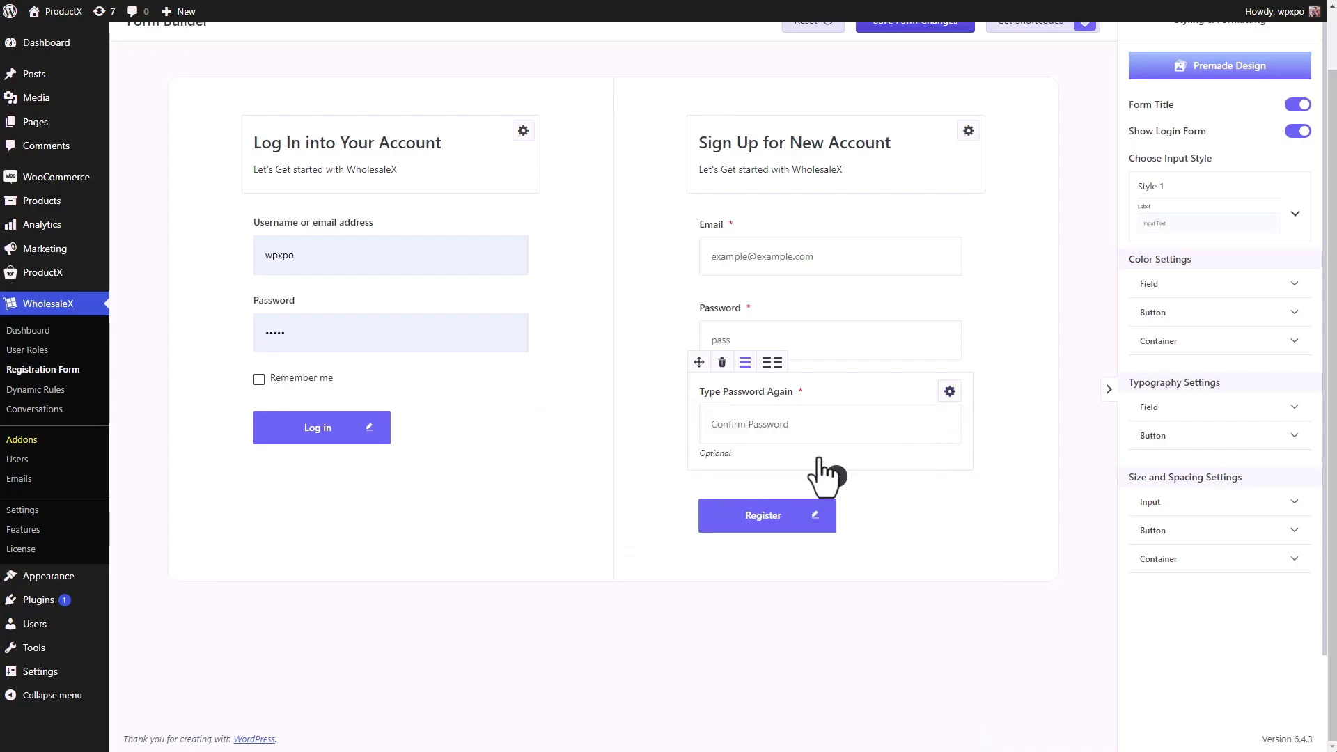
{"action": "left_click", "coordinate": [721, 463]}
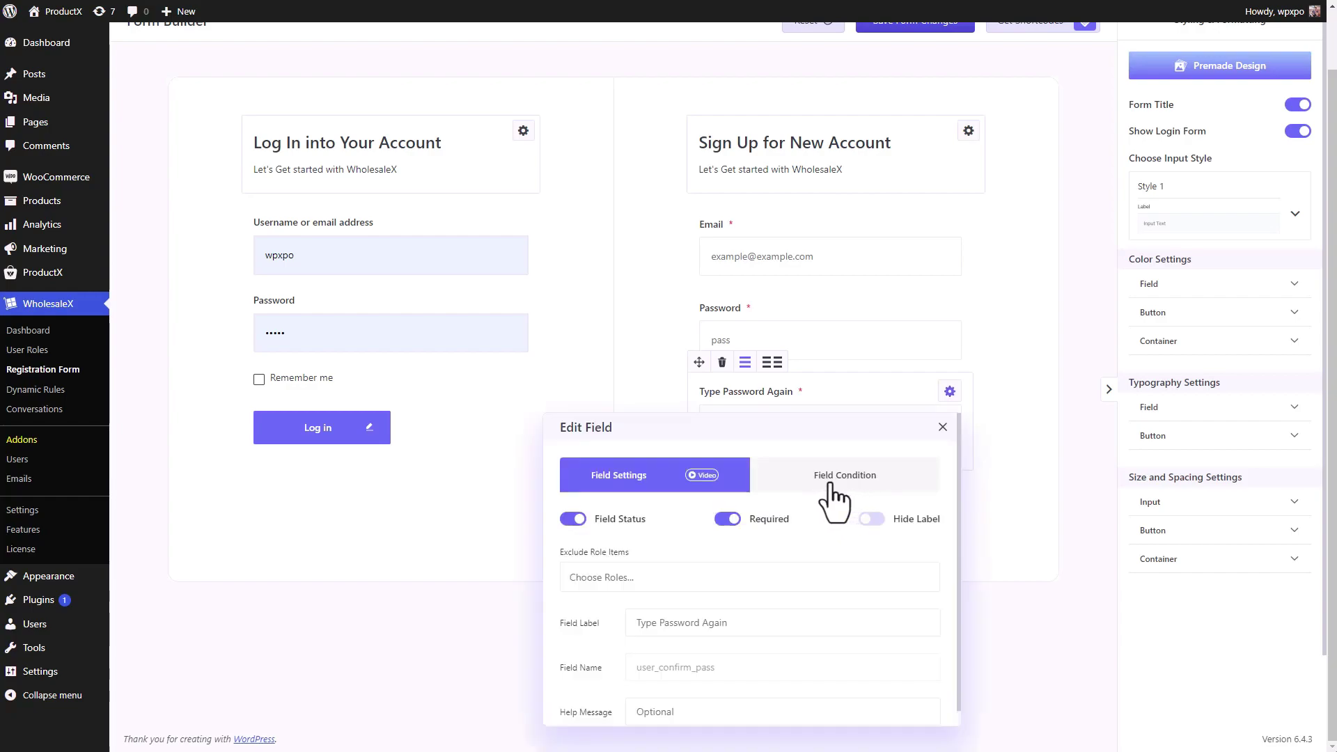
{"action": "left_click", "coordinate": [832, 485]}
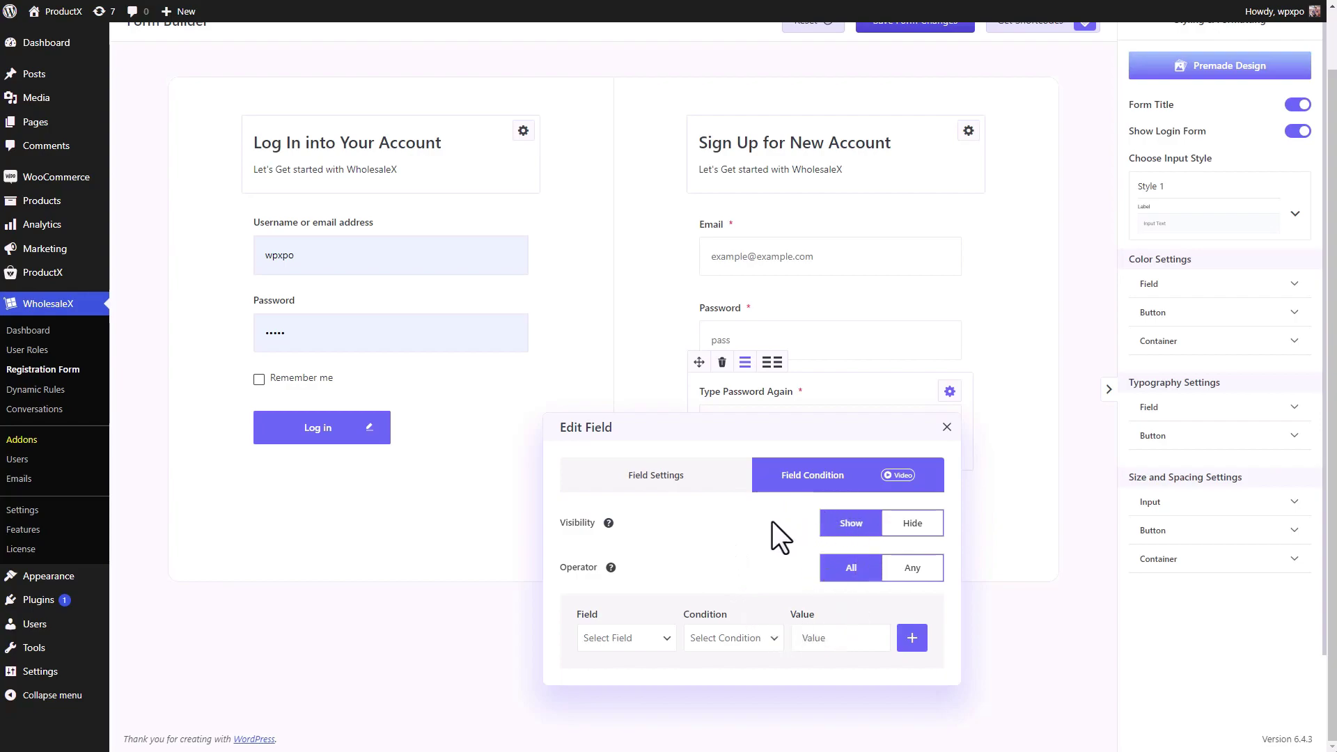
{"action": "left_click", "coordinate": [946, 427]}
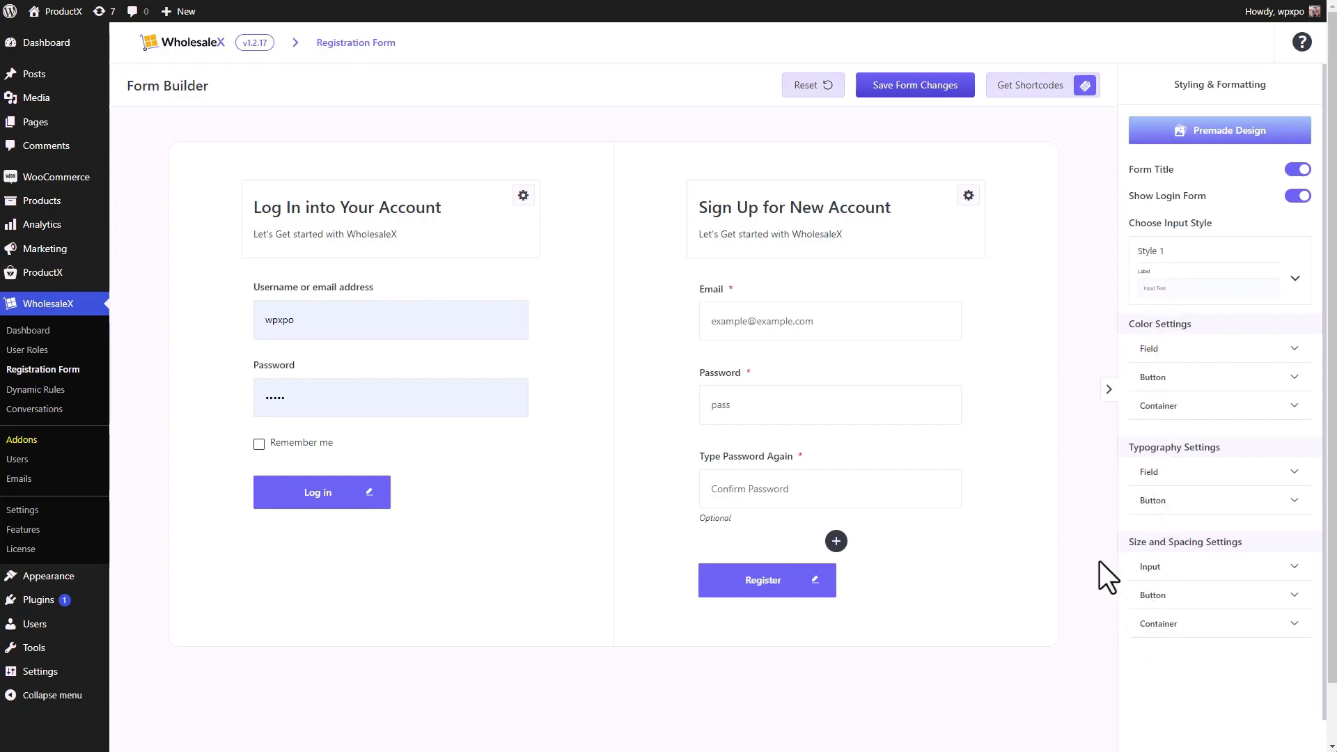
{"action": "left_click", "coordinate": [1202, 140]}
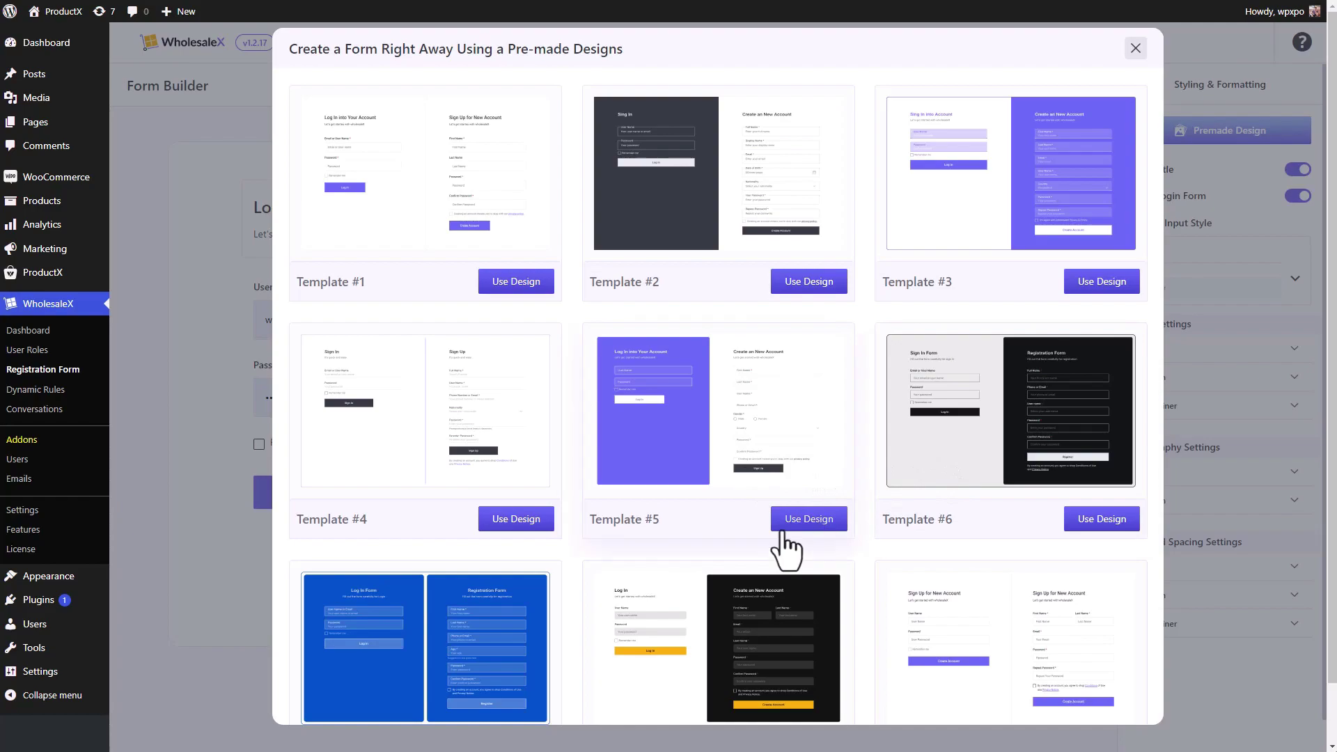
- Apply the Template #8 premade design, which has a dark sign-up panel and yellow buttons
{"action": "scroll", "coordinate": [484, 610], "scroll_direction": "down", "scroll_amount": 1}
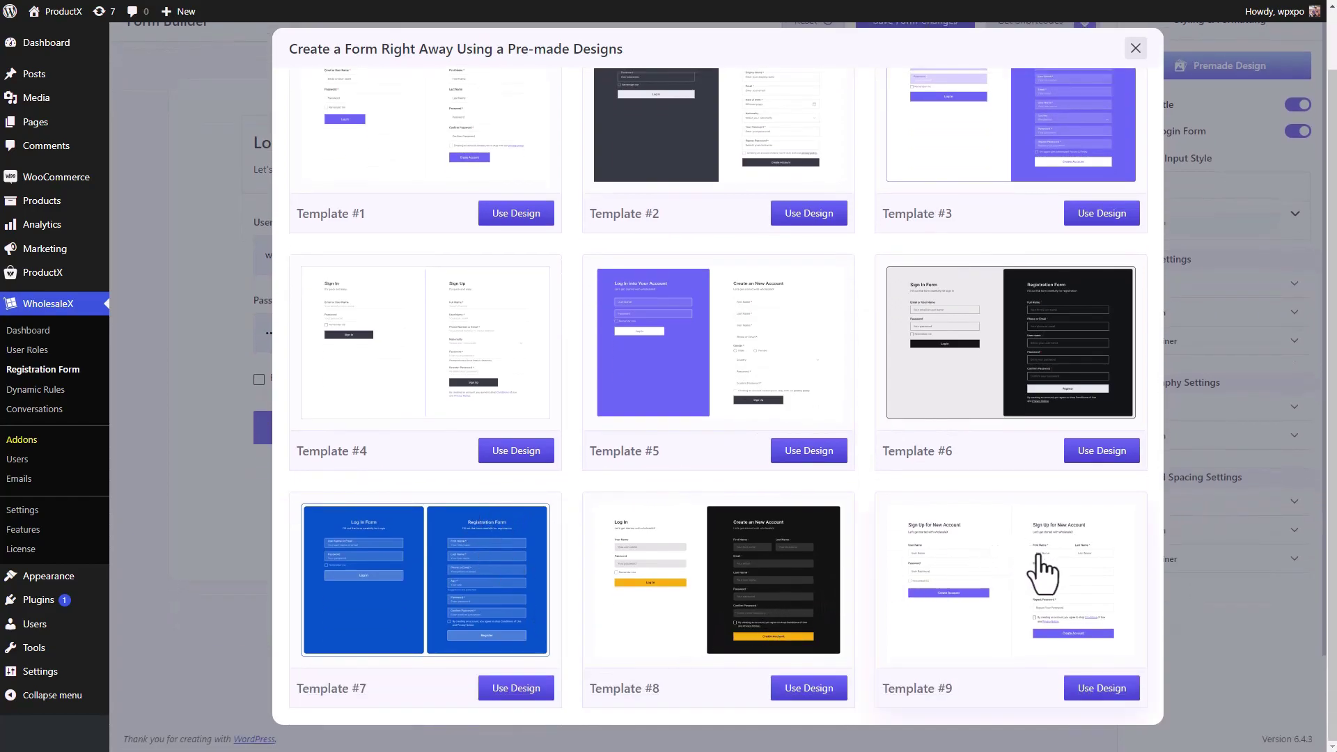
{"action": "scroll", "coordinate": [717, 557], "scroll_direction": "up", "scroll_amount": 1}
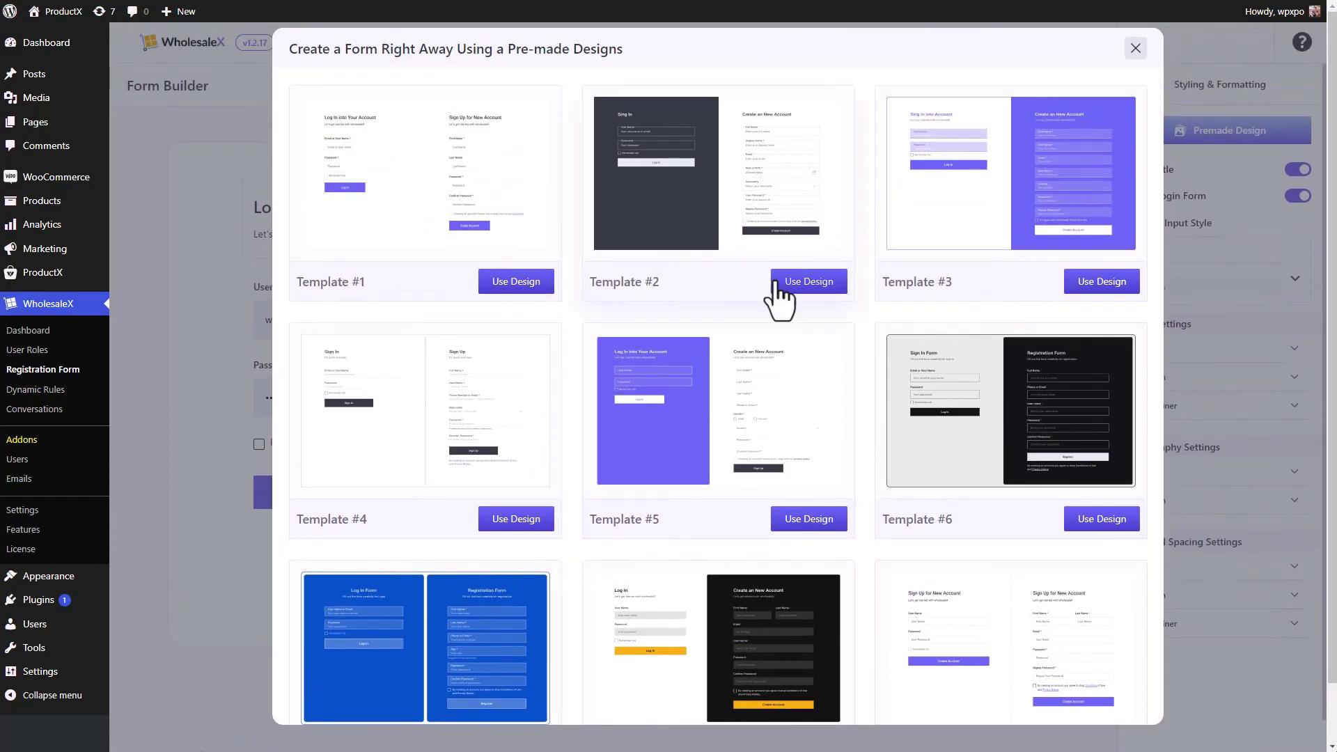
{"action": "scroll", "coordinate": [808, 558], "scroll_direction": "down", "scroll_amount": 1}
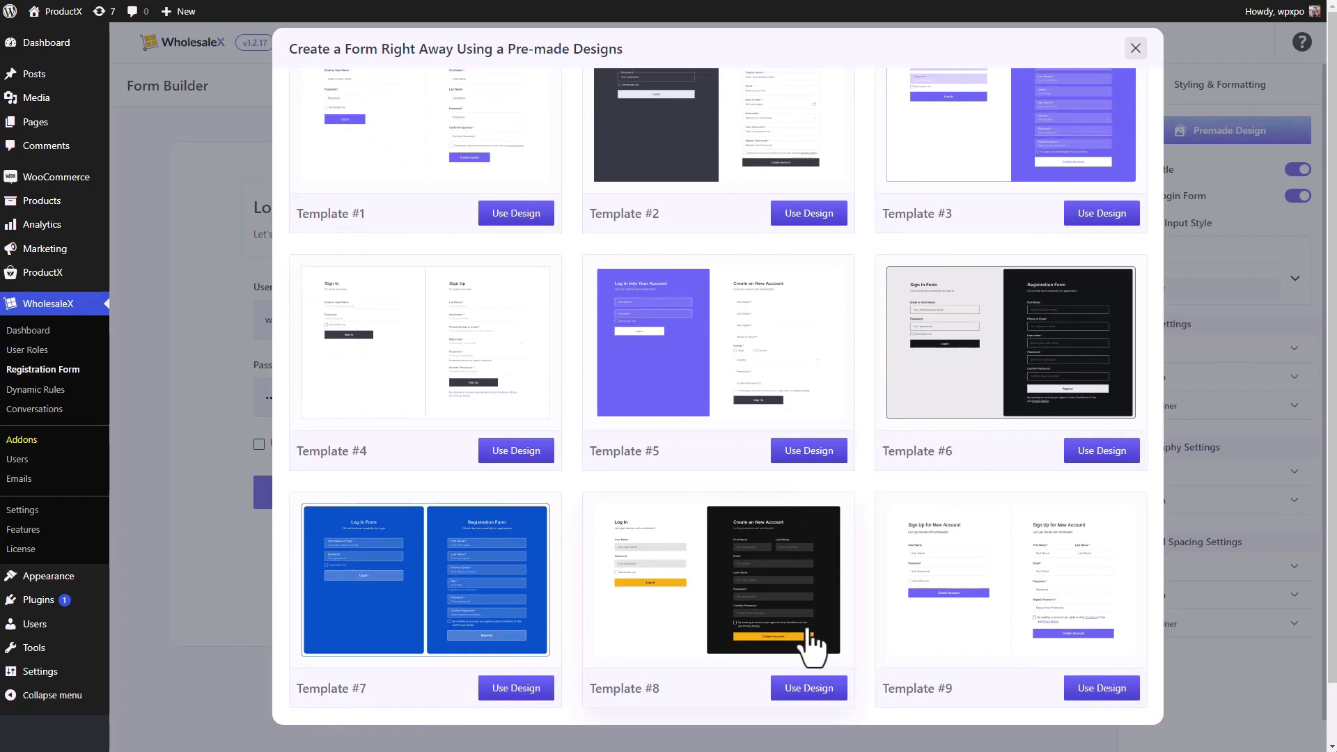
{"action": "left_click", "coordinate": [807, 688]}
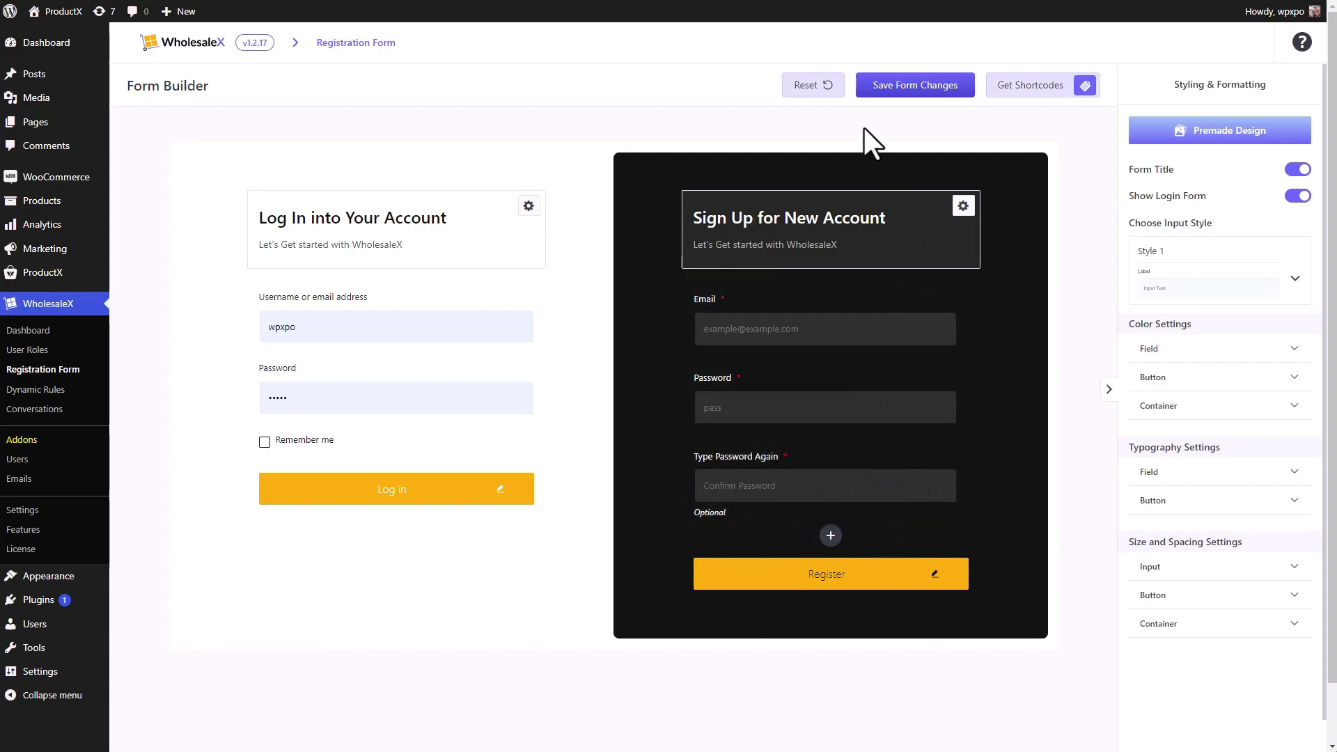
- Reset the form to its default purple styling, and close the premade design gallery without choosing a design
{"action": "left_click", "coordinate": [829, 86]}
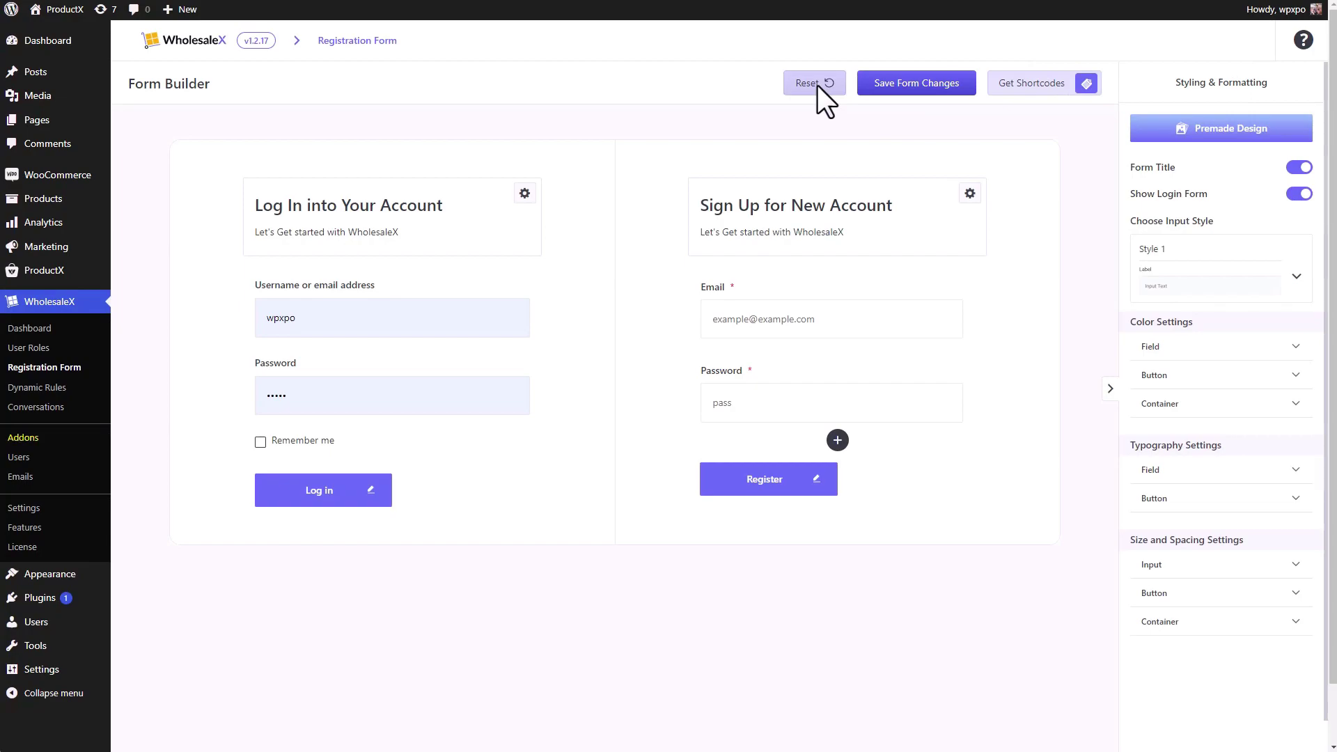
{"action": "left_click", "coordinate": [1176, 135]}
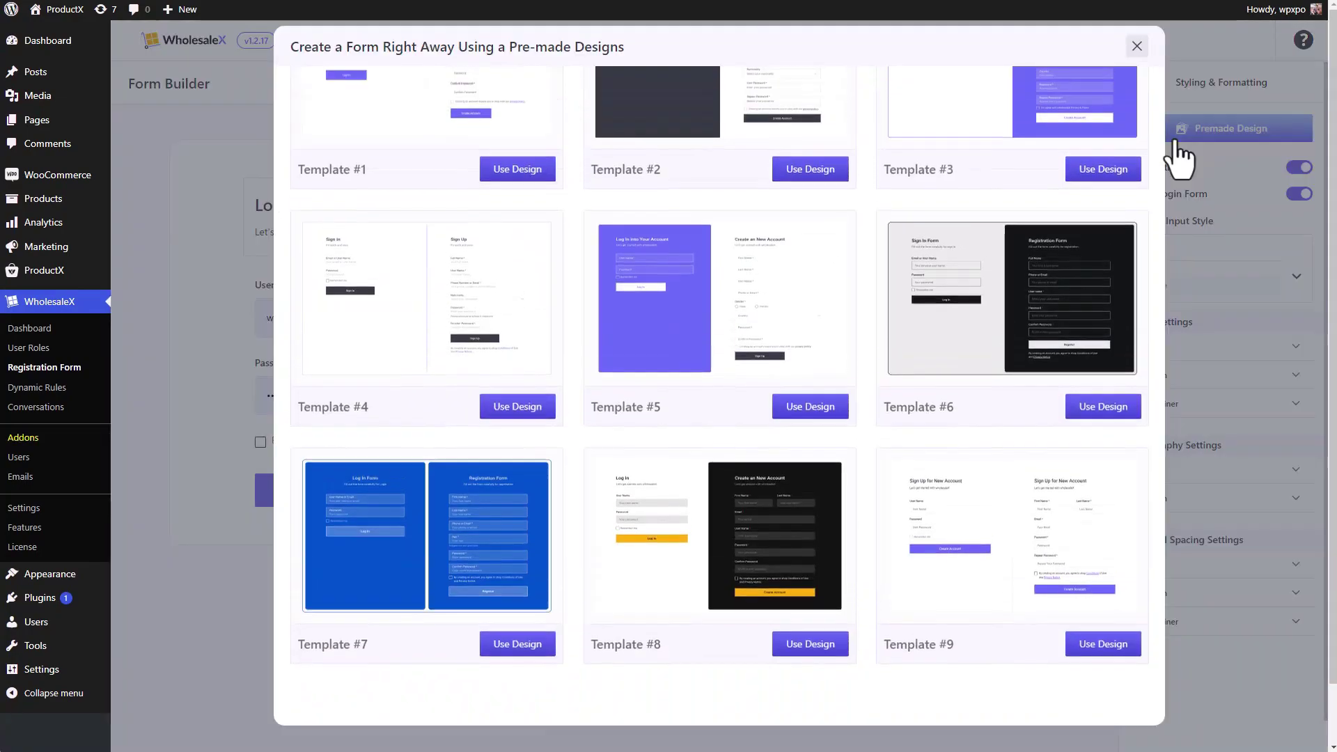
{"action": "left_click", "coordinate": [1136, 46]}
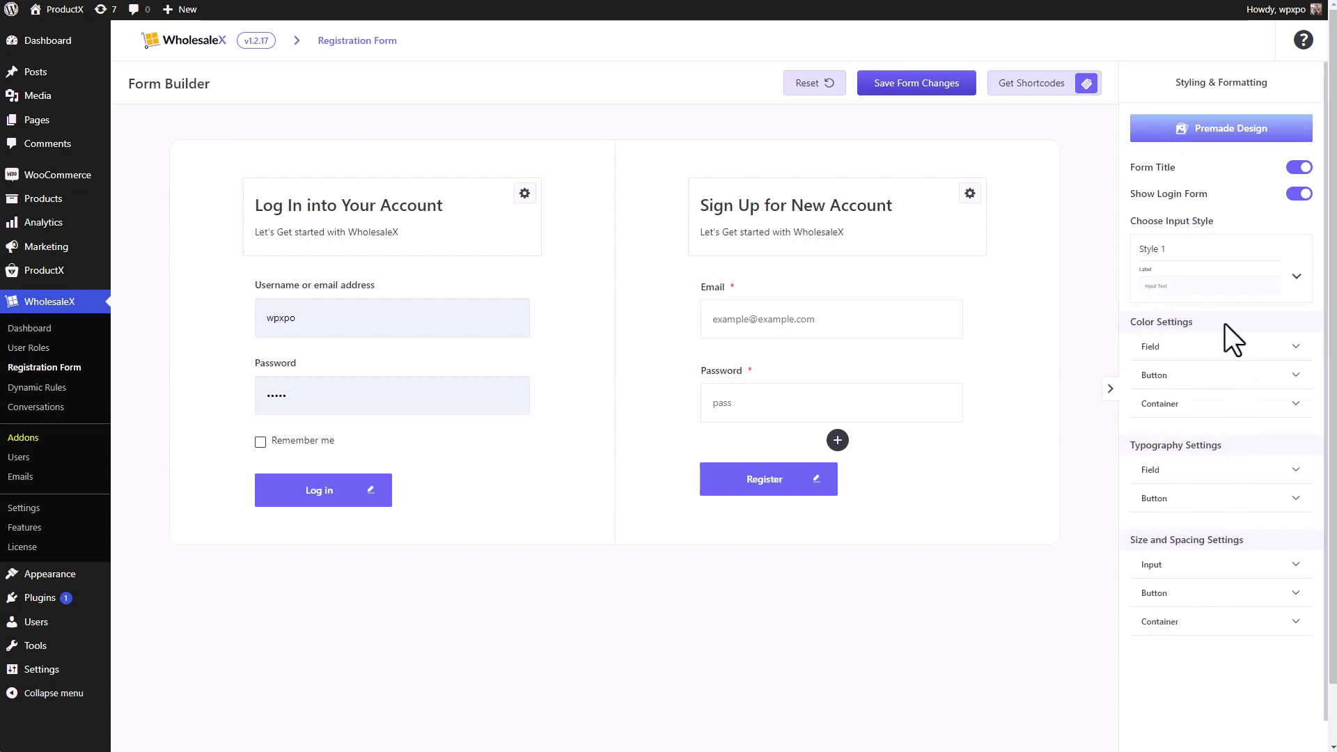
{"action": "left_click", "coordinate": [1294, 348]}
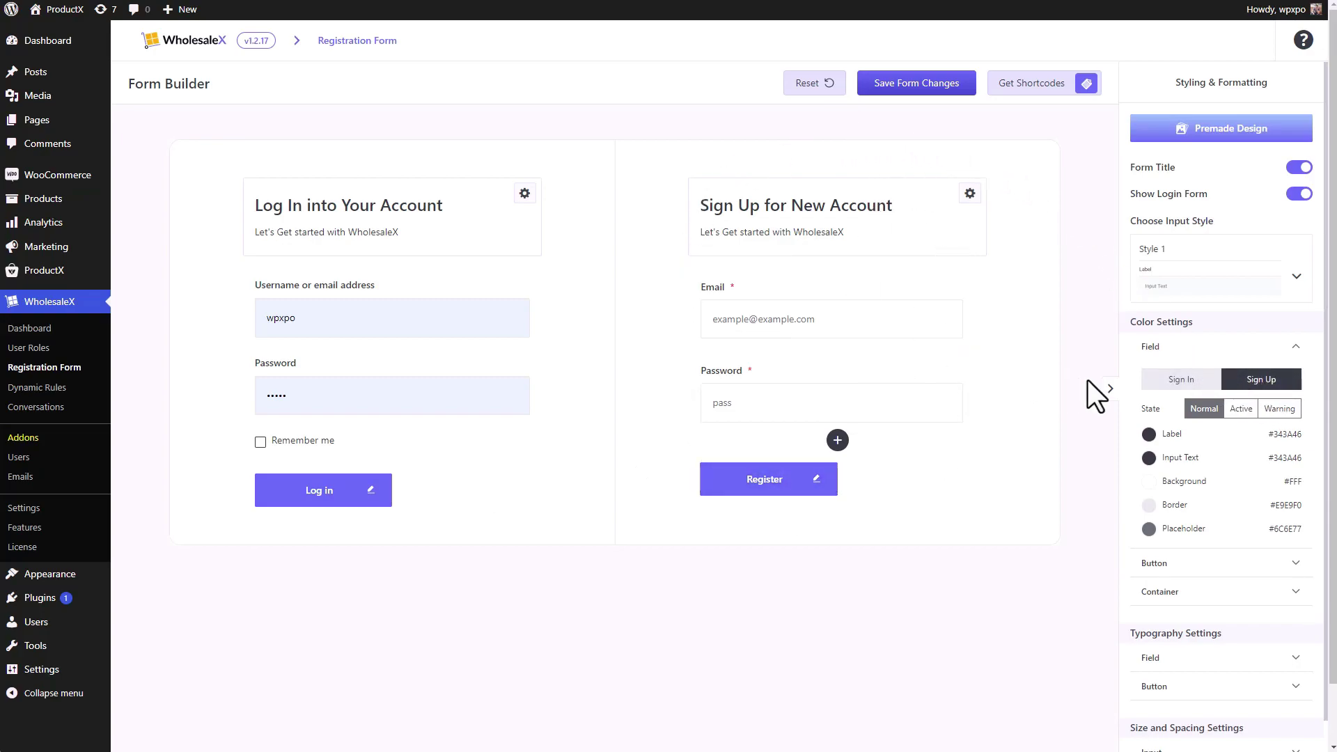
- View the Sign In field colours, then switch to the Sign Up field colours
{"action": "left_click", "coordinate": [1184, 382]}
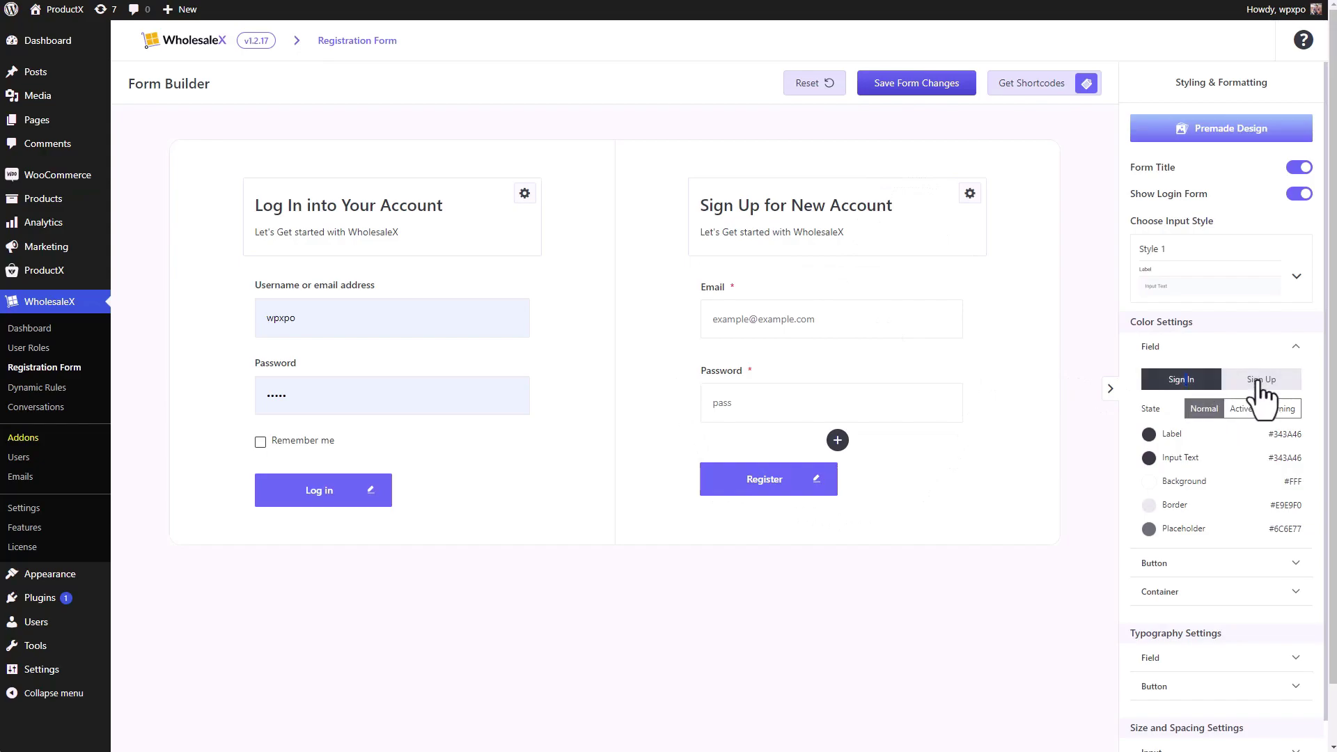
{"action": "left_click", "coordinate": [1261, 383]}
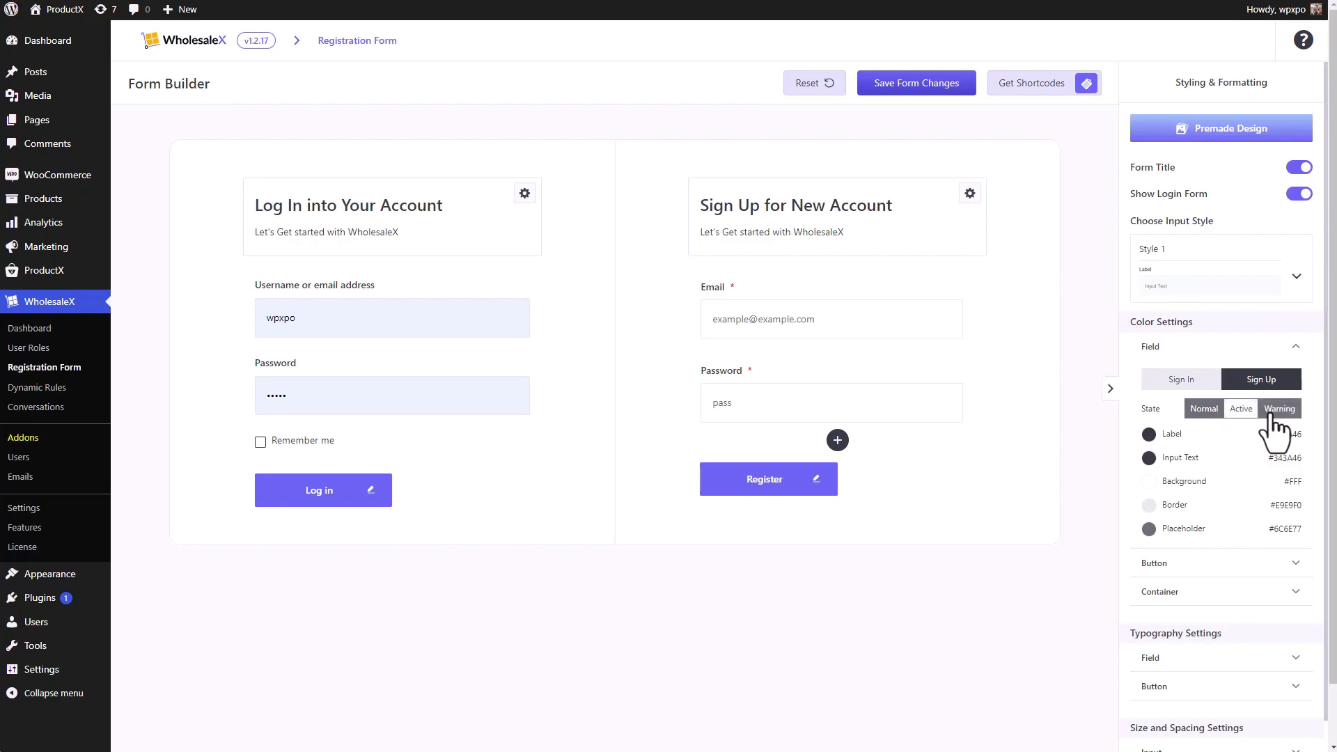
- Fill the sign-up Email field with a saved address as sample text
{"action": "left_click", "coordinate": [1176, 472]}
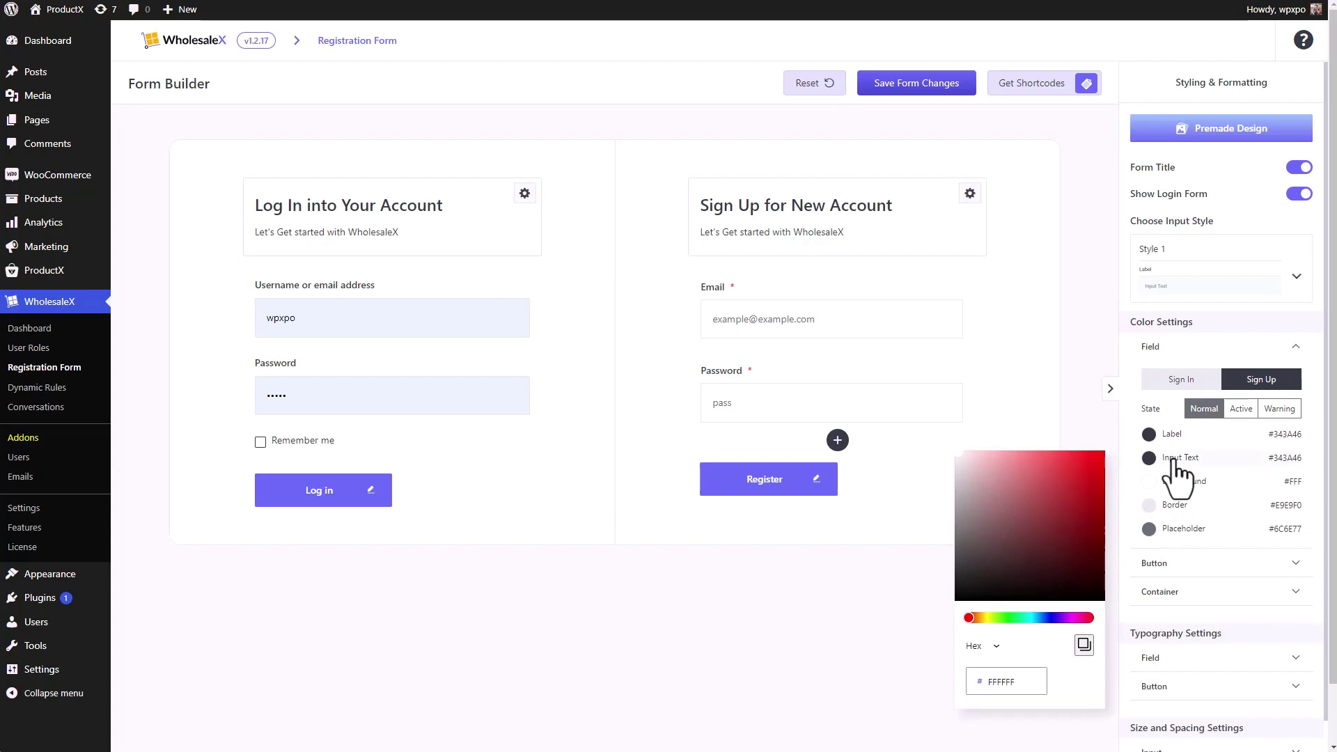
{"action": "left_click", "coordinate": [812, 318]}
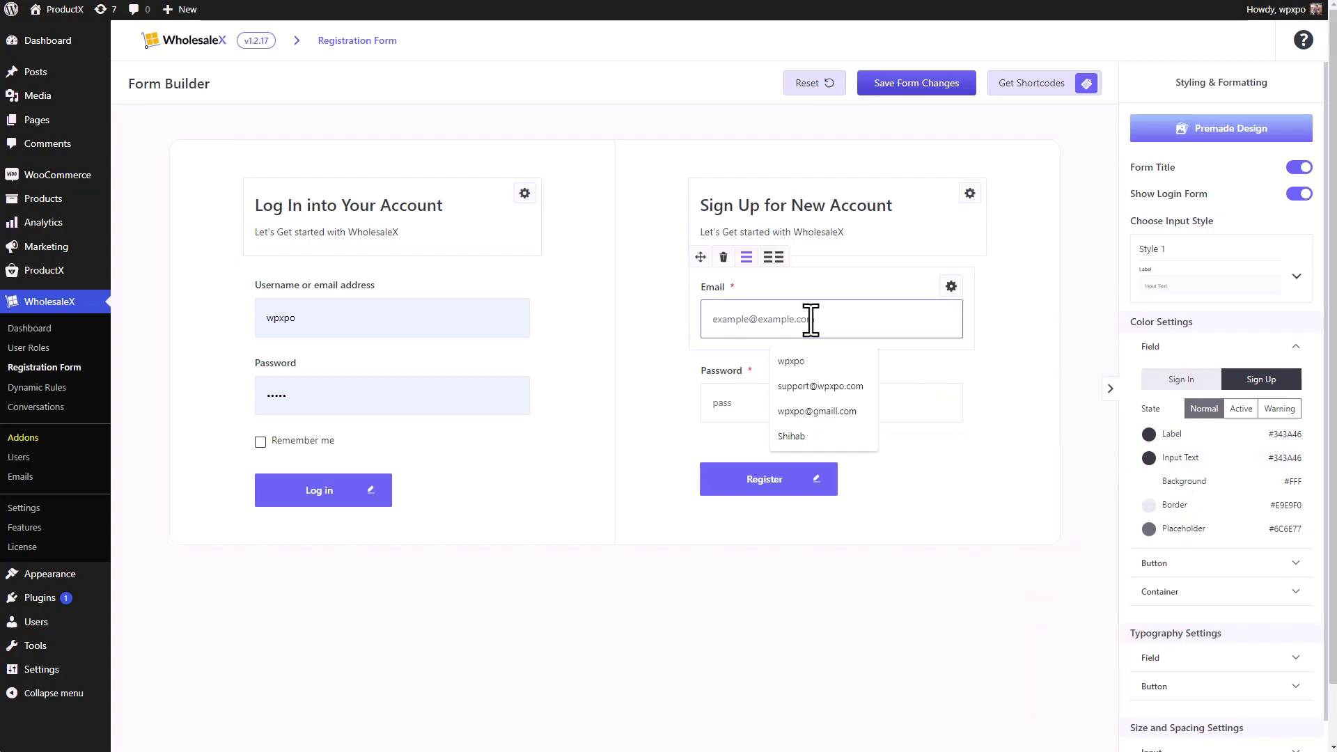
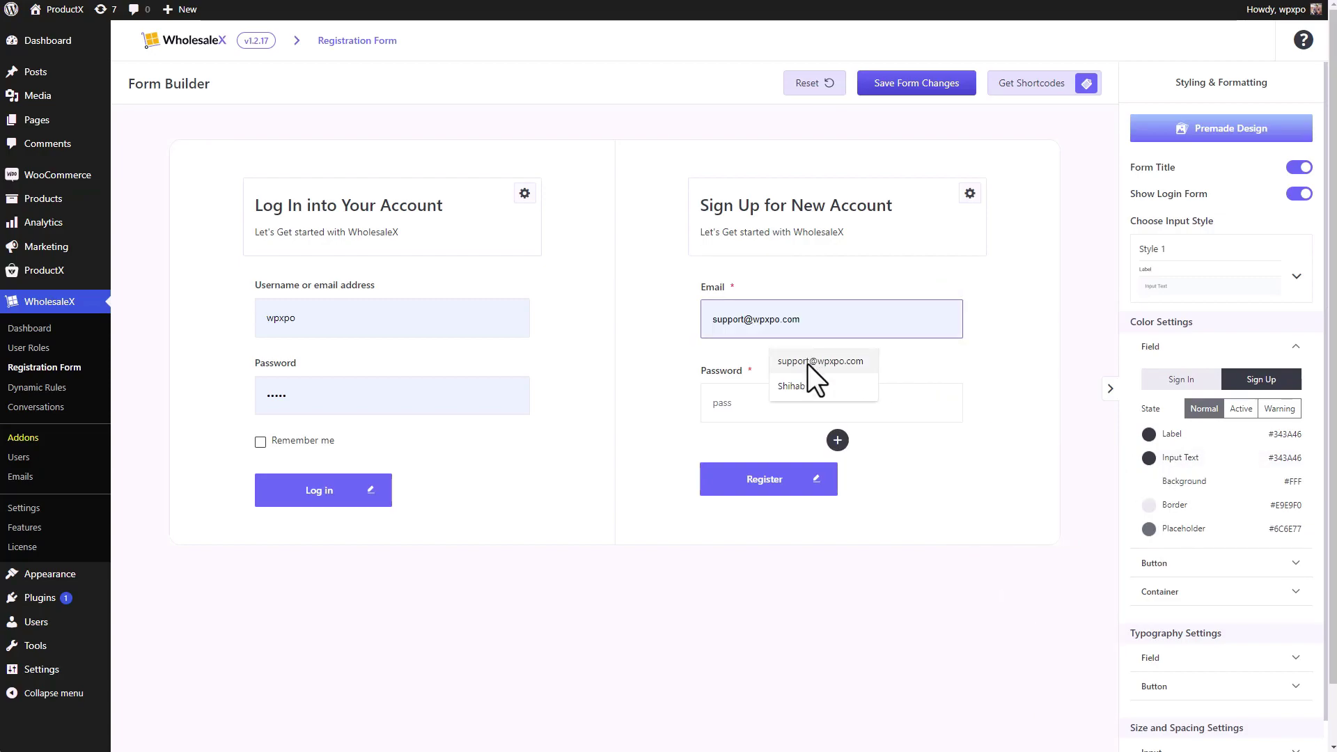
{"action": "left_click", "coordinate": [808, 365]}
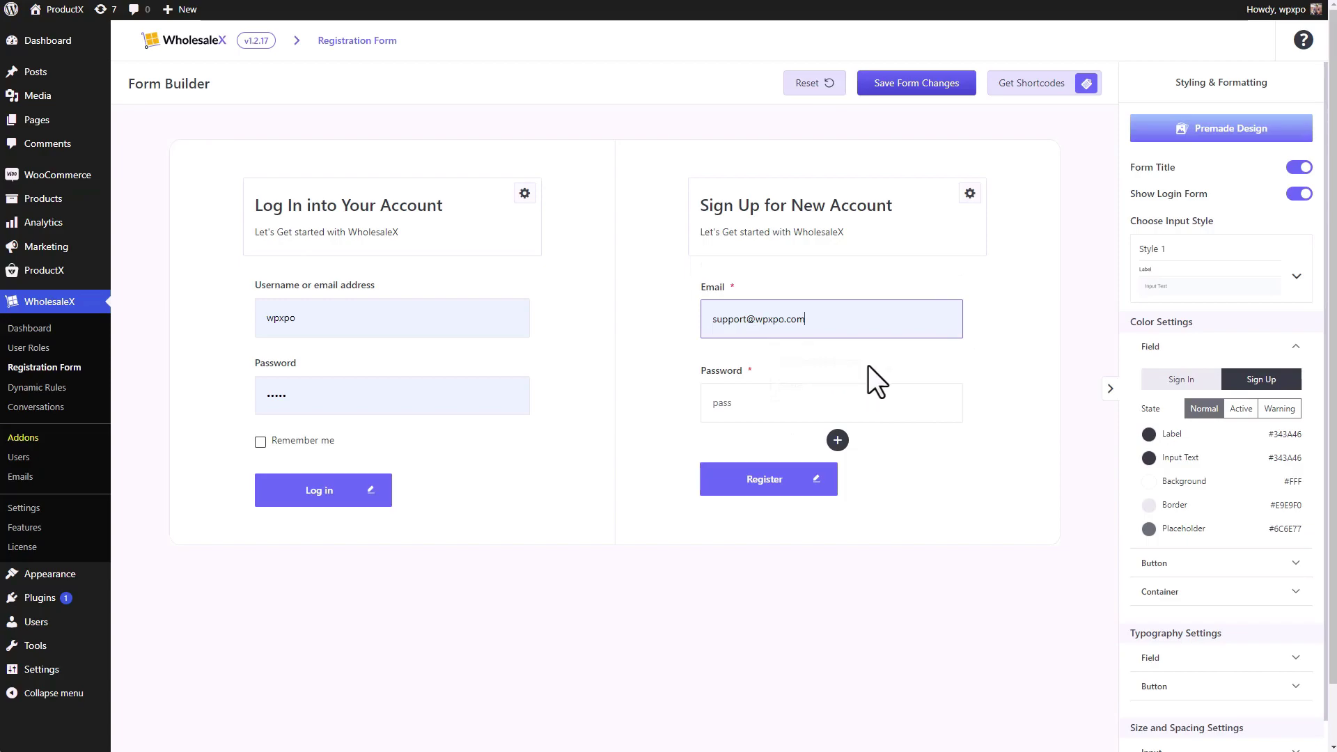
- Set the sign-up Input Text colour to bright red #F80000
{"action": "left_click", "coordinate": [1149, 458]}
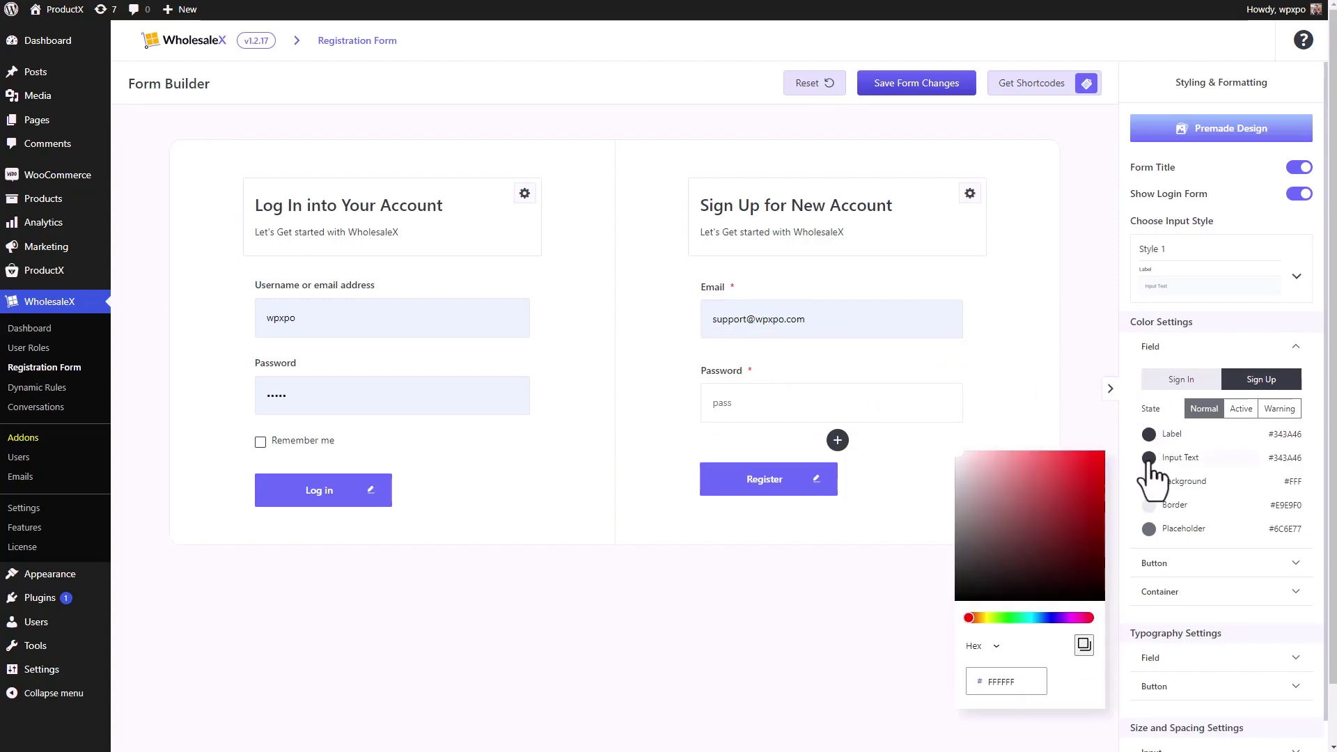
{"action": "left_click", "coordinate": [1075, 462]}
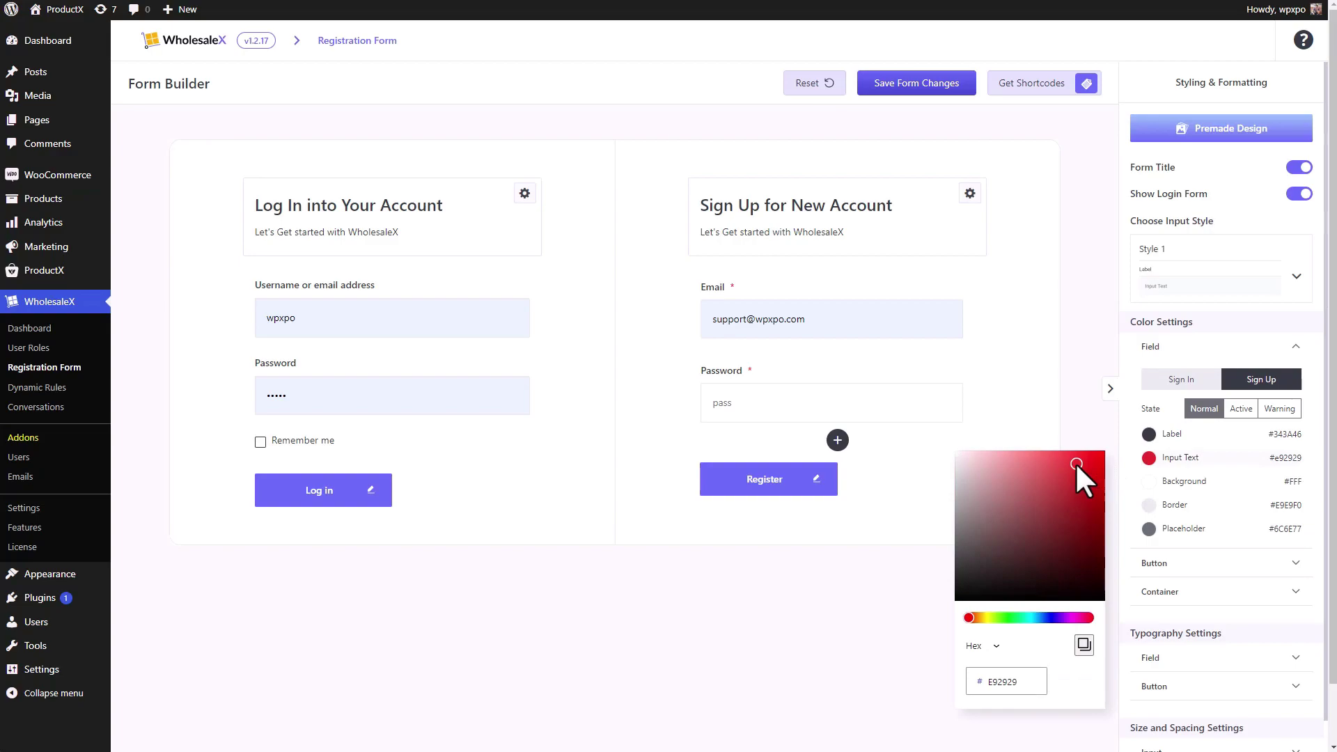
{"action": "left_click_drag", "start_coordinate": [1075, 463], "coordinate": [1102, 456]}
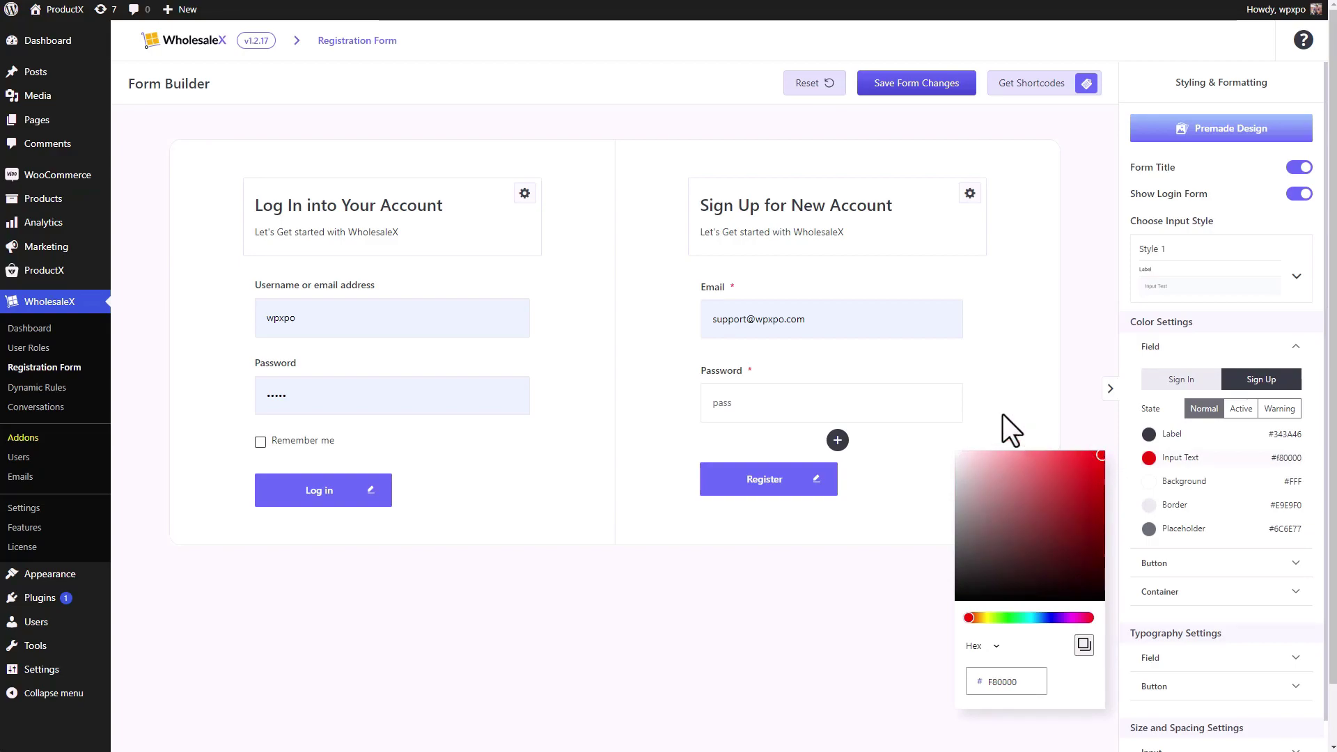
- Replace the Email text with 'sup' and check that it shows in red
{"action": "left_click_drag", "start_coordinate": [897, 329], "coordinate": [672, 323]}
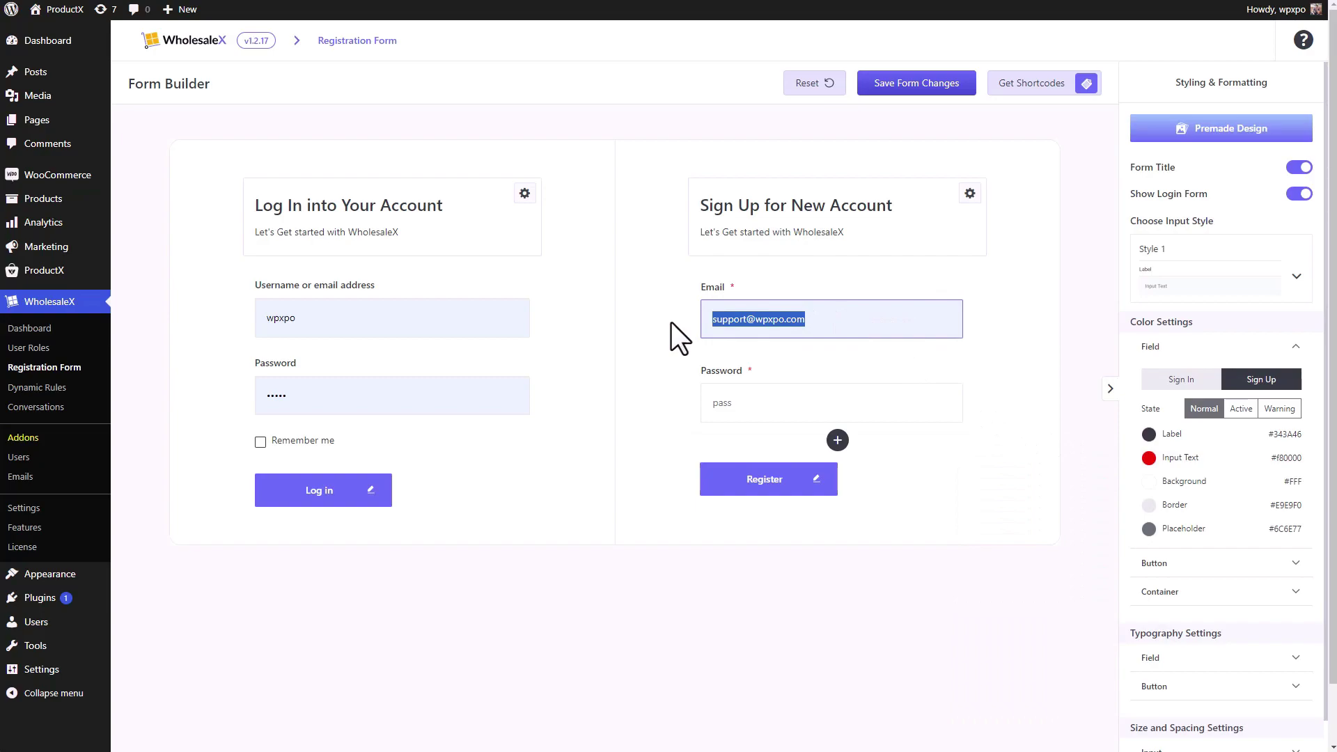
{"action": "type", "text": "su"}
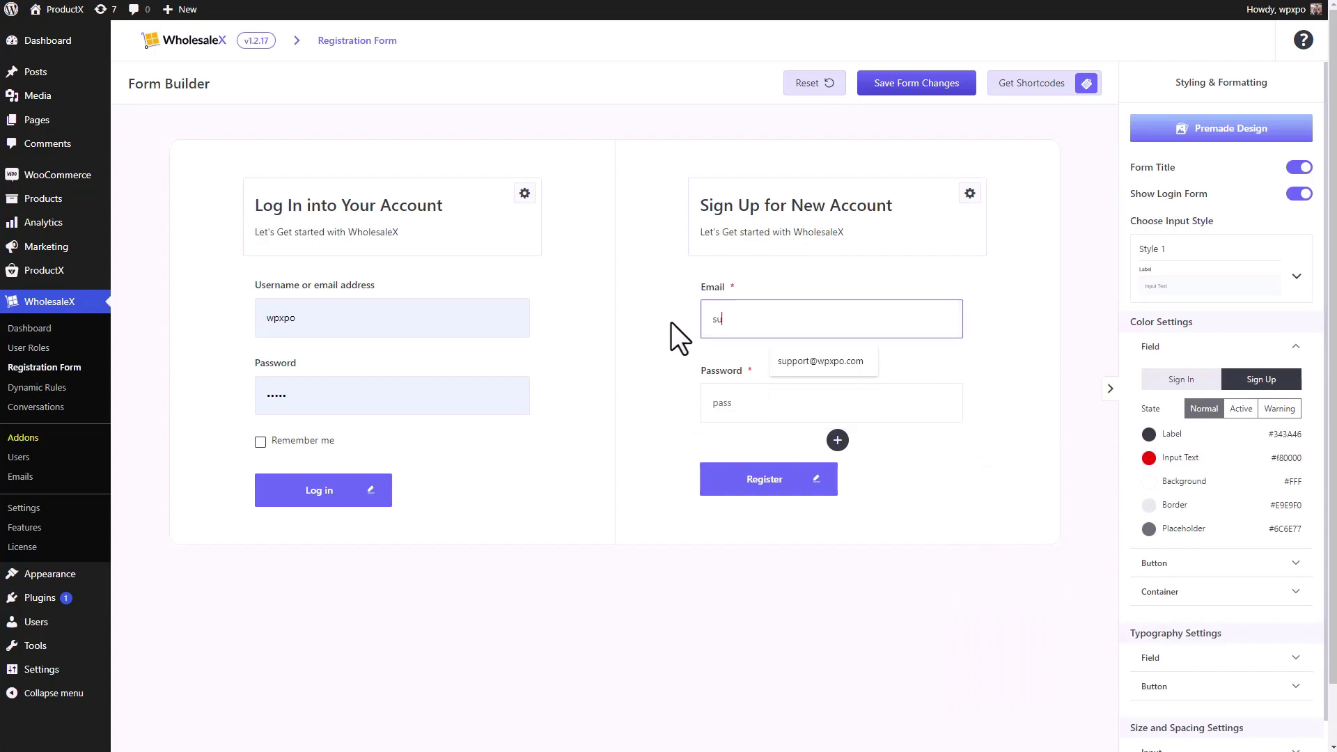
{"action": "type", "text": "p"}
{"action": "left_click", "coordinate": [1015, 388]}
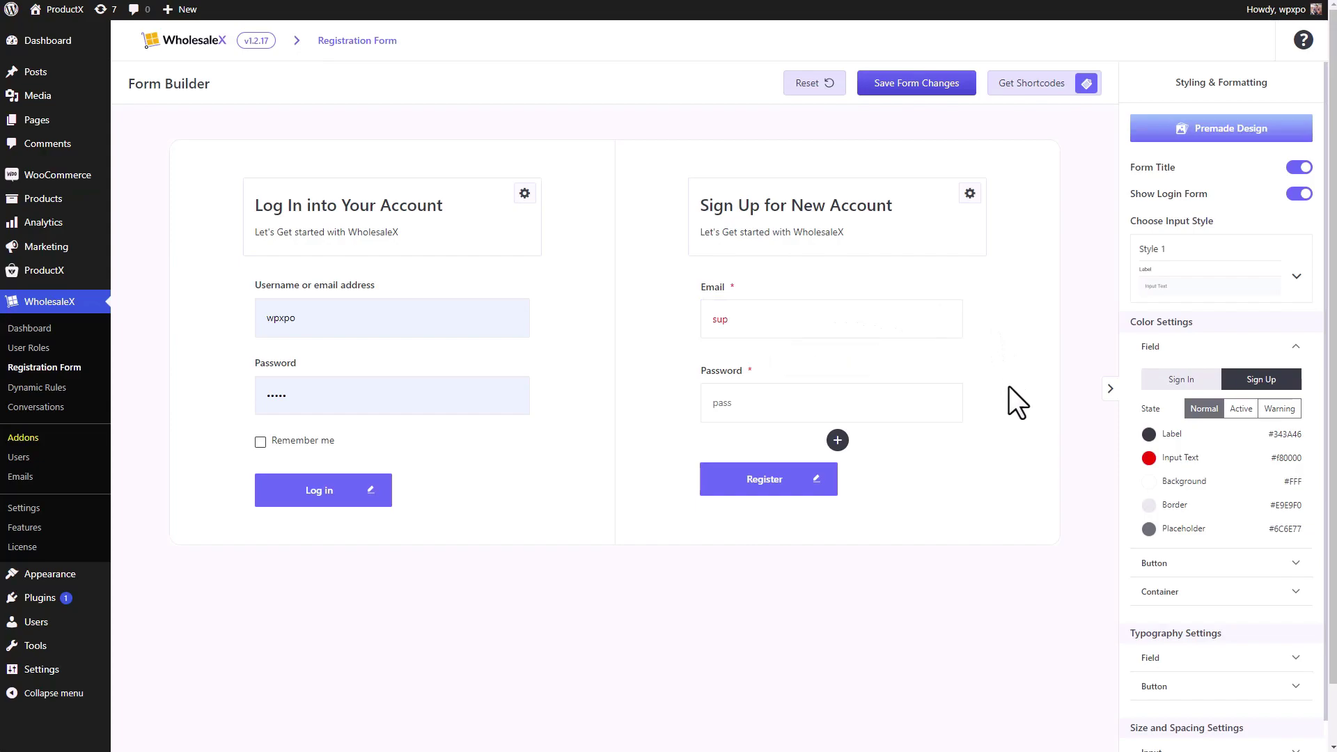
{"action": "left_click", "coordinate": [749, 322]}
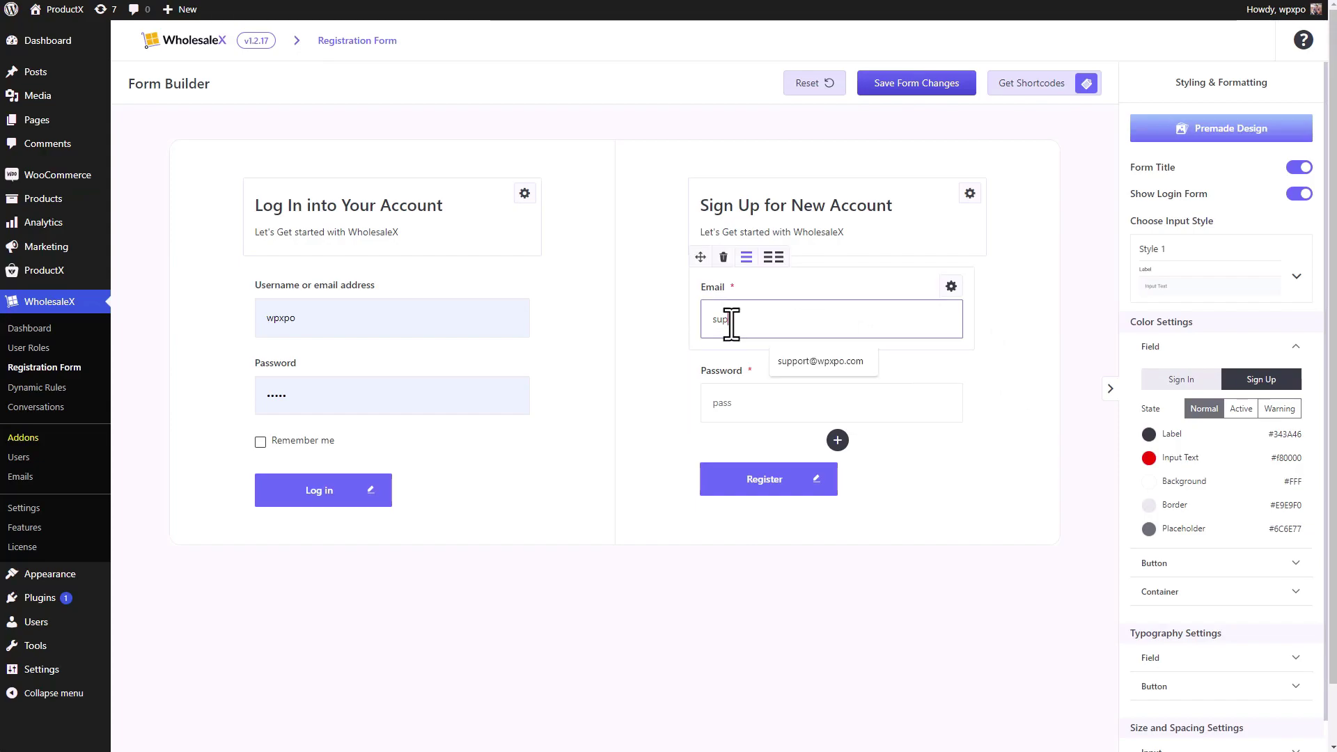
{"action": "left_click", "coordinate": [651, 415]}
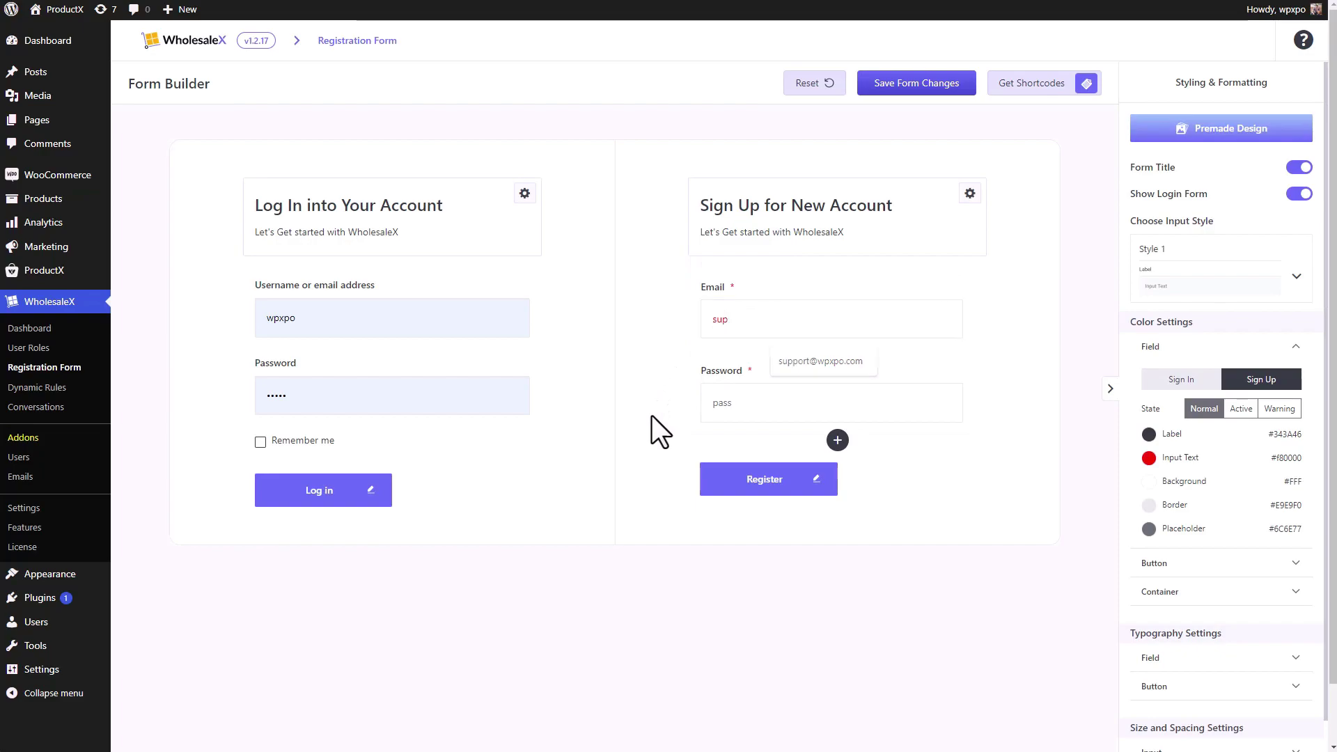
{"action": "mouse_move", "coordinate": [707, 362]}
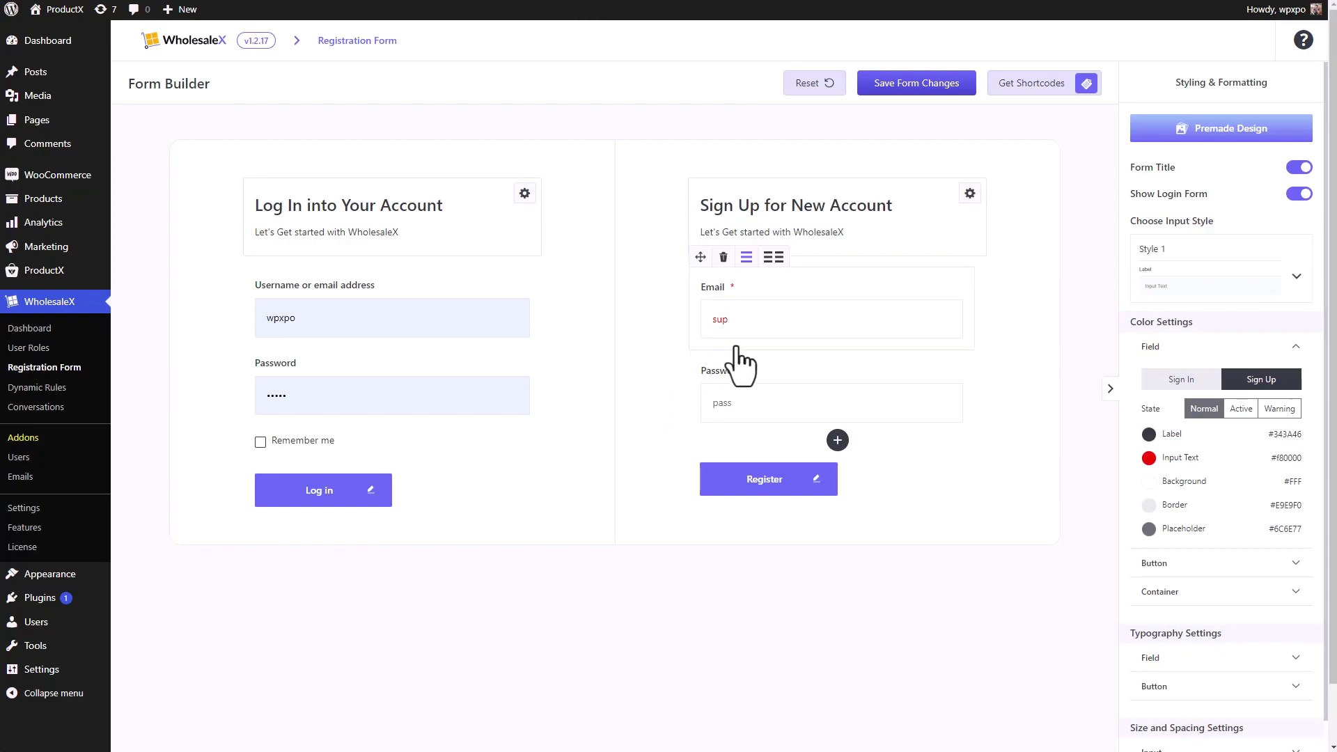
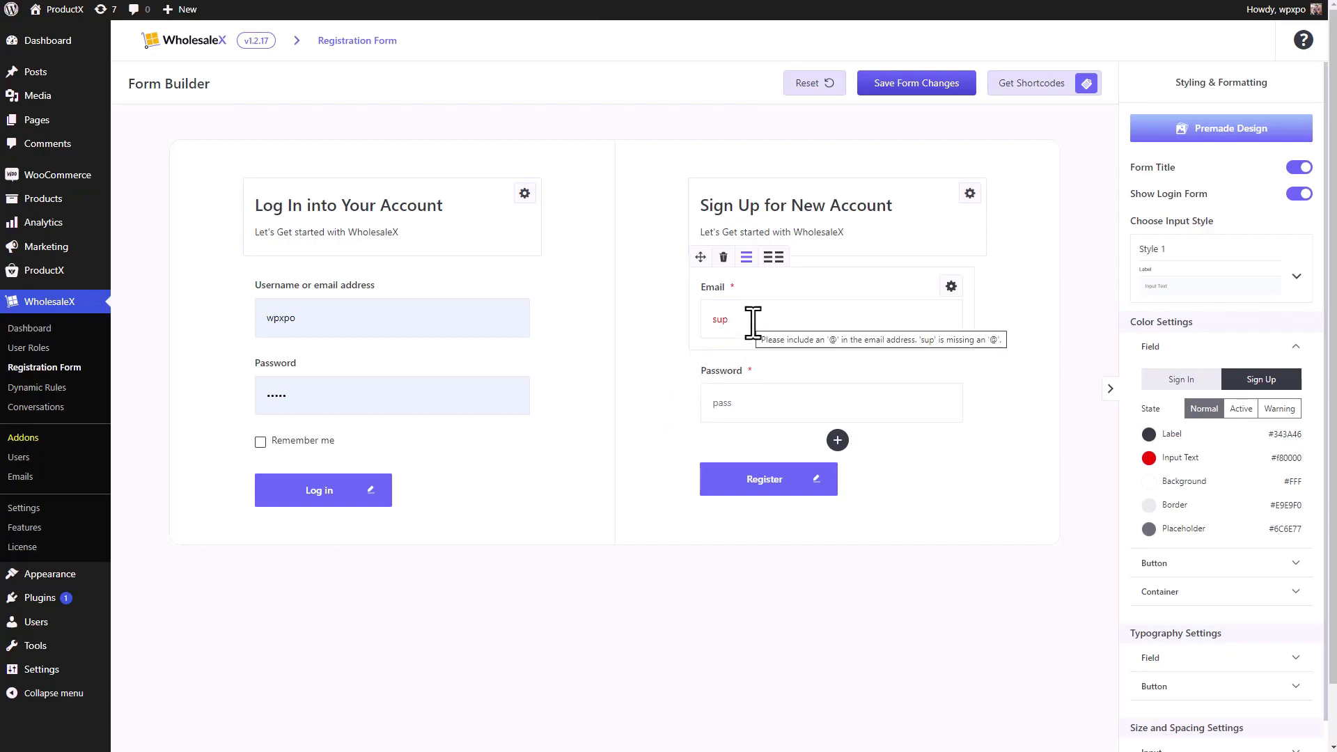
- Set the Active-state input text colour to blue #3411EB, then view the Warning-state colours
{"action": "left_click", "coordinate": [1240, 416]}
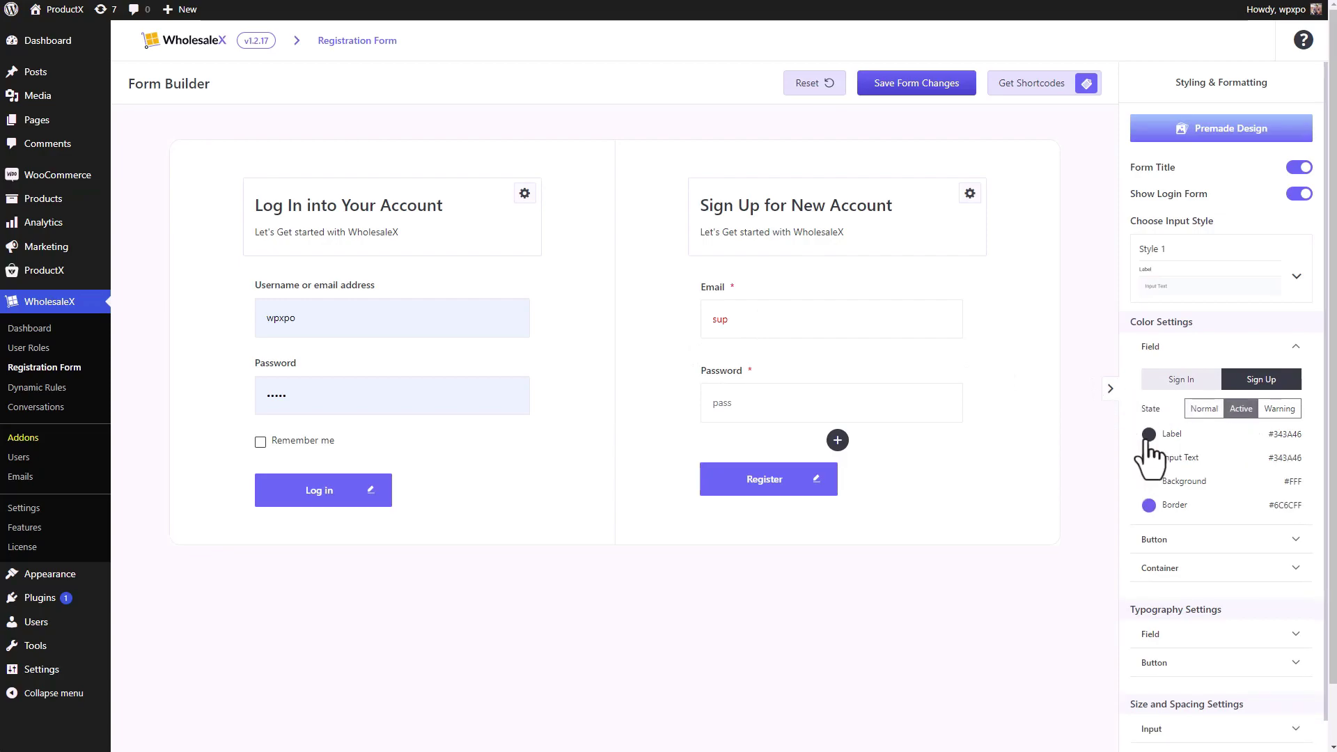
{"action": "left_click", "coordinate": [1149, 481]}
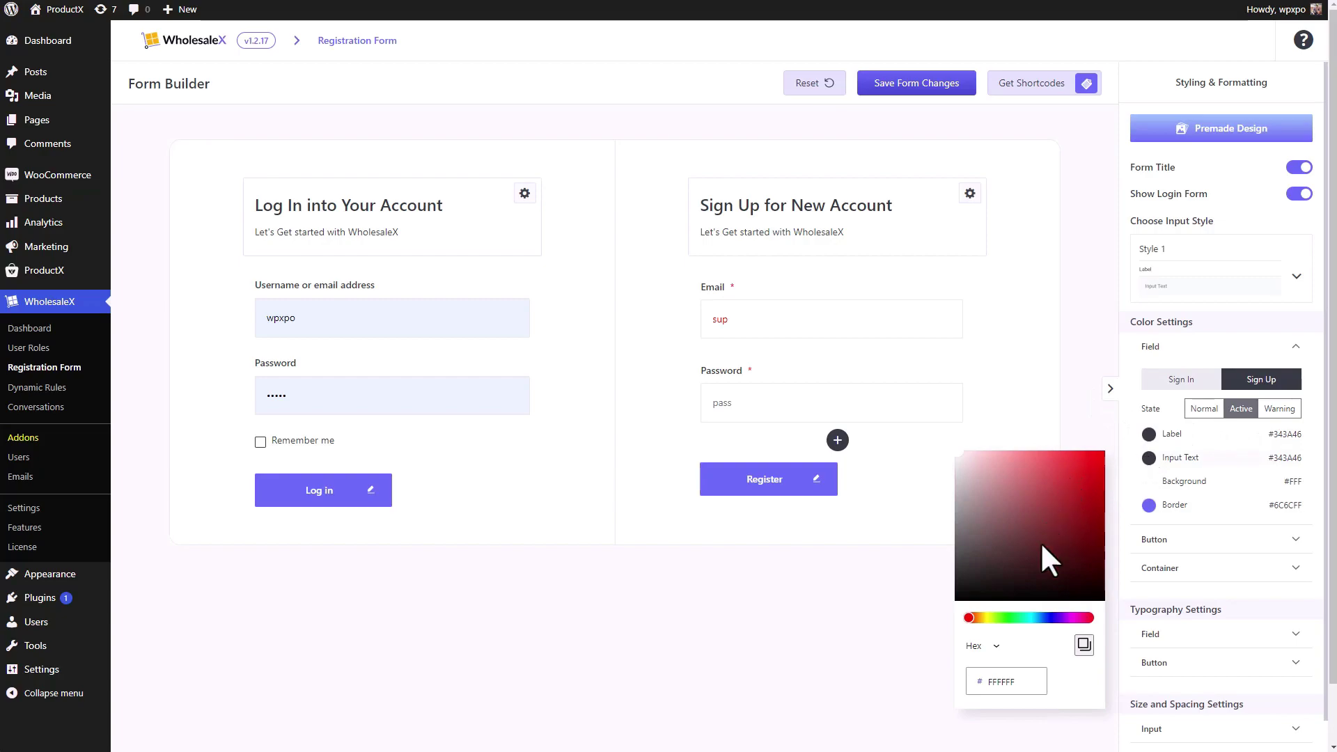
{"action": "left_click", "coordinate": [1054, 618]}
{"action": "left_click_drag", "start_coordinate": [1073, 476], "coordinate": [1092, 462]}
{"action": "left_click", "coordinate": [801, 317]}
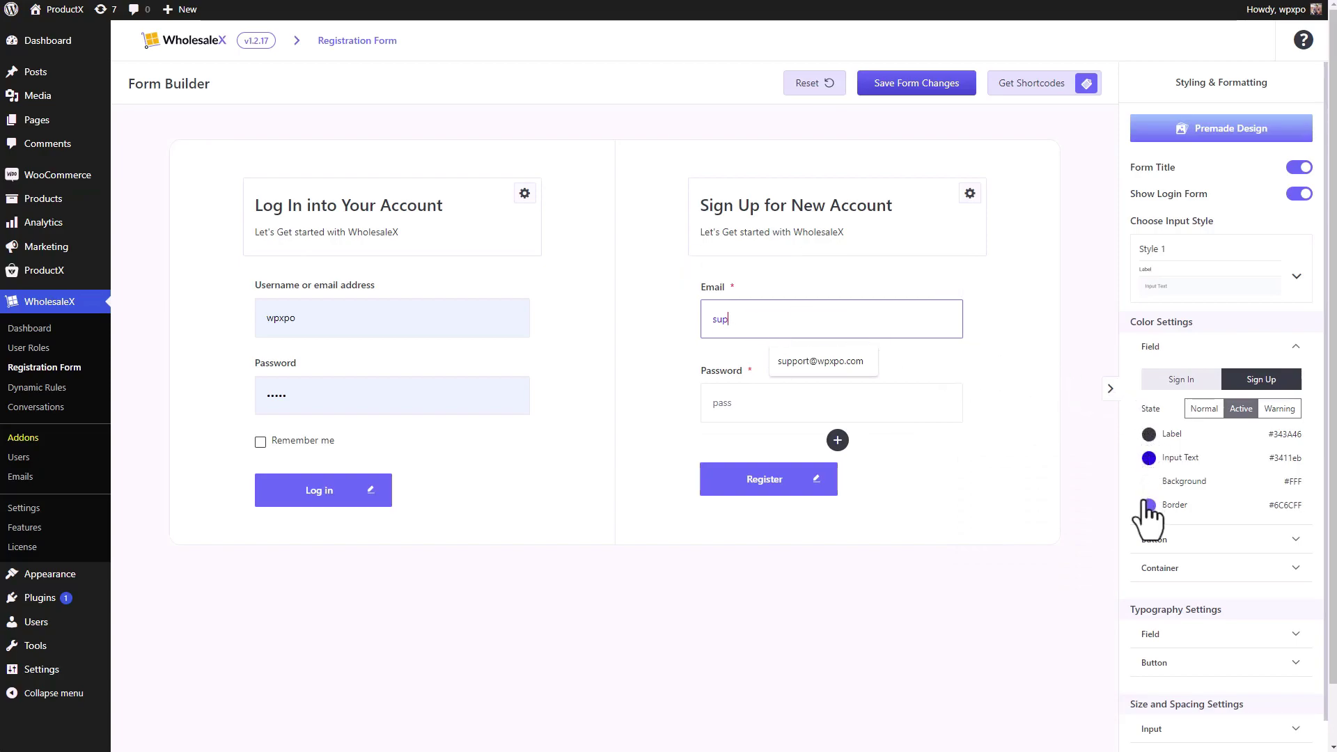
{"action": "left_click", "coordinate": [1279, 410]}
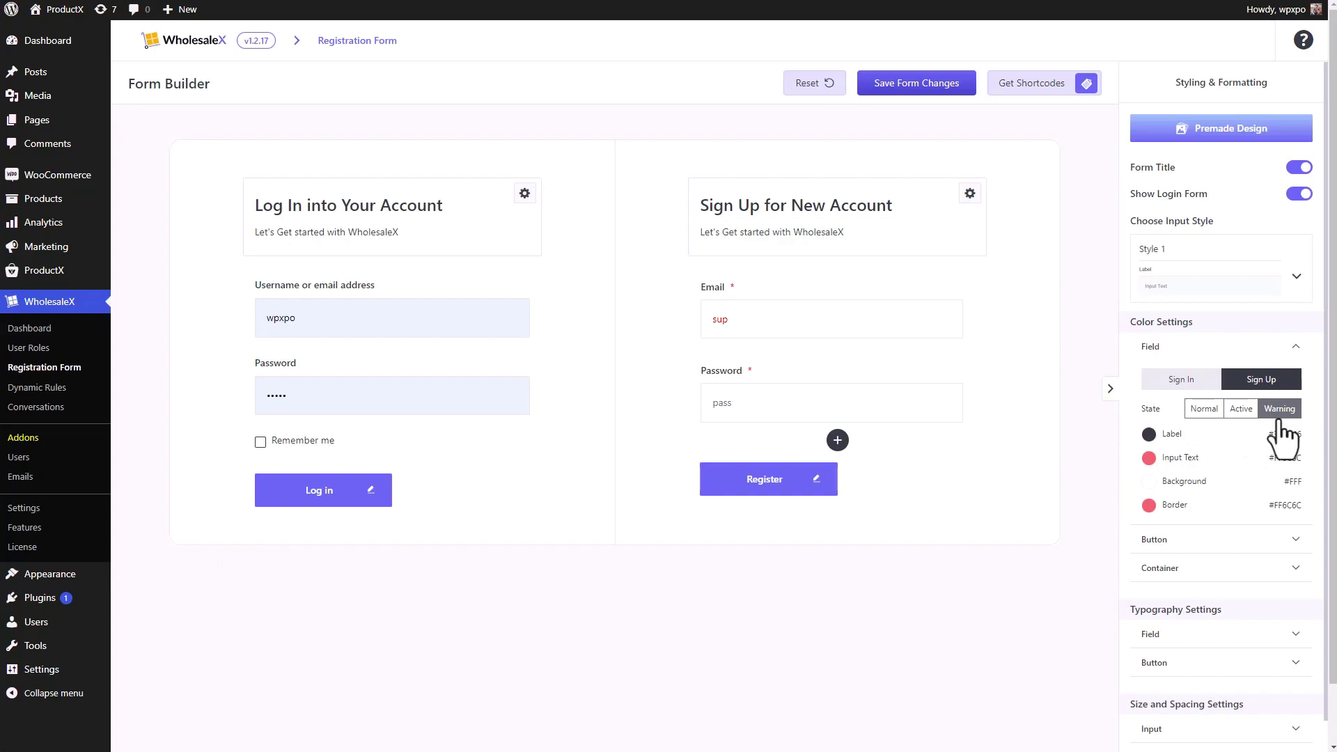
{"action": "mouse_move", "coordinate": [741, 298]}
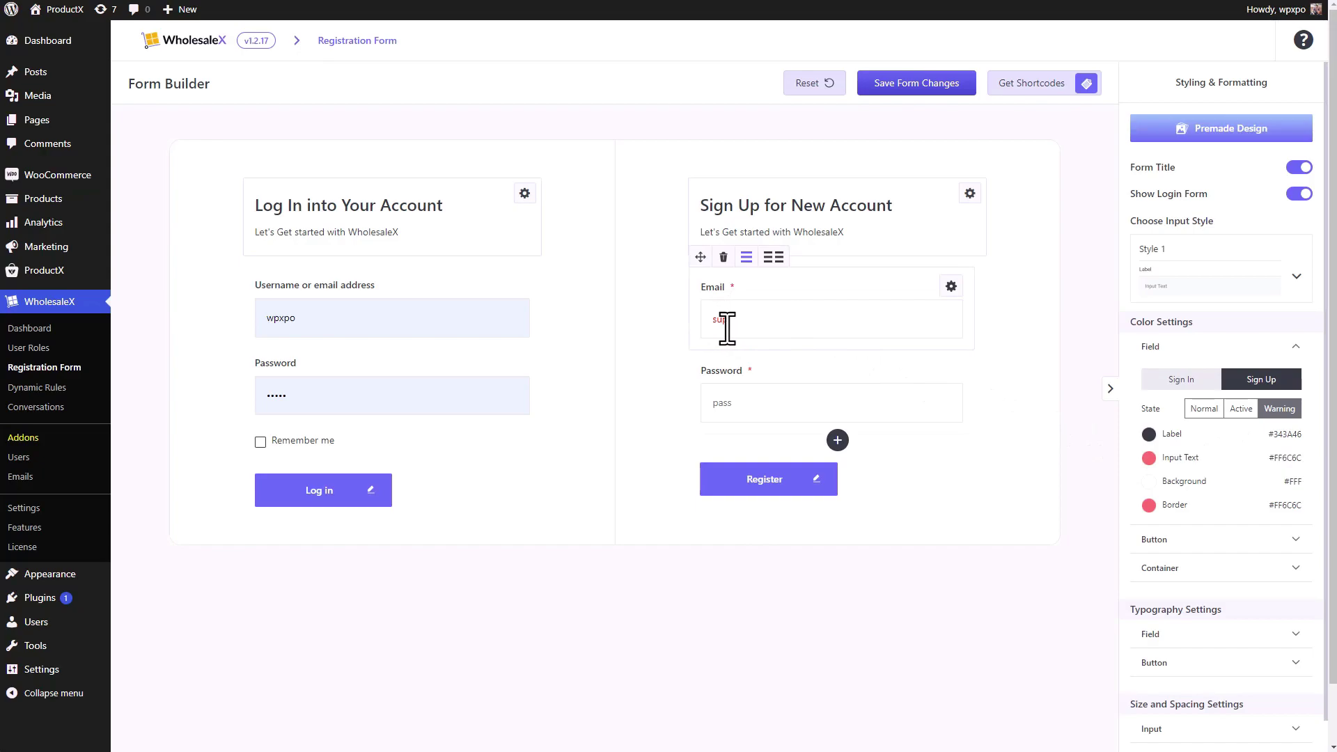
{"action": "mouse_move", "coordinate": [771, 354]}
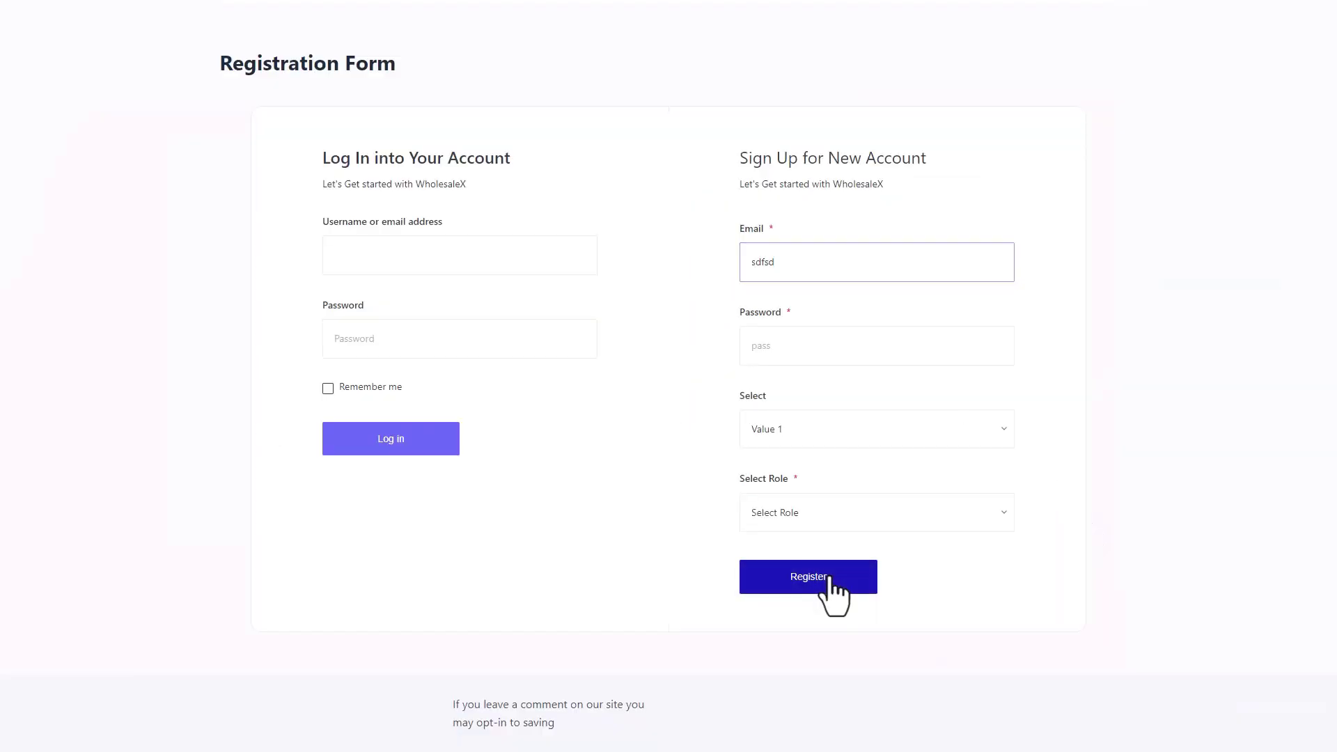
{"action": "left_click", "coordinate": [833, 592]}
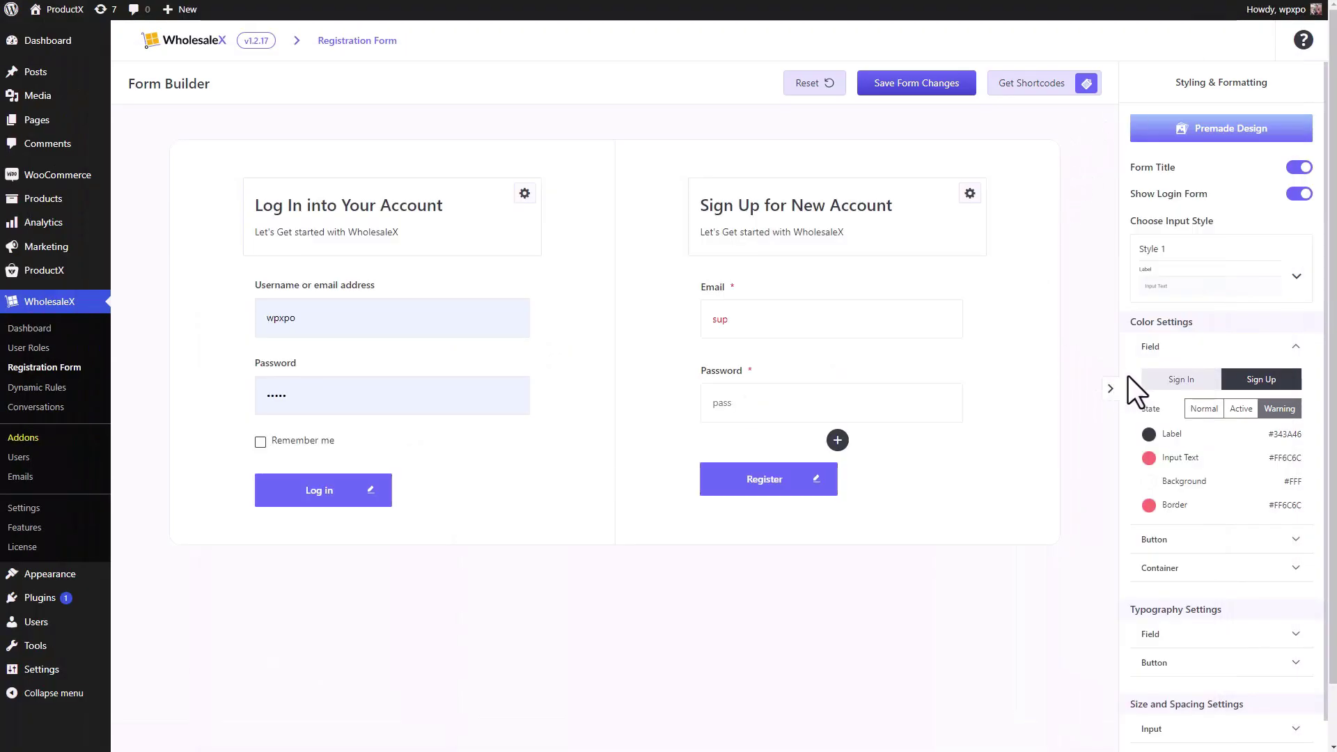
- Expand the Button and Container colour settings and set the main container background to red #EC2525
{"action": "left_click", "coordinate": [1205, 549]}
{"action": "scroll", "coordinate": [1198, 543], "scroll_direction": "down", "scroll_amount": 3}
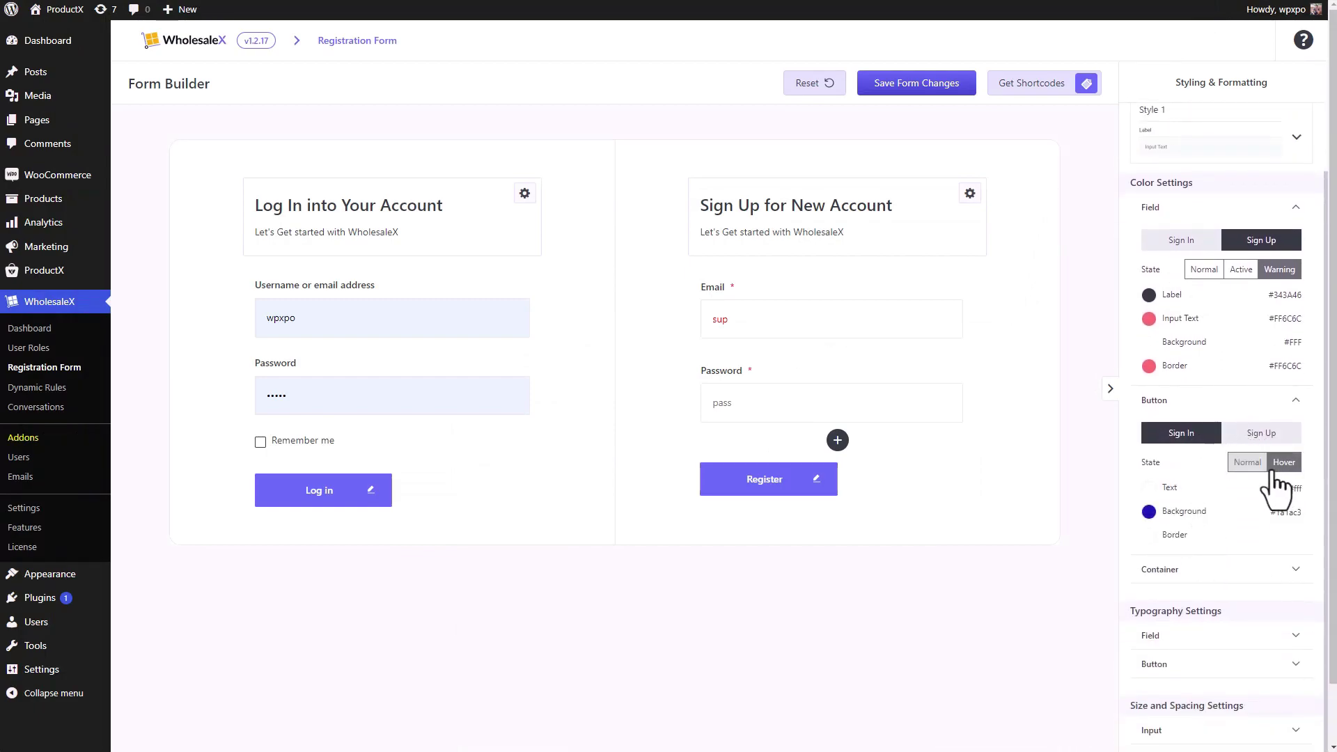
{"action": "scroll", "coordinate": [1254, 494], "scroll_direction": "down", "scroll_amount": 1}
{"action": "left_click", "coordinate": [1233, 519]}
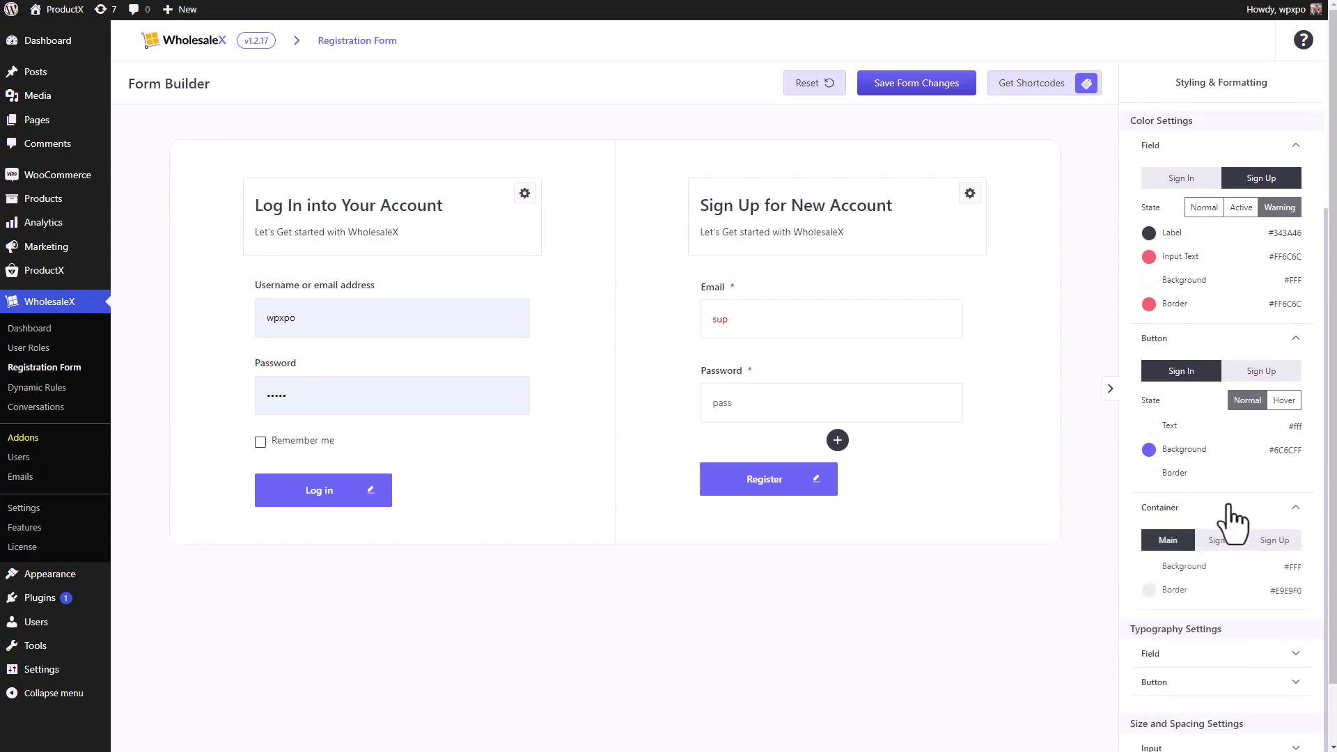
{"action": "mouse_move", "coordinate": [846, 368]}
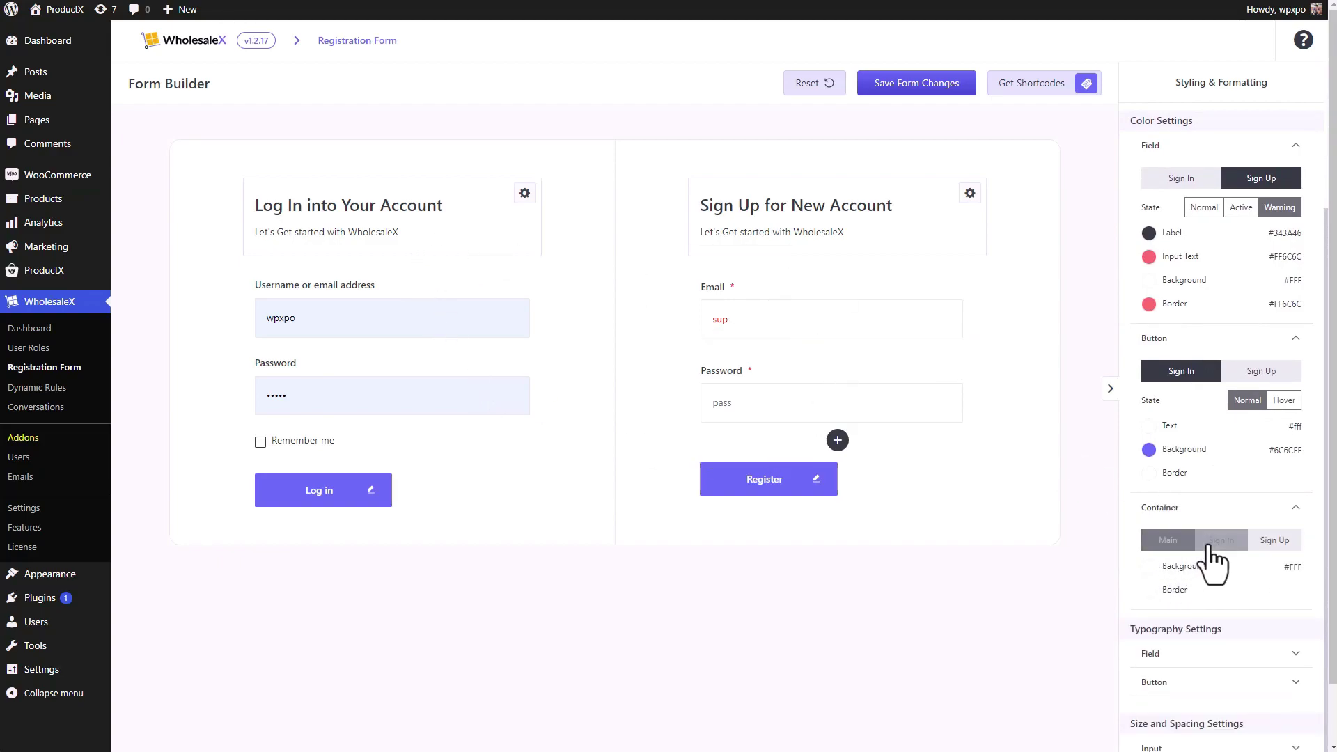
{"action": "left_click", "coordinate": [1150, 566]}
{"action": "left_click", "coordinate": [1082, 321]}
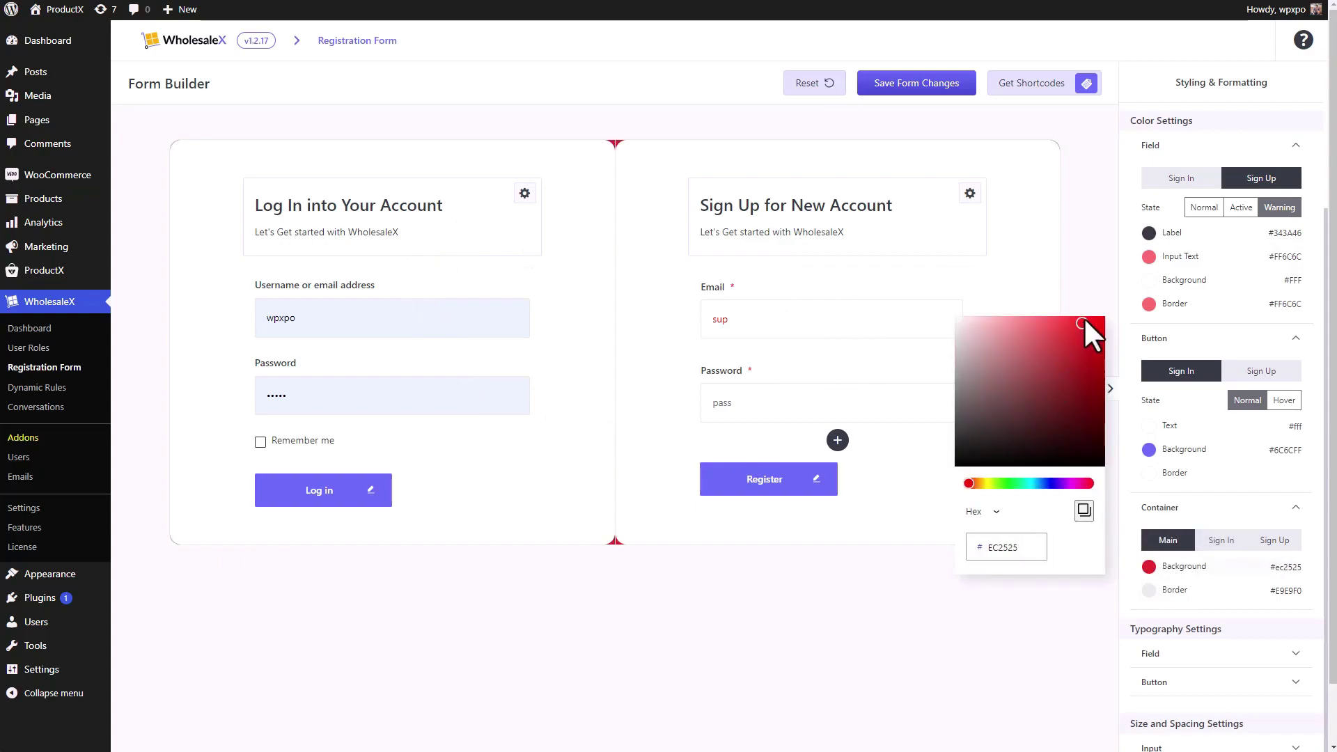
- Set the Sign In panel background to #945555 and Sign Up to #641616, then reset the styling
{"action": "left_click", "coordinate": [1226, 543]}
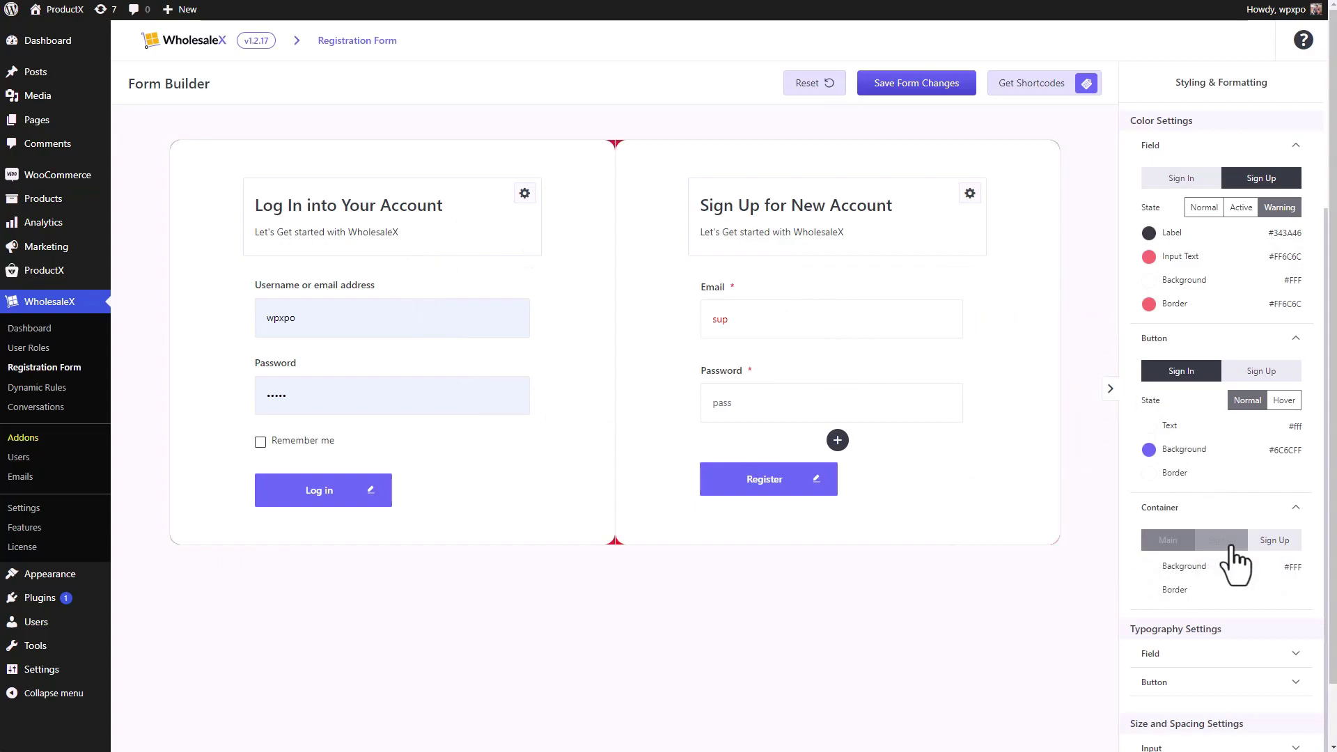
{"action": "left_click", "coordinate": [1149, 566]}
{"action": "left_click_drag", "start_coordinate": [1021, 396], "coordinate": [1018, 378]}
{"action": "left_click", "coordinate": [1272, 542]}
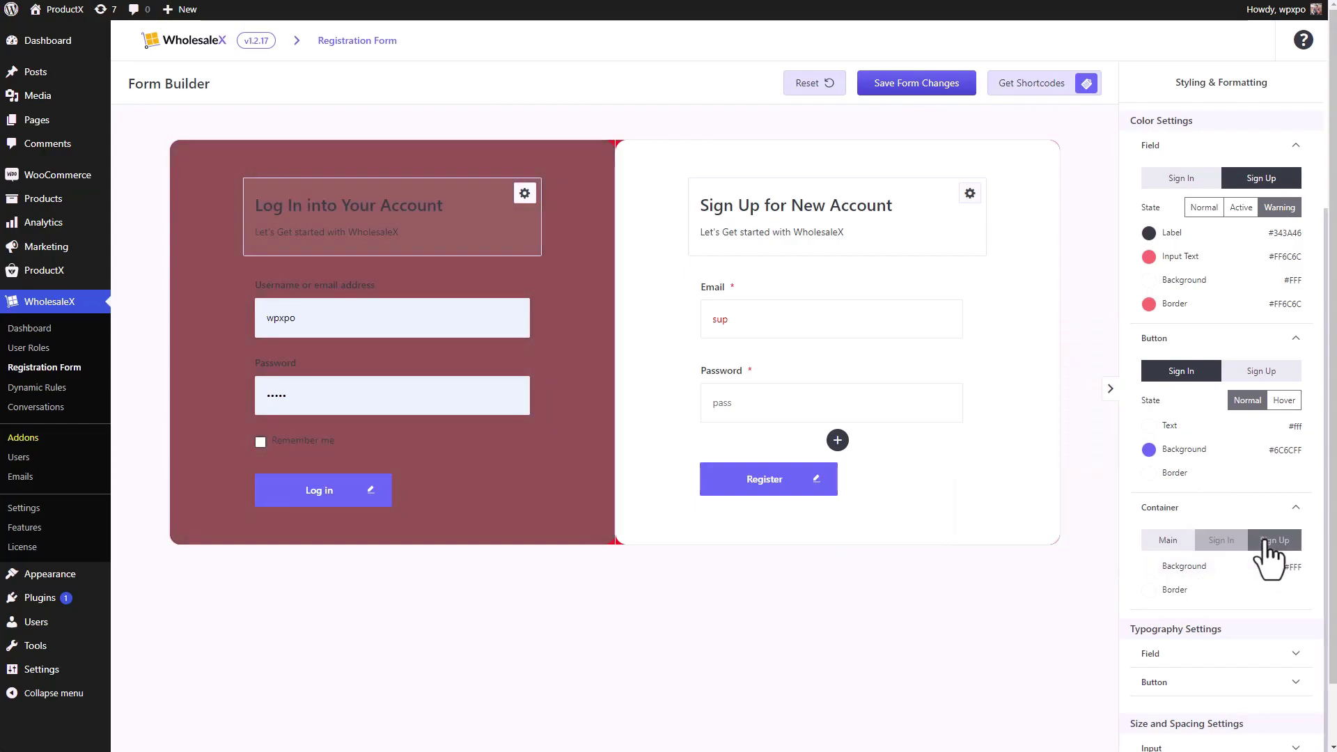
{"action": "left_click", "coordinate": [1184, 568]}
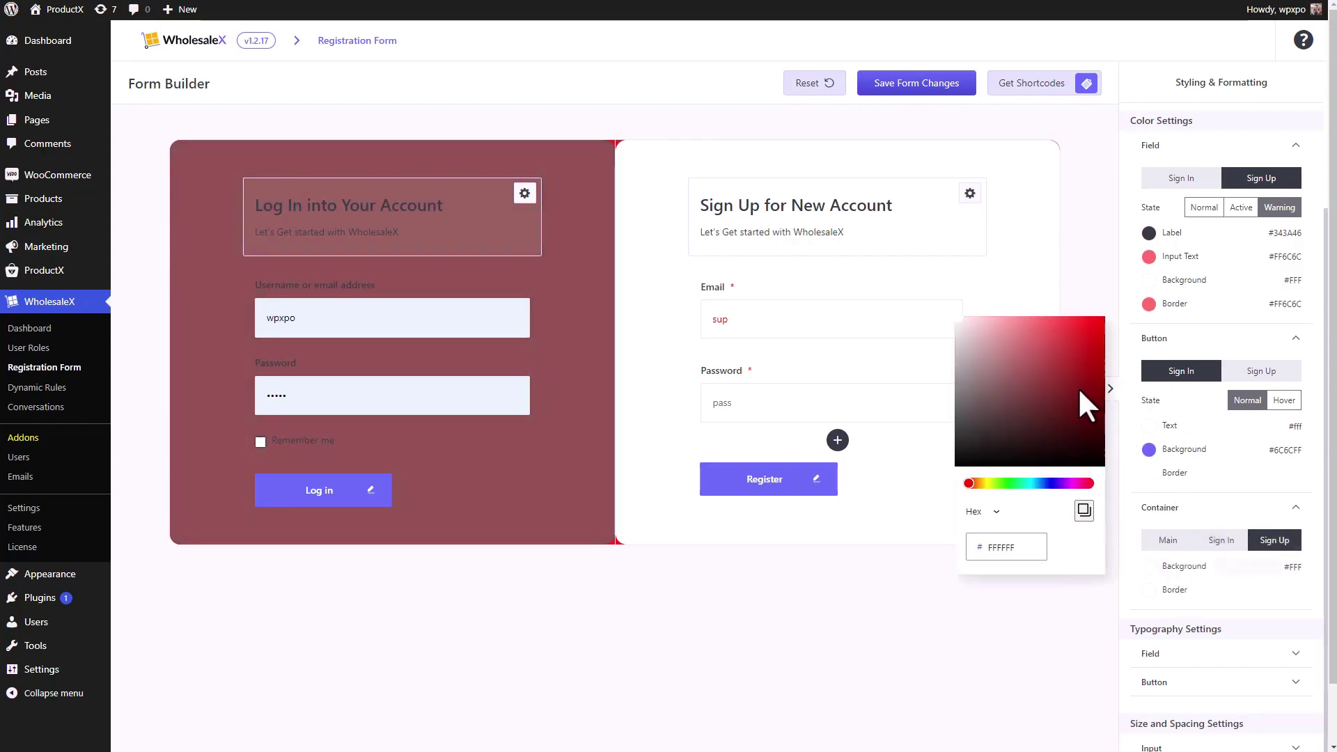
{"action": "left_click", "coordinate": [1070, 407]}
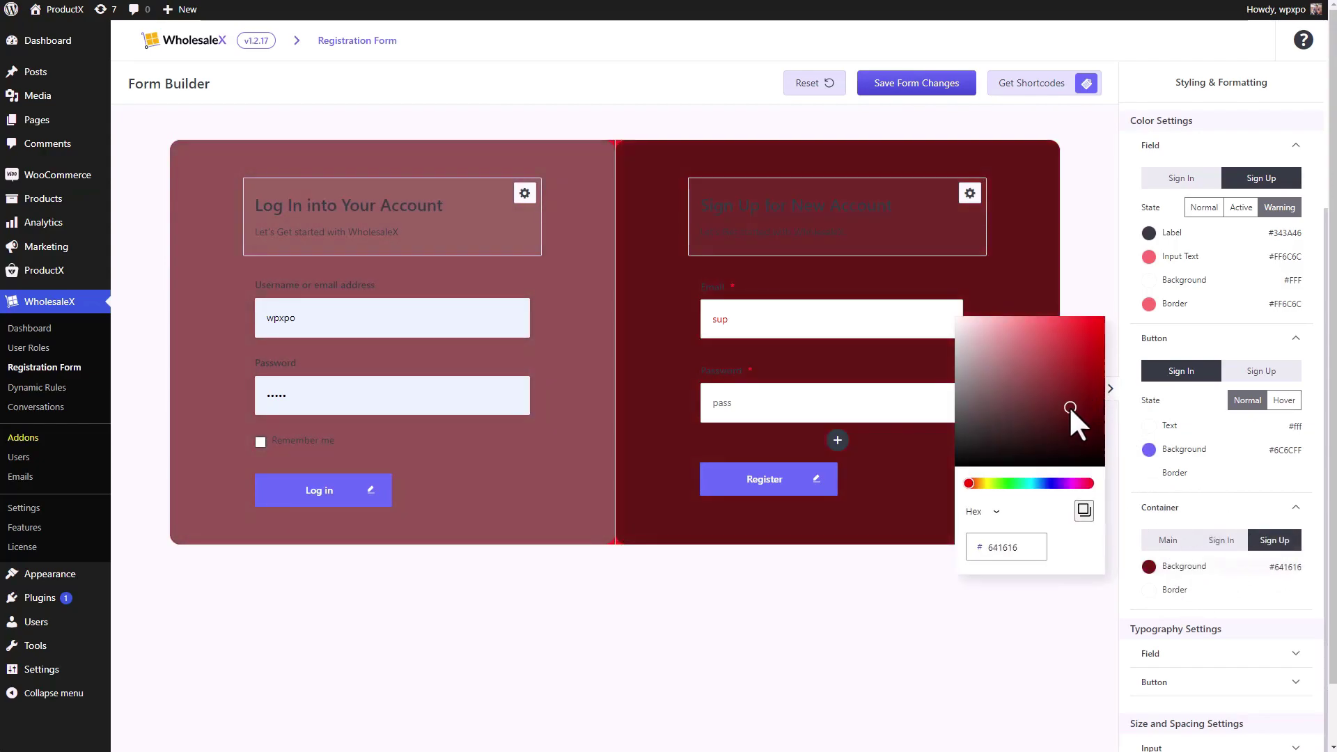
{"action": "left_click", "coordinate": [815, 83]}
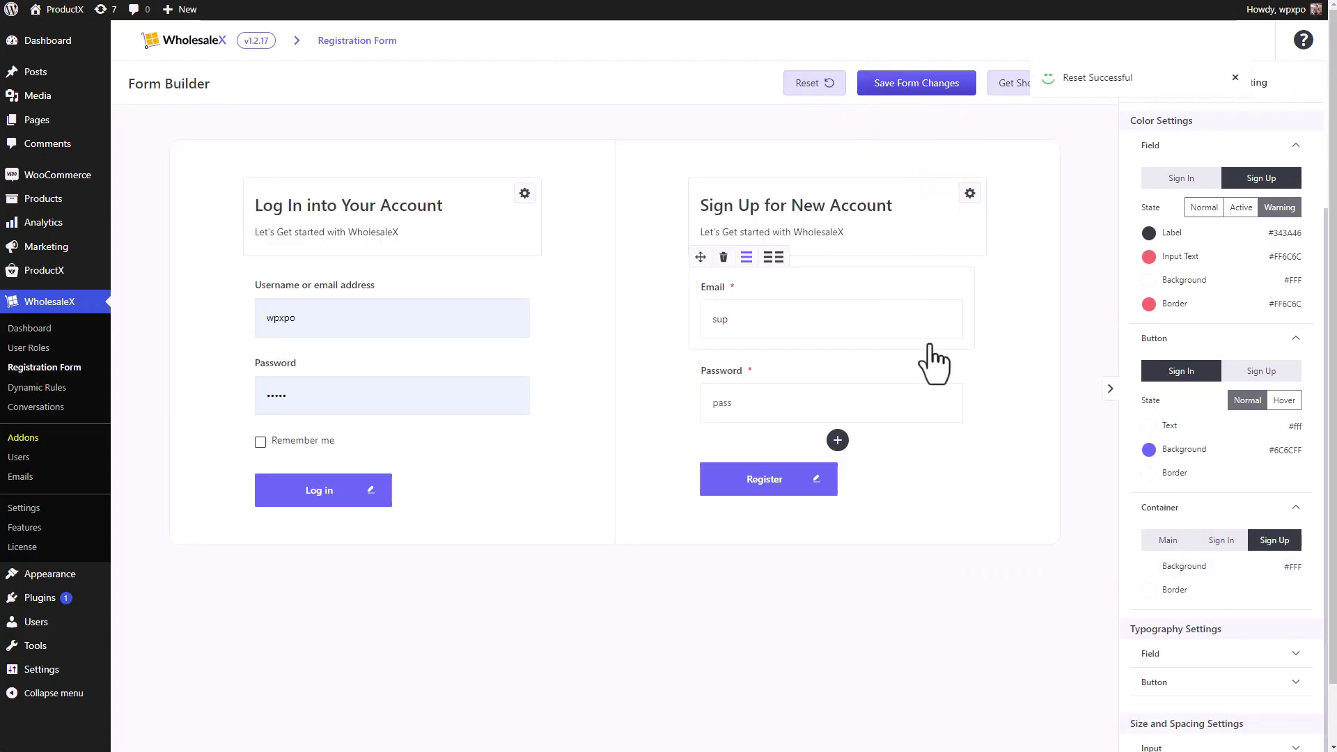
- Collapse the Container, Button and Field colour sections after checking the Sign In and Sign Up field colours
{"action": "left_click", "coordinate": [1303, 512]}
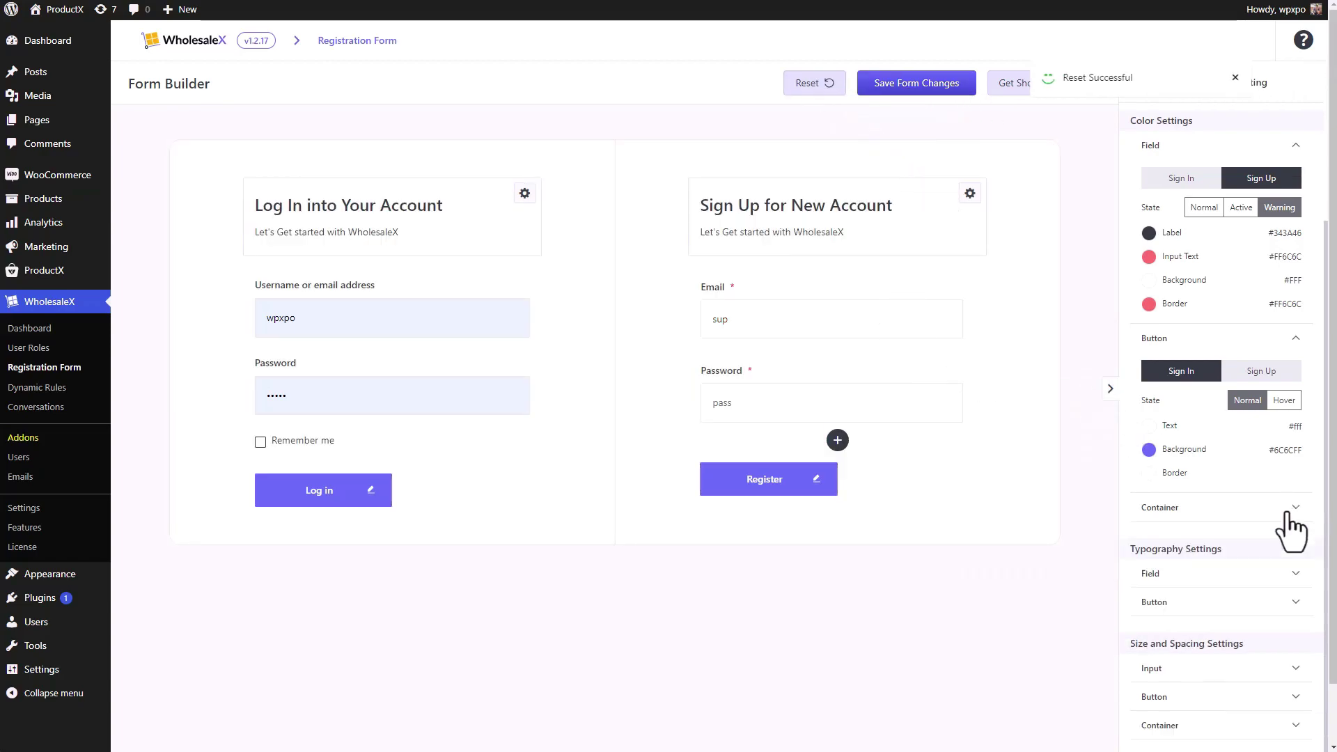
{"action": "left_click", "coordinate": [1289, 342]}
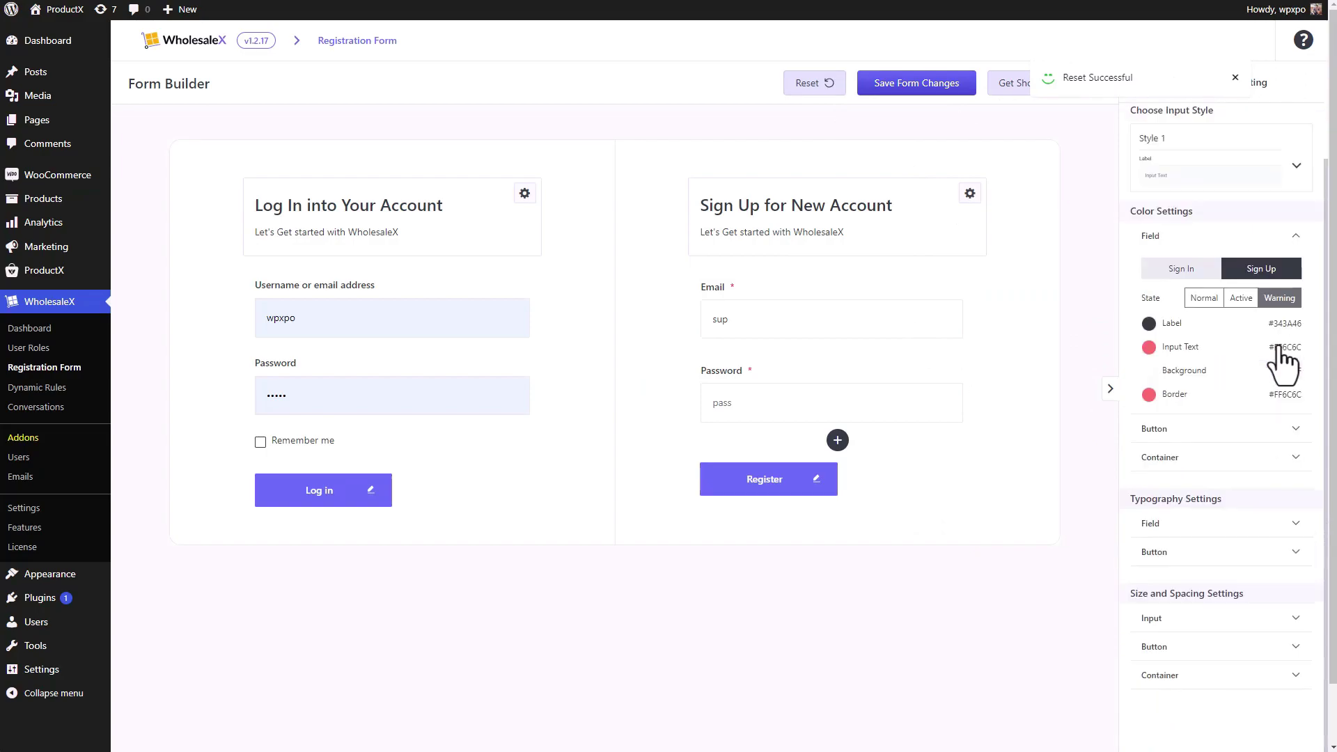
{"action": "left_click", "coordinate": [1200, 273]}
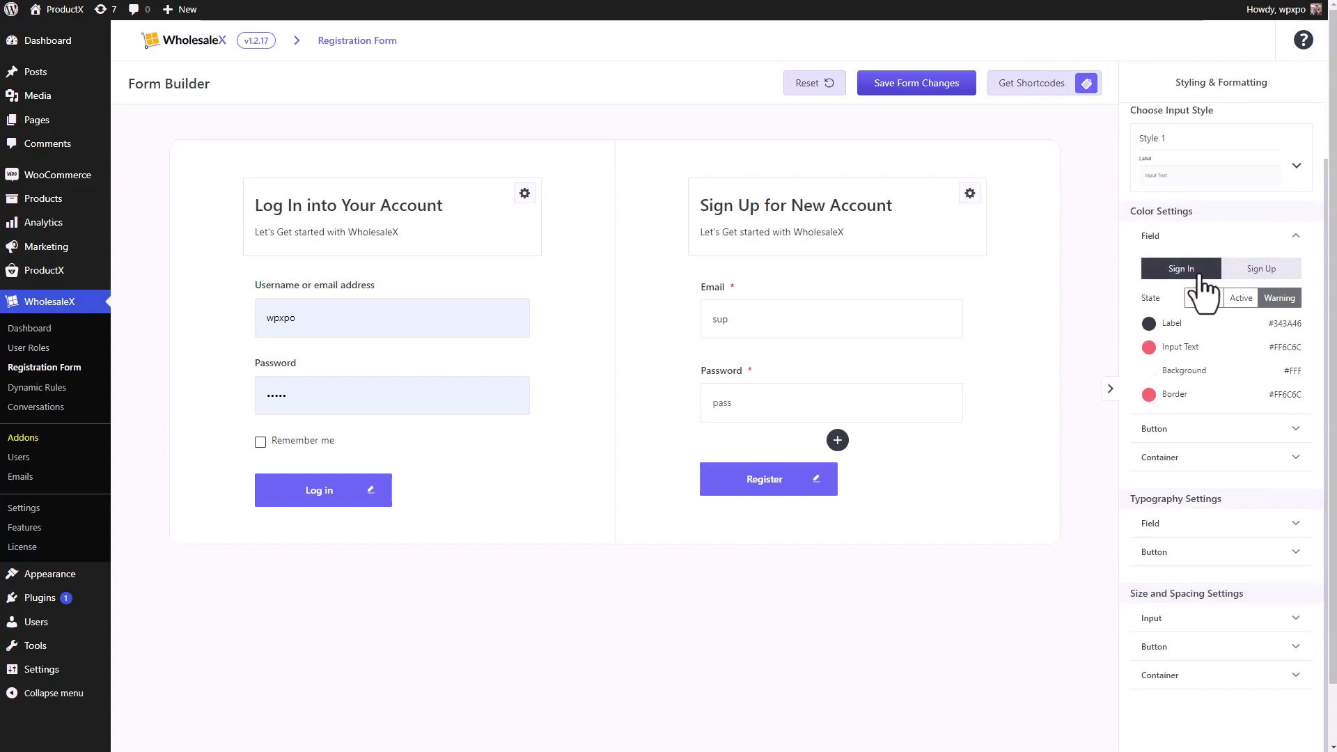
{"action": "left_click", "coordinate": [1250, 273]}
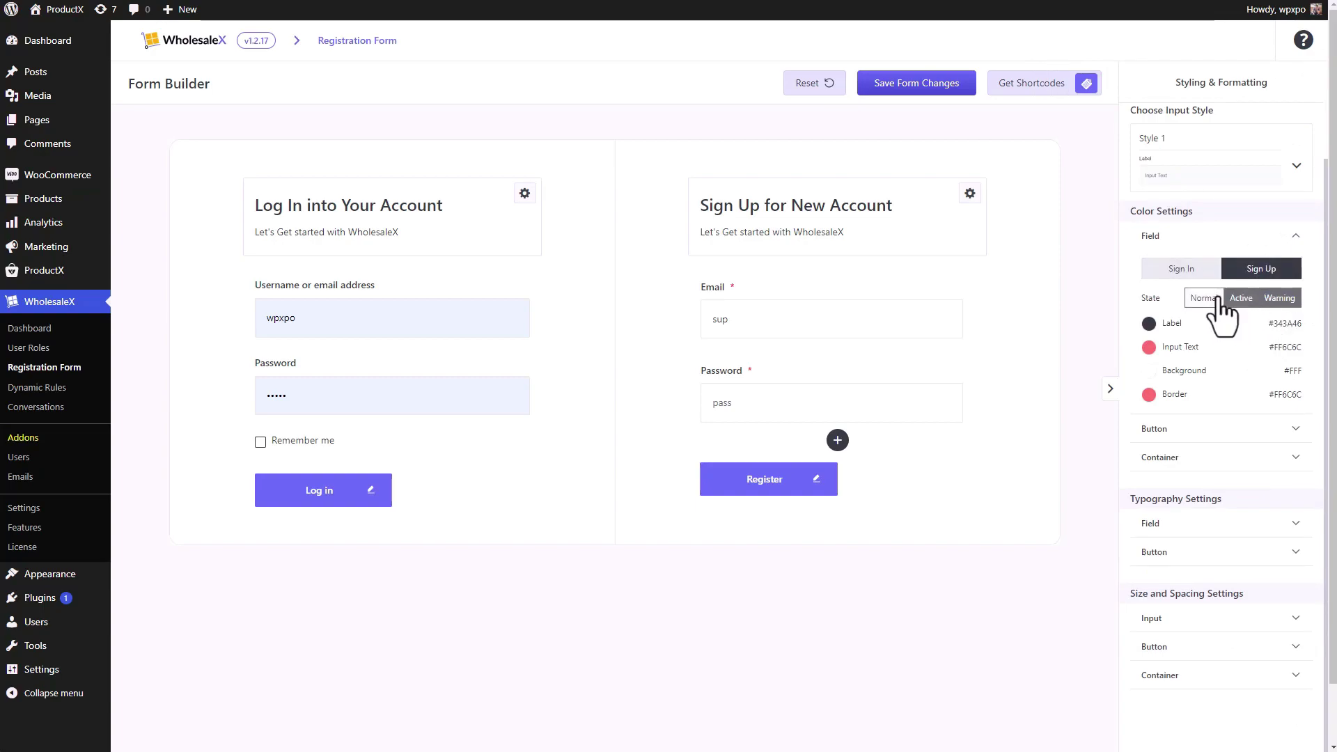
{"action": "left_click", "coordinate": [1285, 245]}
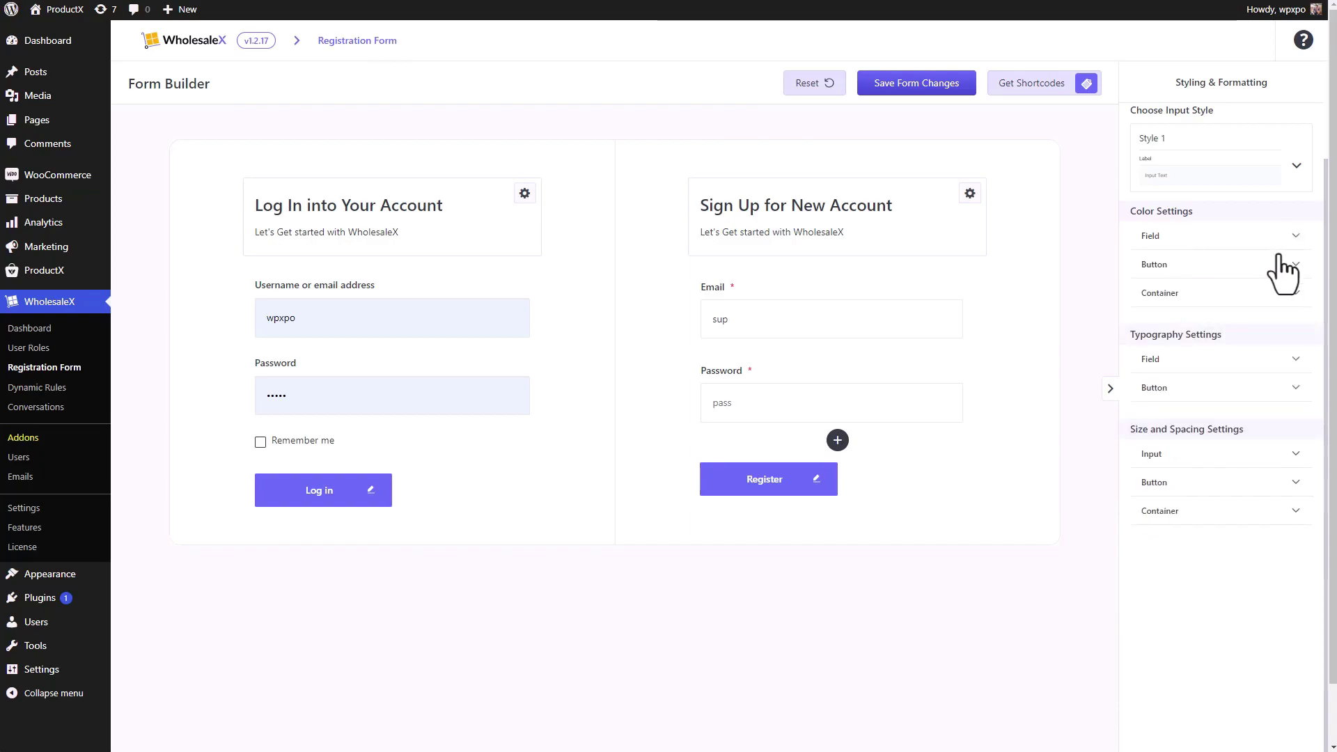
- Review the Field label, input and Button typography (14 px, weight 500), then collapse Field typography
{"action": "left_click", "coordinate": [1224, 362]}
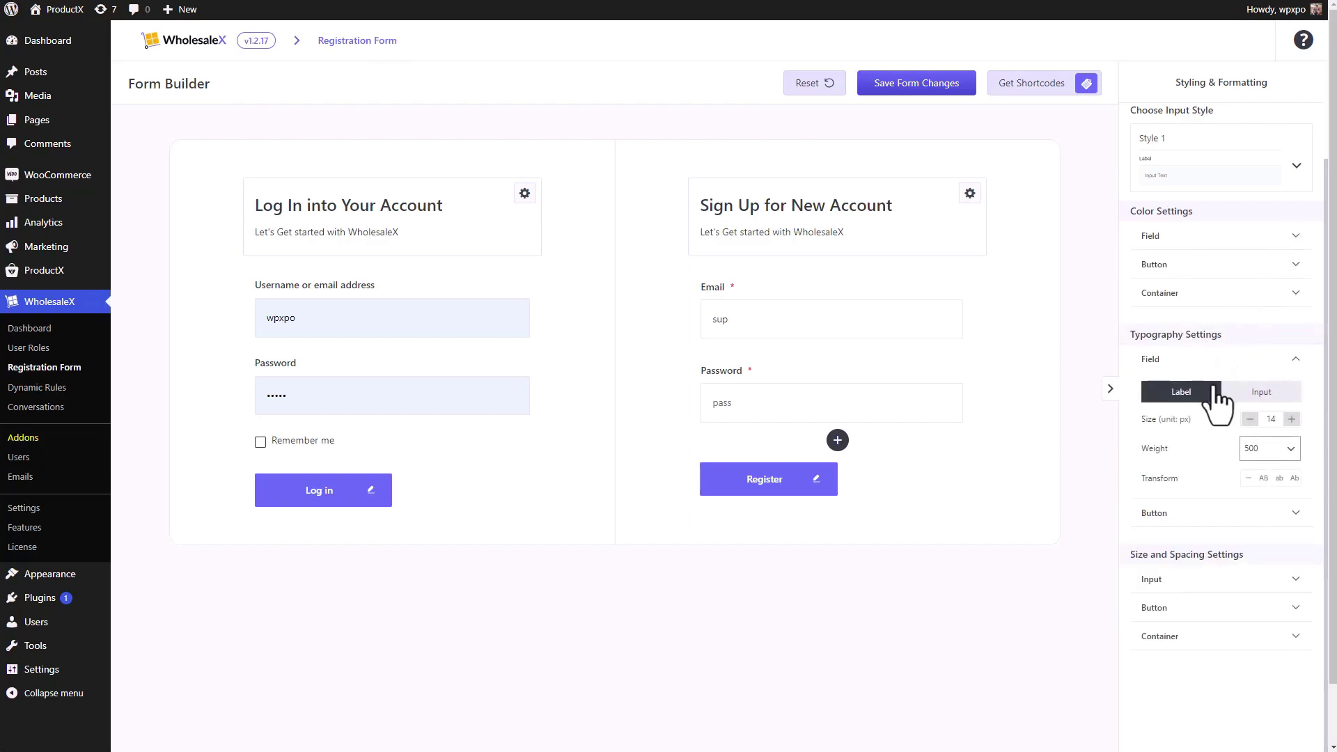
{"action": "left_click", "coordinate": [1236, 394]}
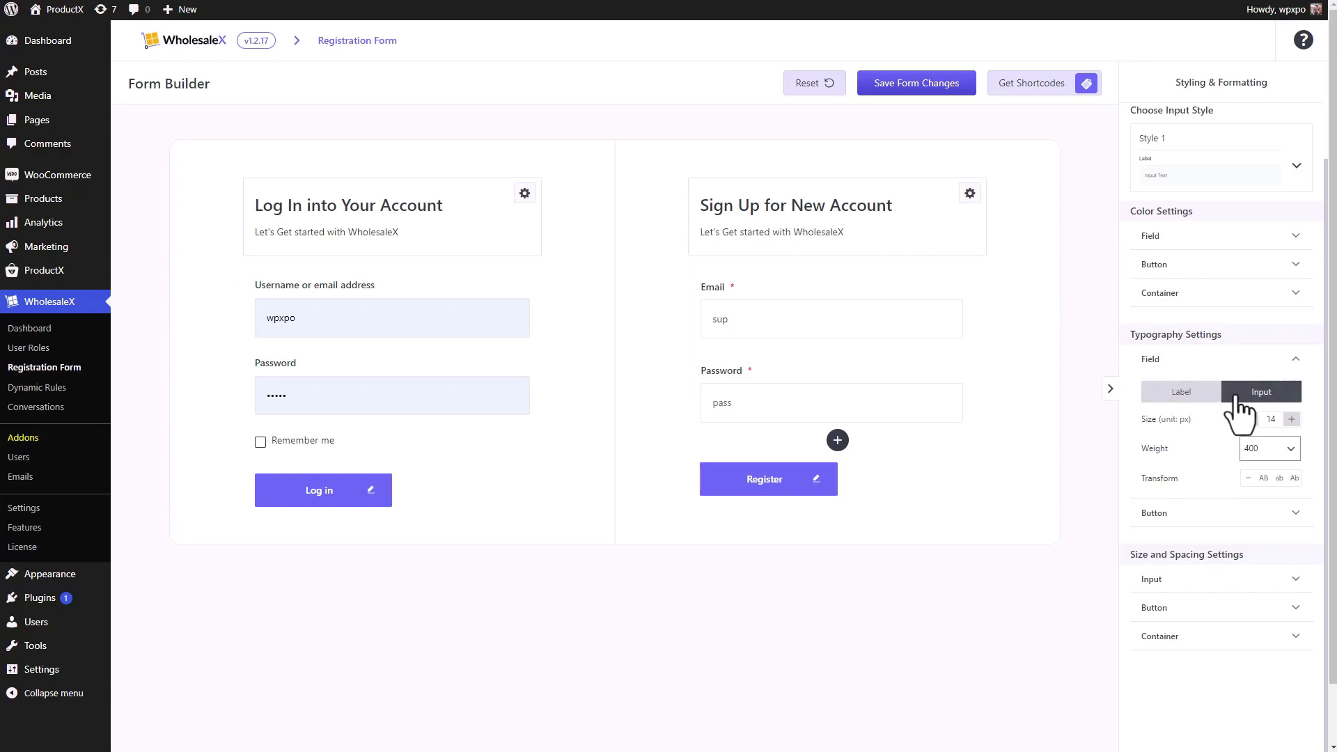
{"action": "left_click", "coordinate": [1184, 394]}
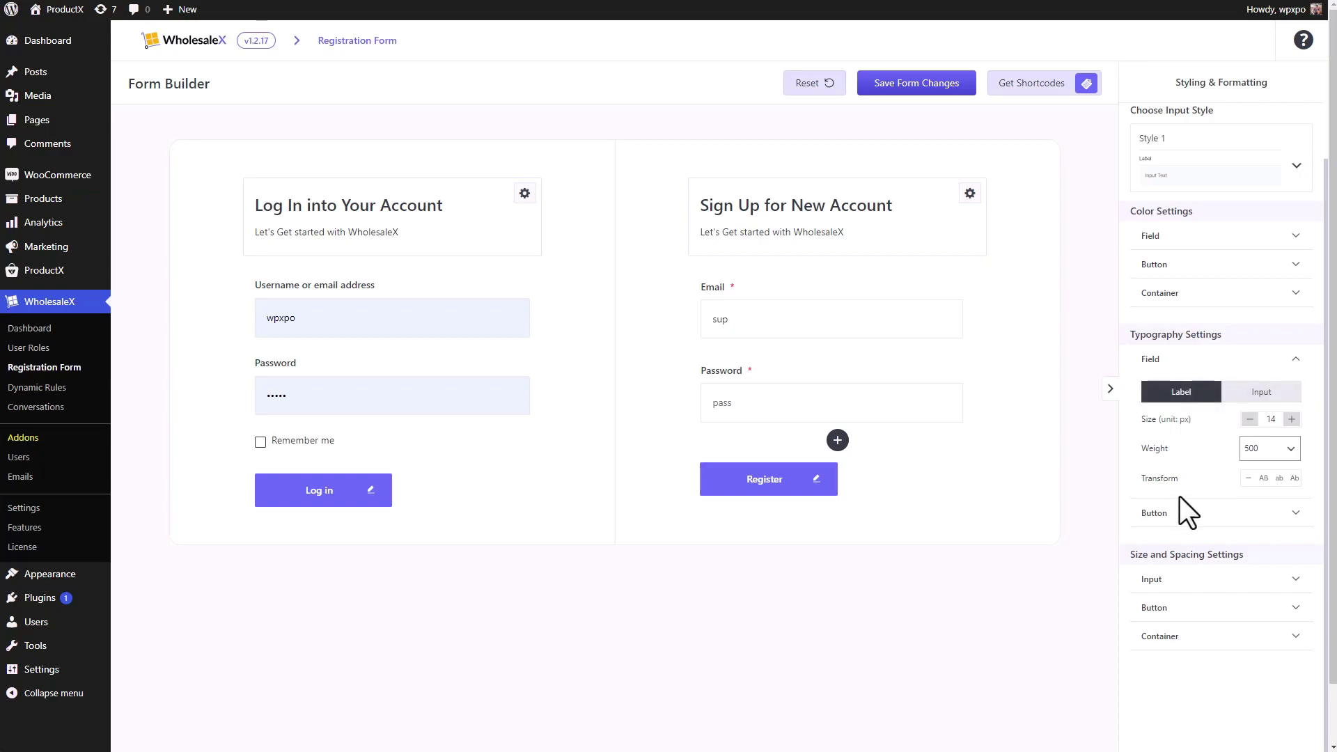
{"action": "left_click", "coordinate": [1186, 519]}
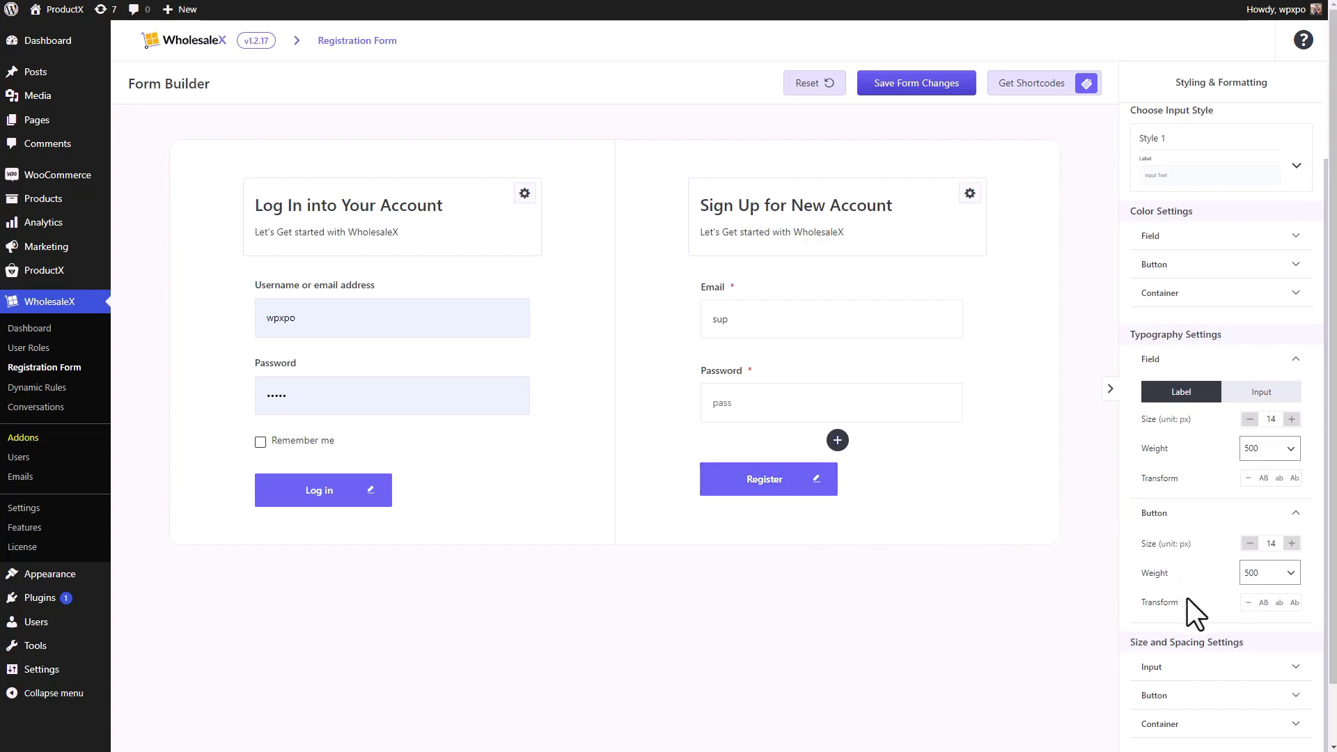
{"action": "scroll", "coordinate": [1197, 559], "scroll_direction": "down", "scroll_amount": 1}
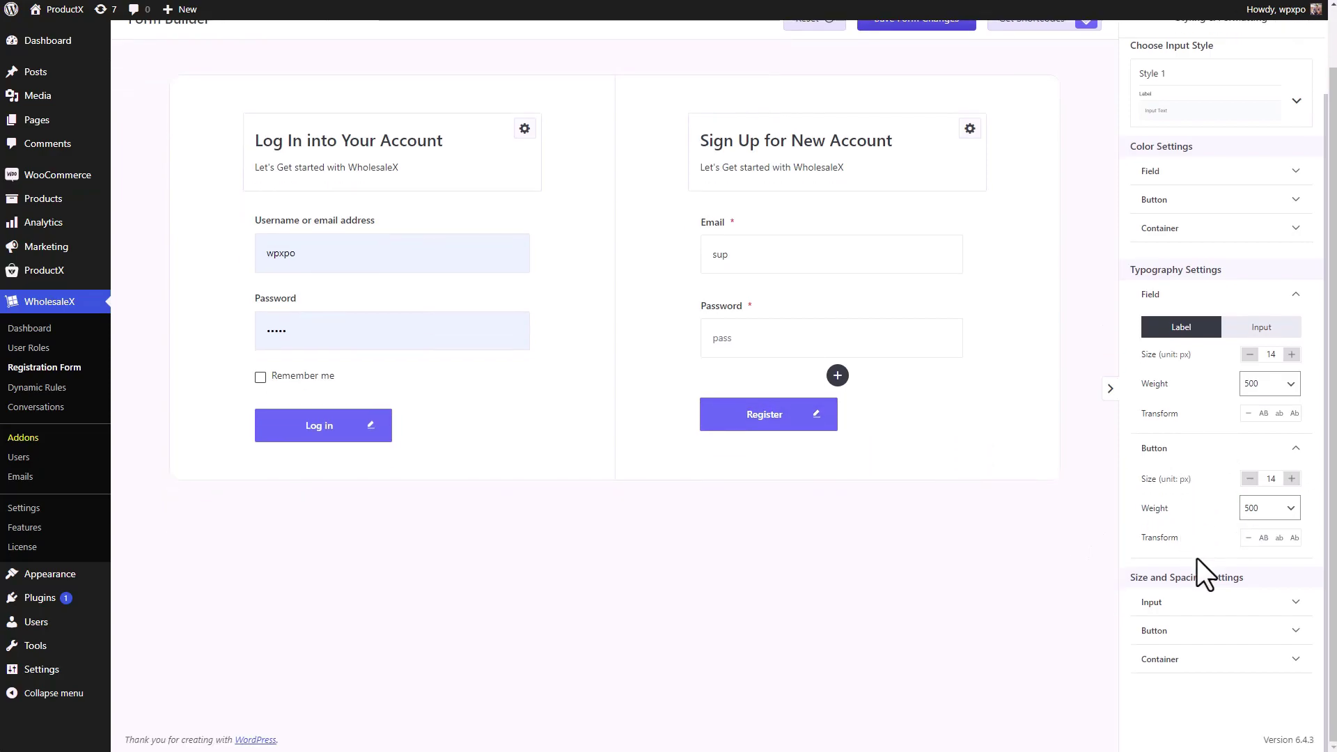
{"action": "left_click", "coordinate": [1272, 296]}
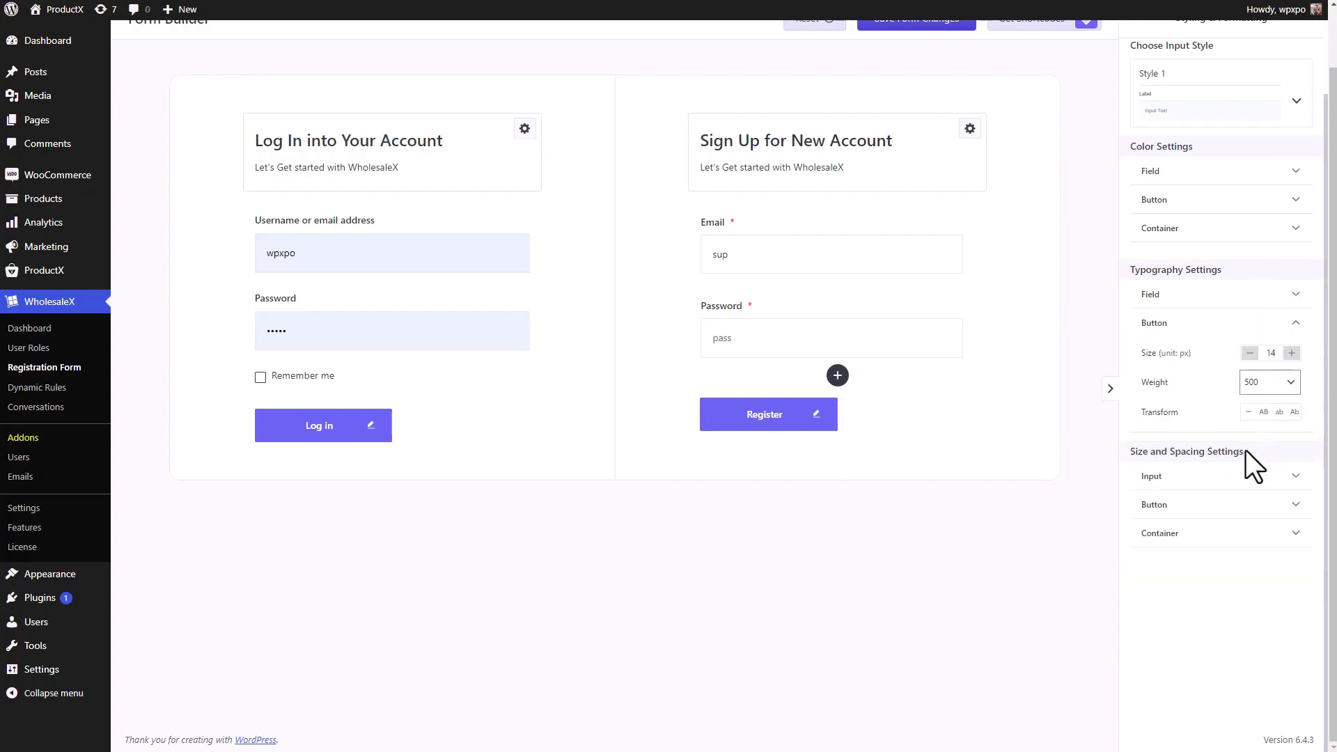
{"action": "left_click", "coordinate": [1240, 480]}
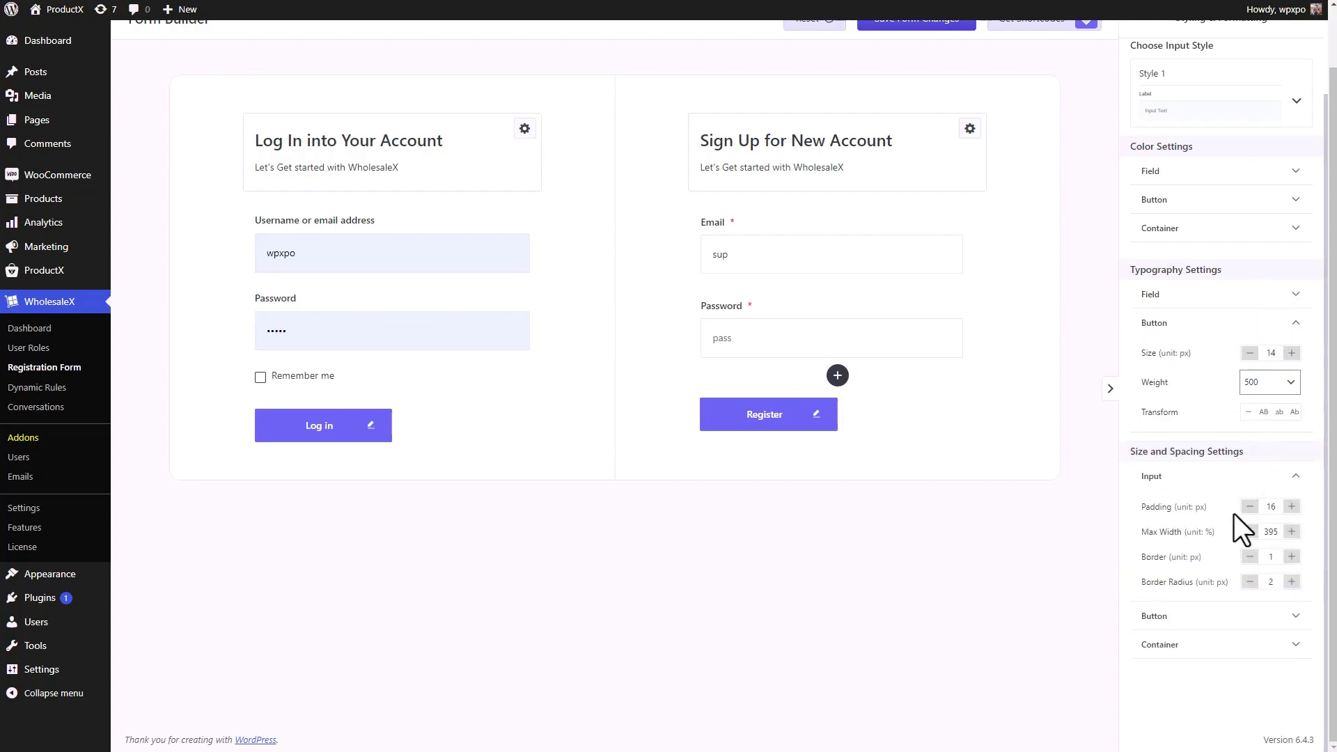
{"action": "left_click", "coordinate": [1228, 614]}
{"action": "scroll", "coordinate": [1234, 627], "scroll_direction": "down", "scroll_amount": 1}
{"action": "scroll", "coordinate": [1225, 633], "scroll_direction": "down", "scroll_amount": 1}
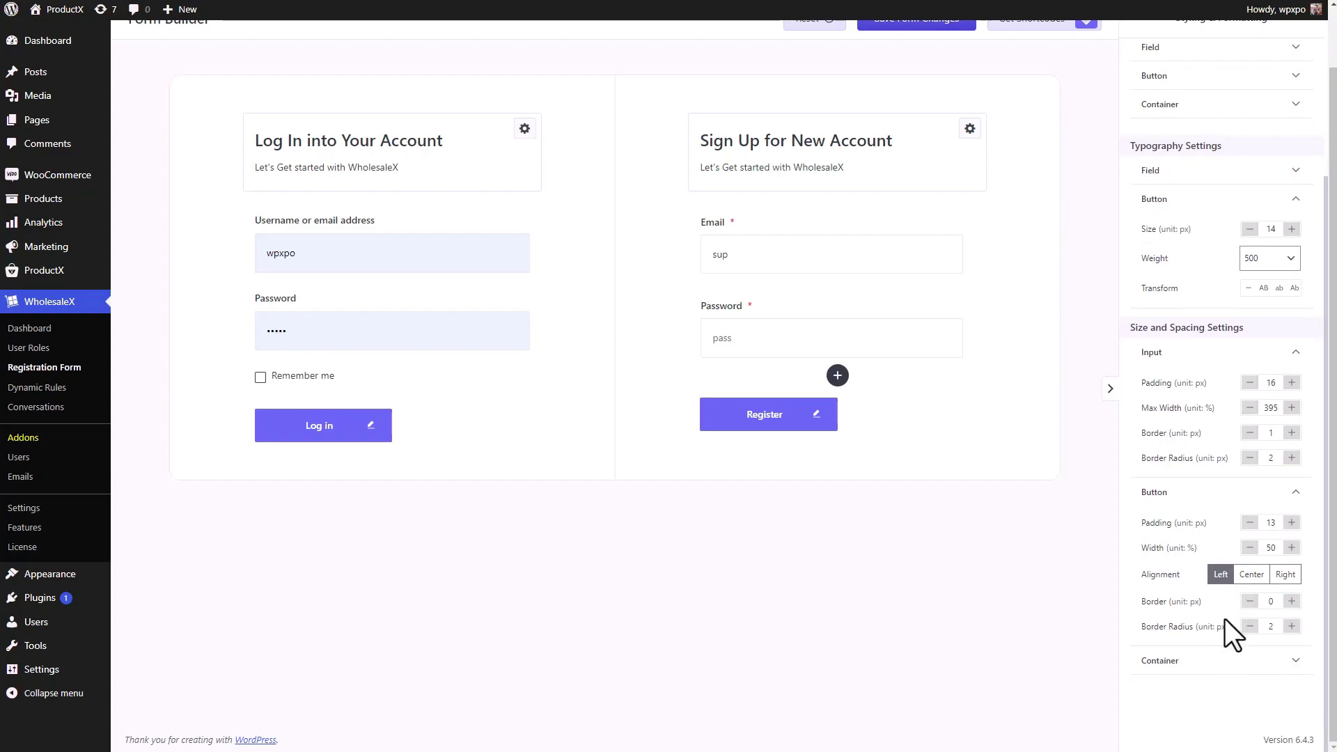
{"action": "left_click", "coordinate": [1216, 661]}
{"action": "scroll", "coordinate": [1254, 641], "scroll_direction": "down", "scroll_amount": 3}
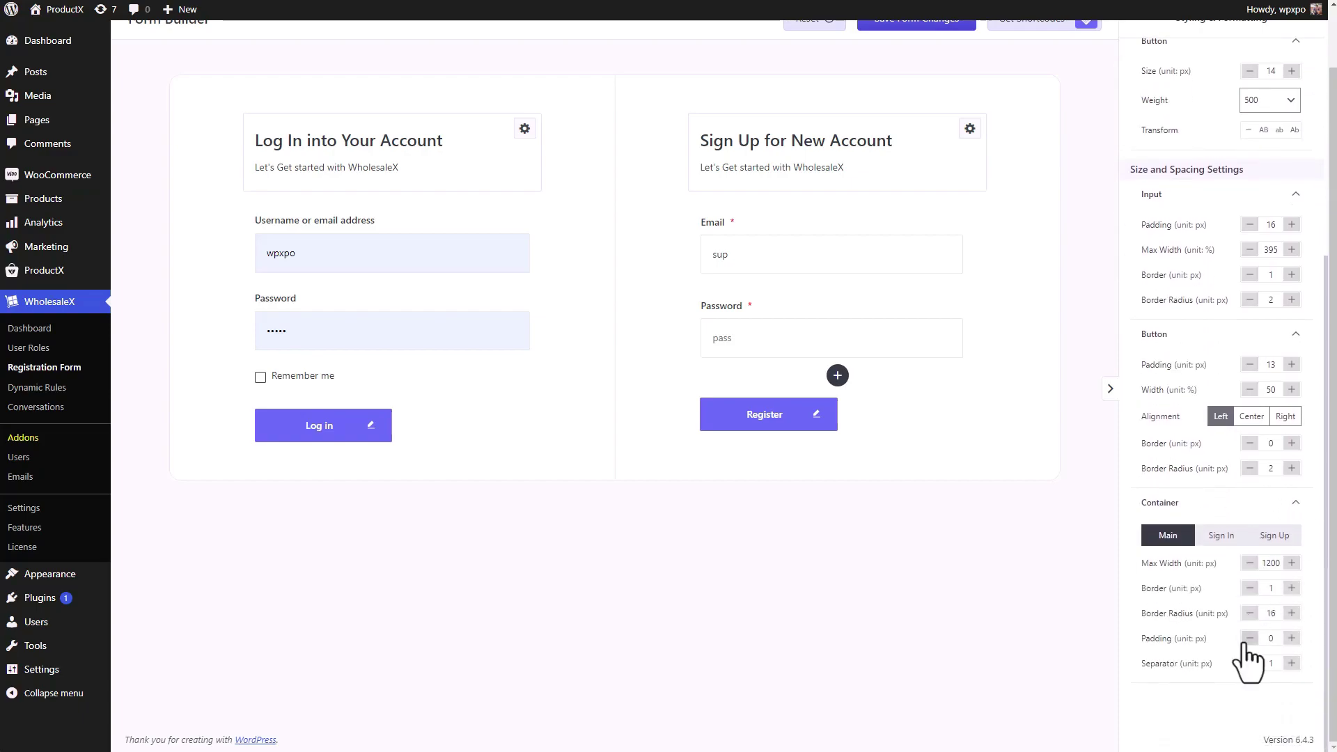
{"action": "left_click", "coordinate": [1222, 542]}
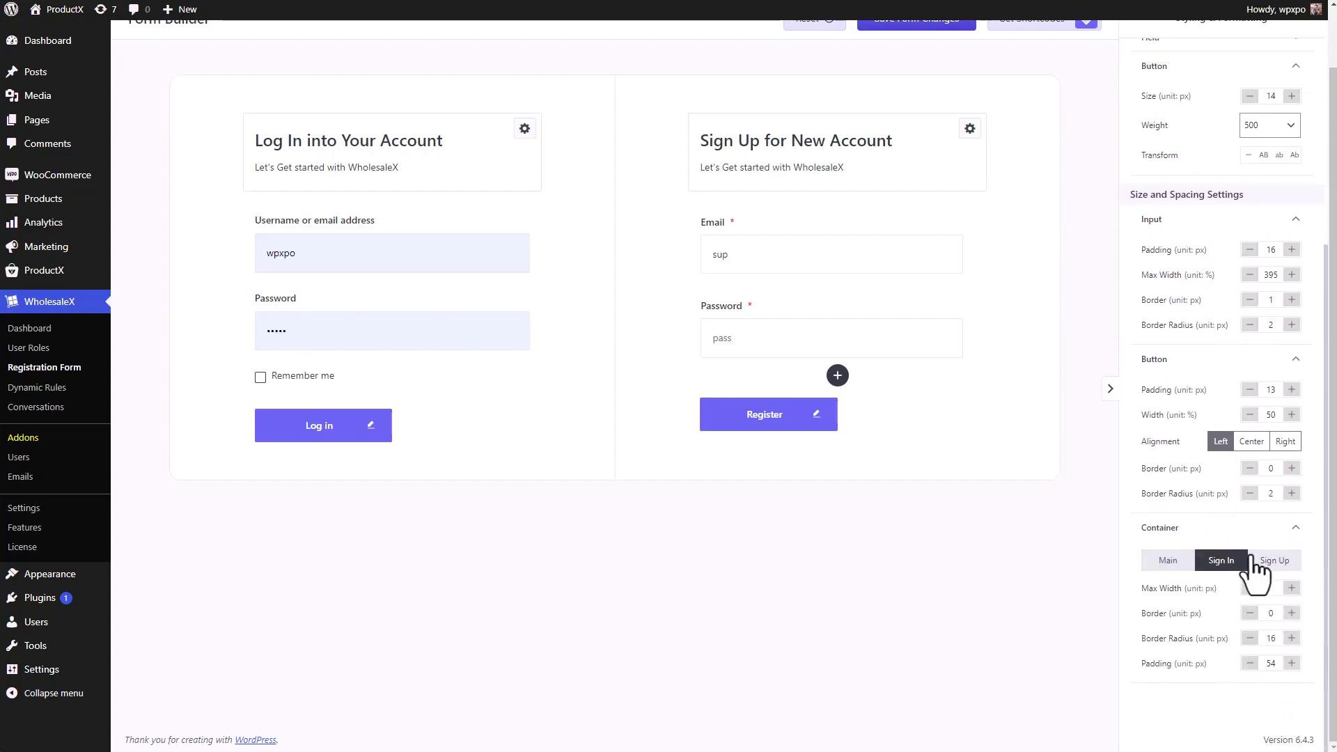
{"action": "left_click", "coordinate": [1268, 566]}
{"action": "left_click", "coordinate": [1223, 561]}
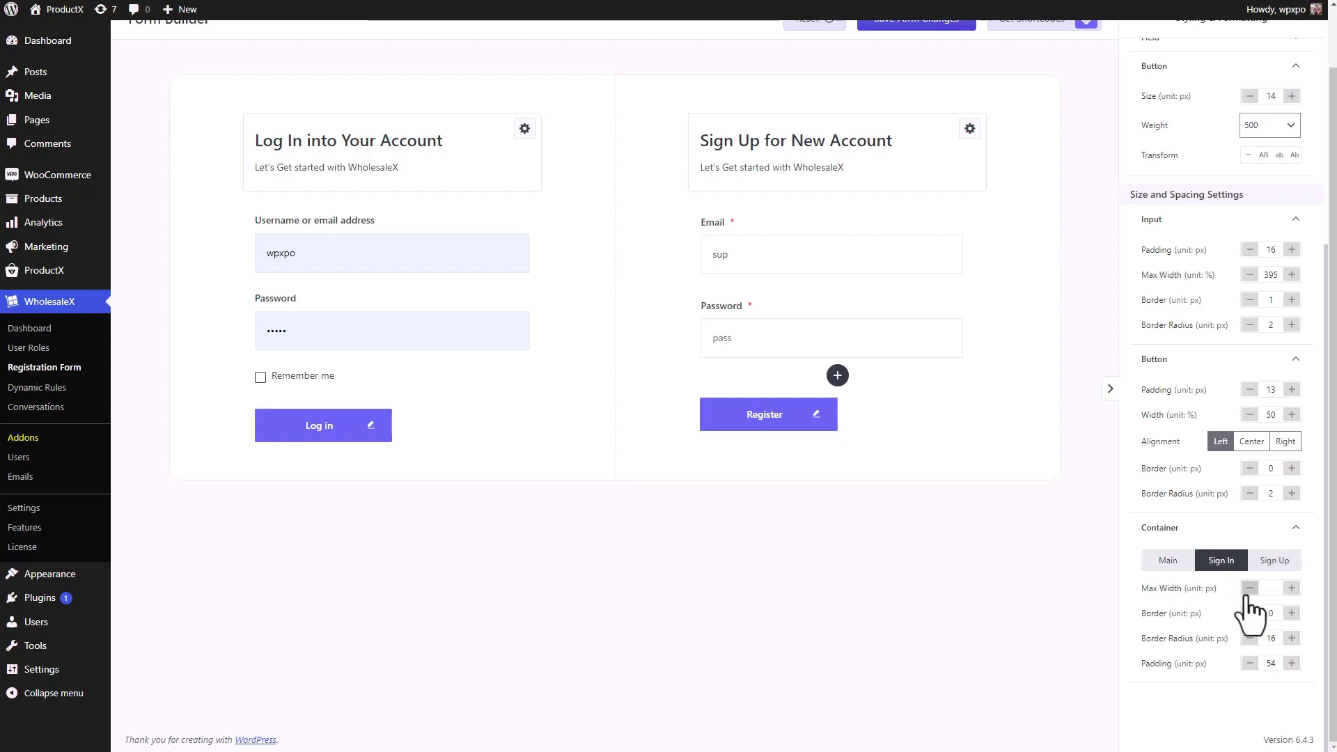
{"action": "double_click", "coordinate": [1290, 590]}
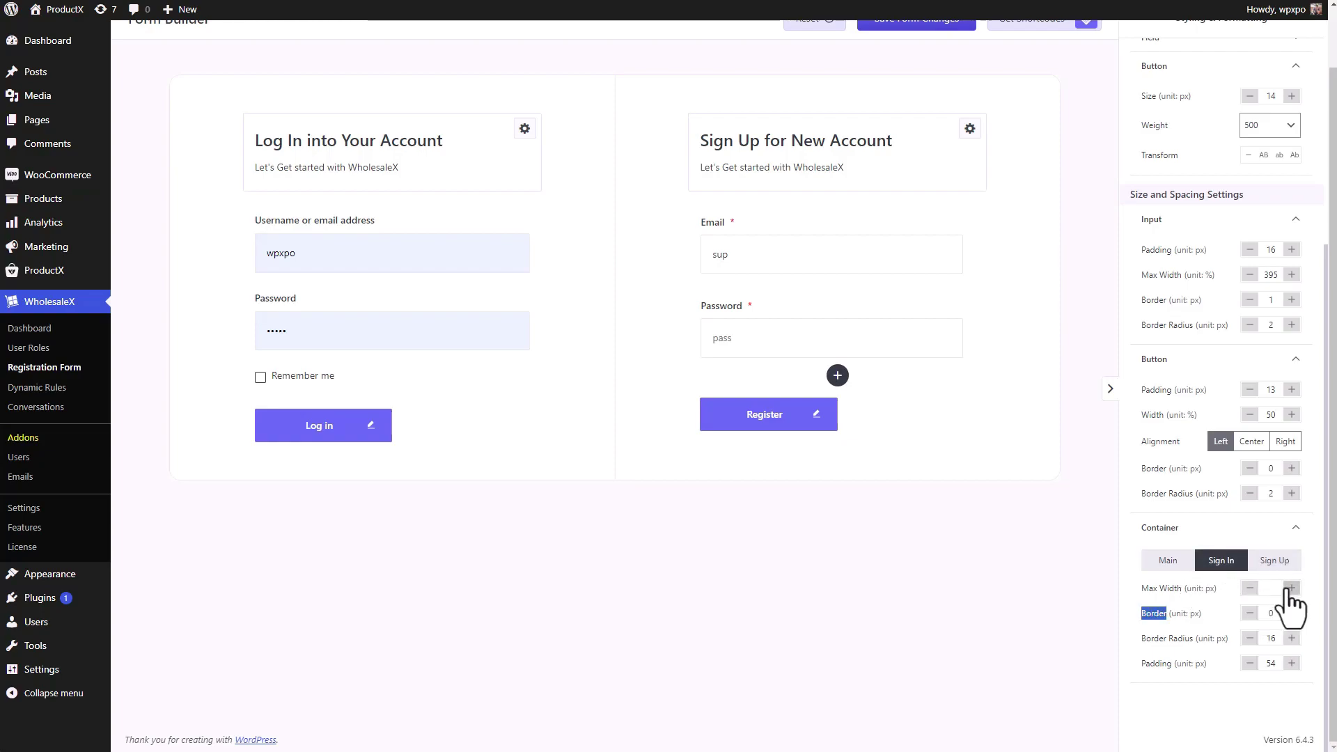
{"action": "left_click", "coordinate": [1291, 590]}
{"action": "double_click", "coordinate": [1291, 590]}
{"action": "left_click", "coordinate": [1269, 588]}
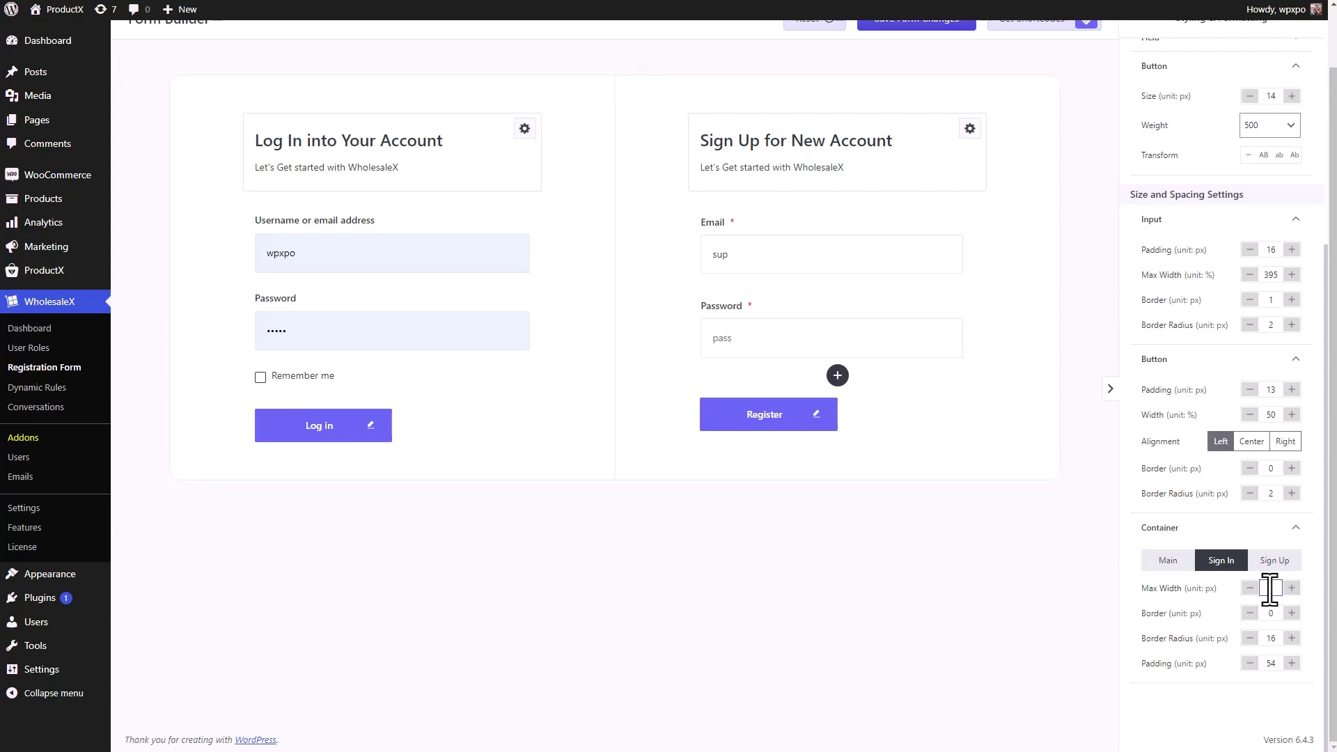
{"action": "type", "text": "1"}
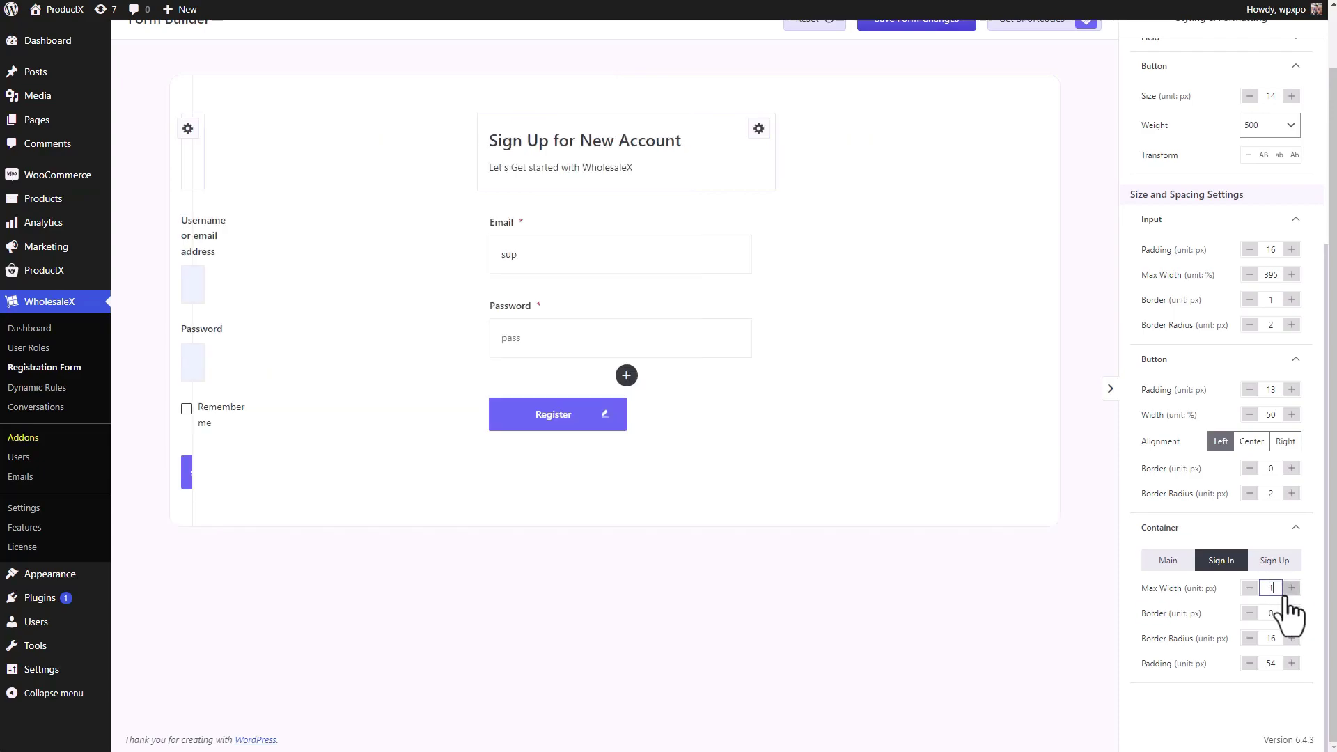
{"action": "type", "text": "2310"}
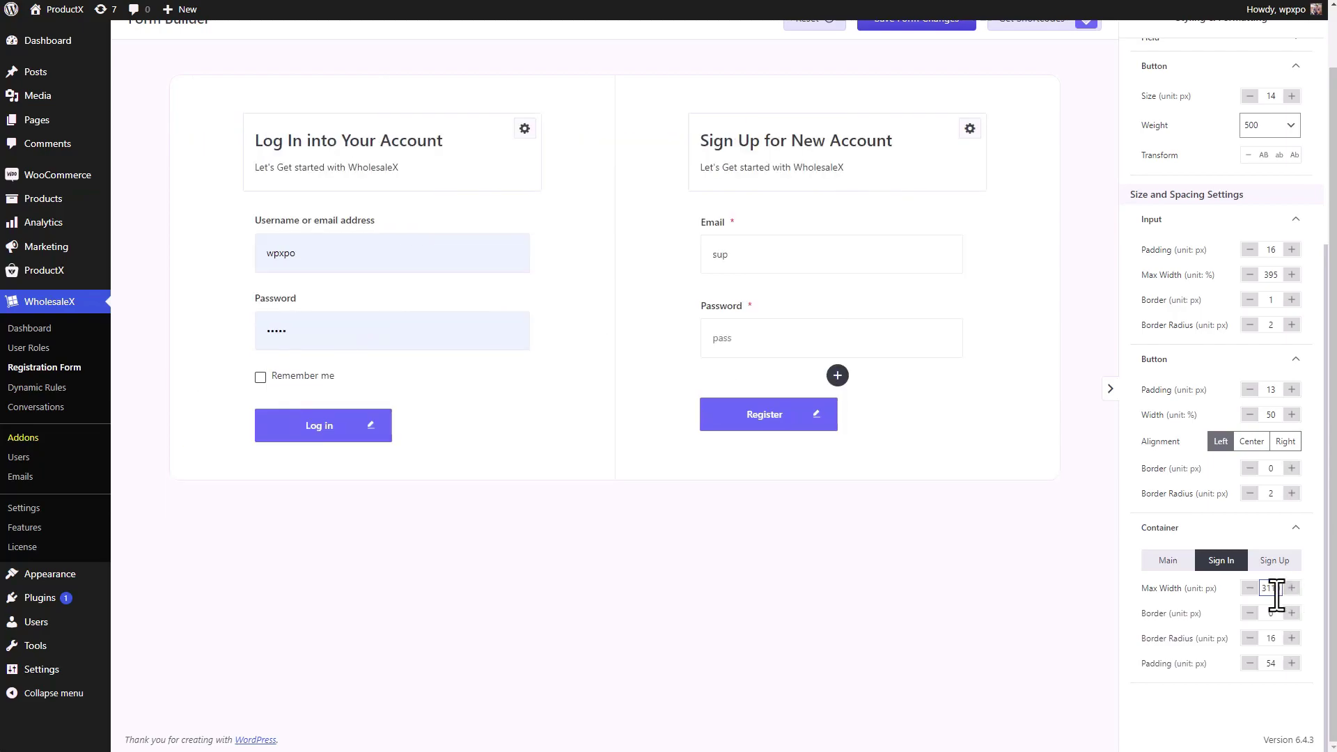
{"action": "key", "text": "BackSpace"}
{"action": "key", "text": "BackSpace"}
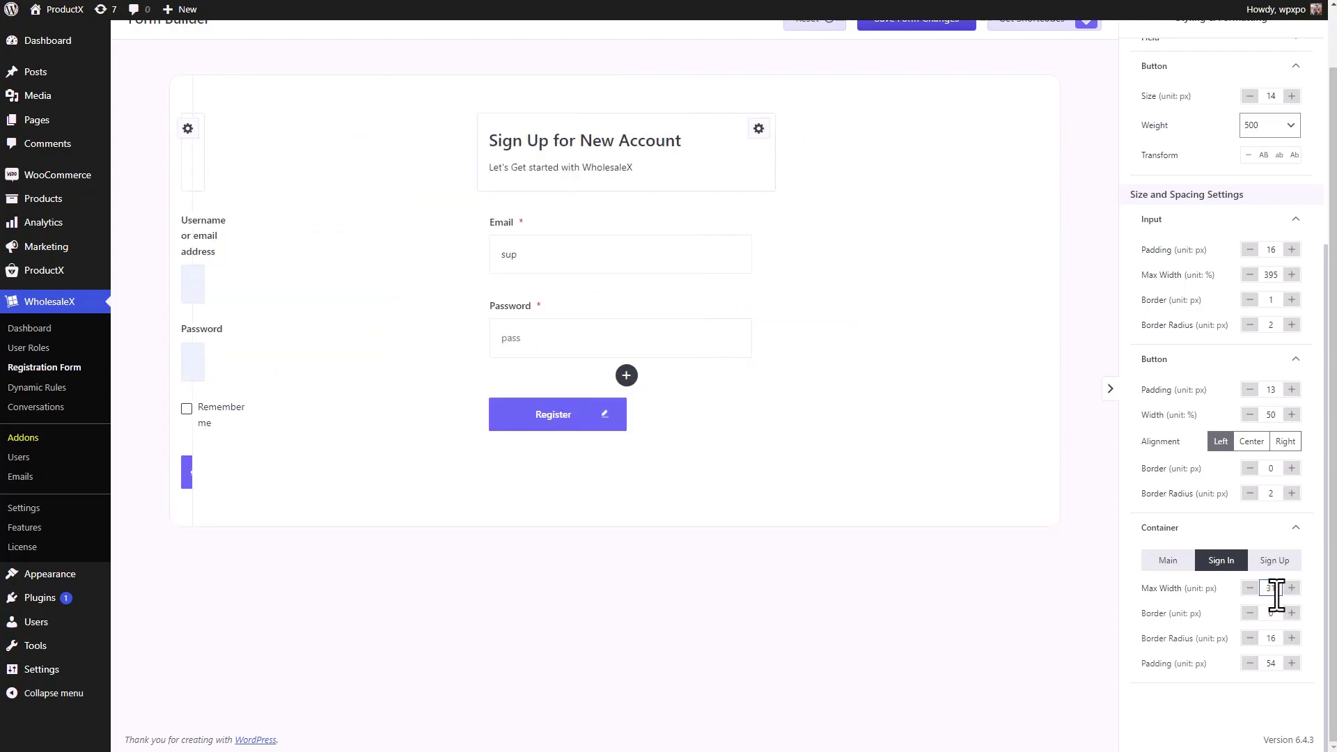
{"action": "scroll", "coordinate": [963, 131], "scroll_direction": "up", "scroll_amount": 1}
{"action": "left_click", "coordinate": [817, 83]}
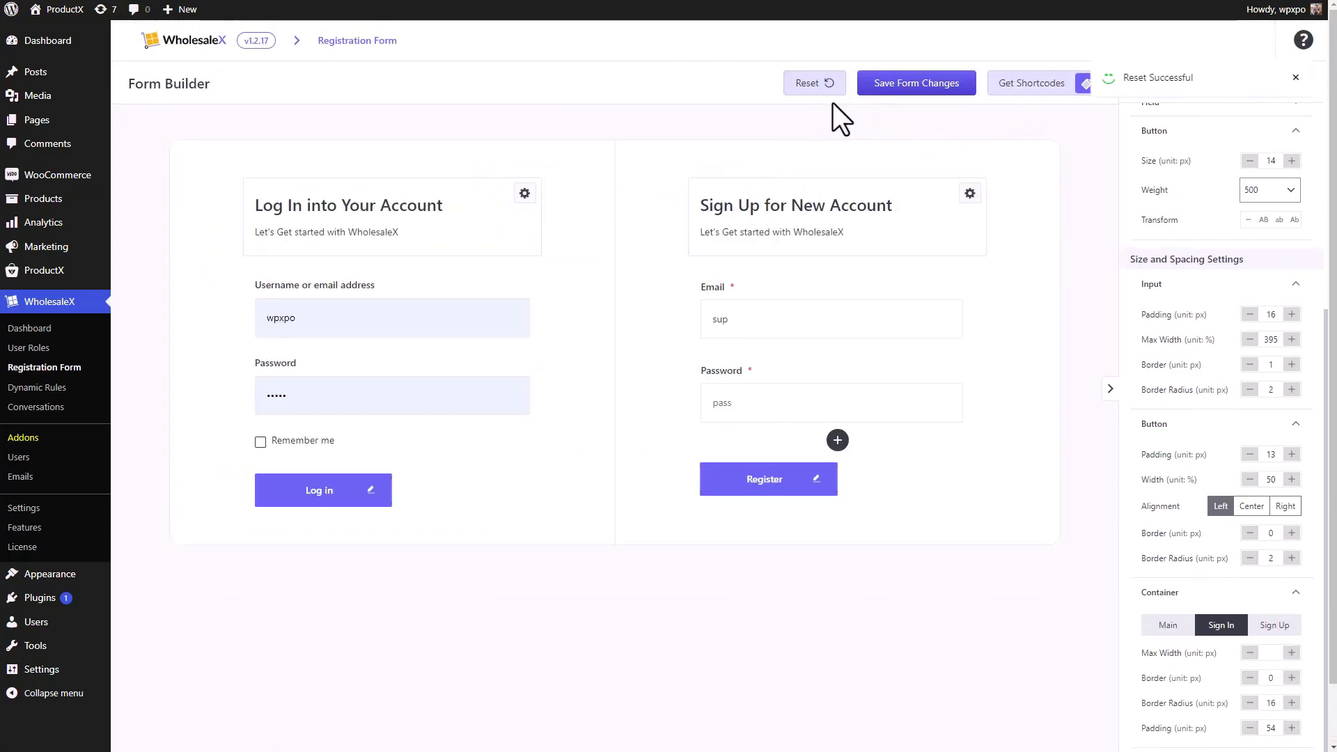
{"action": "scroll", "coordinate": [1195, 438], "scroll_direction": "down", "scroll_amount": 1}
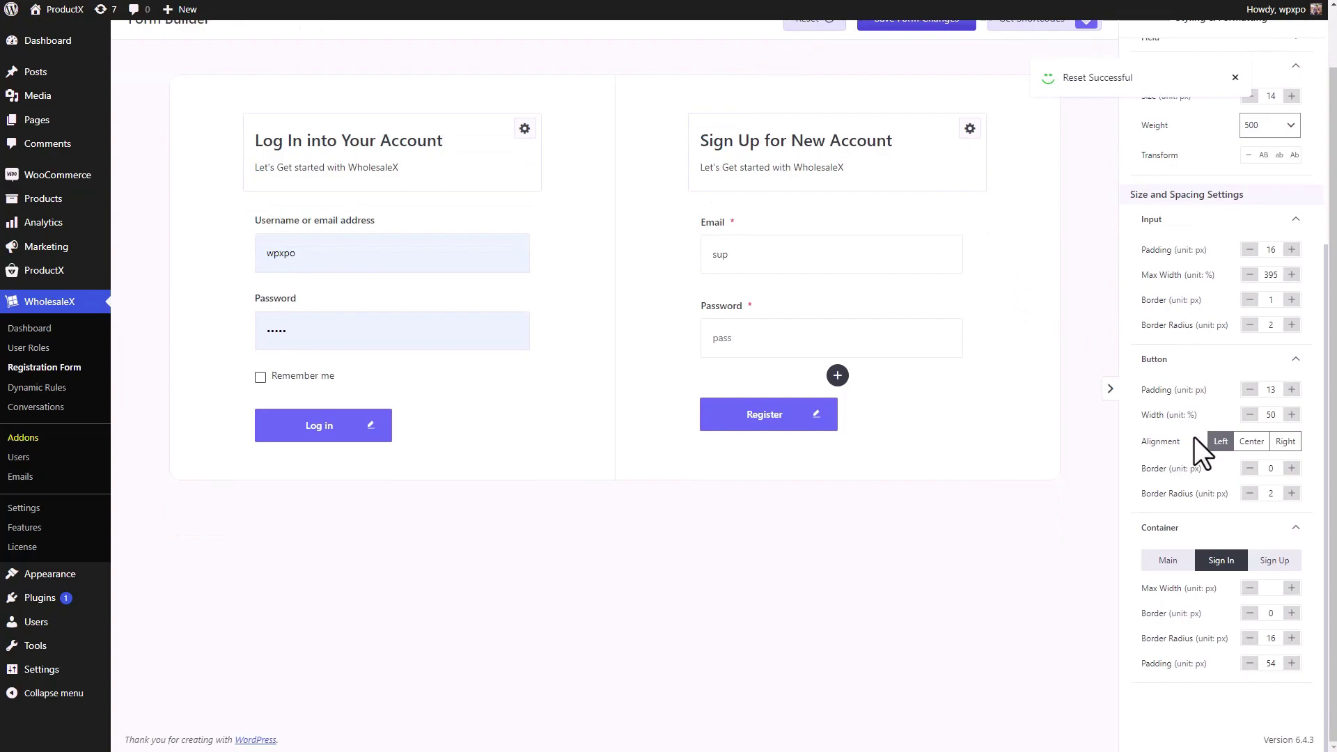
{"action": "scroll", "coordinate": [1194, 437], "scroll_direction": "up", "scroll_amount": 4}
{"action": "scroll", "coordinate": [1202, 430], "scroll_direction": "up", "scroll_amount": 1}
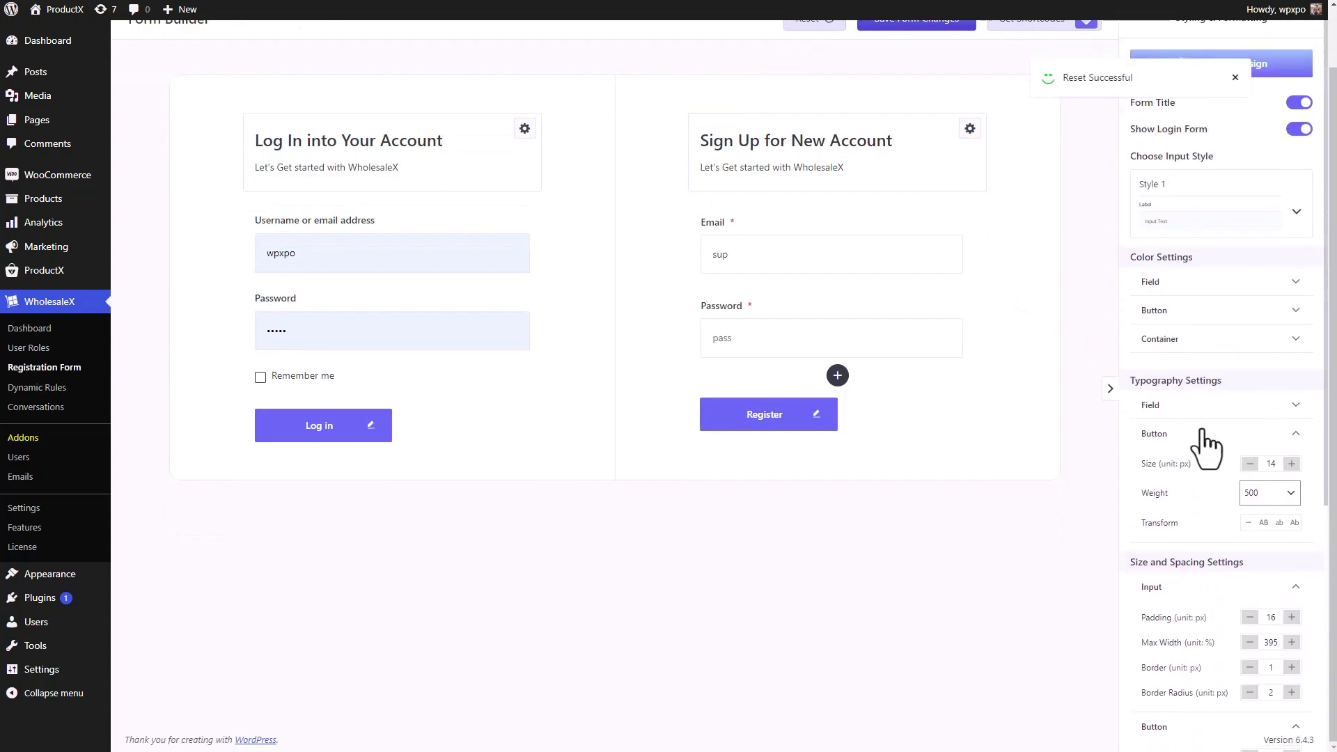
- Insert a Display Name field beside Email, then move it to its own full-width row below Email
{"action": "left_click", "coordinate": [1112, 387]}
{"action": "scroll", "coordinate": [1319, 397], "scroll_direction": "up", "scroll_amount": 1}
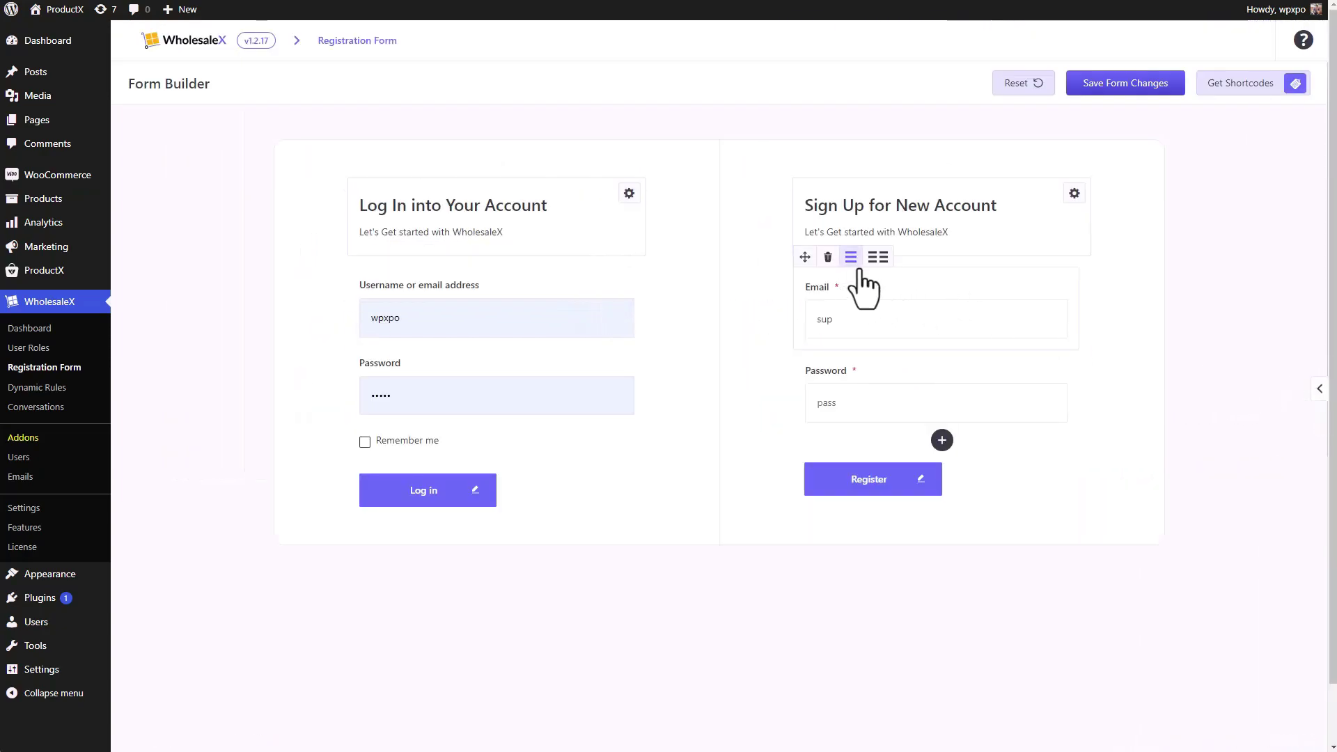
{"action": "left_click", "coordinate": [878, 260]}
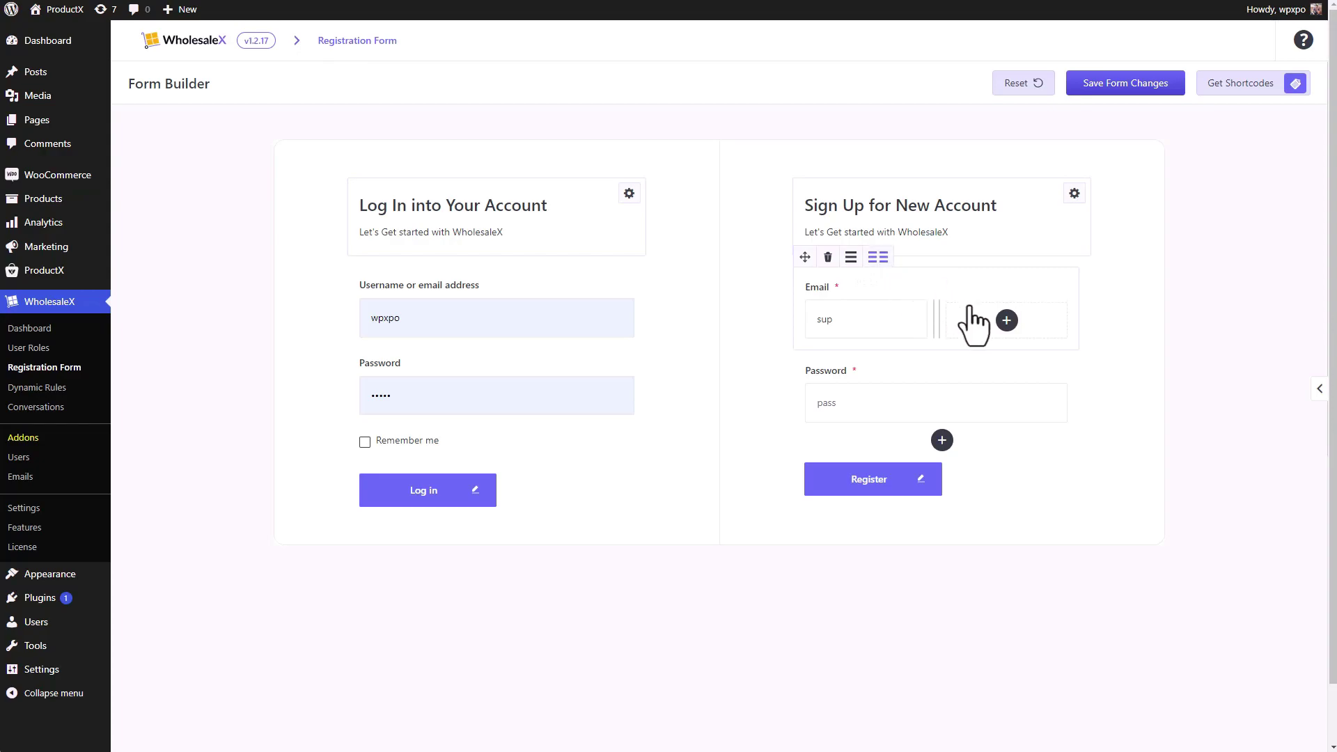
{"action": "left_click", "coordinate": [1006, 321]}
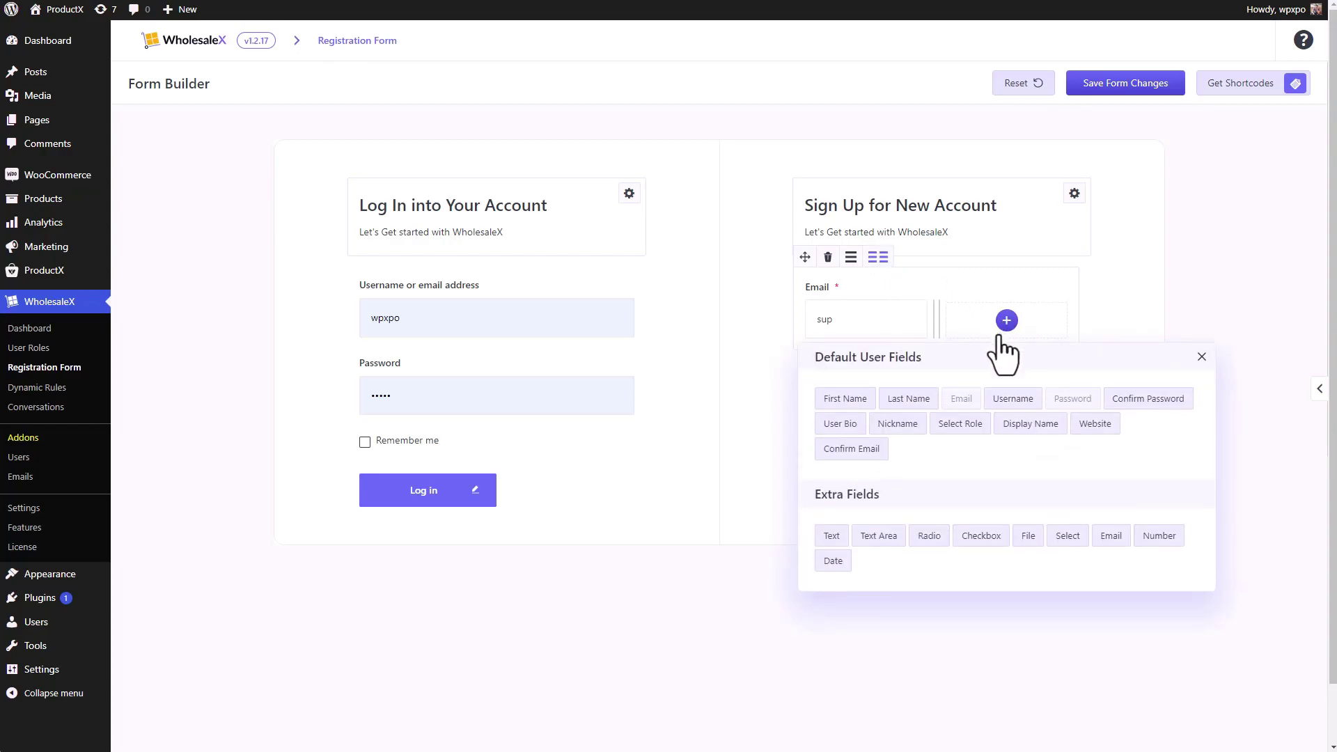
{"action": "left_click", "coordinate": [1032, 425]}
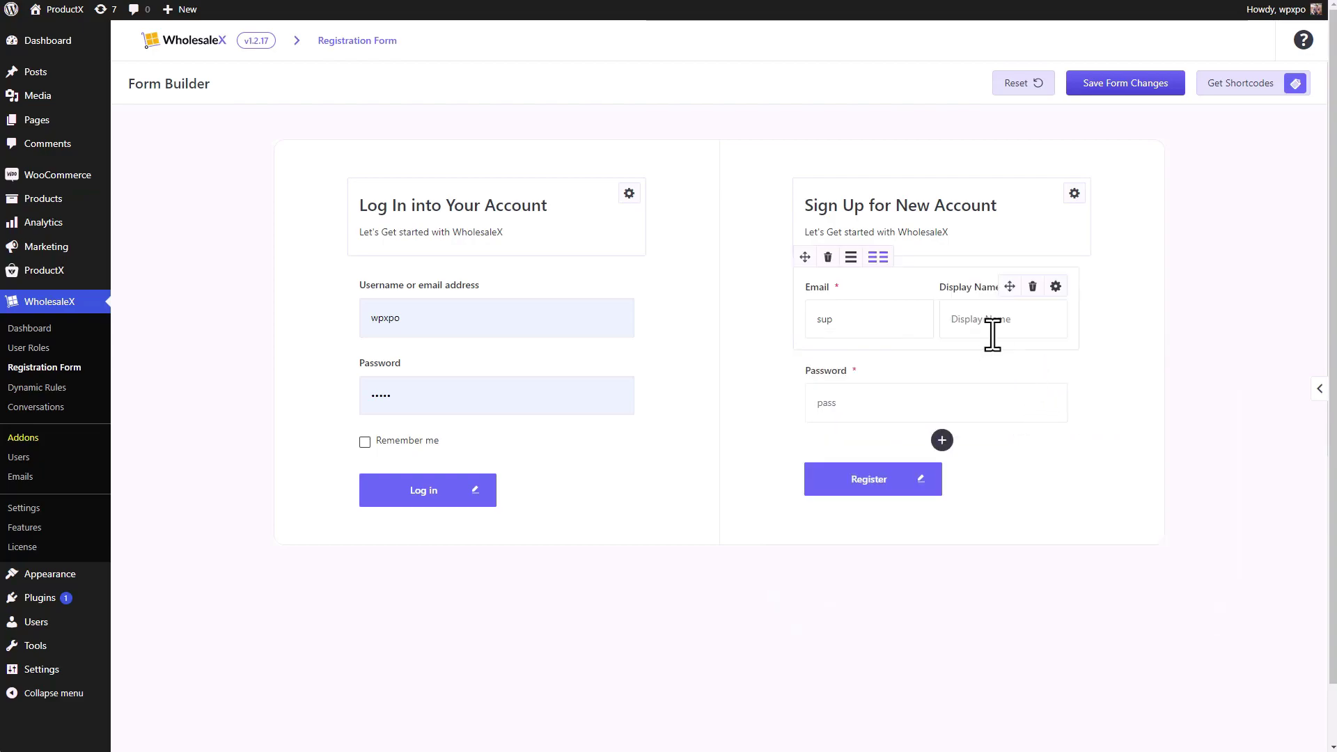
{"action": "left_click", "coordinate": [851, 257]}
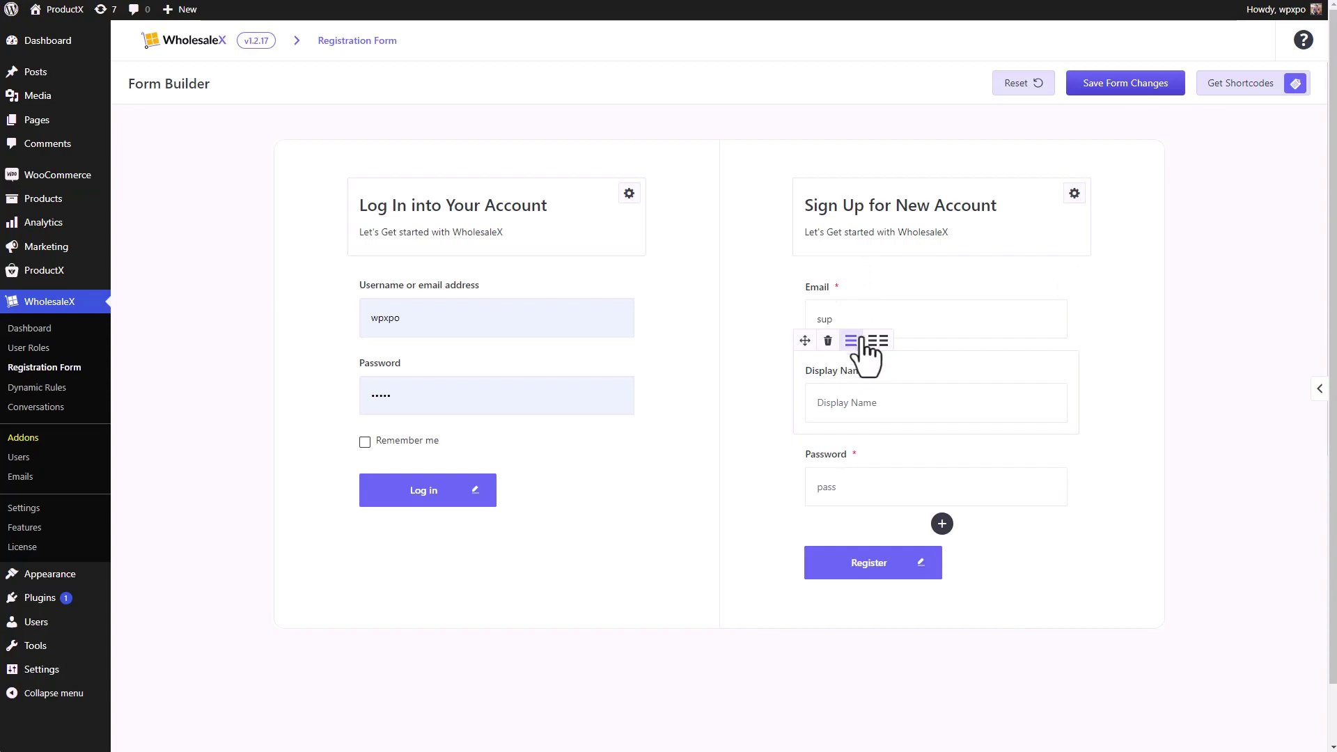
{"action": "left_click_drag", "start_coordinate": [805, 260], "coordinate": [808, 385]}
{"action": "left_click_drag", "start_coordinate": [805, 339], "coordinate": [804, 287]}
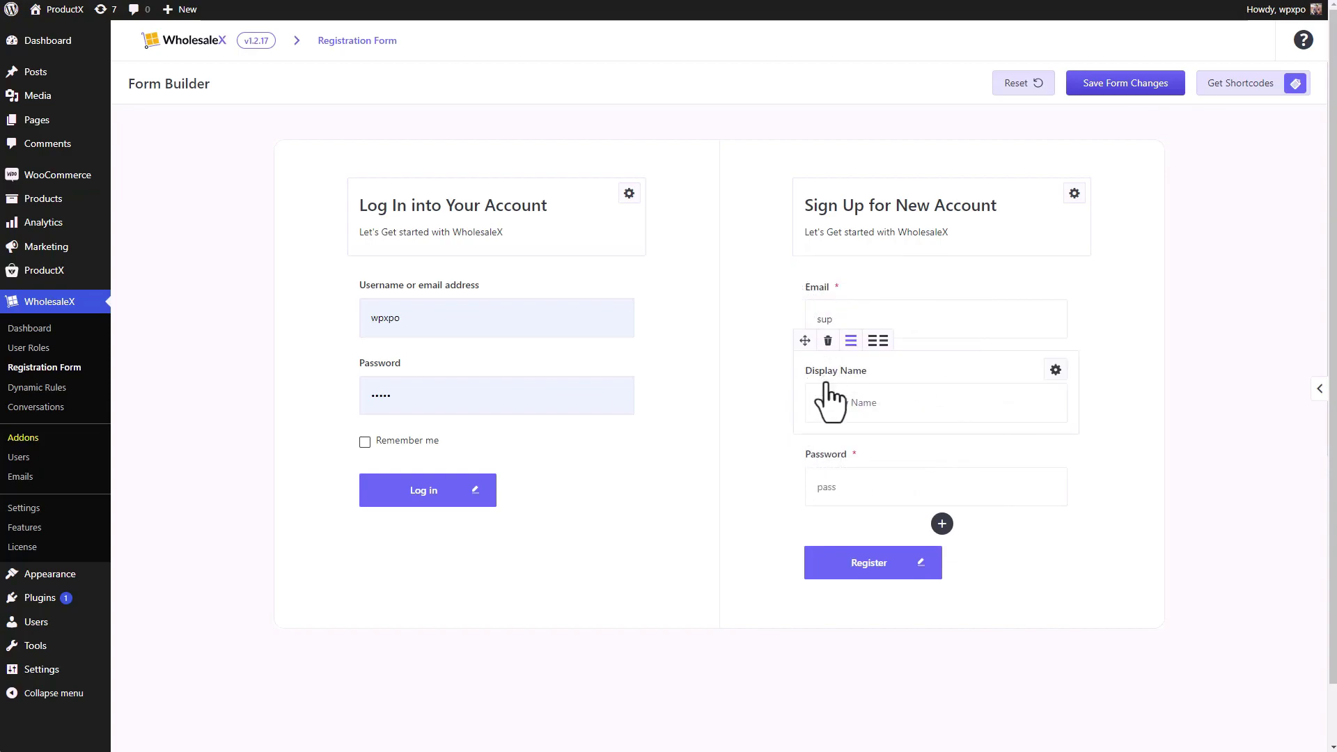
- Add a Radio field with Value 1, Value 2 and Value 3 below Password from Extra Fields
{"action": "left_click", "coordinate": [942, 523]}
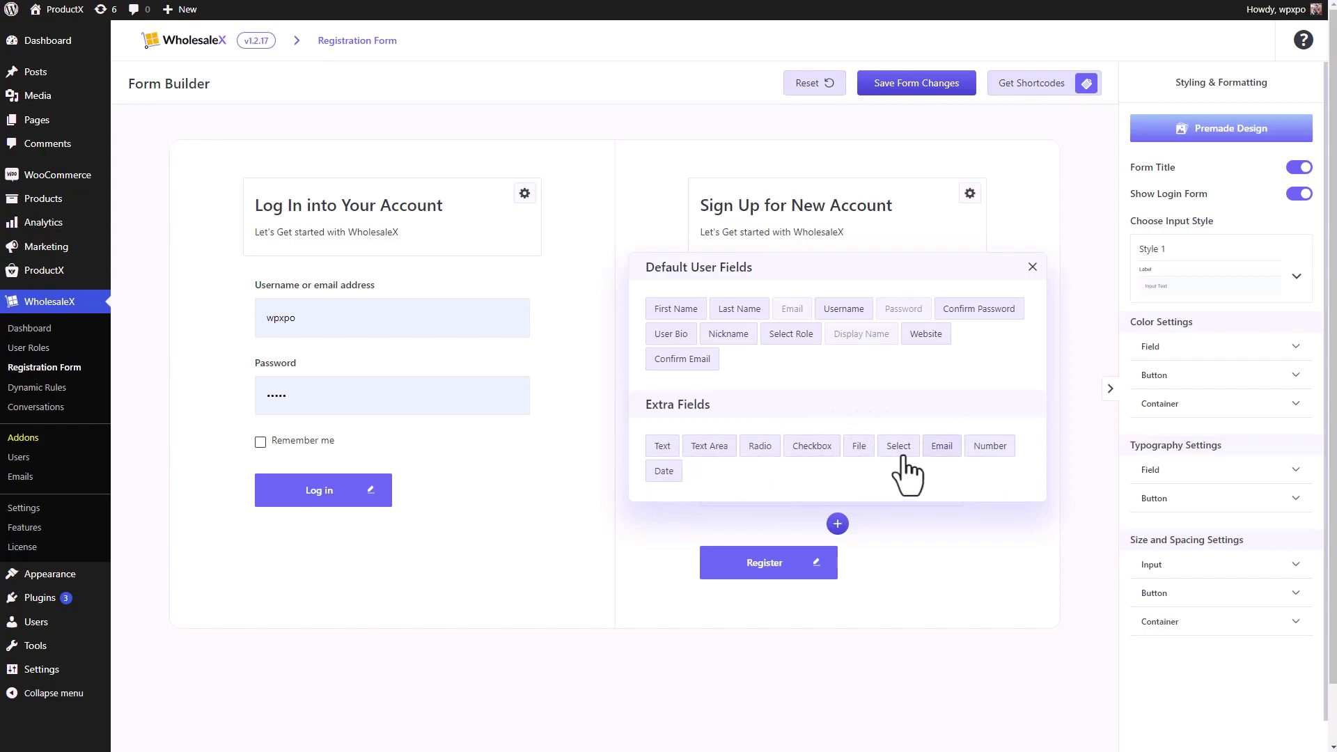
{"action": "left_click", "coordinate": [764, 452]}
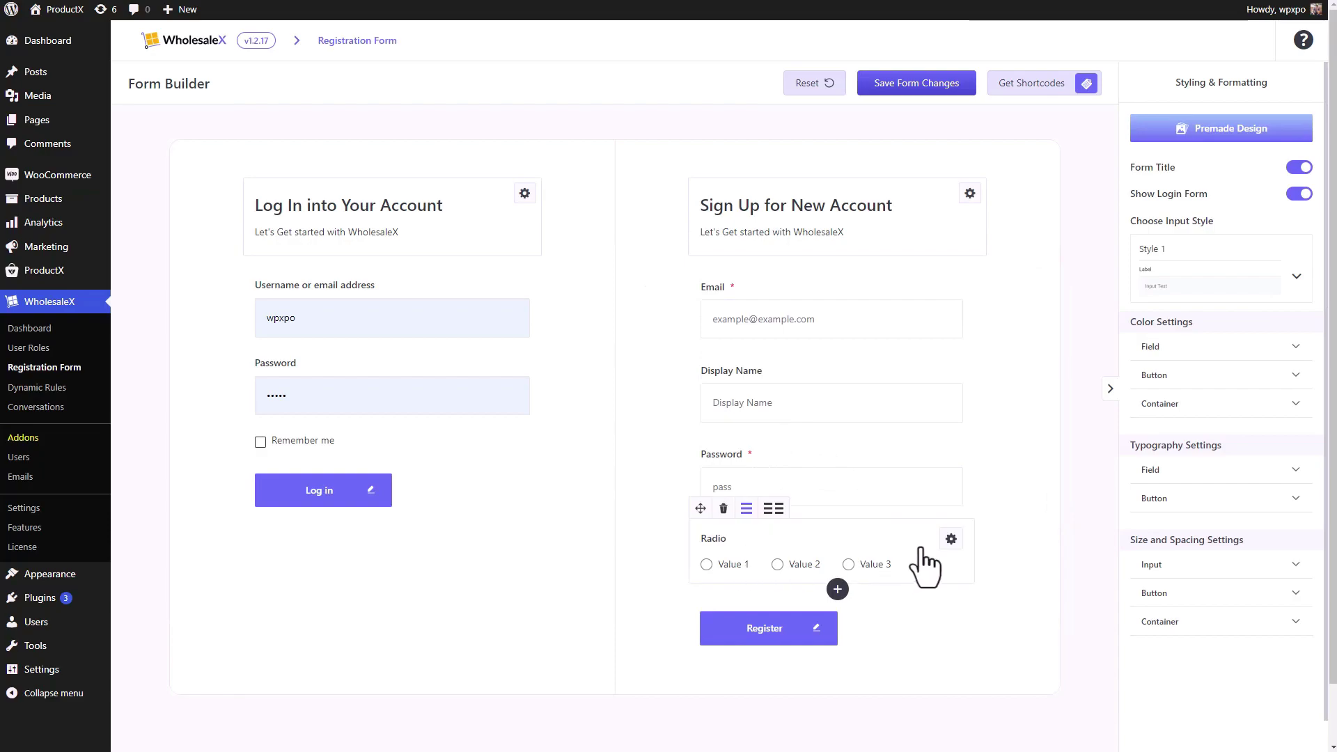
- Open the Radio field's settings and toggle its WooCommerce registration, add-to-billing and required-in-billing options
{"action": "left_click", "coordinate": [951, 539]}
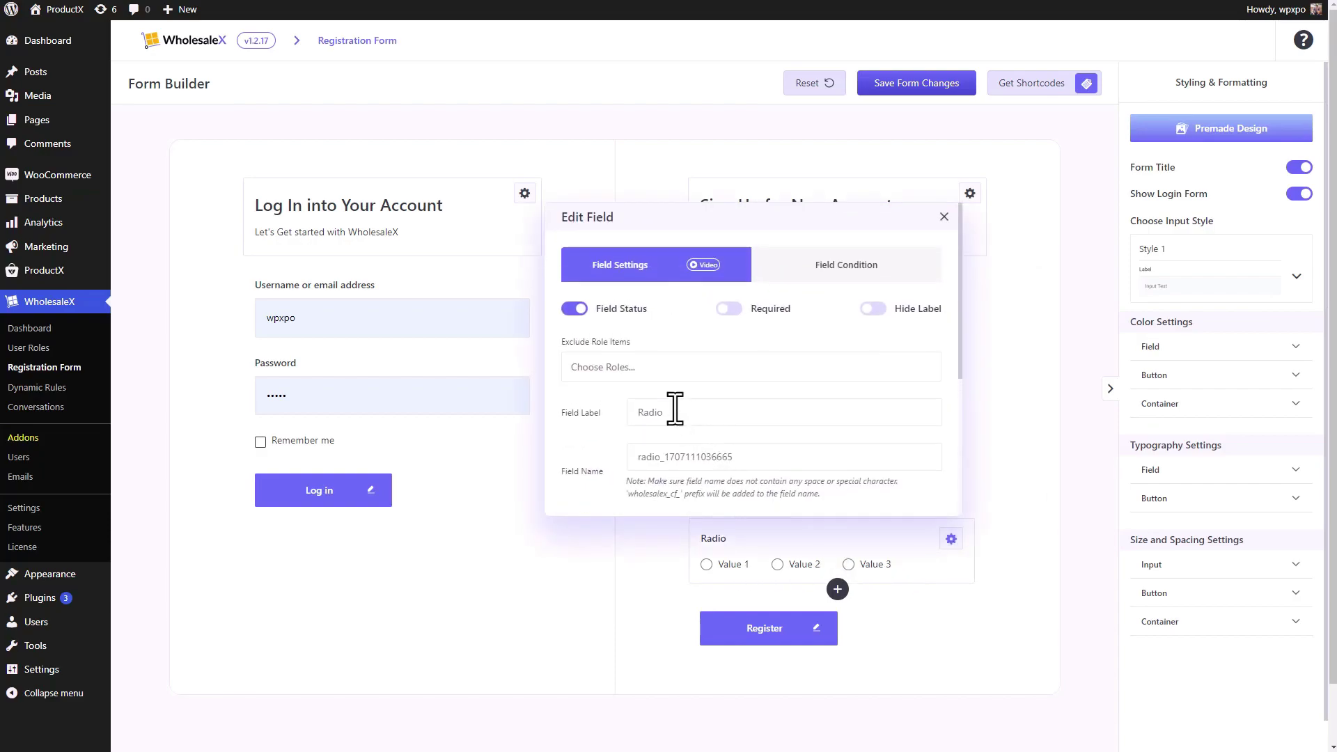
{"action": "scroll", "coordinate": [648, 355], "scroll_direction": "down", "scroll_amount": 3}
{"action": "scroll", "coordinate": [656, 377], "scroll_direction": "up", "scroll_amount": 3}
{"action": "scroll", "coordinate": [656, 377], "scroll_direction": "down", "scroll_amount": 3}
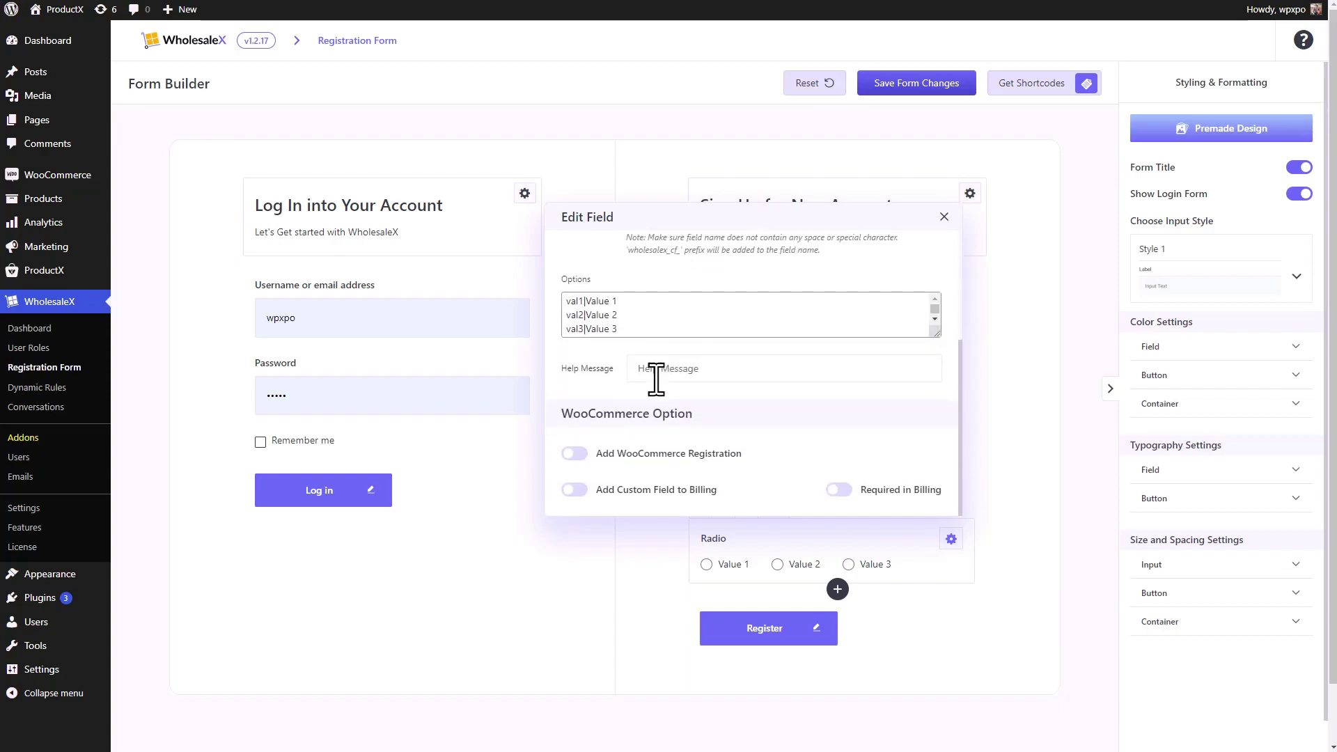
{"action": "left_click", "coordinate": [576, 454]}
{"action": "left_click", "coordinate": [575, 490]}
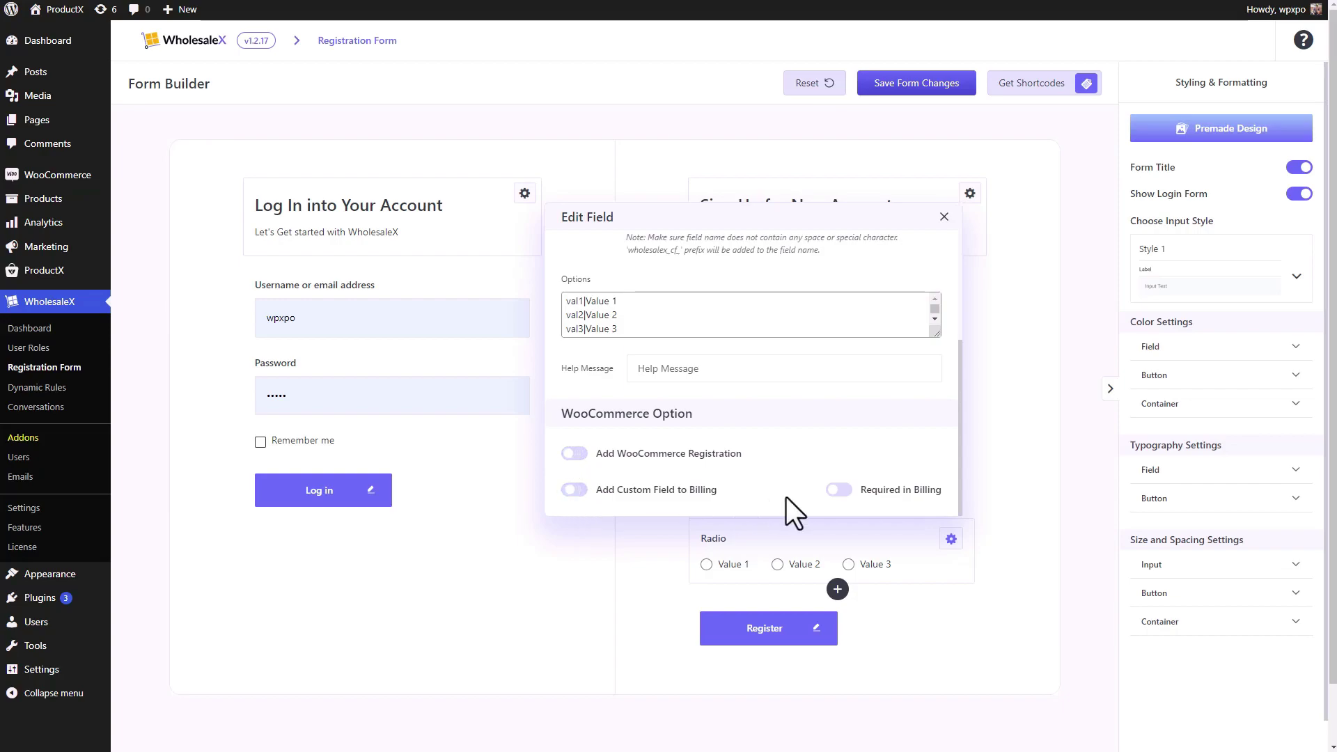
{"action": "left_click", "coordinate": [839, 490]}
{"action": "scroll", "coordinate": [716, 482], "scroll_direction": "up", "scroll_amount": 5}
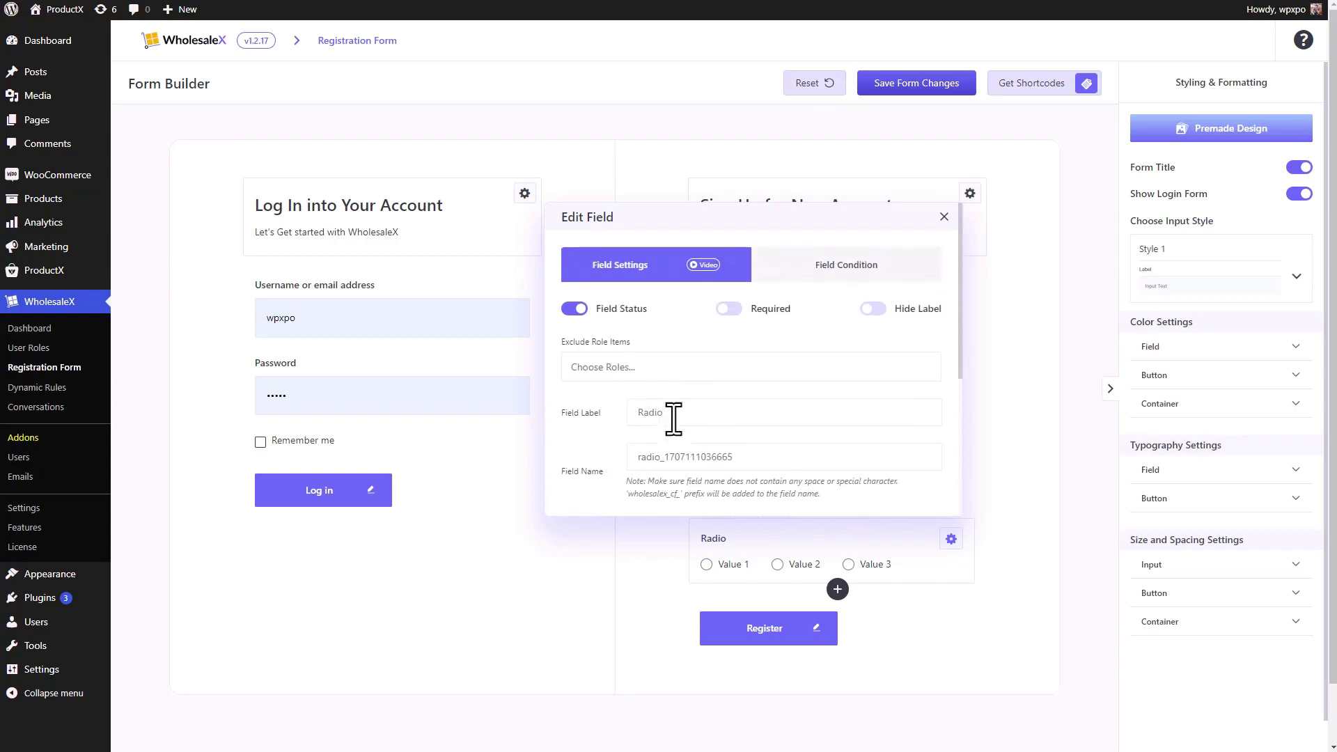
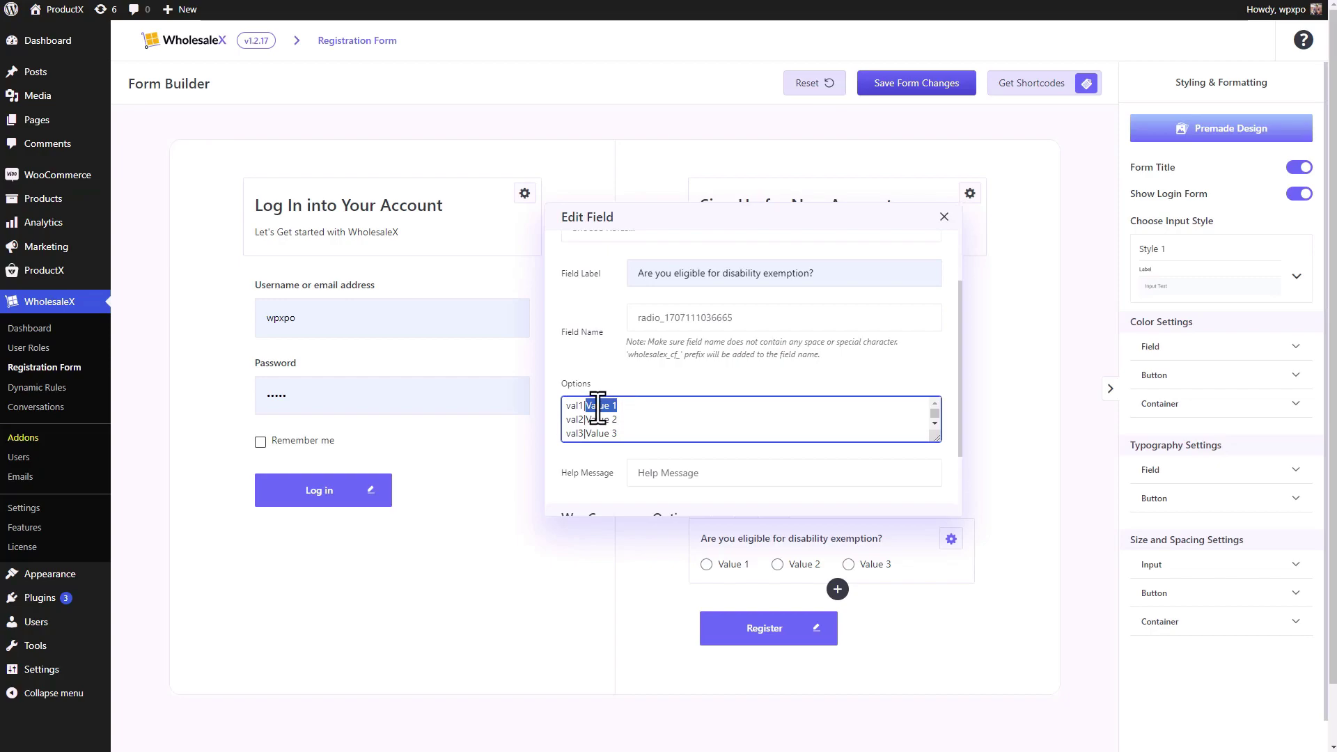
- Change the first option line to yes|Yes and delete the third option line
{"action": "key", "text": "shift+ctrl+End"}
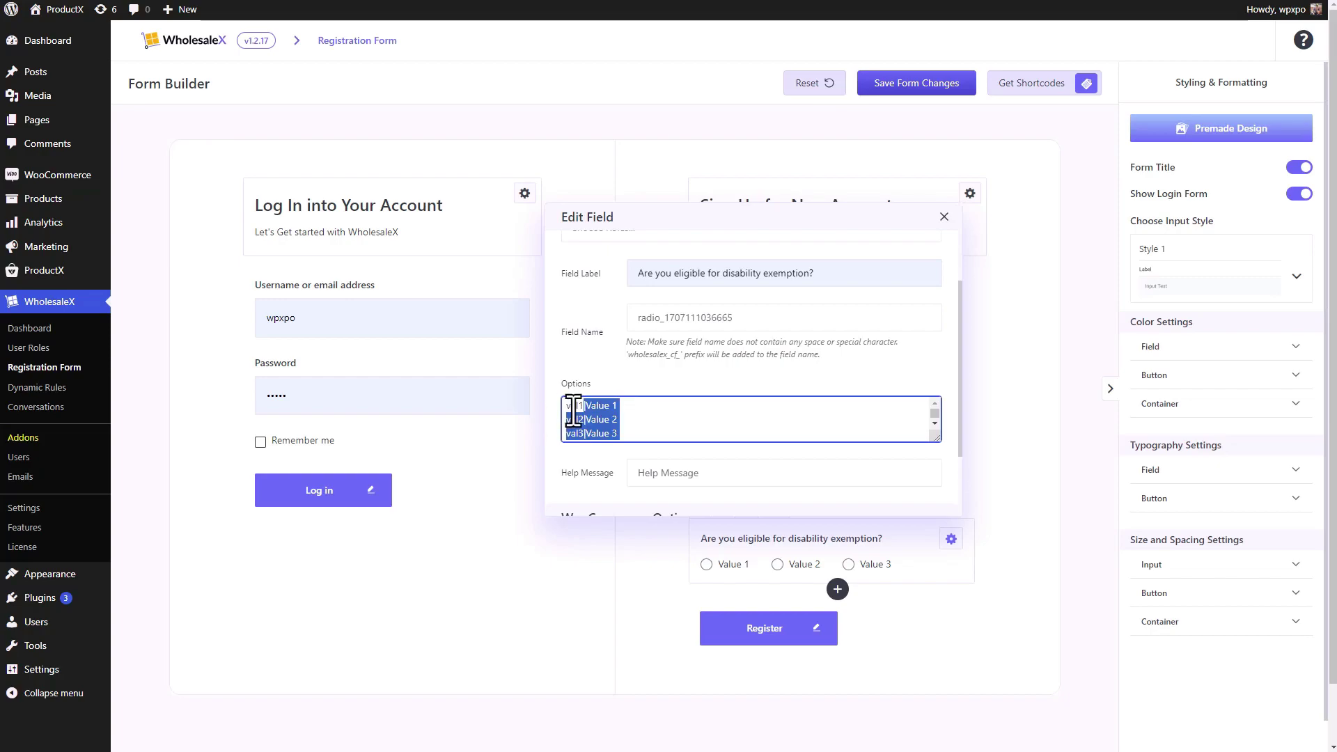
{"action": "left_click", "coordinate": [584, 418]}
{"action": "double_click", "coordinate": [571, 406]}
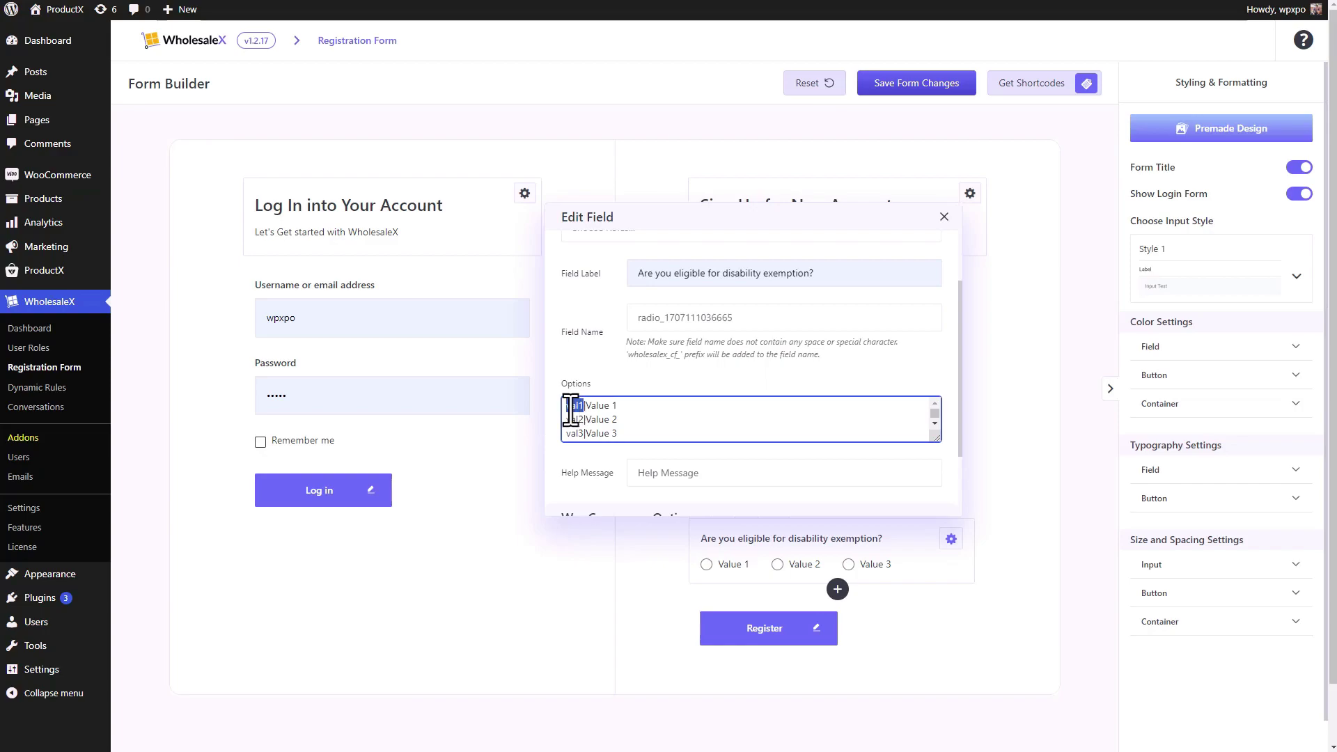
{"action": "type", "text": "yes"}
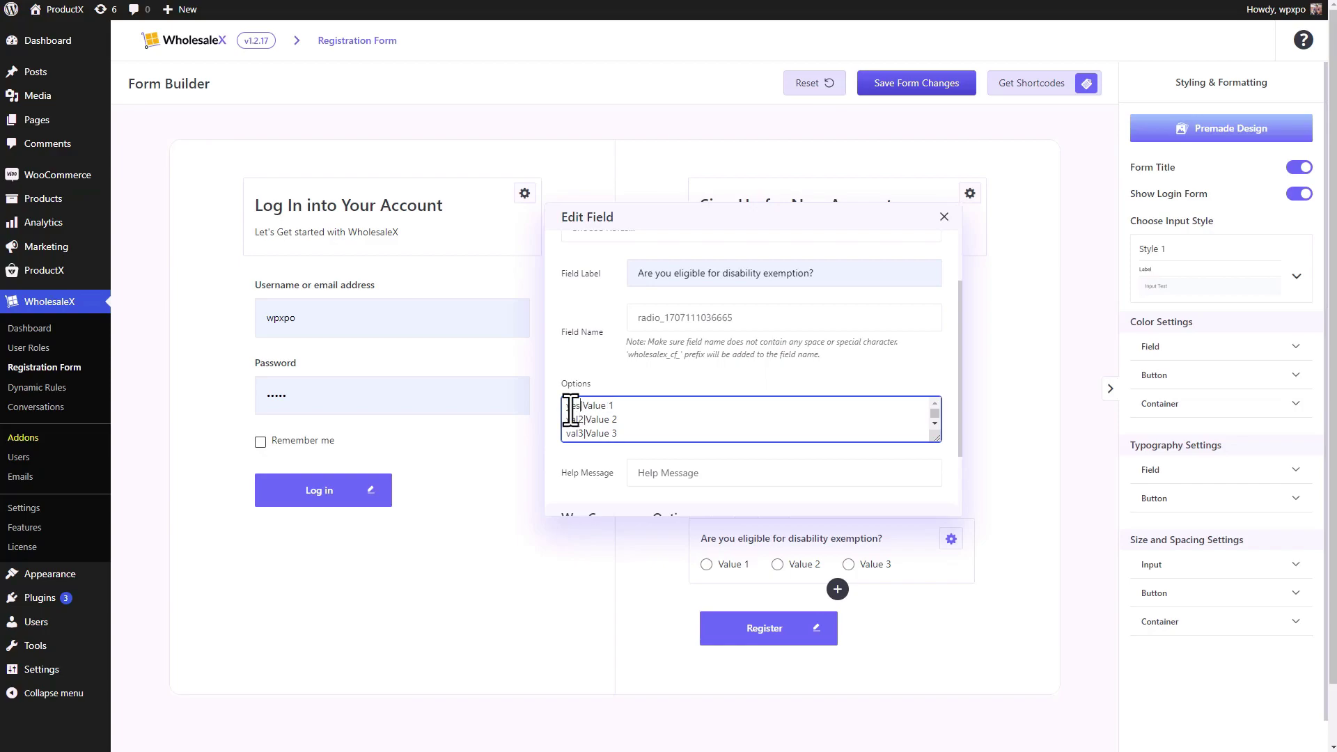
{"action": "key", "text": "ctrl+shift+Right"}
{"action": "key", "text": "ctrl+shift+Right"}
{"action": "type", "text": "Yes"}
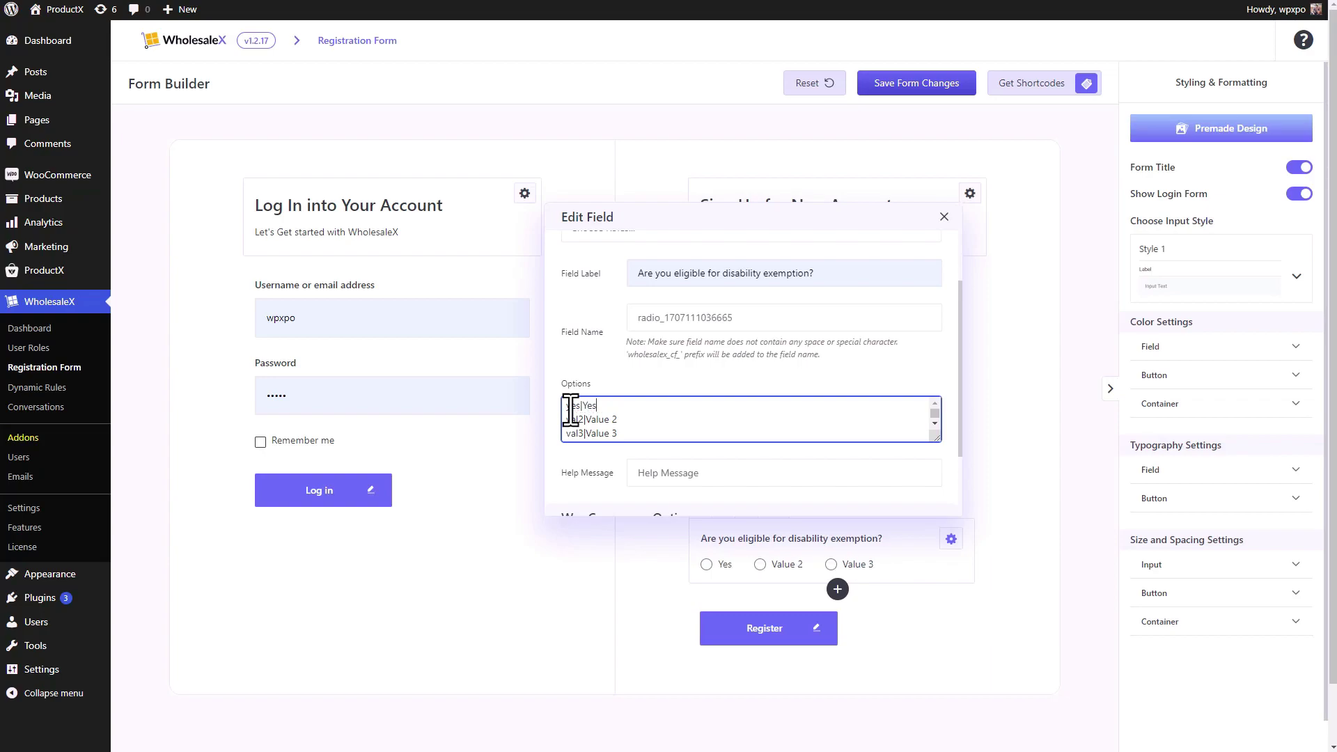
{"action": "left_click", "coordinate": [617, 433]}
{"action": "scroll", "coordinate": [590, 430], "scroll_direction": "down", "scroll_amount": 1}
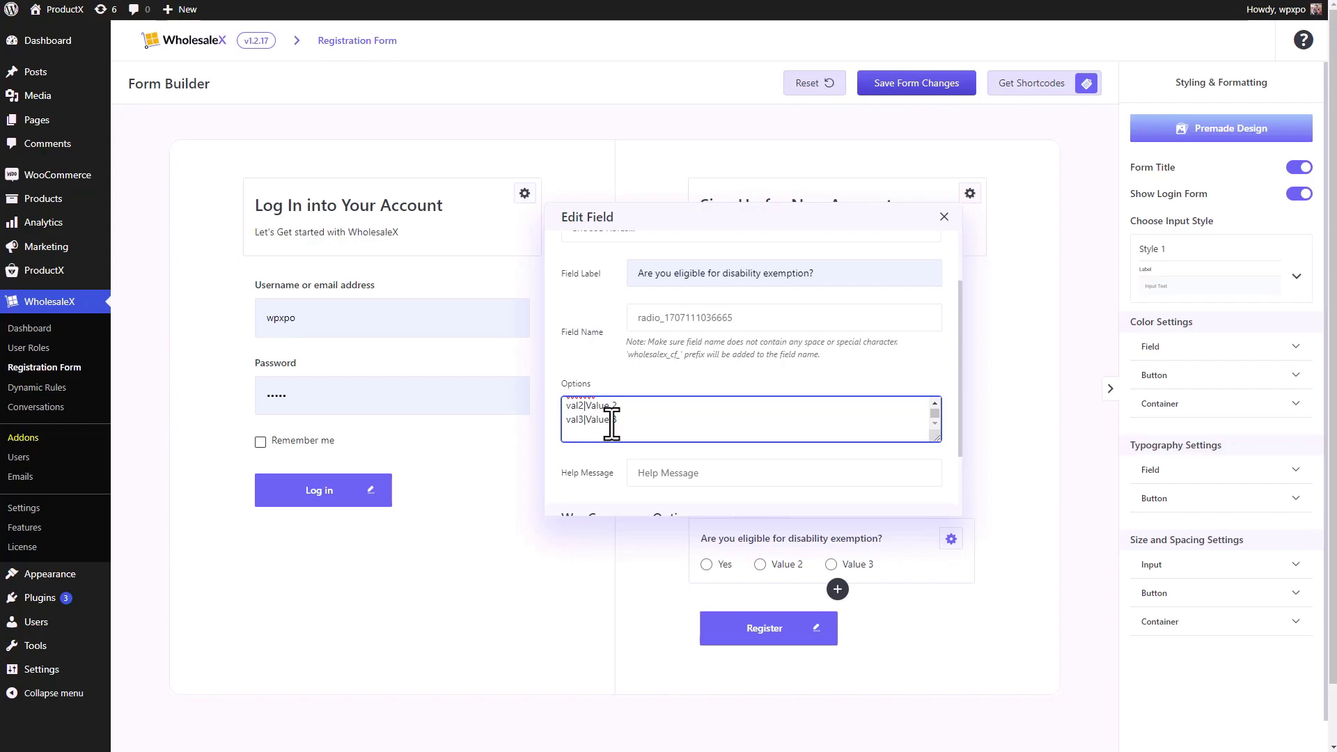
{"action": "key", "text": "shift+Home"}
{"action": "key", "text": "BackSpace"}
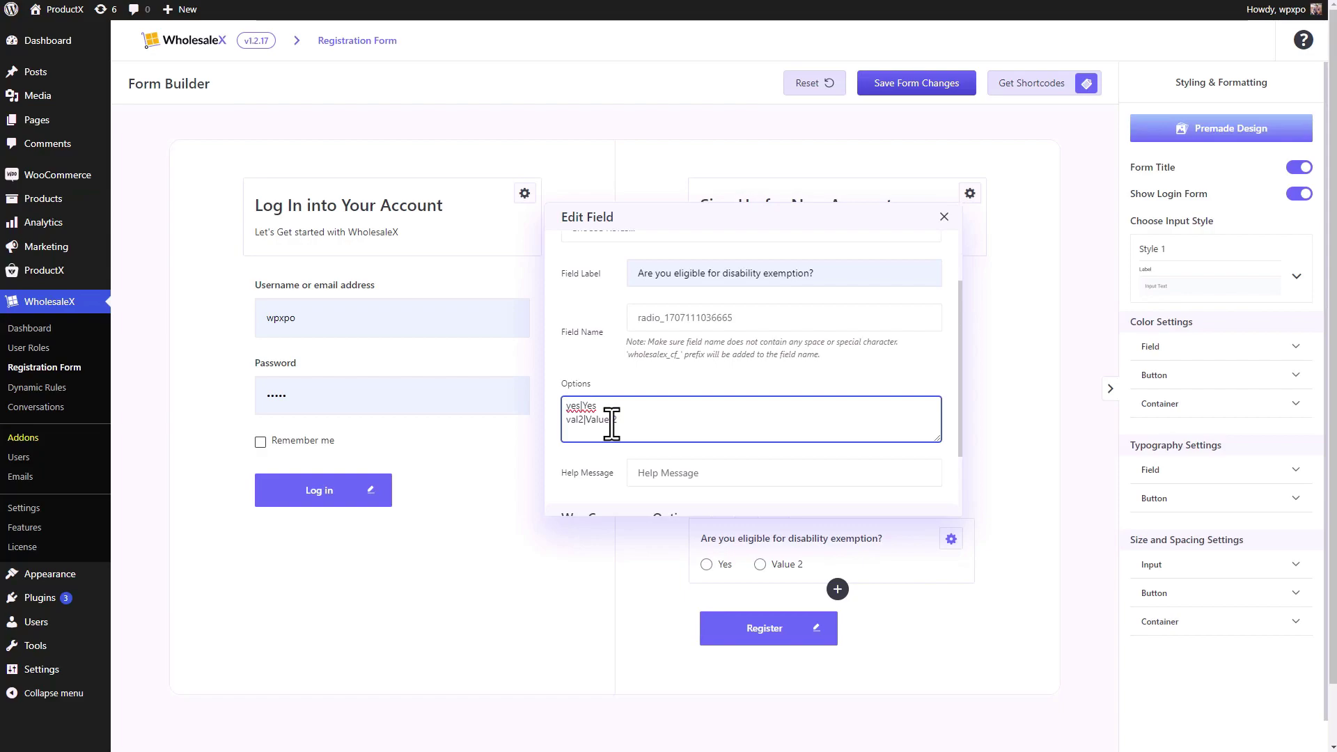
- Change the second option line to no|No
{"action": "key", "text": "ctrl+Left"}
{"action": "key", "text": "ctrl+Left"}
{"action": "key", "text": "shift+Home"}
{"action": "type", "text": "no"}
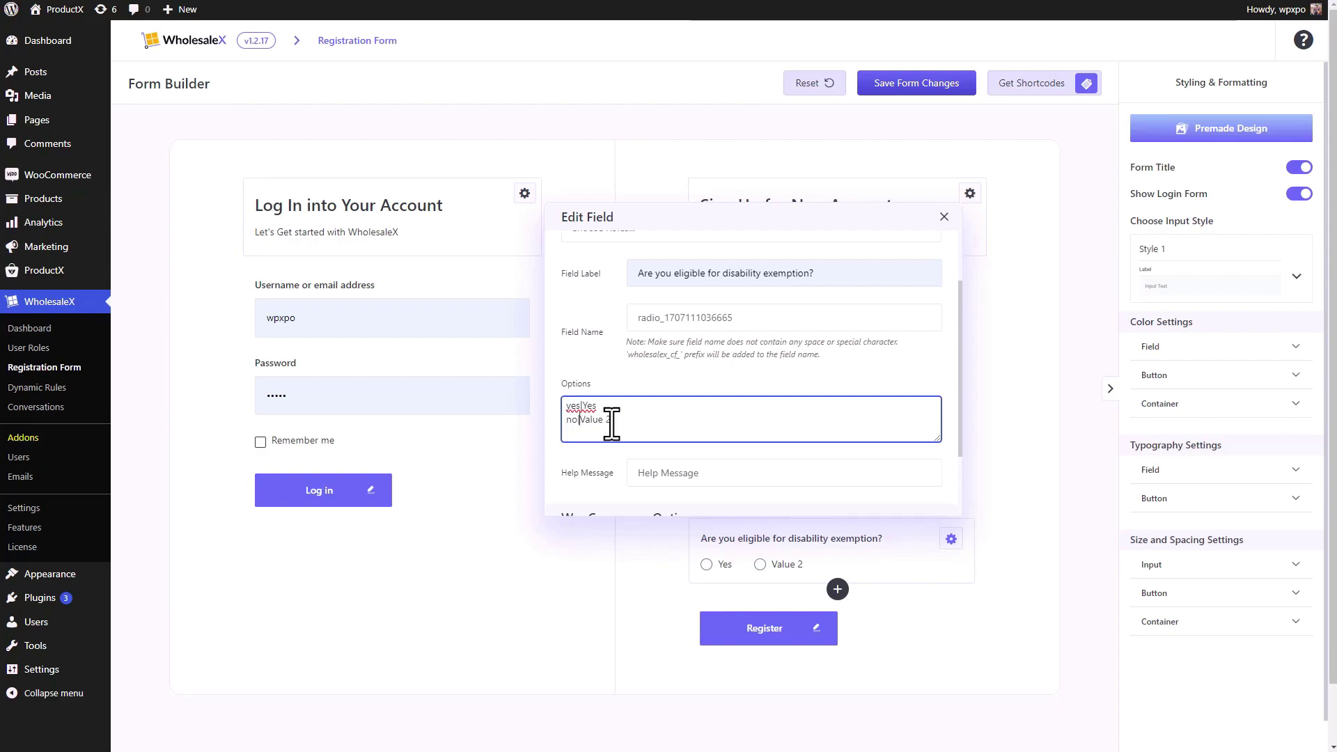
{"action": "key", "text": "Right"}
{"action": "key", "text": "ctrl+shift+Right"}
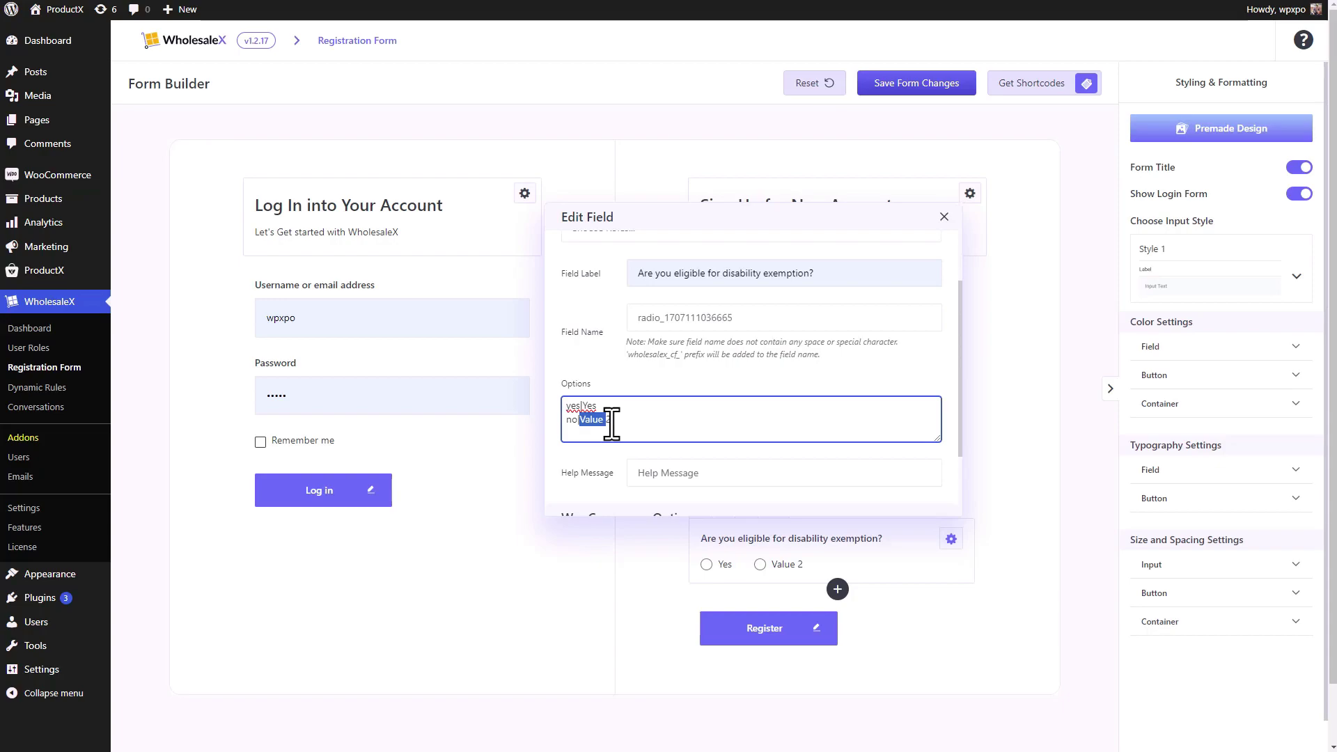
{"action": "type", "text": "No"}
- Set the help message to Optional and close the Edit Field dialog
{"action": "scroll", "coordinate": [788, 435], "scroll_direction": "down", "scroll_amount": 1}
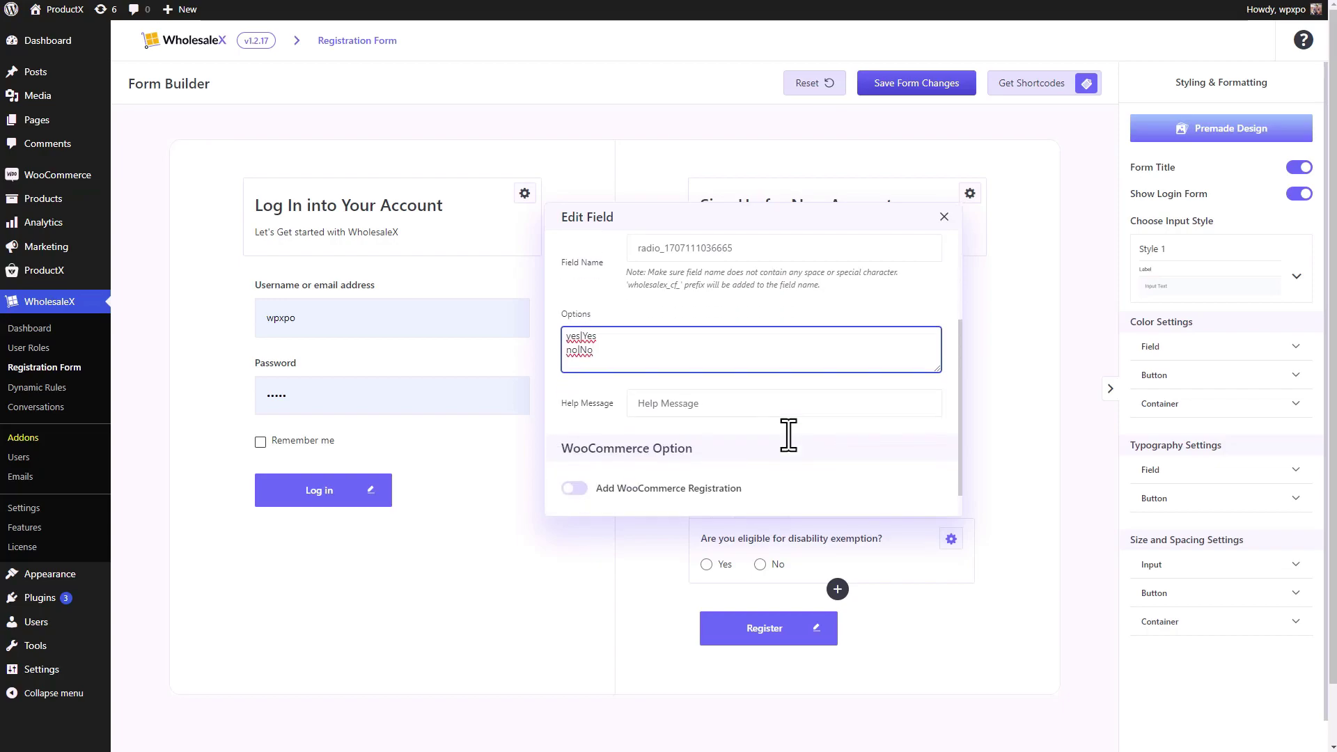
{"action": "left_click", "coordinate": [733, 406]}
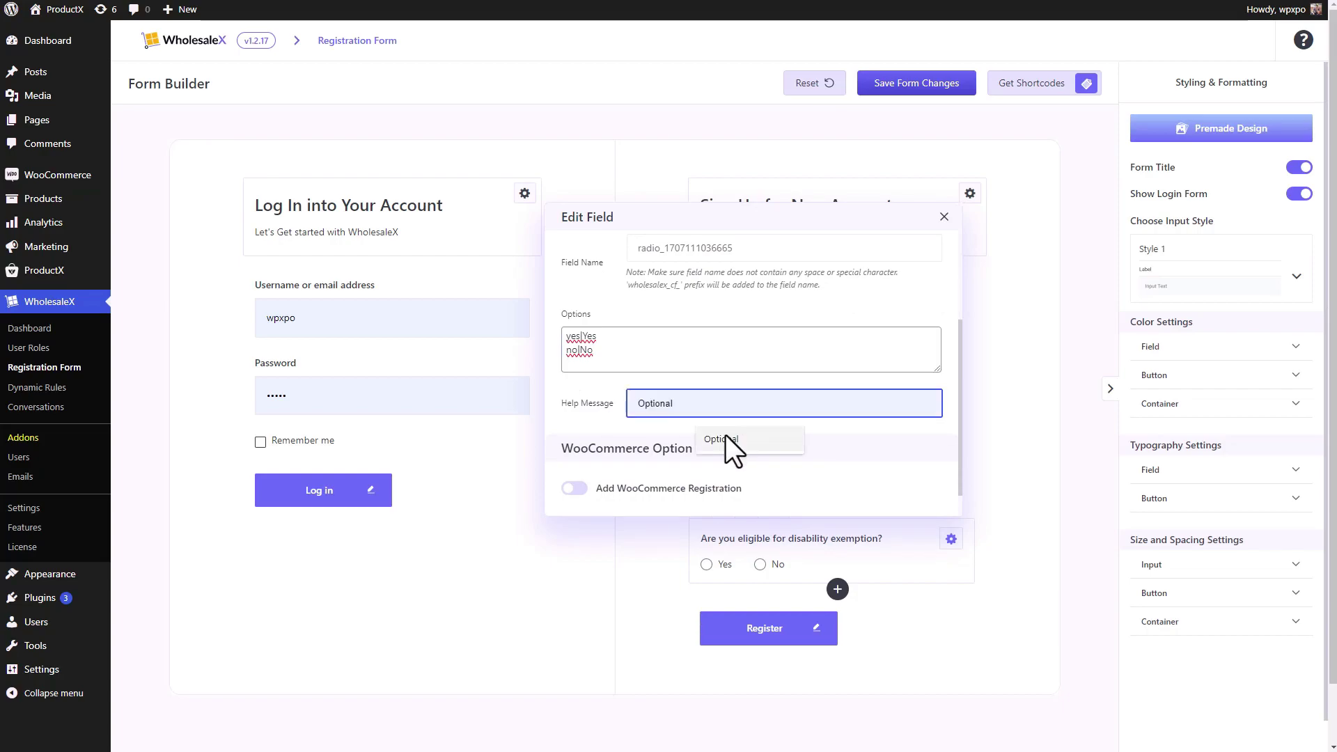
{"action": "left_click", "coordinate": [726, 436]}
{"action": "left_click", "coordinate": [945, 218]}
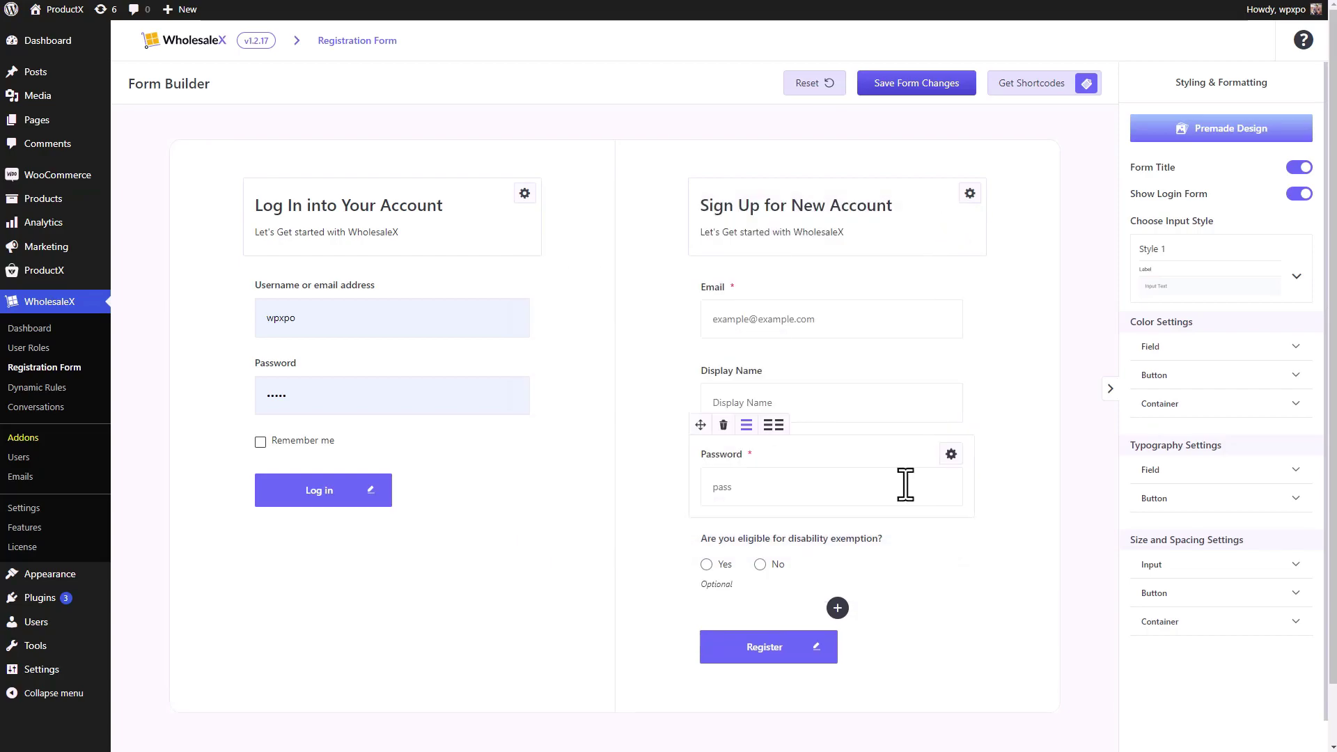
- Try the disability question's Yes/No preview, then remove the File and Select test fields
{"action": "left_click", "coordinate": [707, 565]}
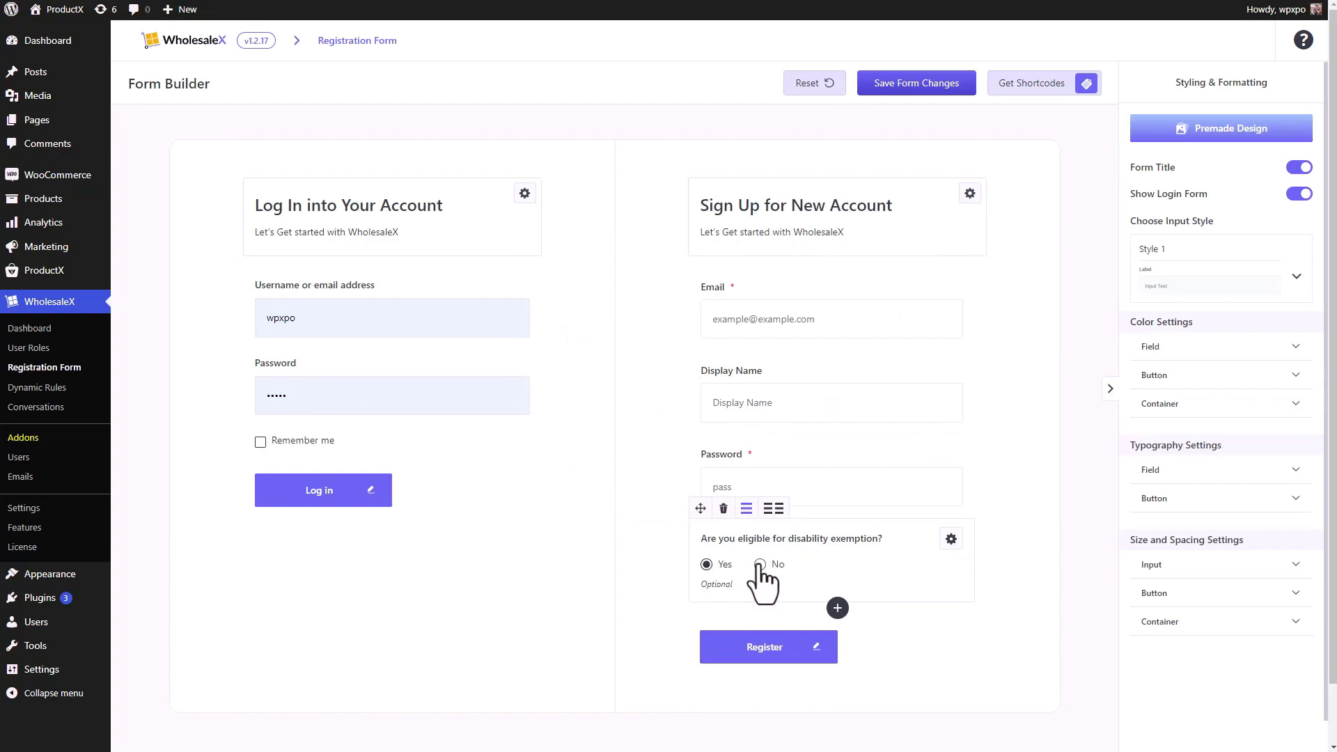
{"action": "left_click", "coordinate": [760, 564]}
{"action": "left_click", "coordinate": [839, 610]}
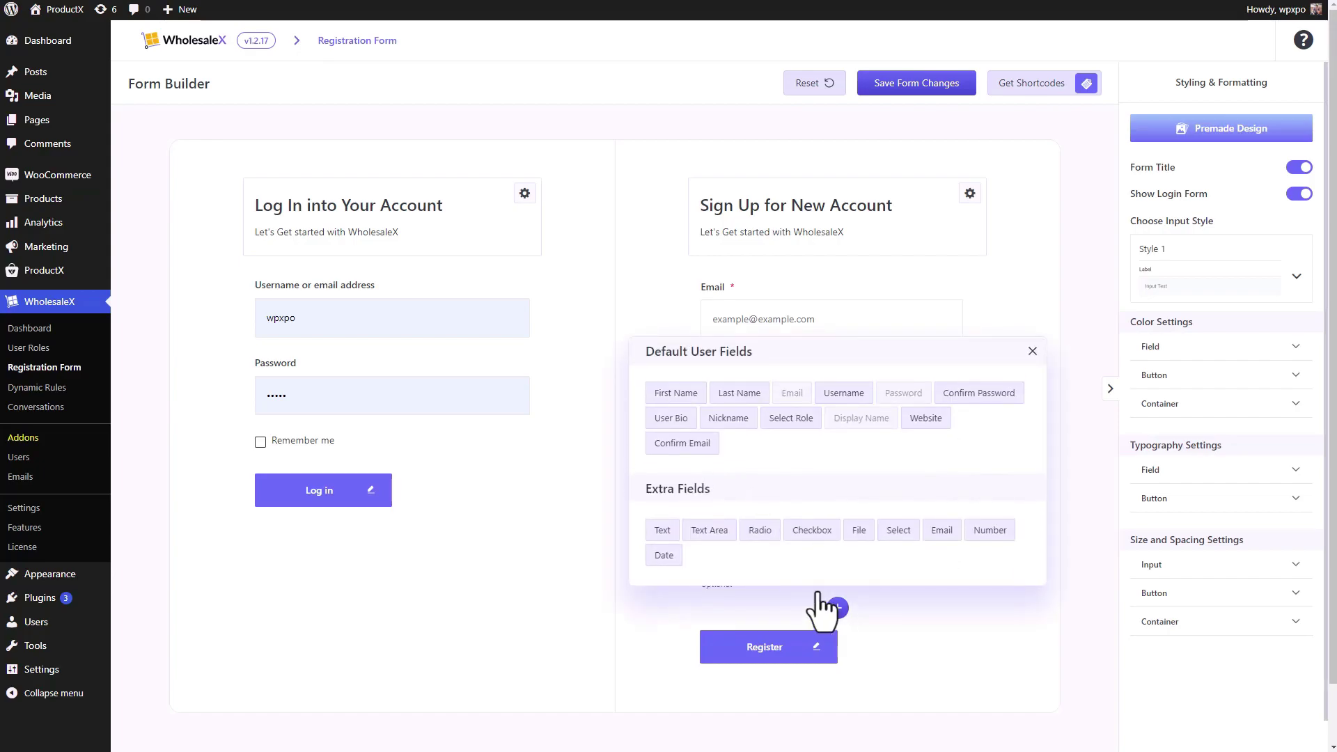
{"action": "left_click", "coordinate": [812, 533]}
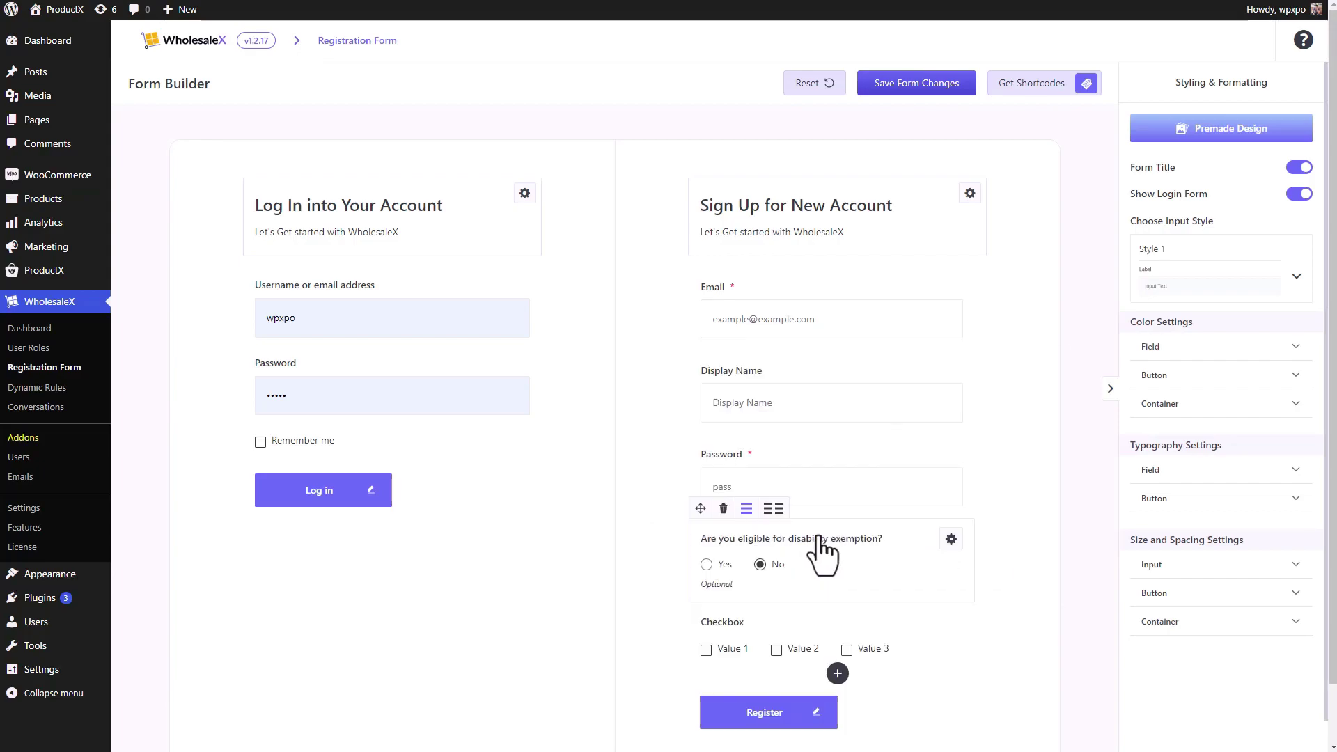
{"action": "scroll", "coordinate": [838, 613], "scroll_direction": "down", "scroll_amount": 1}
{"action": "left_click", "coordinate": [838, 611]}
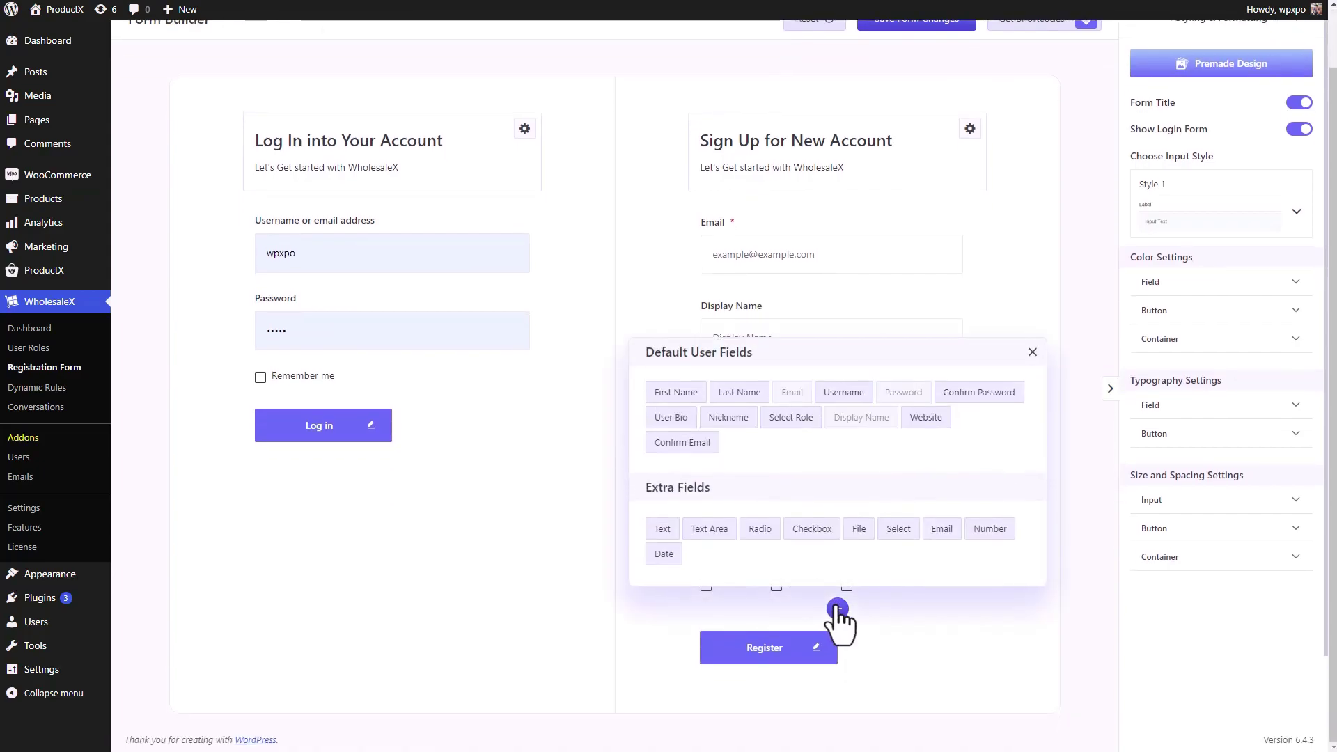
{"action": "left_click", "coordinate": [860, 535]}
{"action": "scroll", "coordinate": [864, 557], "scroll_direction": "down", "scroll_amount": 1}
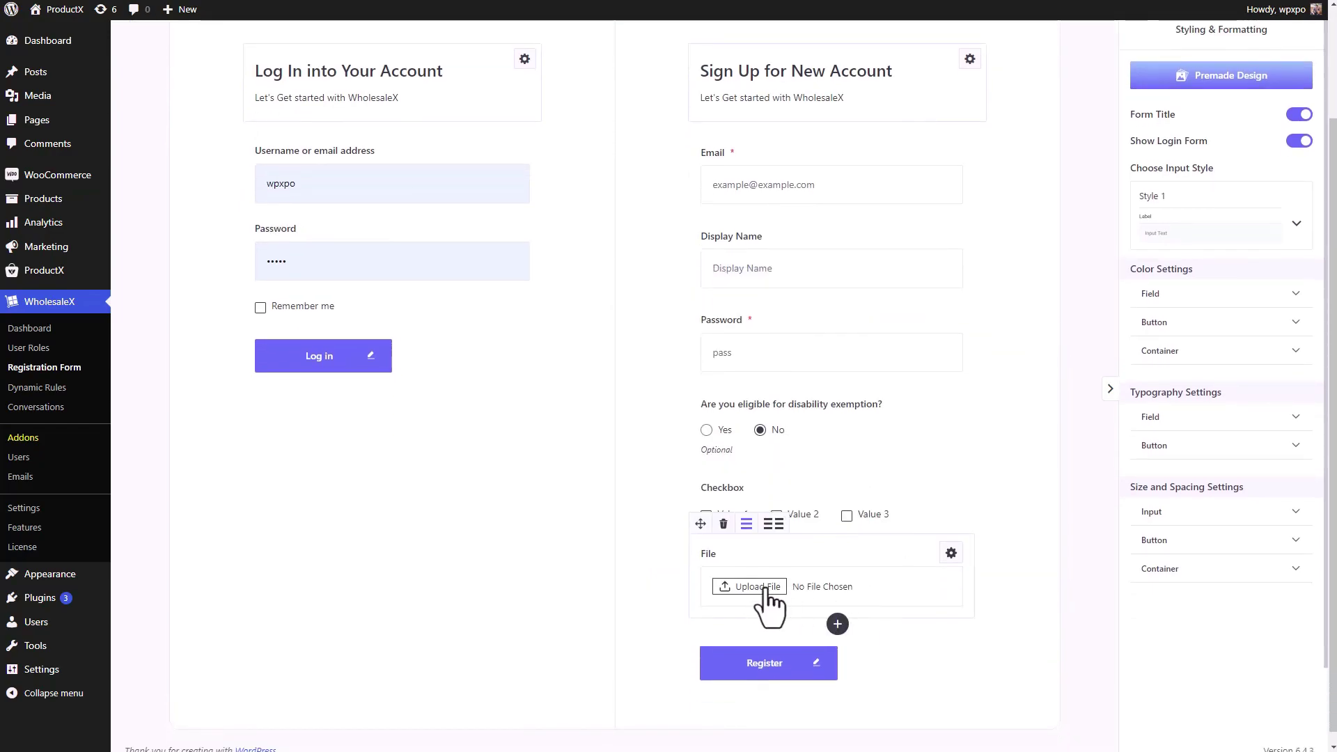
{"action": "left_click", "coordinate": [838, 624]}
{"action": "left_click", "coordinate": [905, 549]}
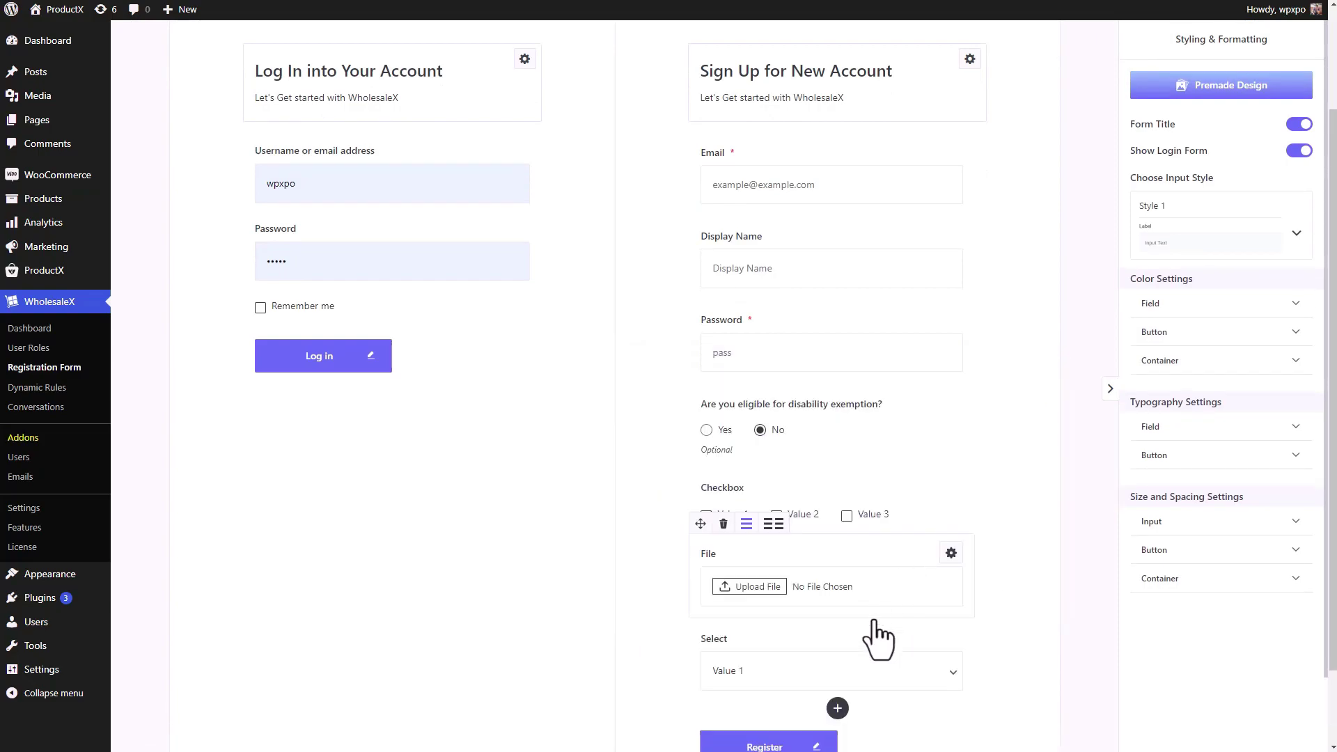
{"action": "left_click", "coordinate": [912, 685]}
{"action": "left_click", "coordinate": [915, 698]}
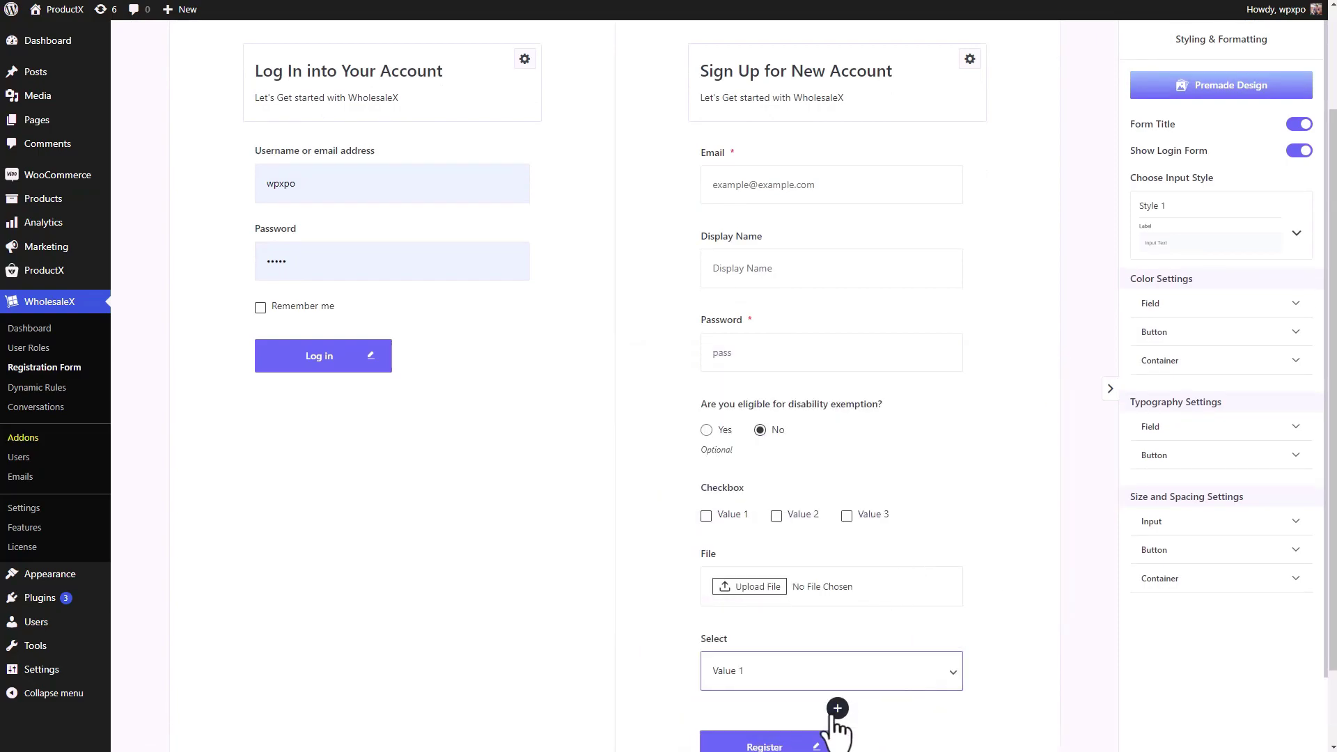
- Remove the Email, Number, Date, Text and Text Area test fields, keeping the disability select
{"action": "left_click", "coordinate": [838, 708]}
{"action": "left_click", "coordinate": [948, 631]}
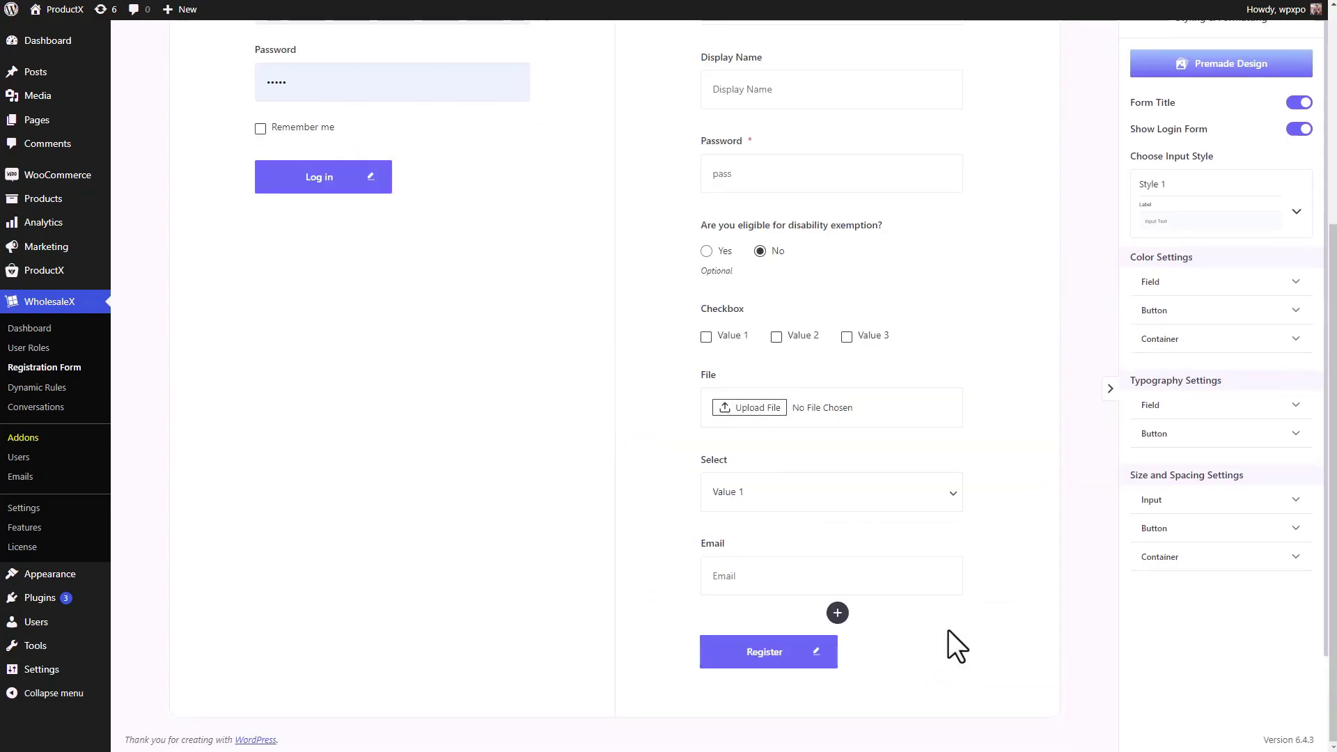
{"action": "left_click", "coordinate": [838, 615]}
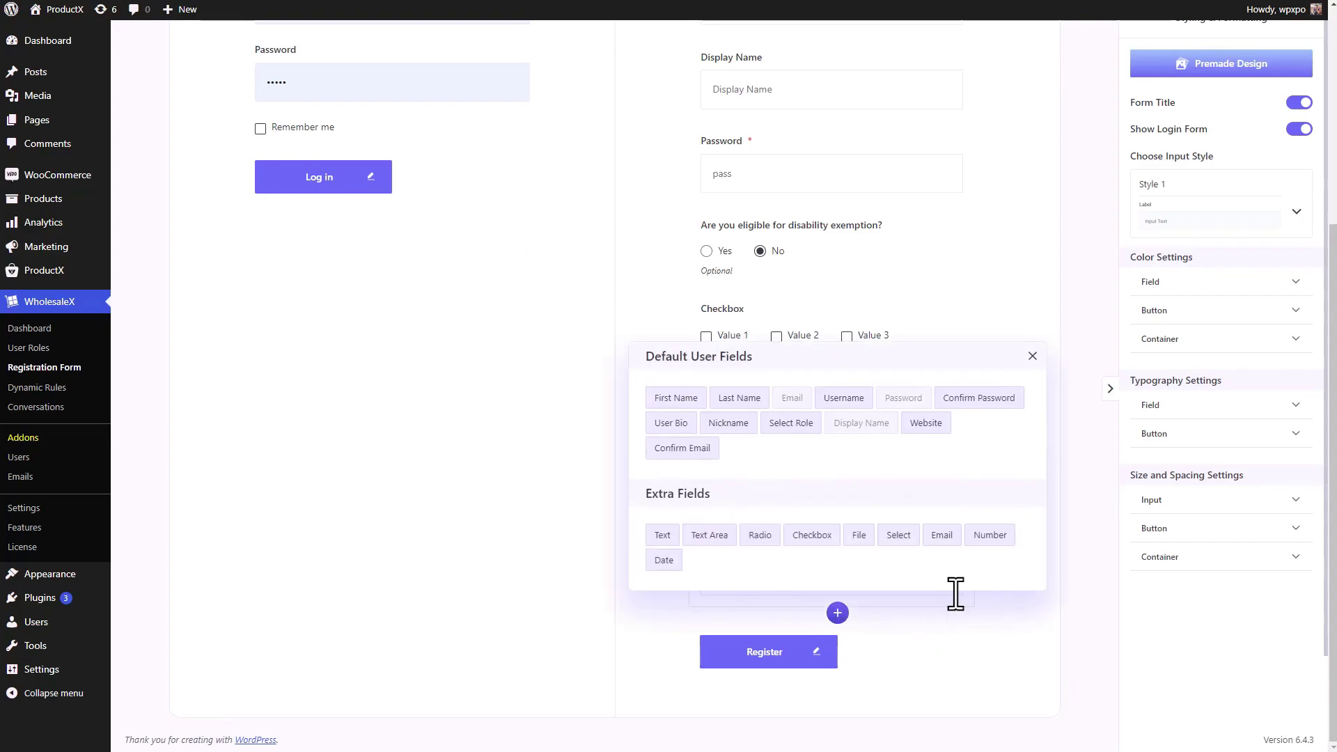
{"action": "left_click", "coordinate": [990, 535]}
{"action": "left_click", "coordinate": [838, 696]}
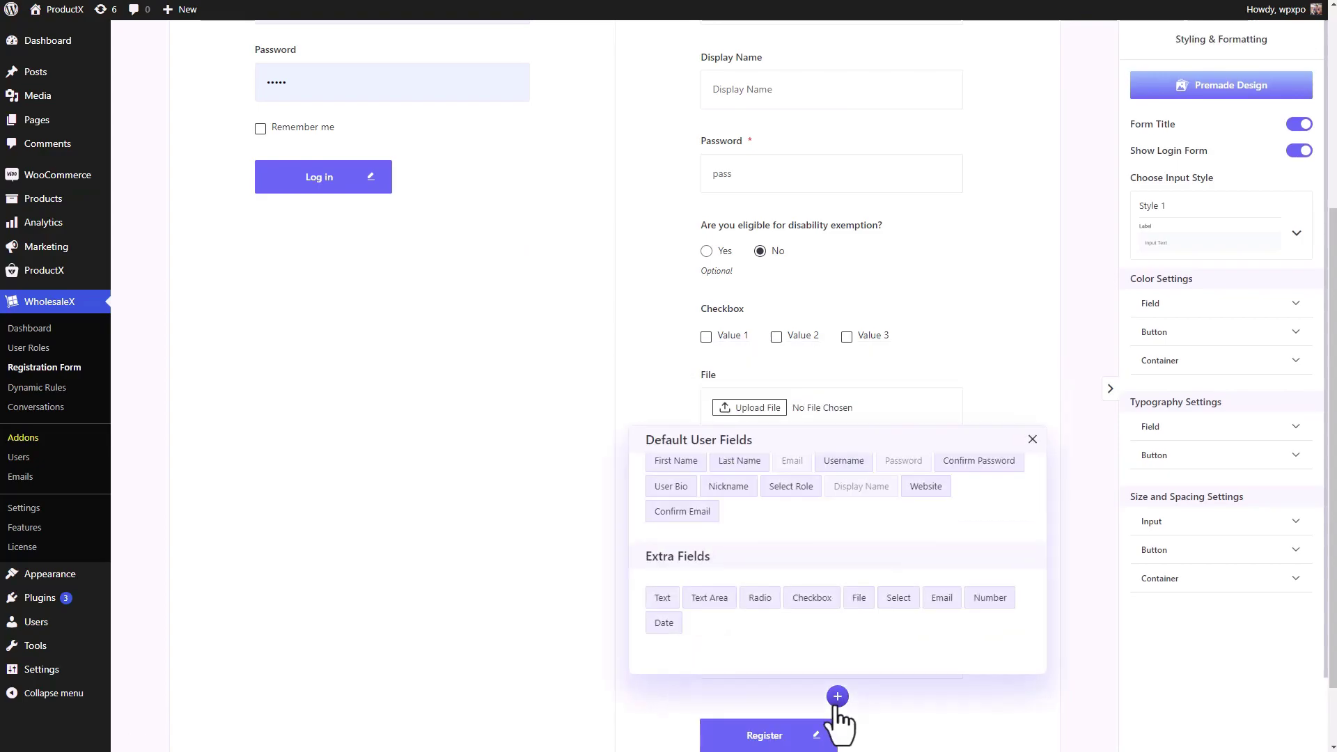
{"action": "left_click", "coordinate": [664, 728]}
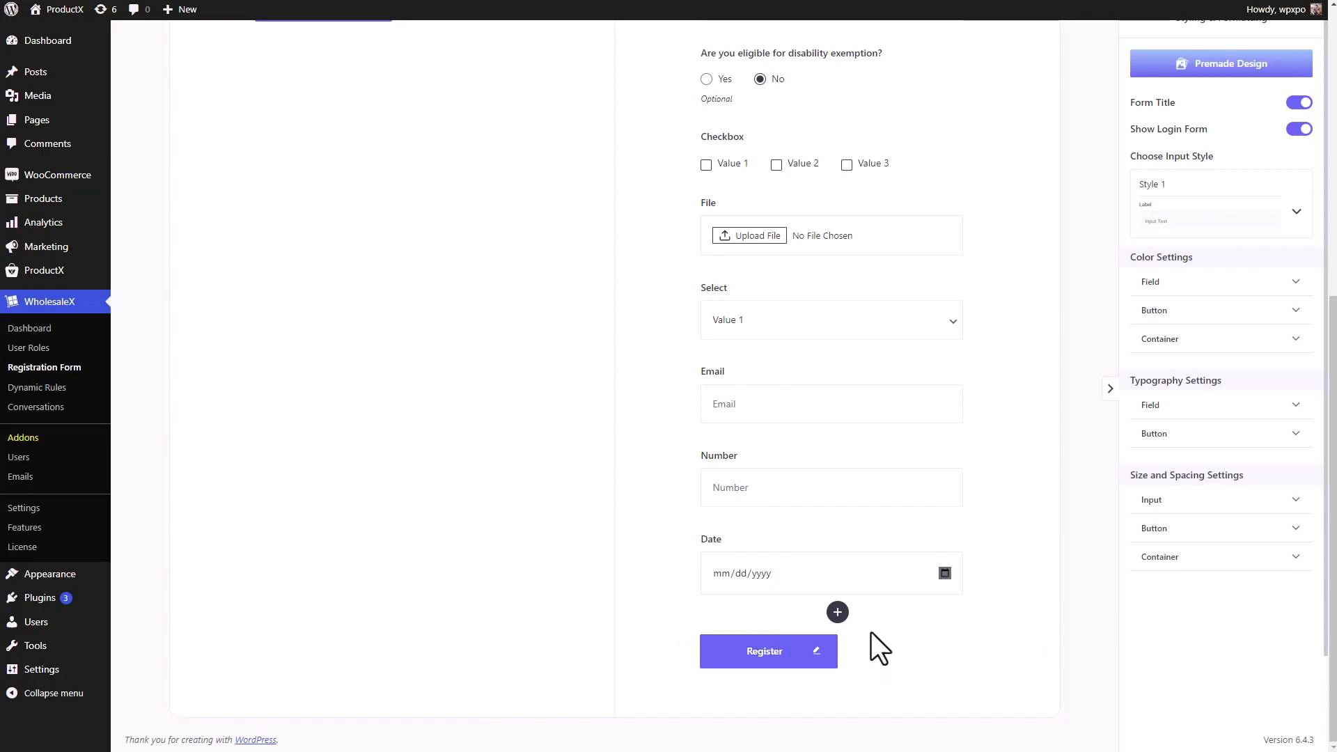
{"action": "left_click", "coordinate": [838, 613]}
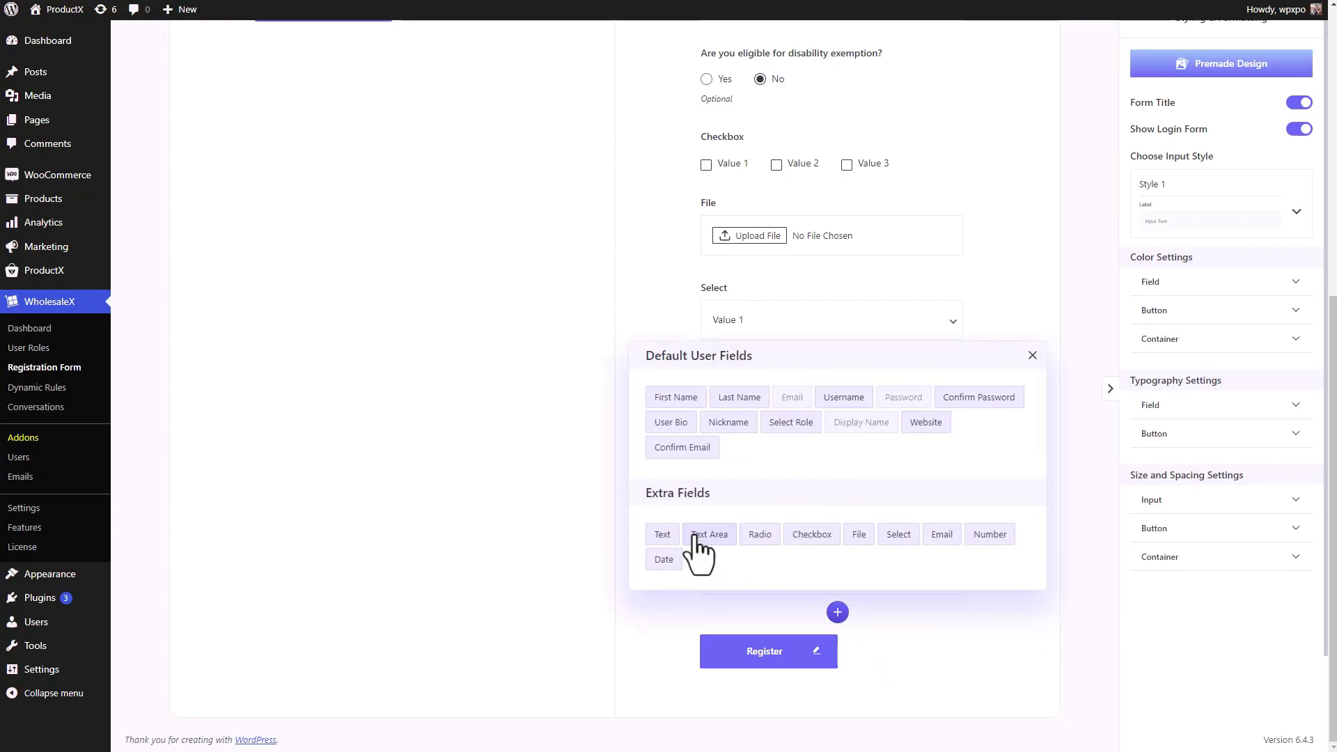
{"action": "left_click", "coordinate": [670, 536]}
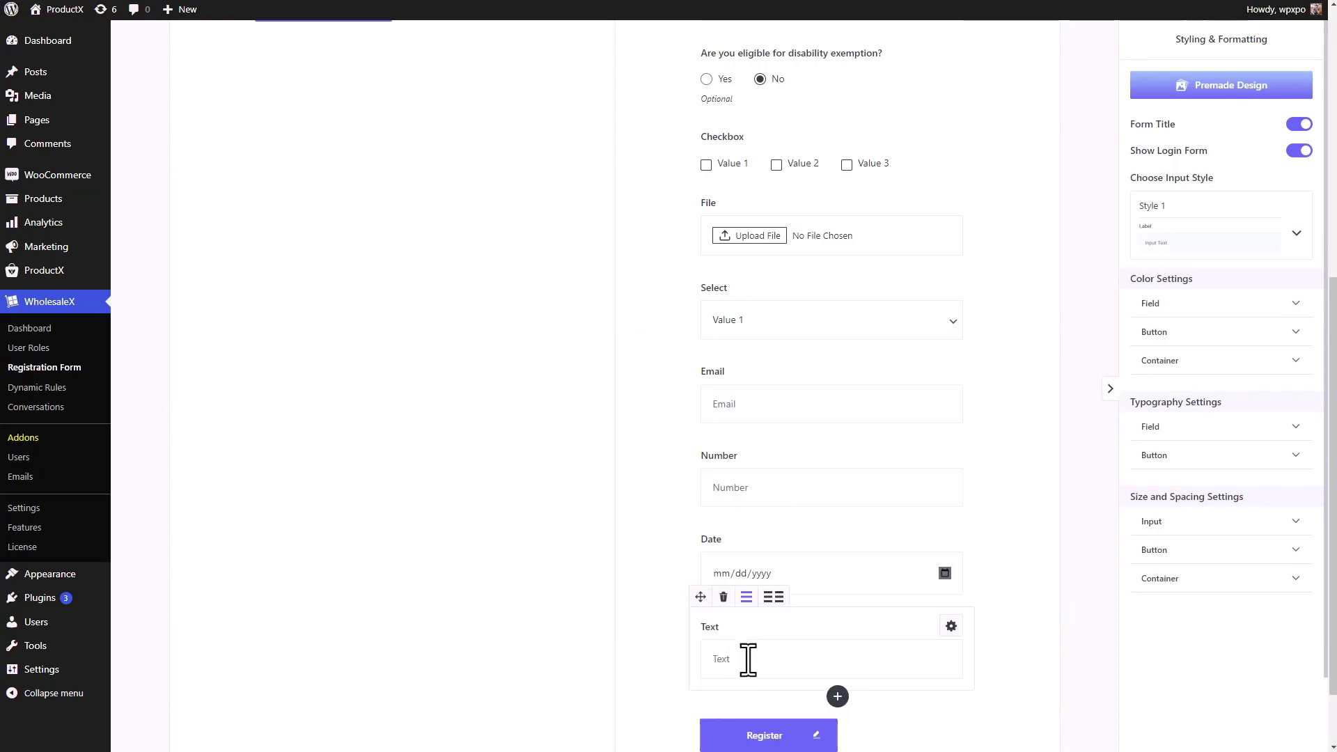
{"action": "left_click", "coordinate": [837, 696]}
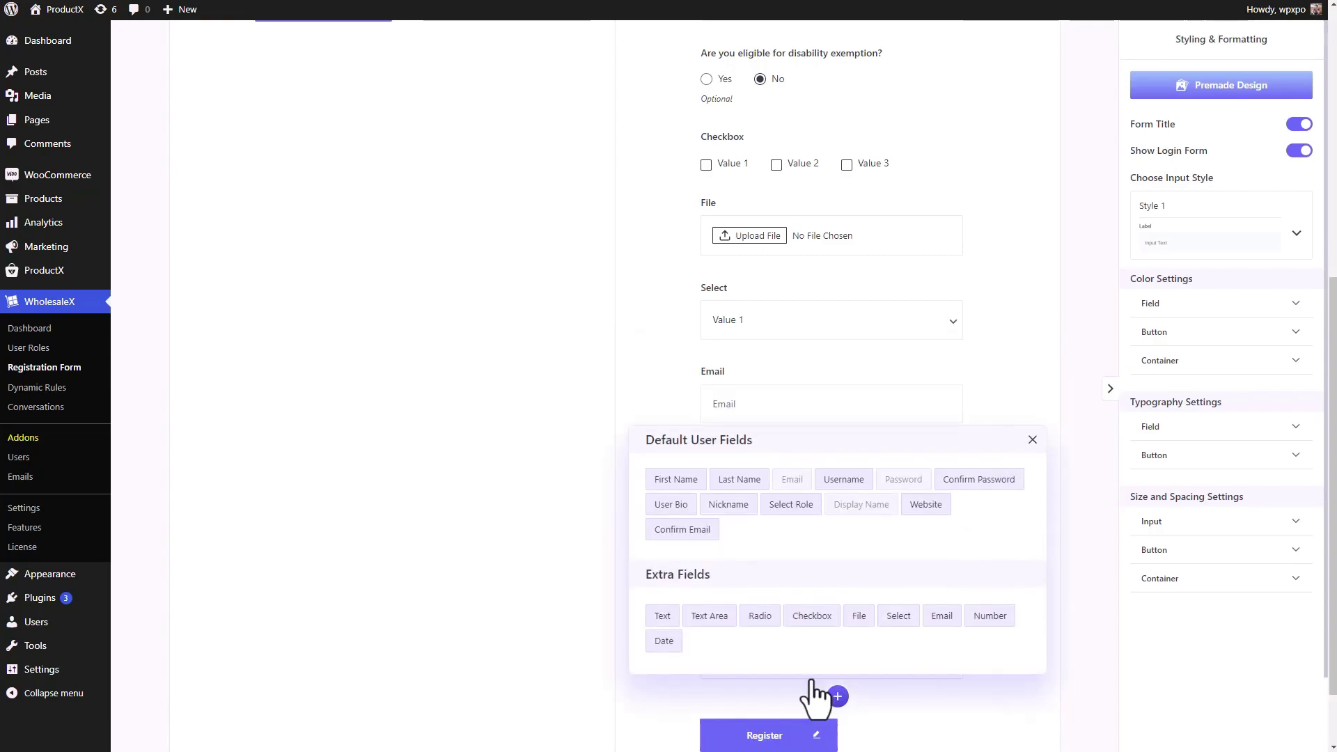
{"action": "left_click", "coordinate": [725, 618]}
{"action": "scroll", "coordinate": [801, 622], "scroll_direction": "down", "scroll_amount": 3}
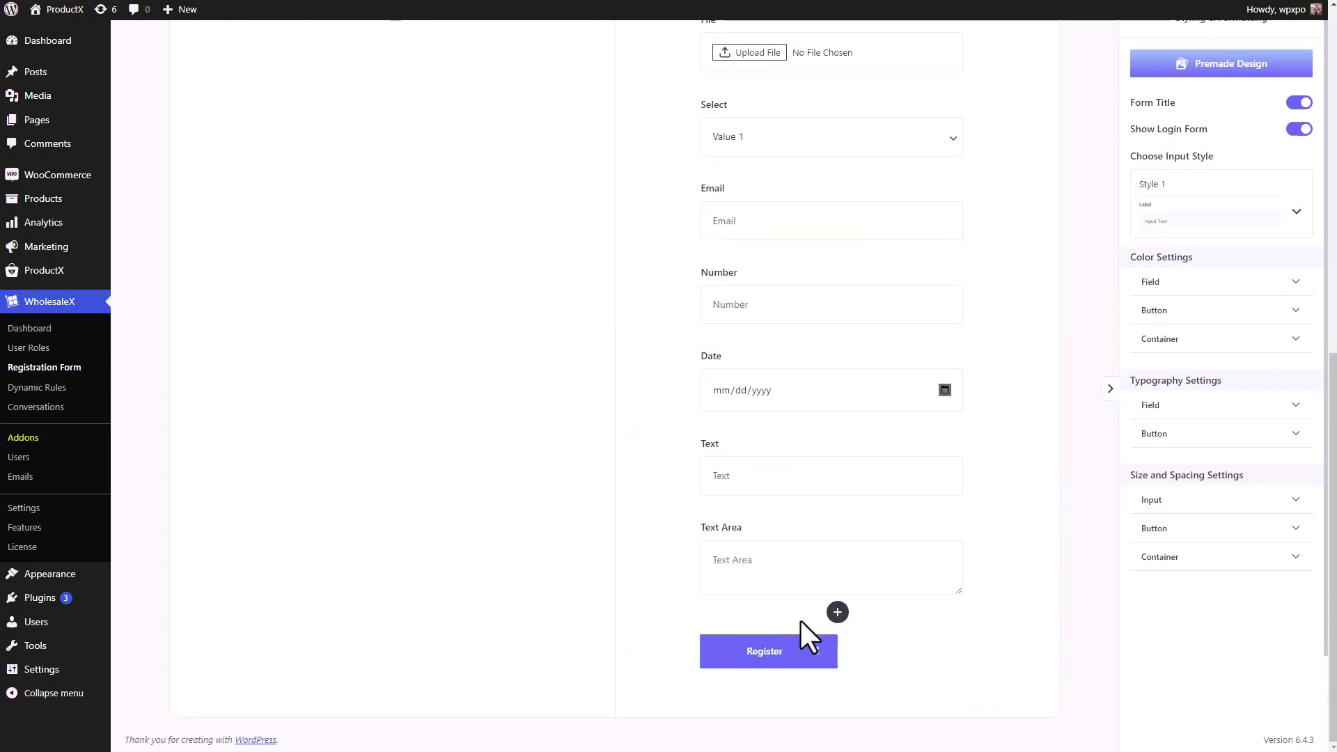
{"action": "left_click", "coordinate": [769, 556]}
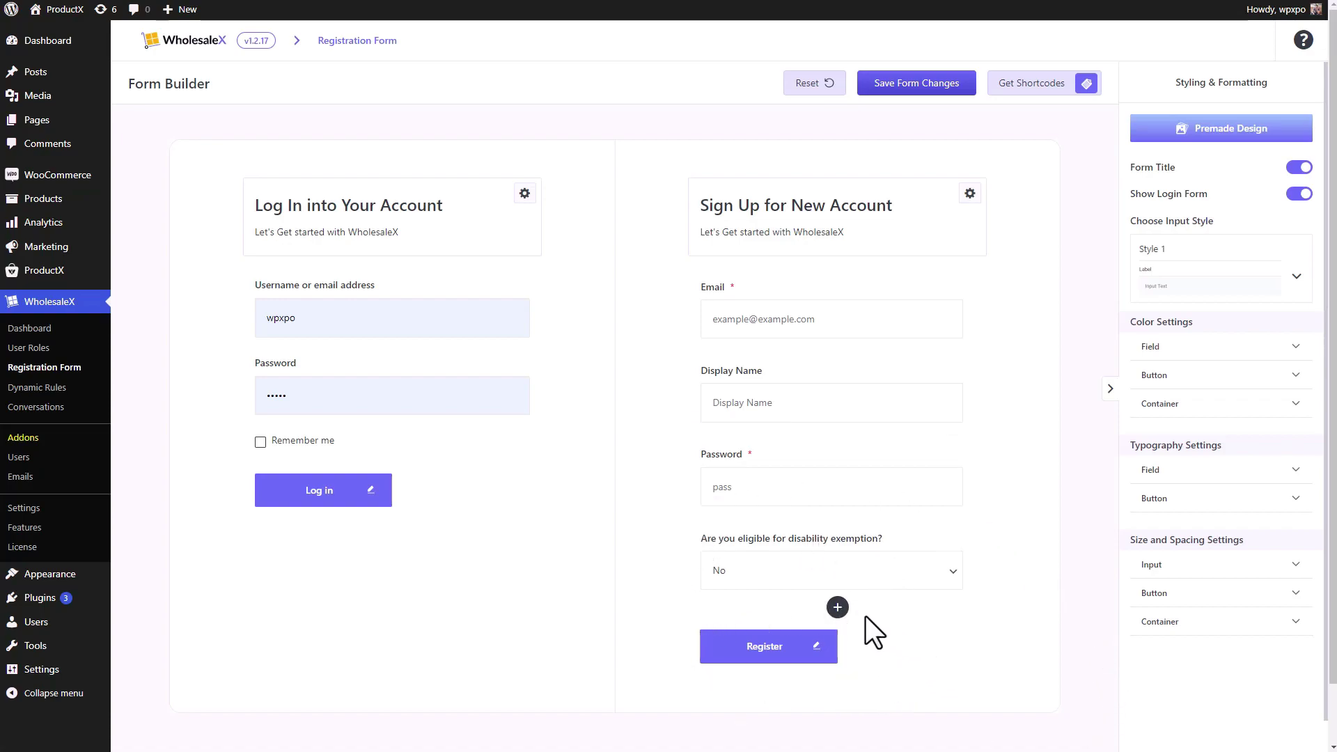
- Add a Text field from Extra Fields below the disability dropdown and check its No/Yes answers
{"action": "left_click", "coordinate": [838, 608]}
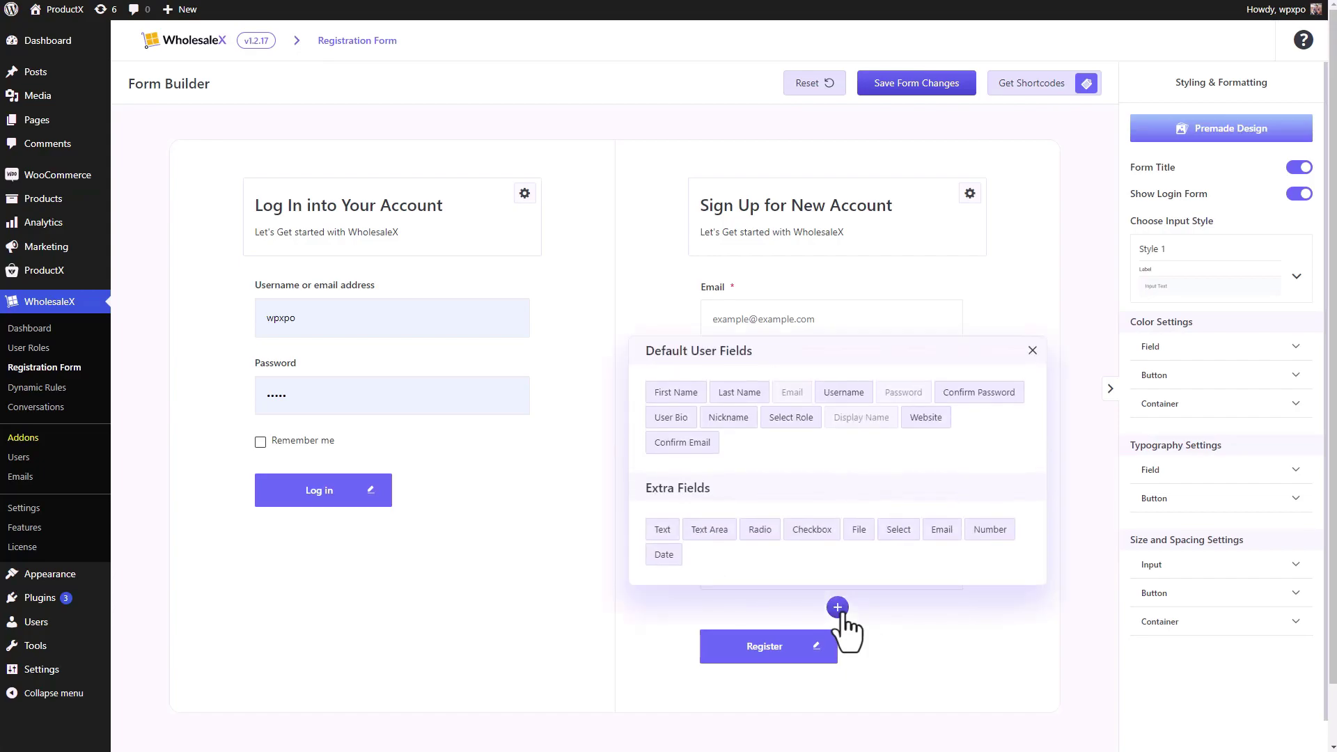
{"action": "left_click", "coordinate": [663, 530]}
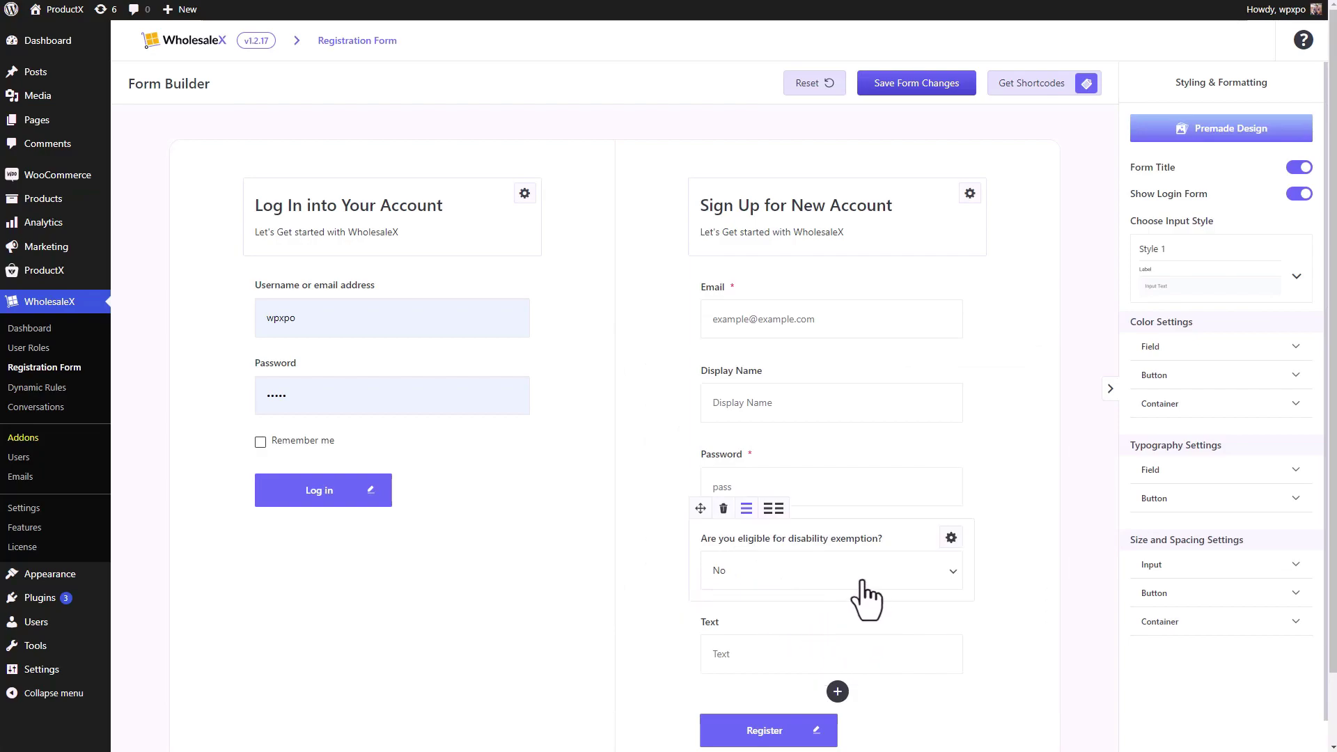
{"action": "left_click", "coordinate": [822, 580]}
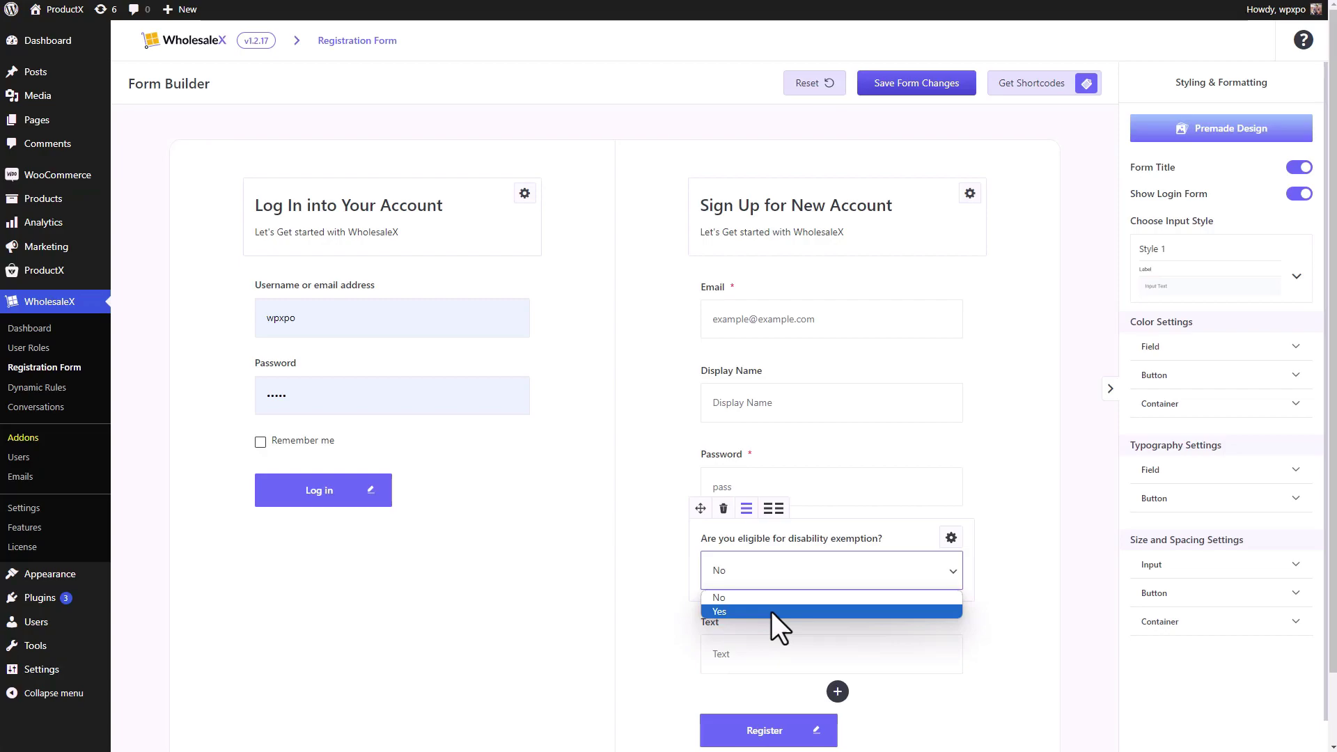
{"action": "left_click", "coordinate": [951, 597]}
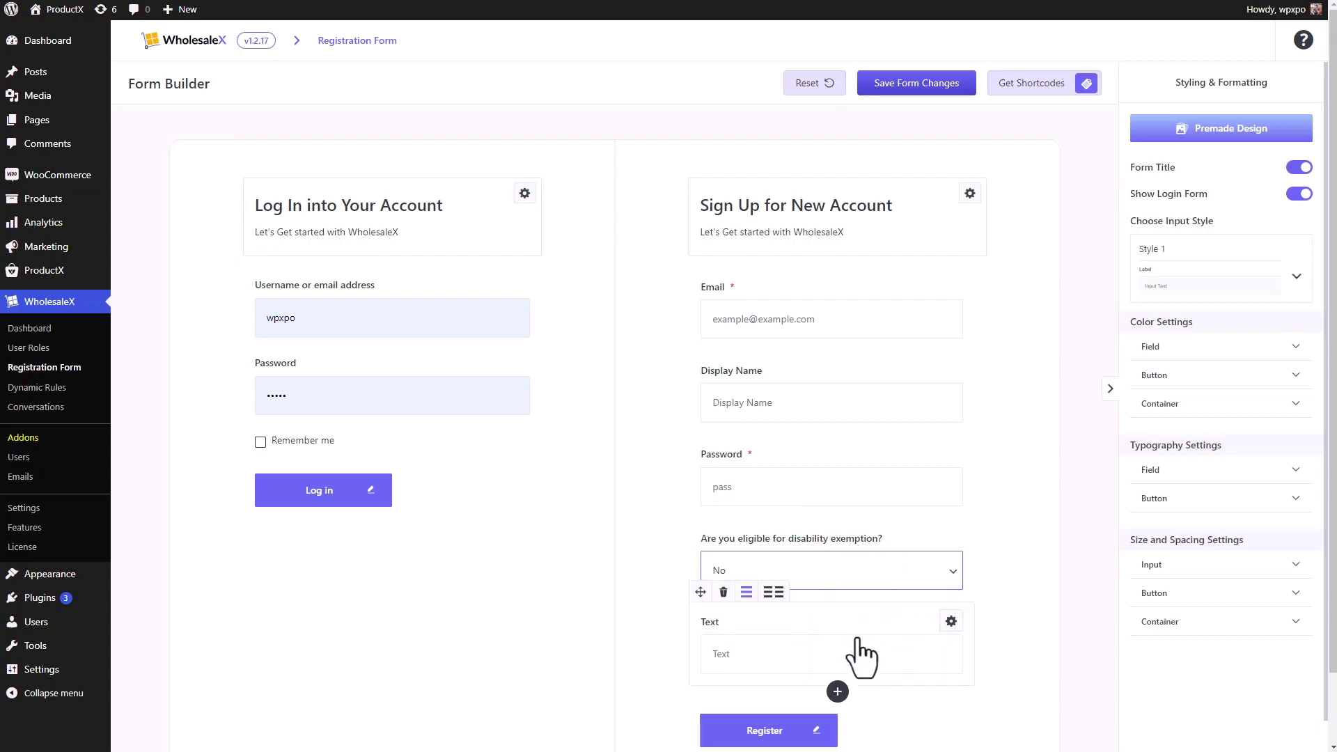
- Open the Text field's Field Condition and leave a single condition row
{"action": "left_click", "coordinate": [950, 622]}
{"action": "left_click", "coordinate": [837, 357]}
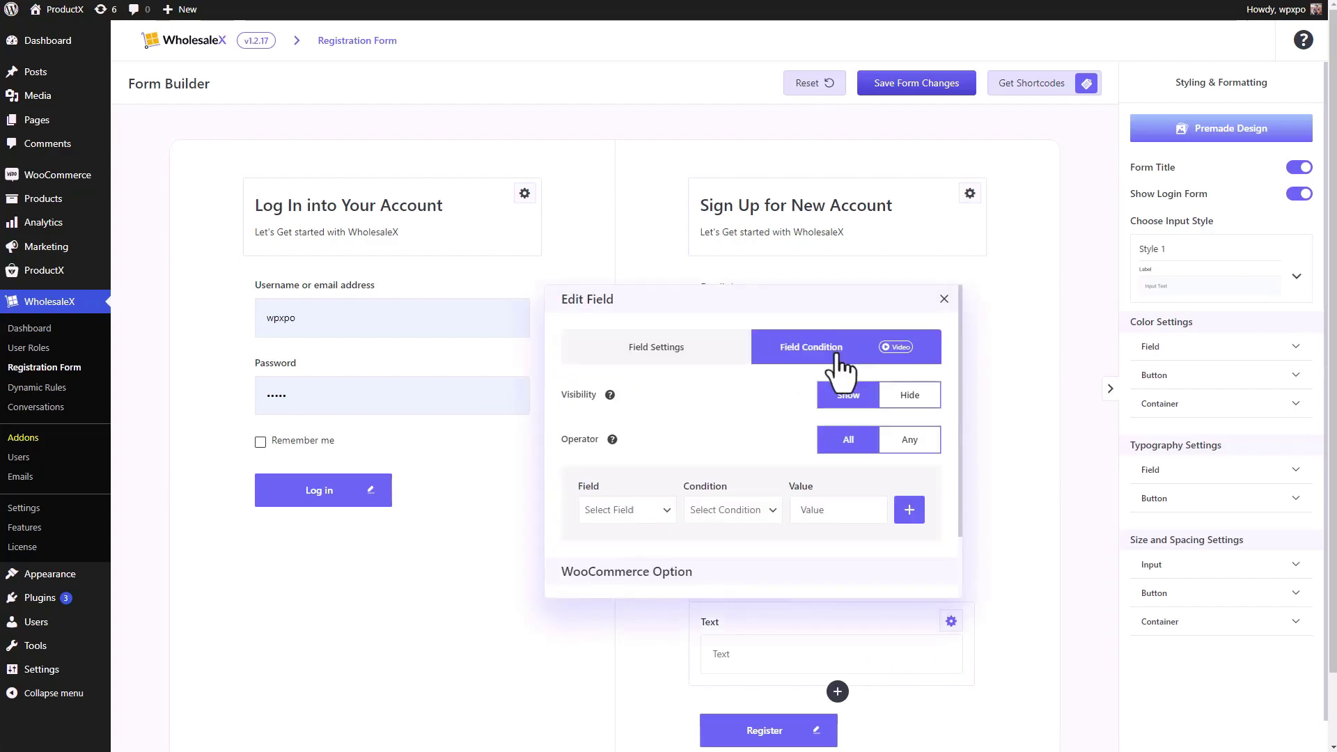
{"action": "scroll", "coordinate": [620, 467], "scroll_direction": "down", "scroll_amount": 1}
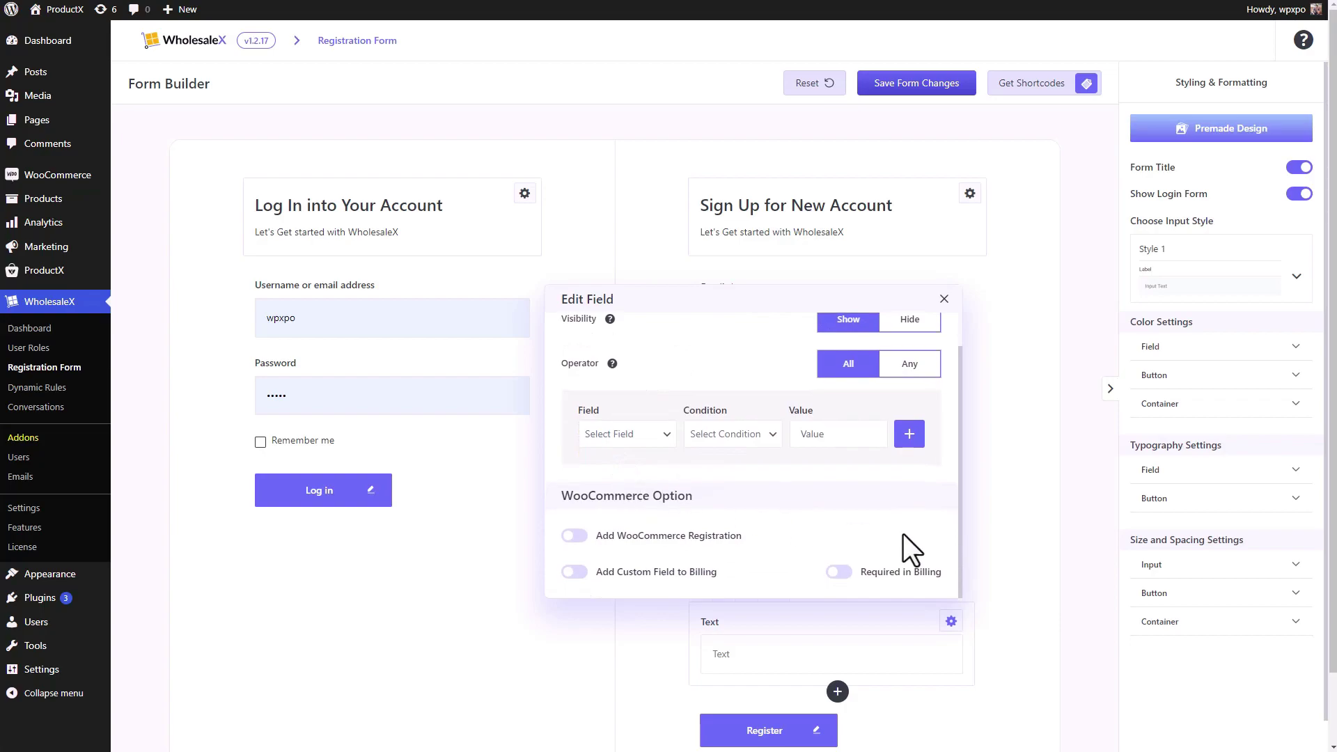
{"action": "scroll", "coordinate": [904, 533], "scroll_direction": "up", "scroll_amount": 1}
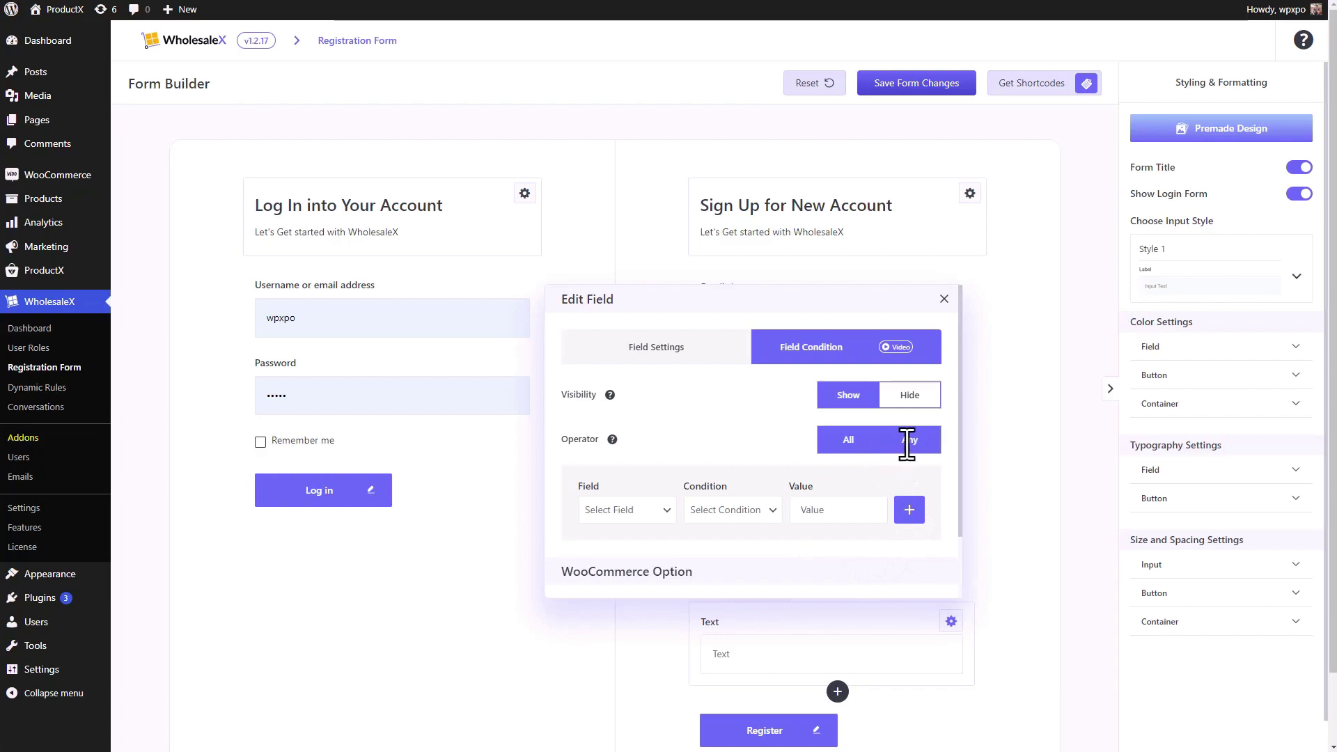
{"action": "left_click", "coordinate": [907, 508]}
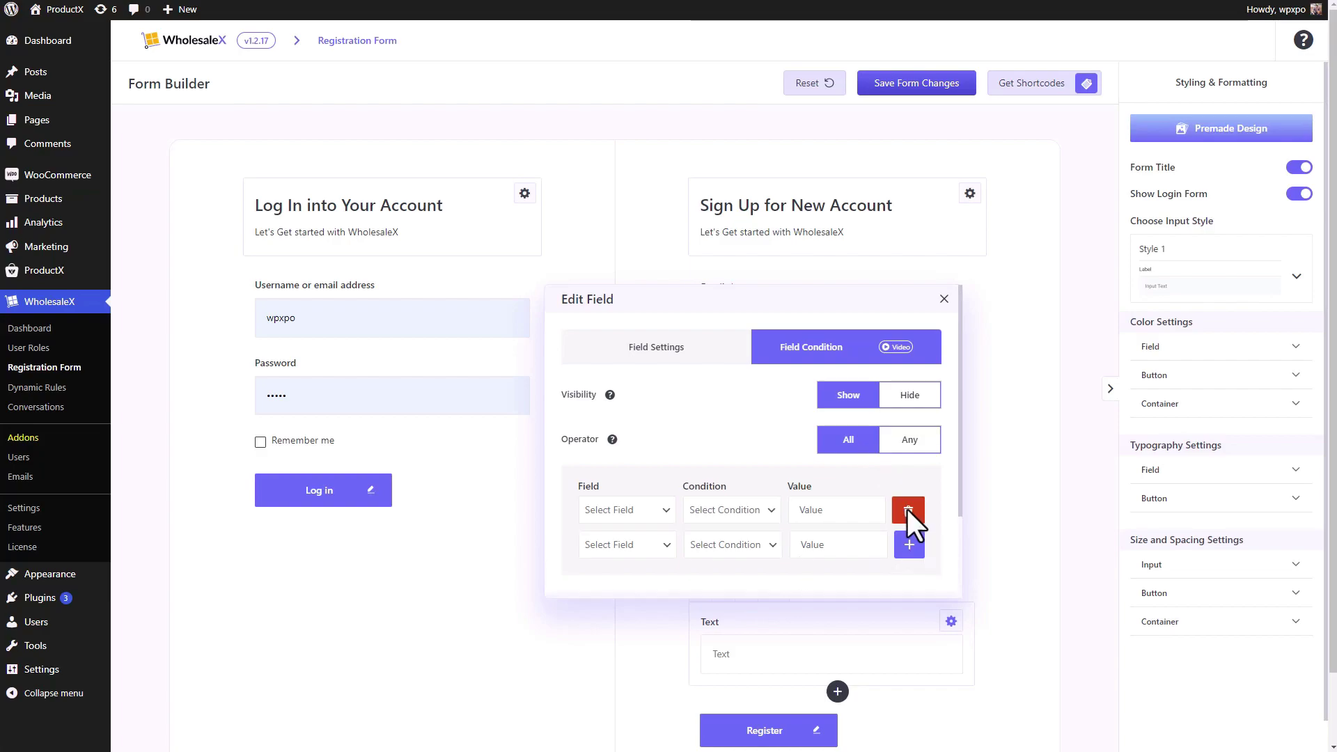
{"action": "left_click", "coordinate": [909, 547]}
{"action": "left_click", "coordinate": [912, 511]}
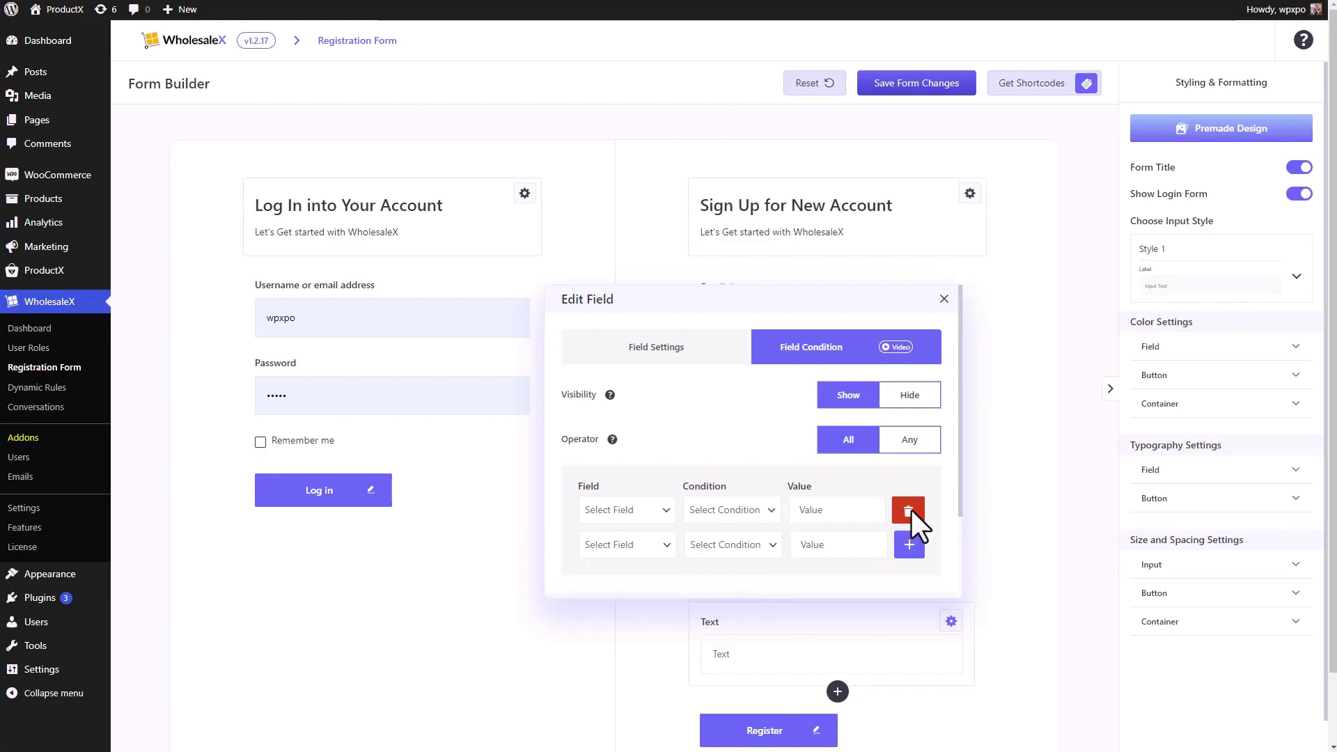
{"action": "left_click", "coordinate": [913, 511]}
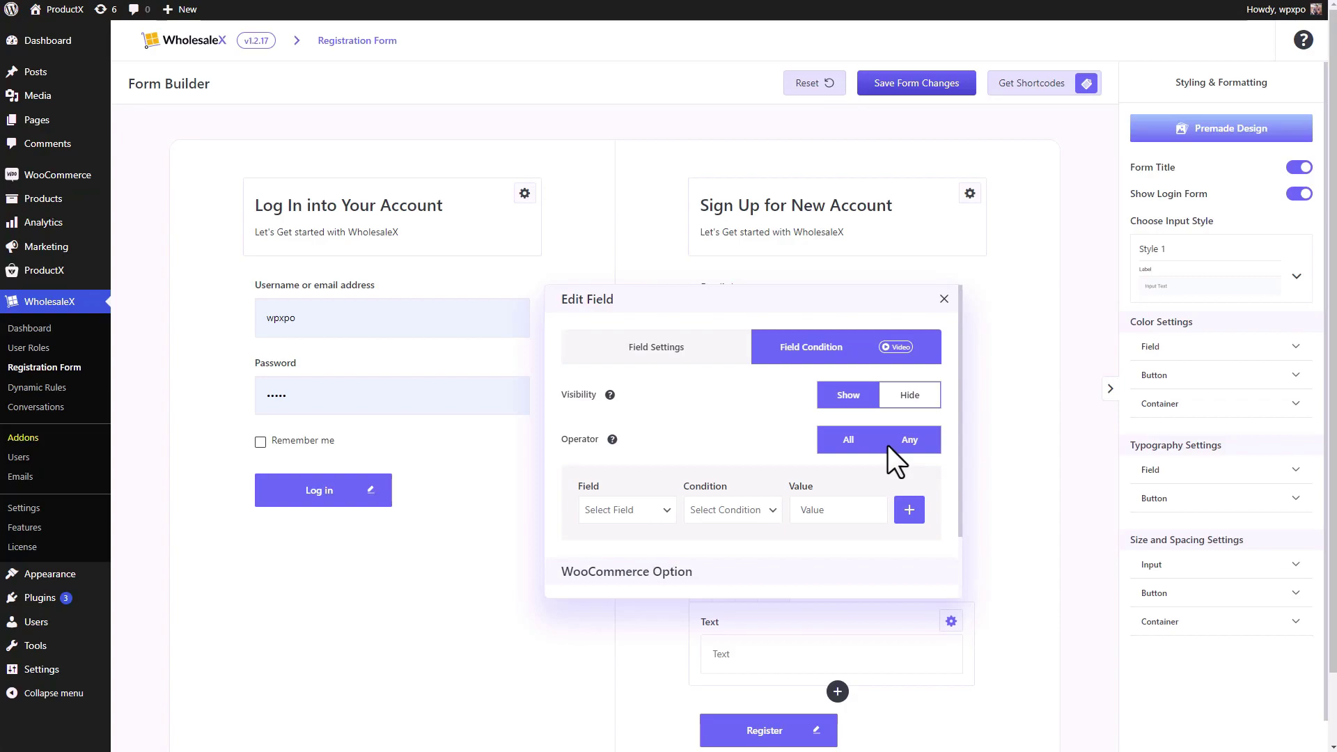
- Set the rule to operator Any, field disability exemption question, condition Equal
{"action": "left_click", "coordinate": [888, 446]}
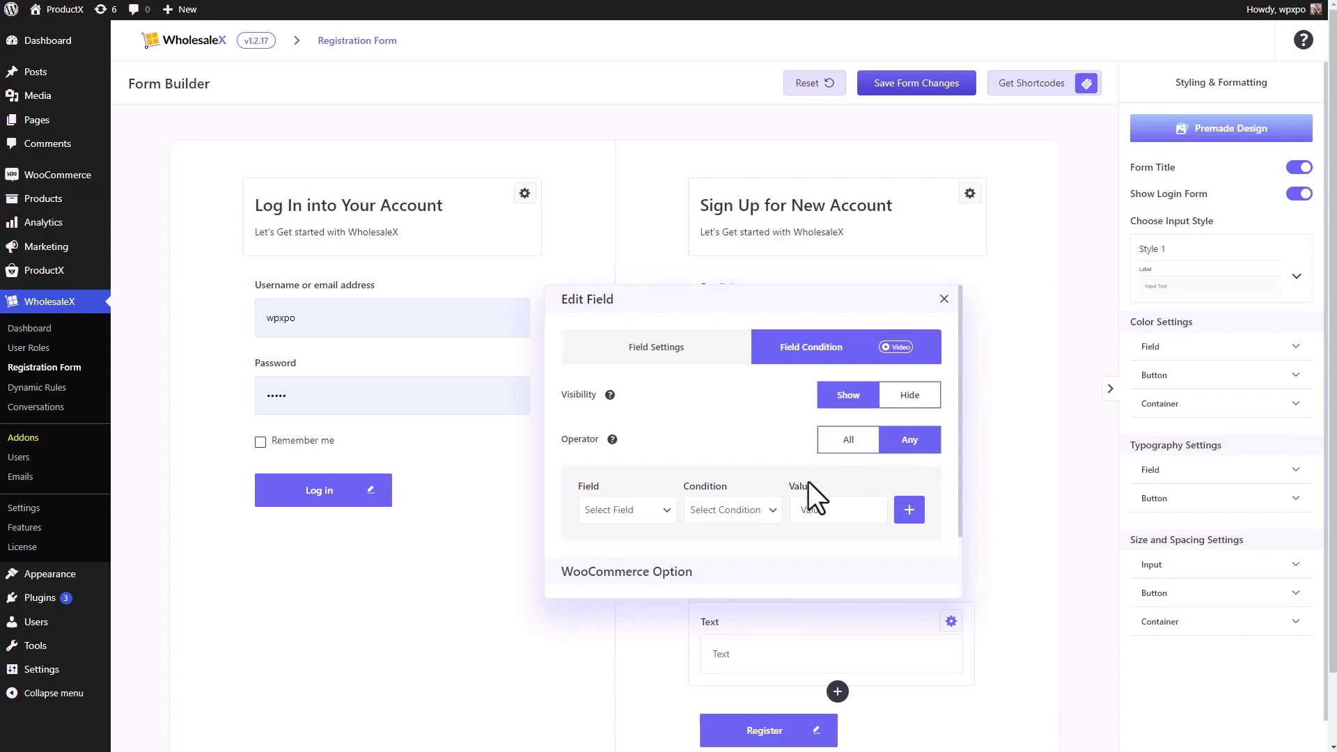
{"action": "left_click", "coordinate": [668, 515]}
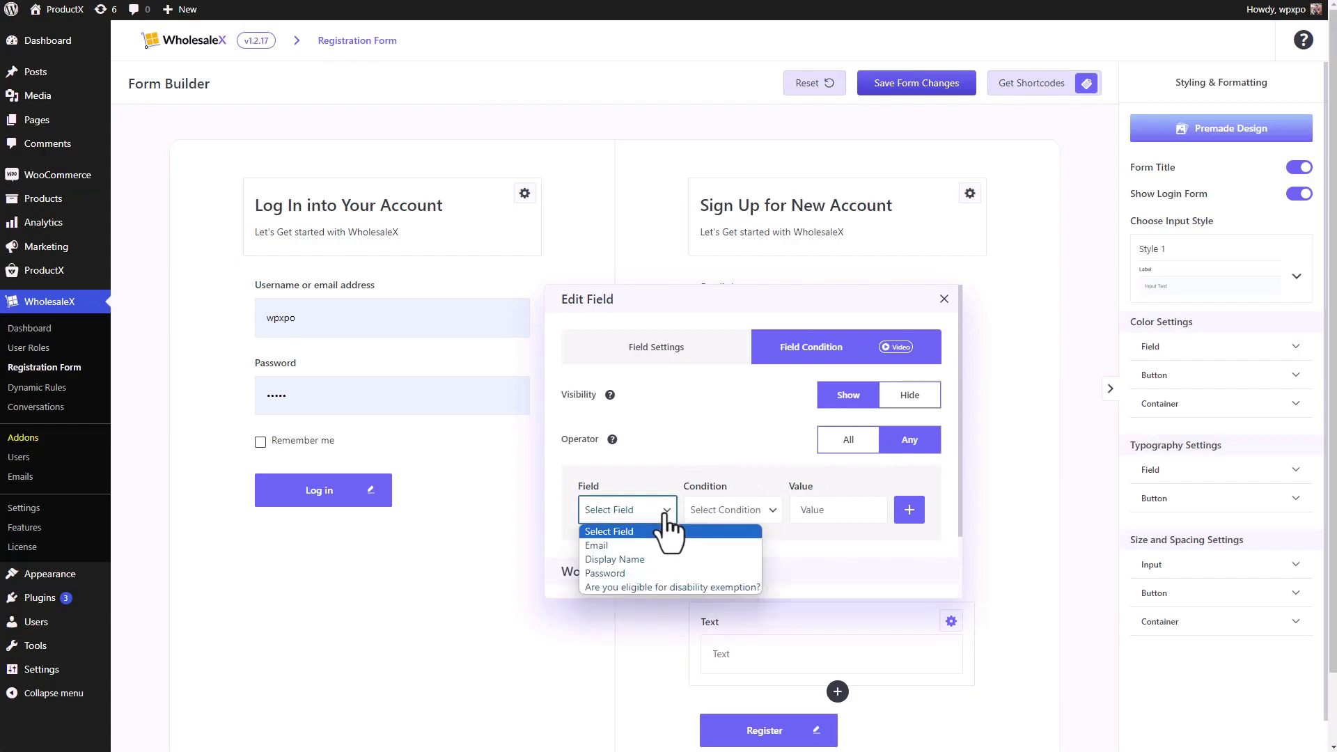
{"action": "left_click", "coordinate": [636, 586]}
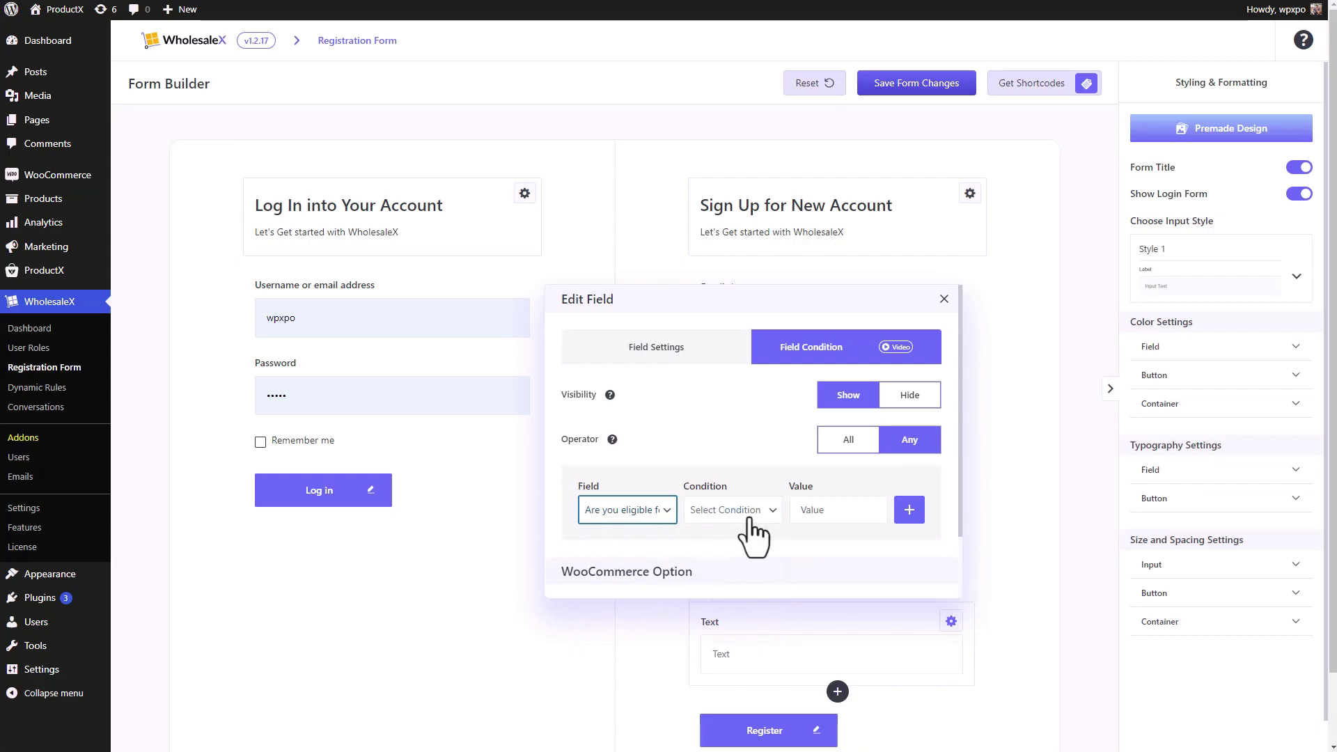
{"action": "left_click", "coordinate": [751, 518]}
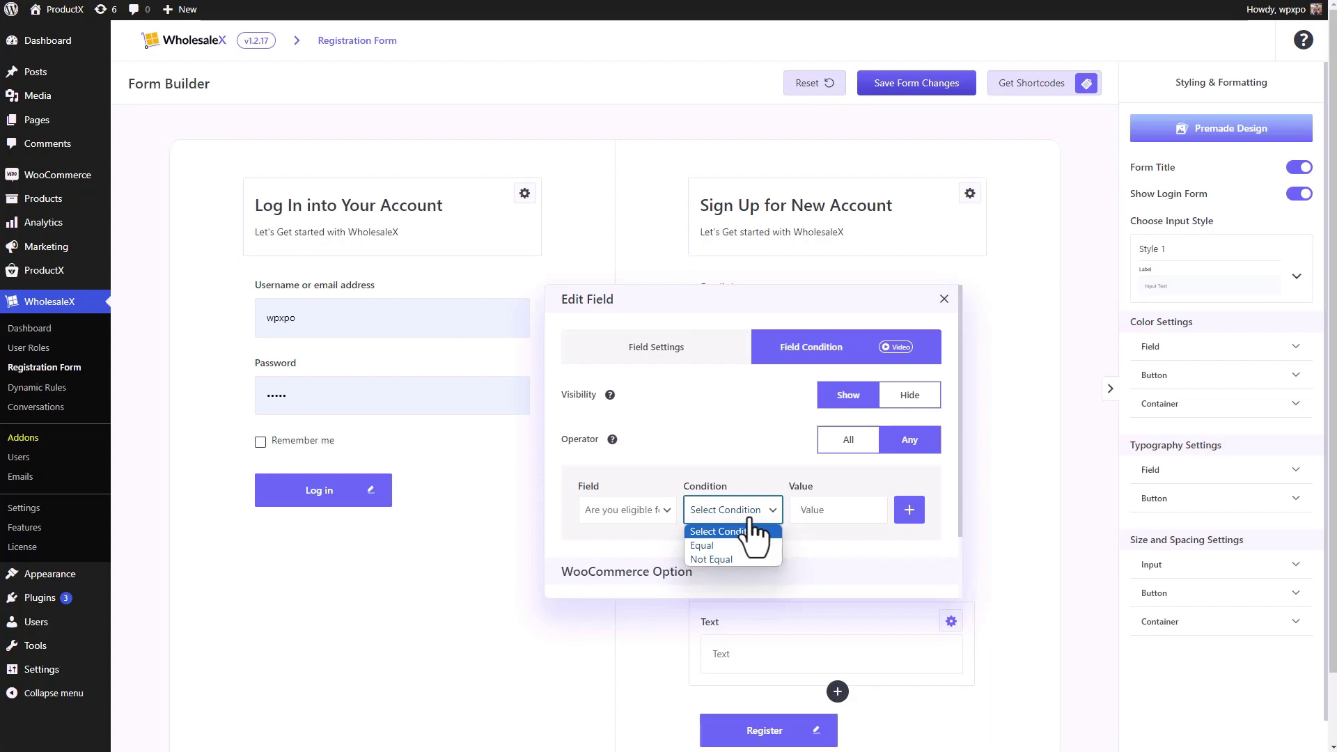
{"action": "left_click", "coordinate": [721, 546]}
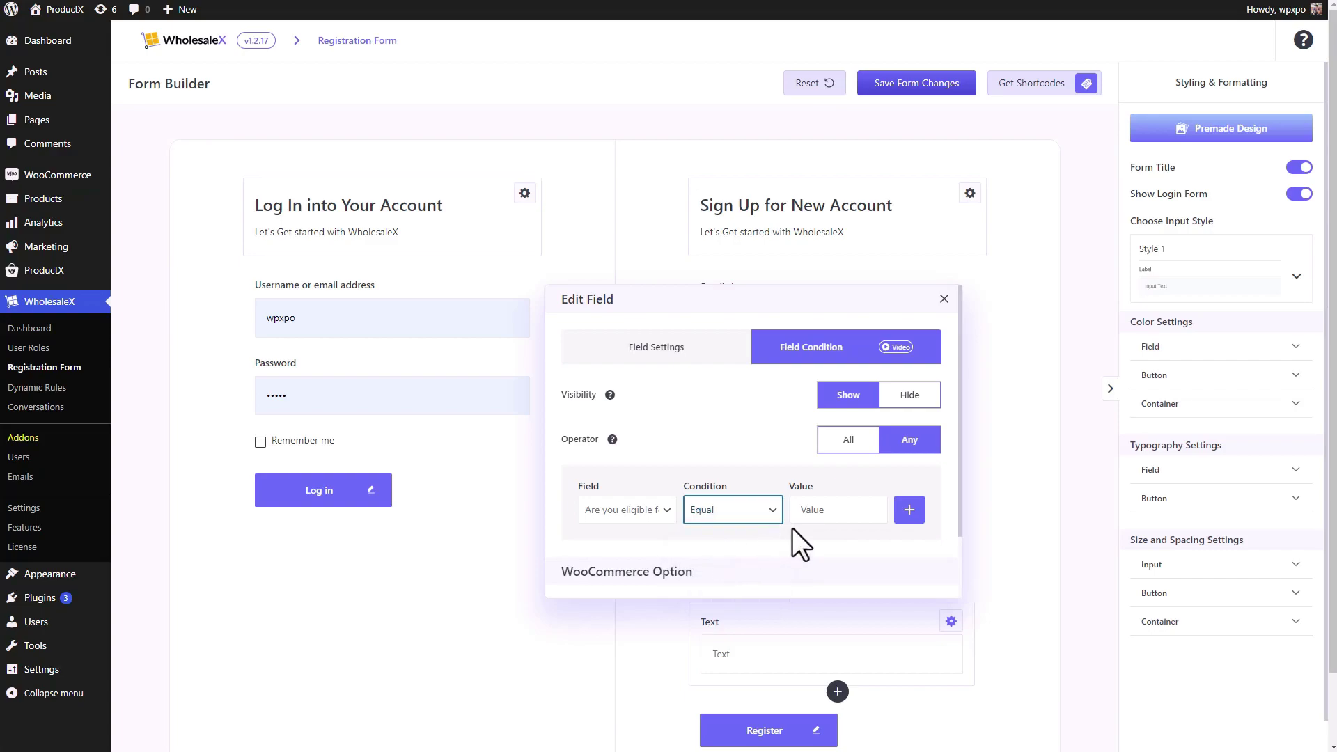
{"action": "left_click", "coordinate": [826, 521]}
{"action": "left_click", "coordinate": [944, 298]}
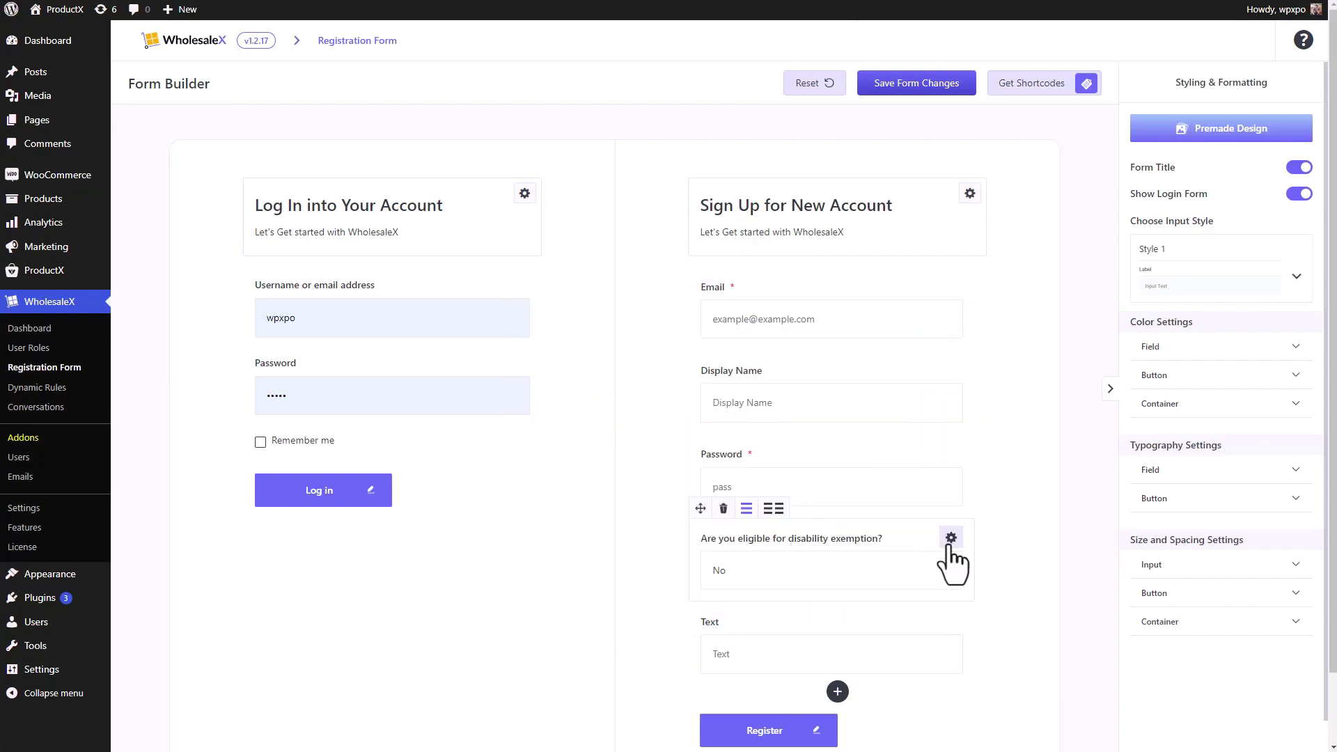
{"action": "left_click", "coordinate": [951, 539]}
{"action": "scroll", "coordinate": [696, 409], "scroll_direction": "down", "scroll_amount": 2}
- Check the Options box shows no|No and yes|Yes, select the value yes, then close the dialog
{"action": "scroll", "coordinate": [679, 410], "scroll_direction": "up", "scroll_amount": 2}
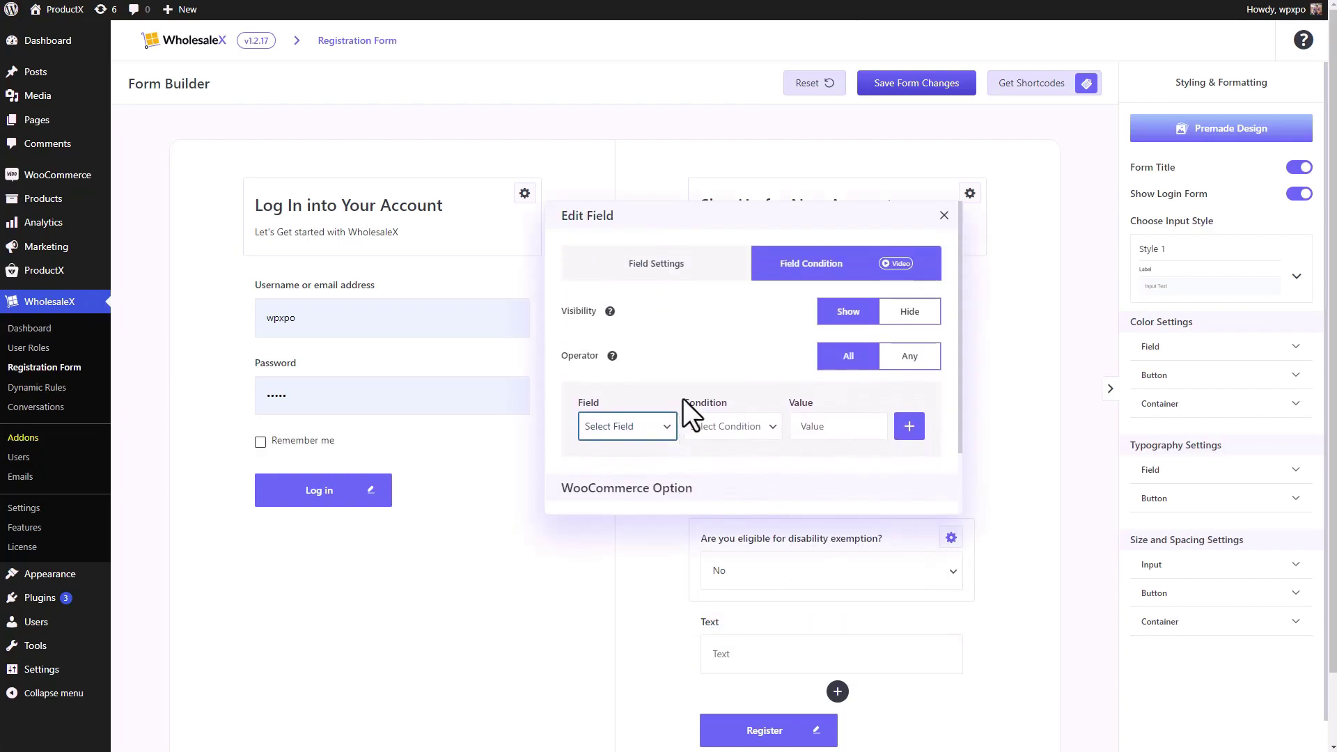
{"action": "left_click", "coordinate": [665, 275]}
{"action": "scroll", "coordinate": [689, 348], "scroll_direction": "down", "scroll_amount": 3}
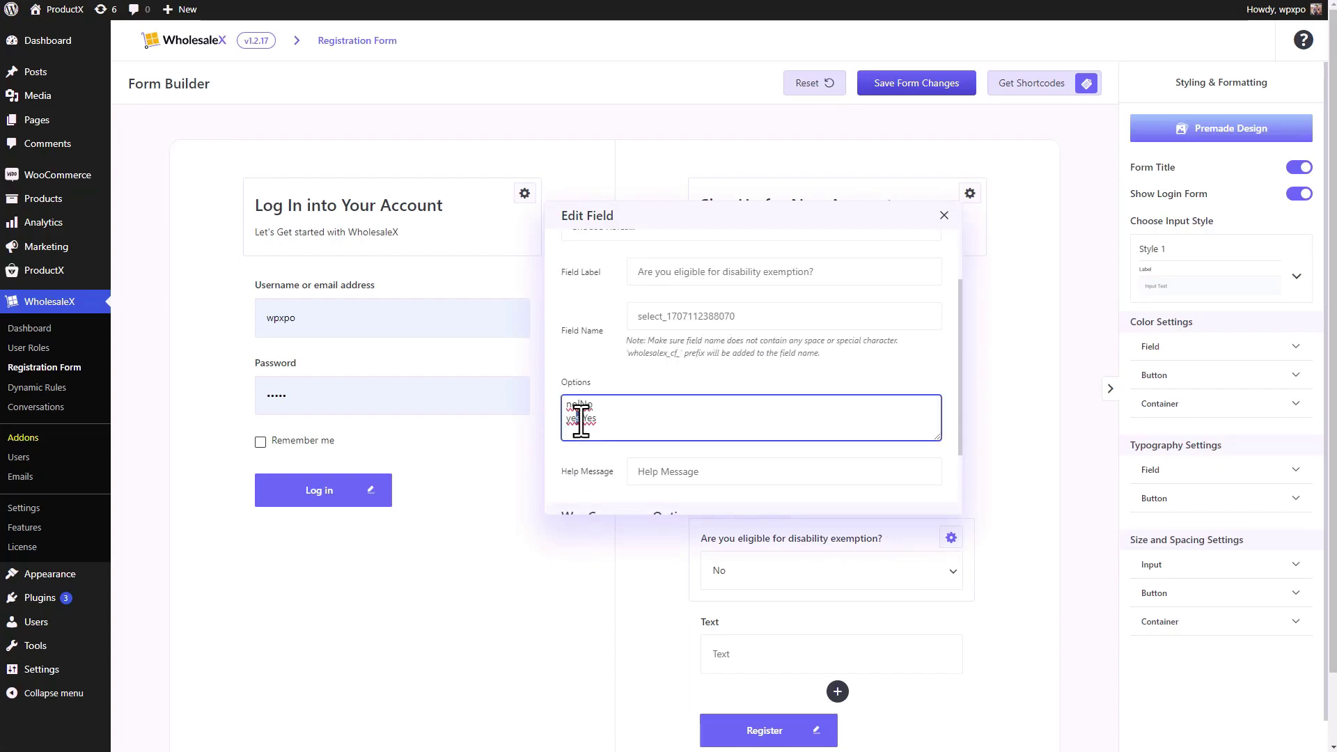
{"action": "left_click_drag", "start_coordinate": [582, 418], "coordinate": [586, 428]}
{"action": "left_click", "coordinate": [606, 418]}
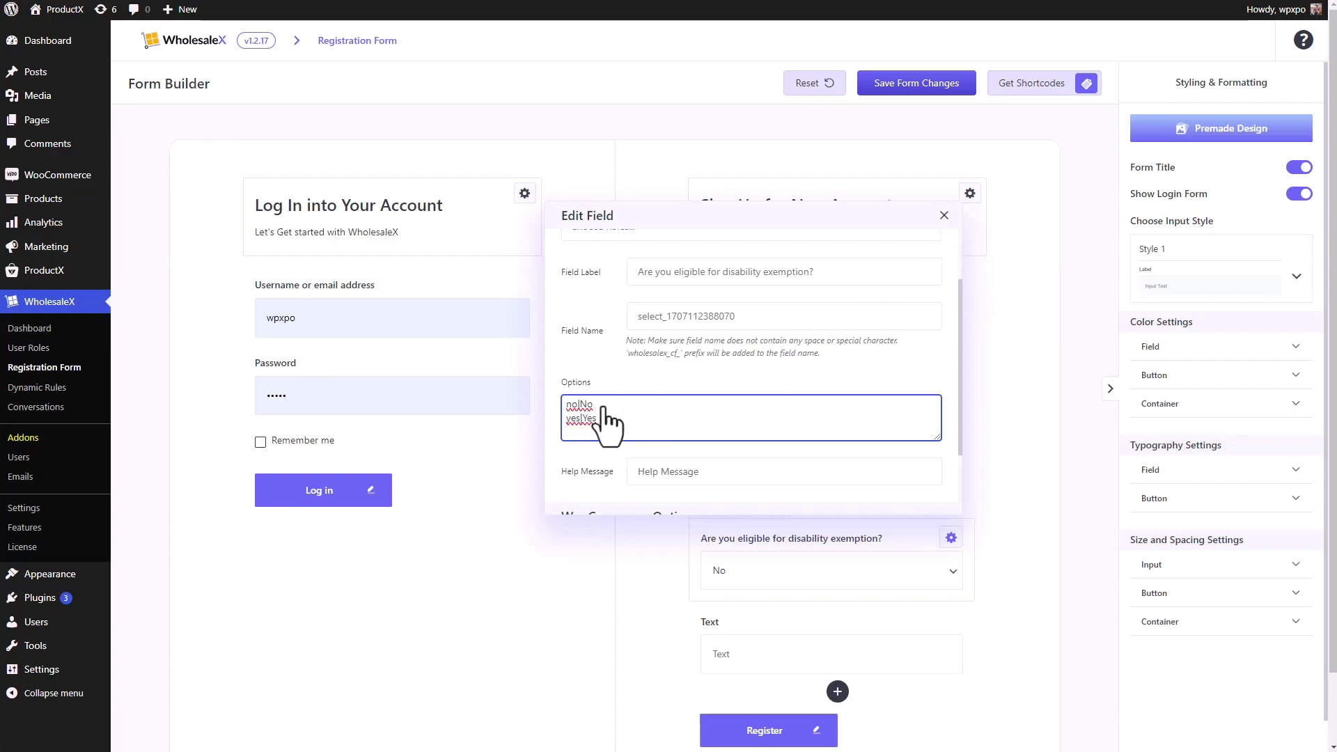
{"action": "double_click", "coordinate": [565, 420]}
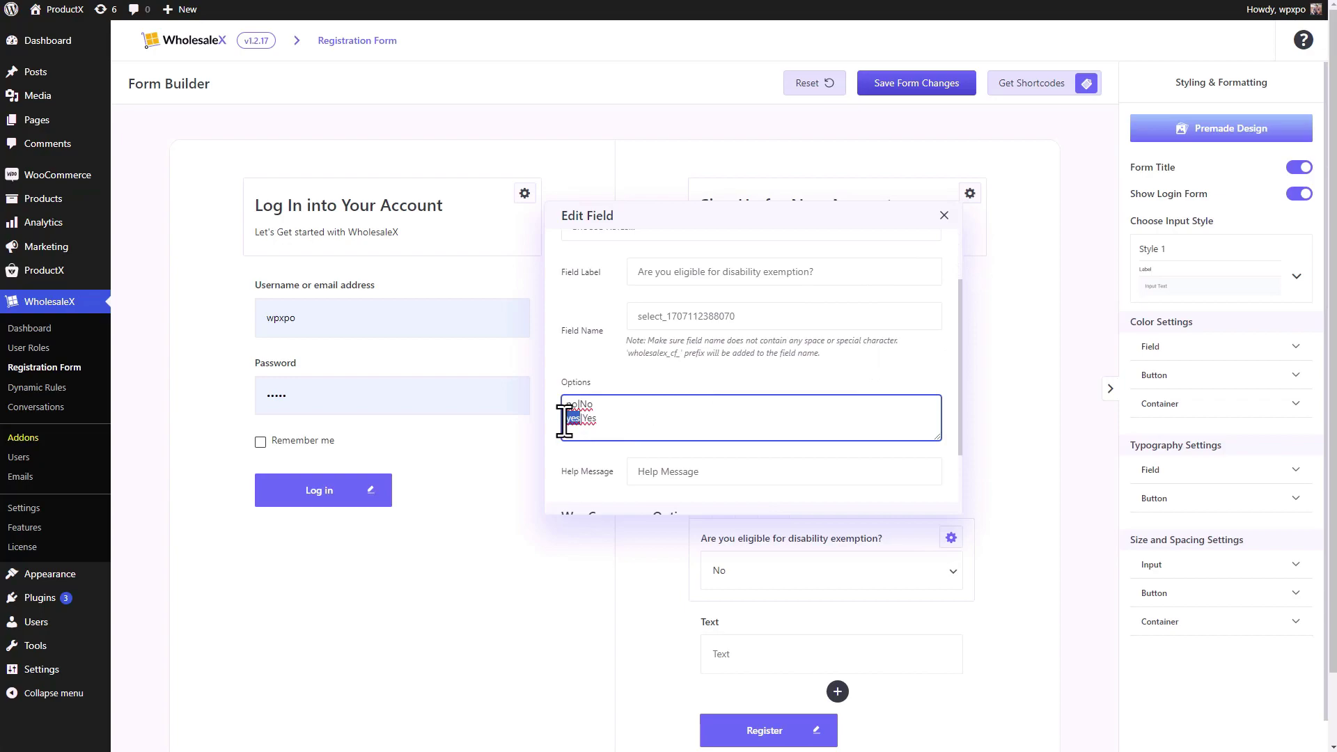
{"action": "left_click", "coordinate": [944, 216]}
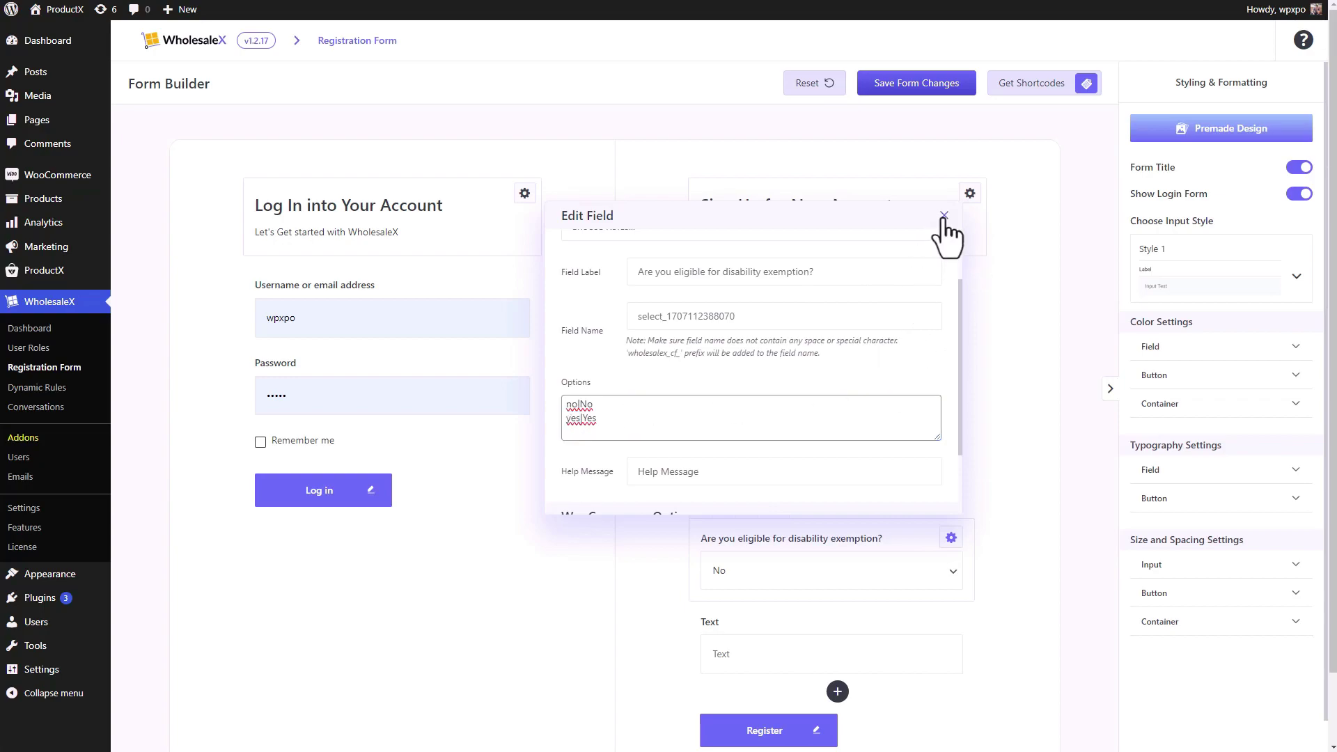
- Enter yes as the comparison value of the Text field's condition
{"action": "left_click", "coordinate": [952, 622]}
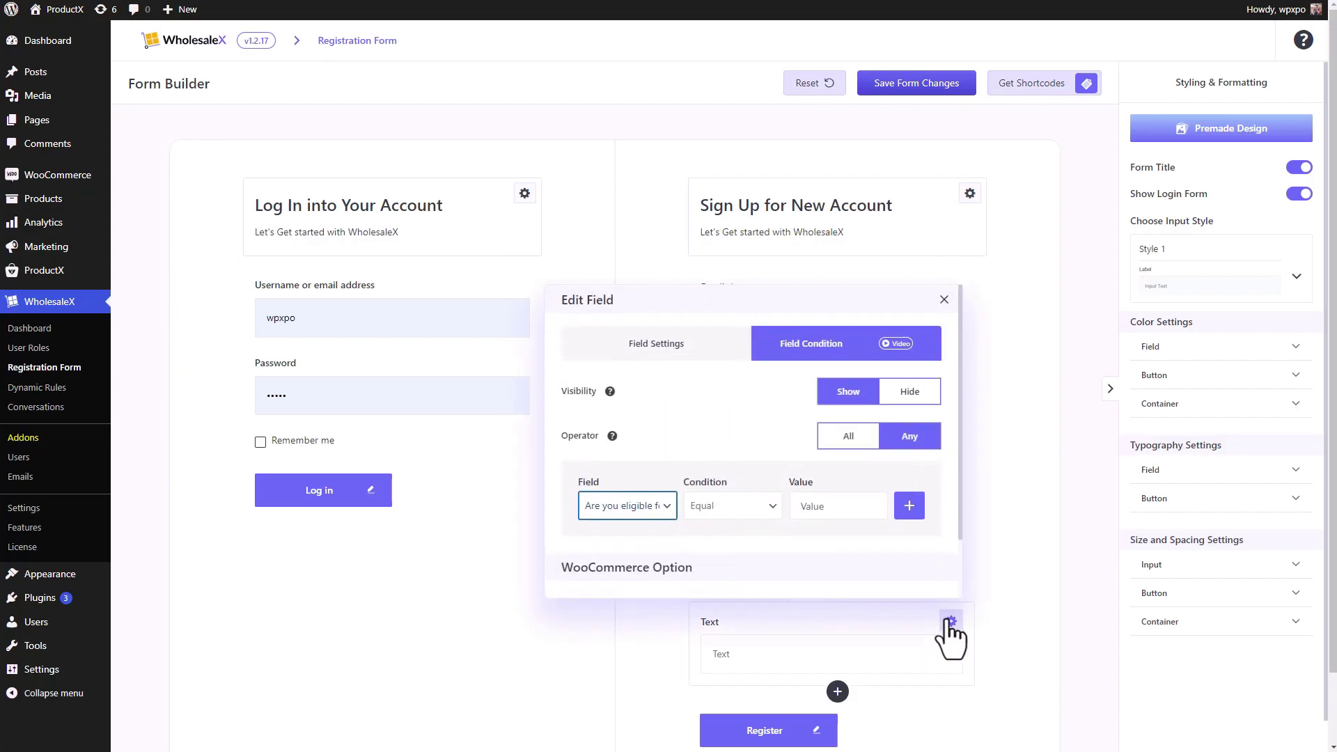
{"action": "scroll", "coordinate": [864, 512], "scroll_direction": "down", "scroll_amount": 1}
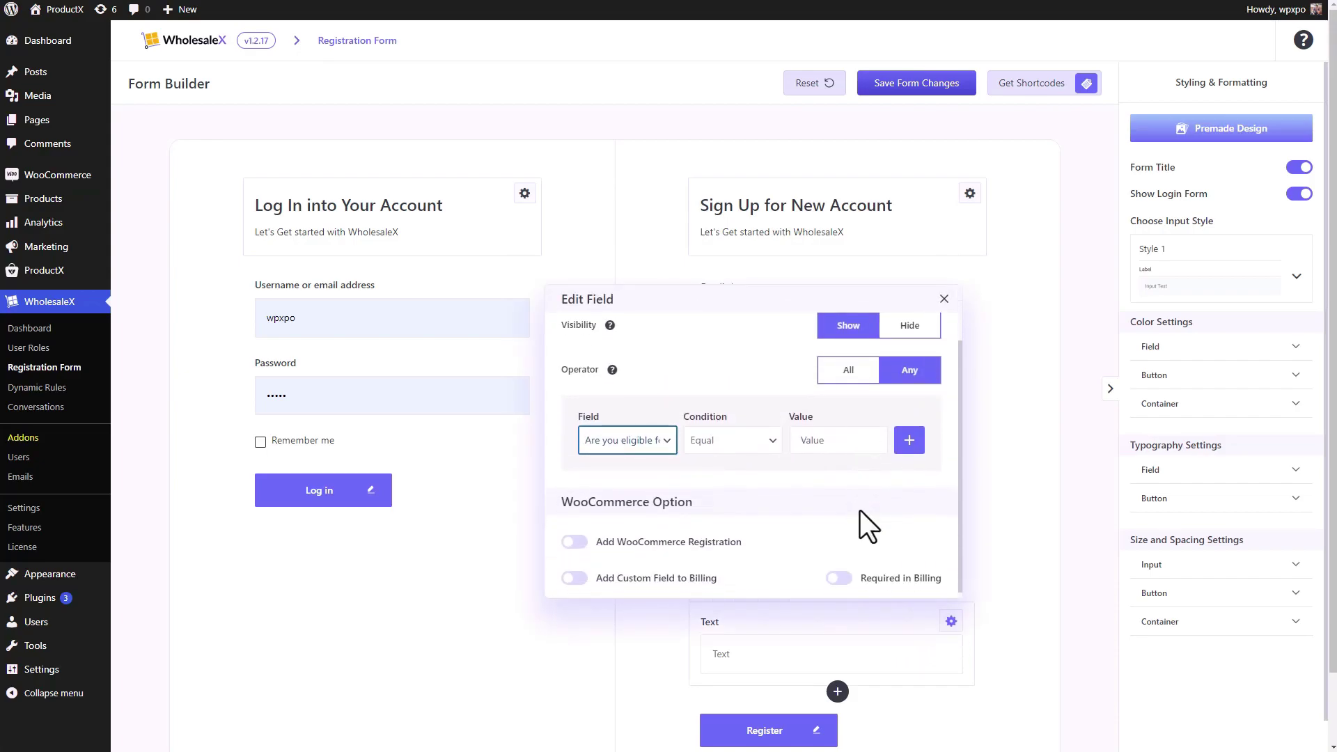
{"action": "scroll", "coordinate": [859, 511], "scroll_direction": "up", "scroll_amount": 1}
{"action": "left_click", "coordinate": [848, 516]}
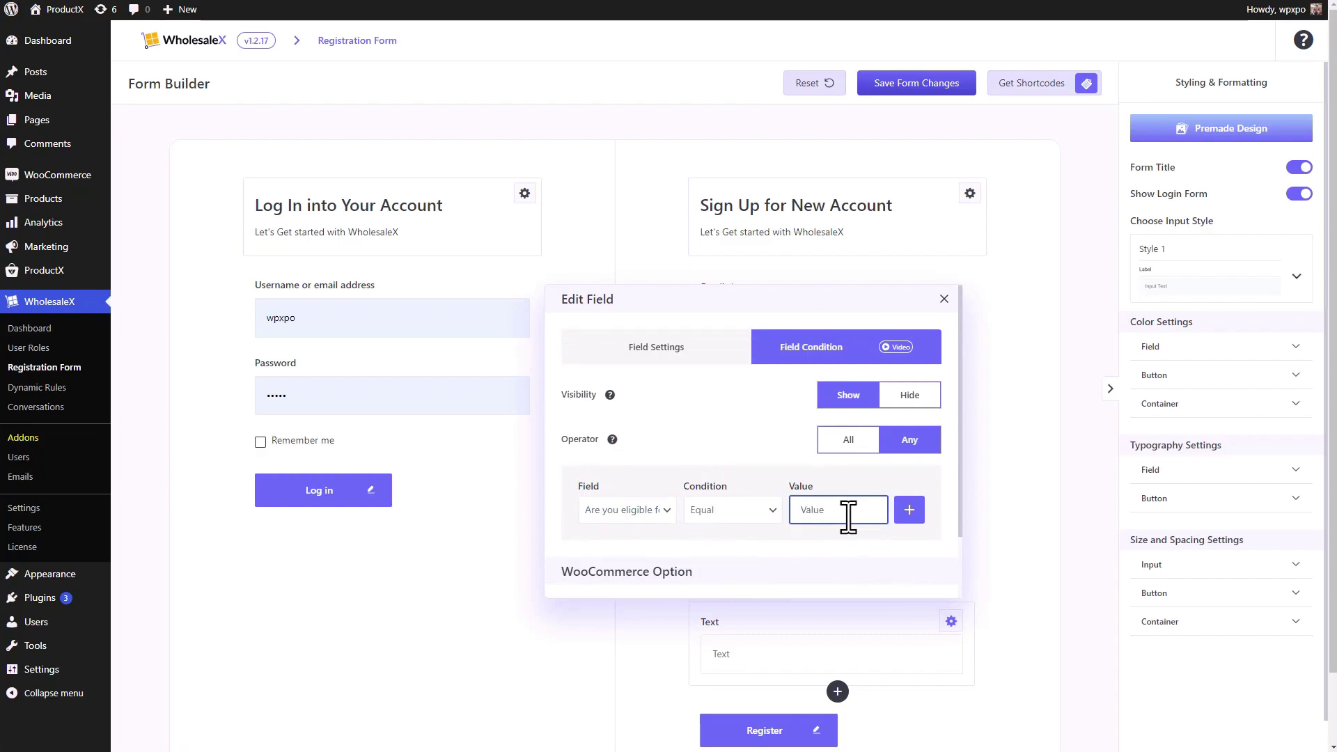
{"action": "type", "text": "yes"}
- Label the field 'Disability Identification' and set its placeholder to 'Enter ID here'
{"action": "left_click", "coordinate": [703, 355]}
{"action": "left_click", "coordinate": [692, 496]}
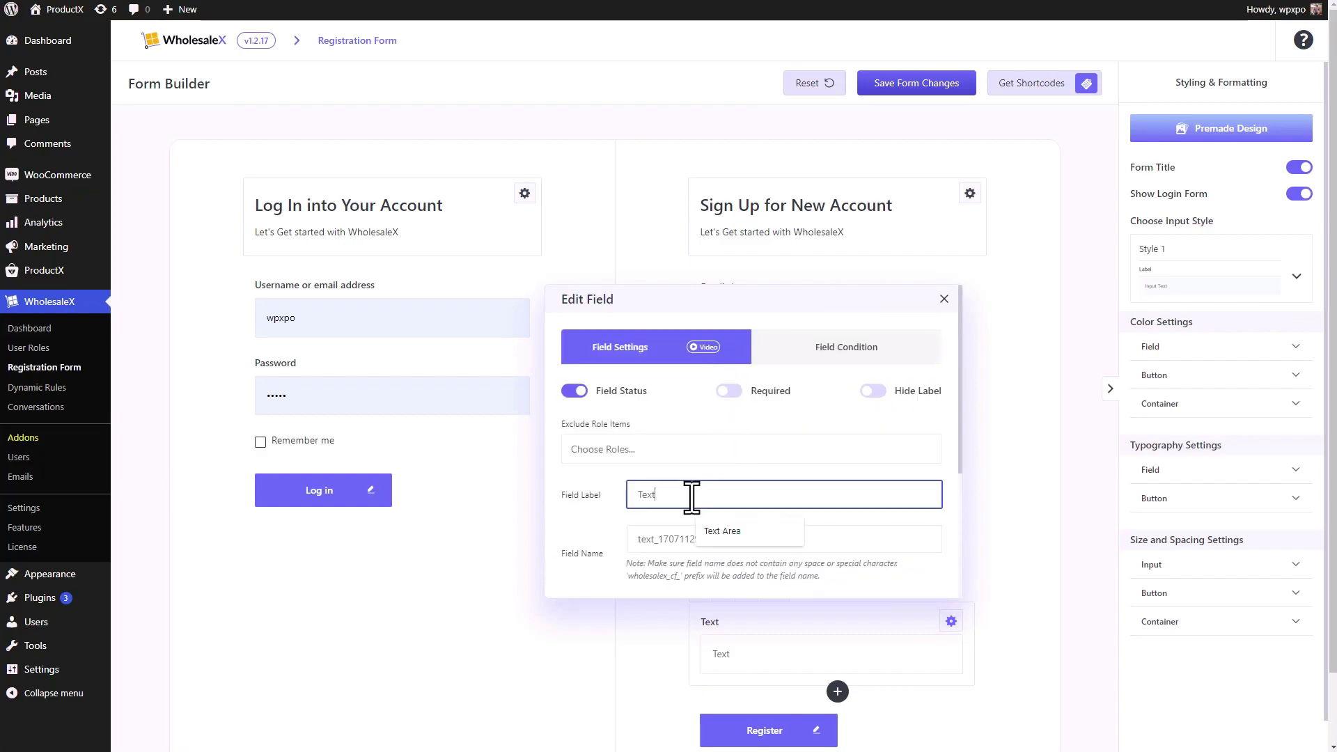
{"action": "left_click_drag", "start_coordinate": [692, 497], "coordinate": [567, 496]}
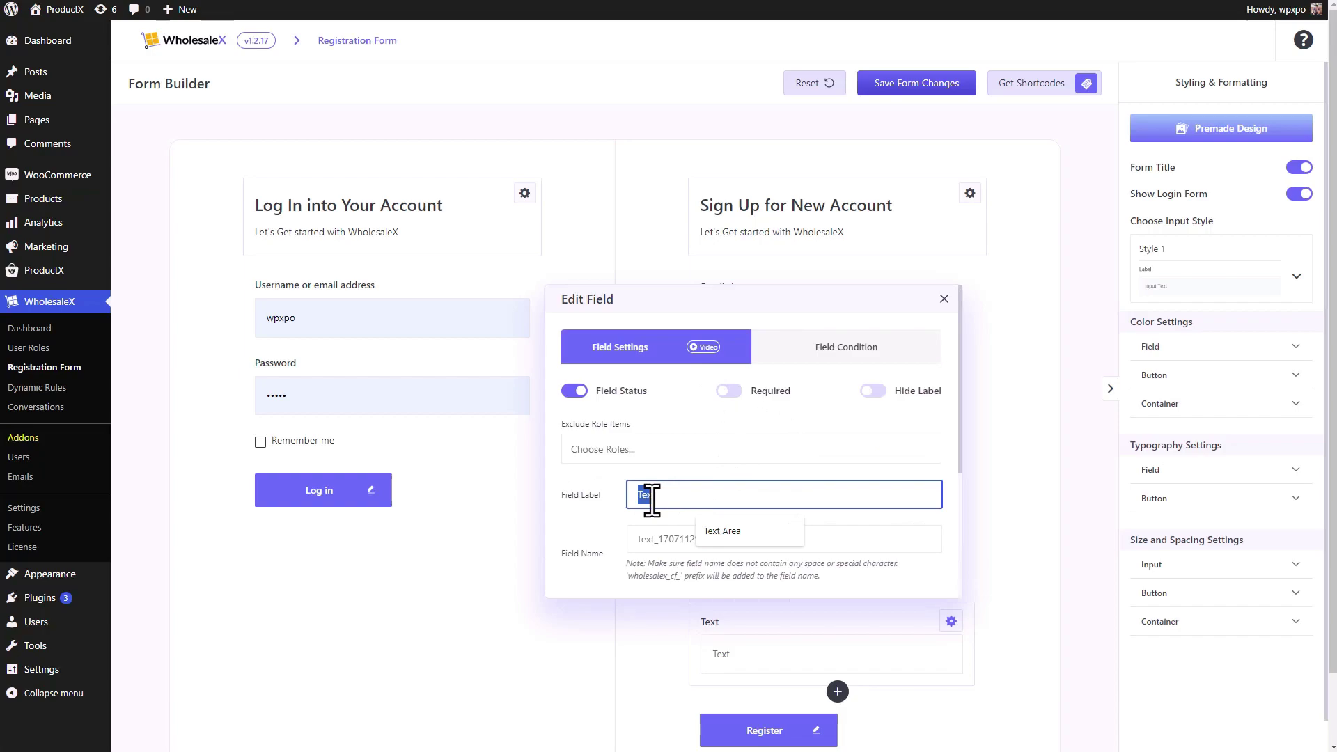
{"action": "type", "text": "Disability Identification"}
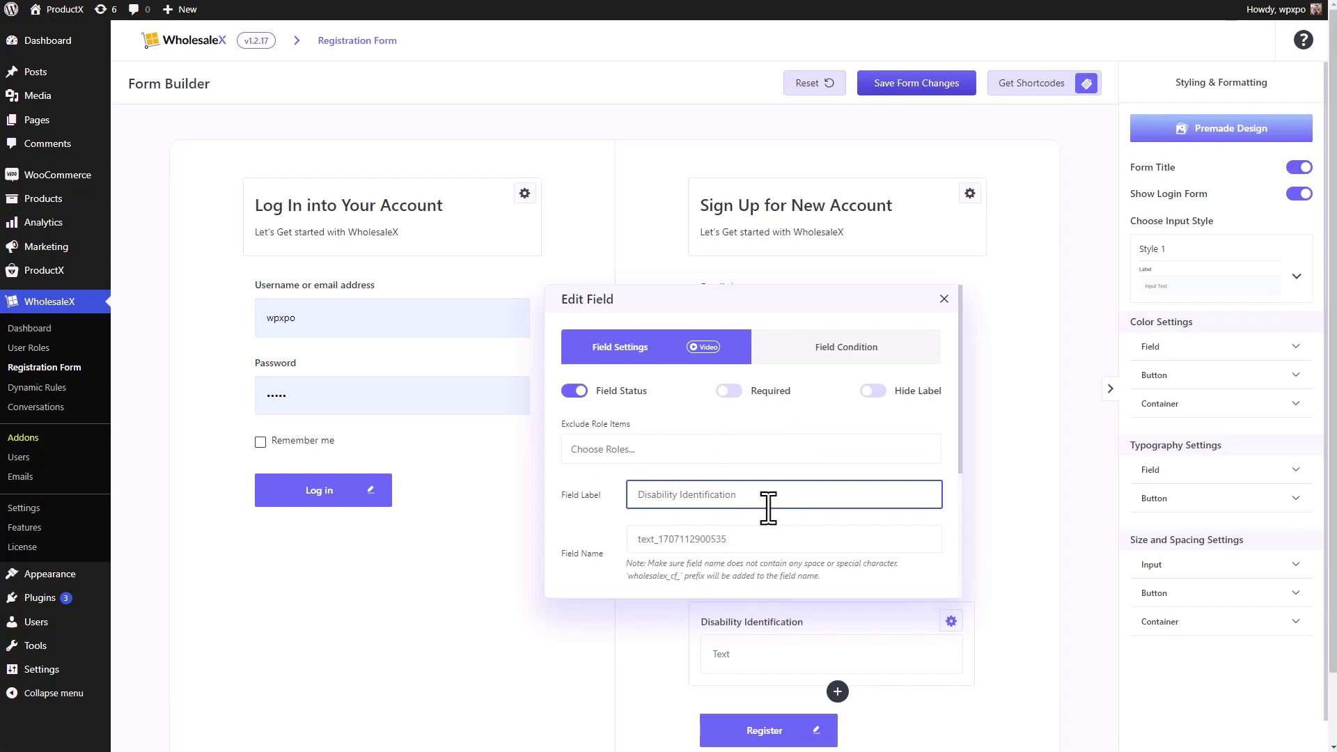
{"action": "scroll", "coordinate": [759, 507], "scroll_direction": "down", "scroll_amount": 1}
{"action": "scroll", "coordinate": [674, 553], "scroll_direction": "down", "scroll_amount": 1}
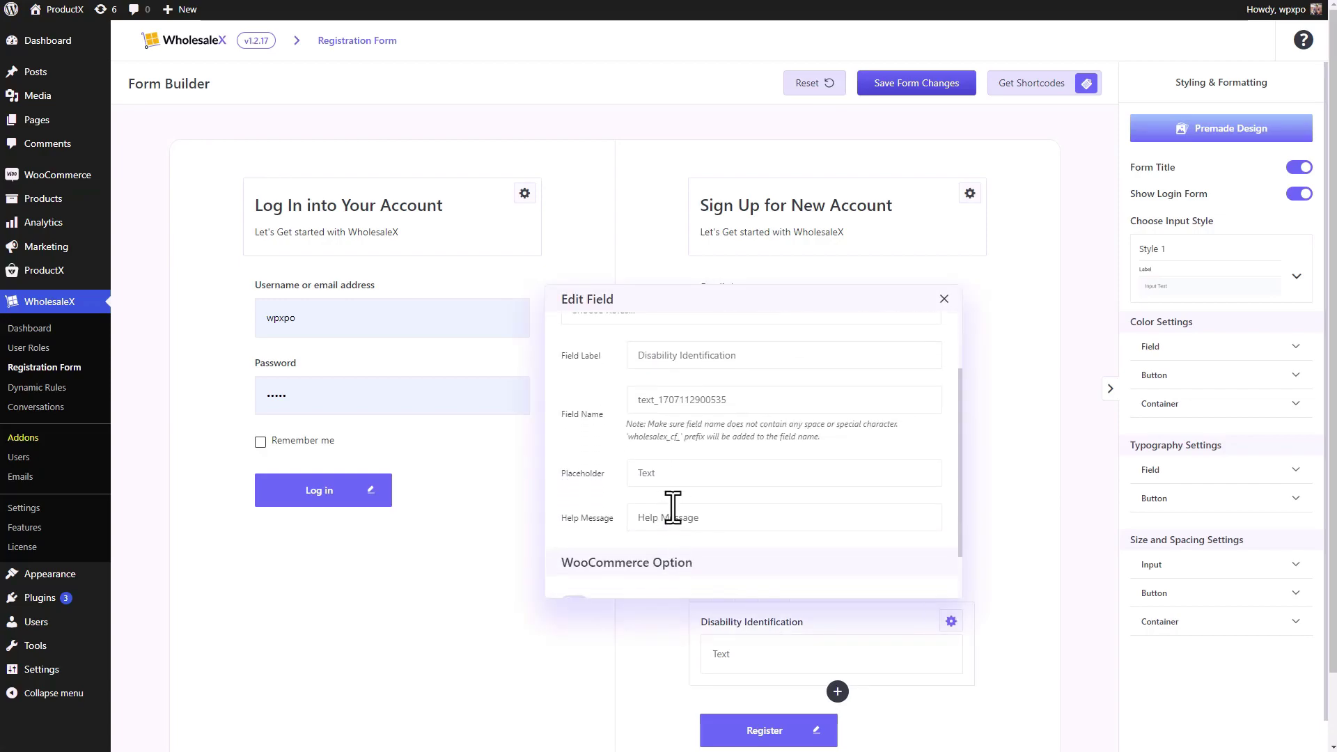
{"action": "left_click", "coordinate": [677, 482]}
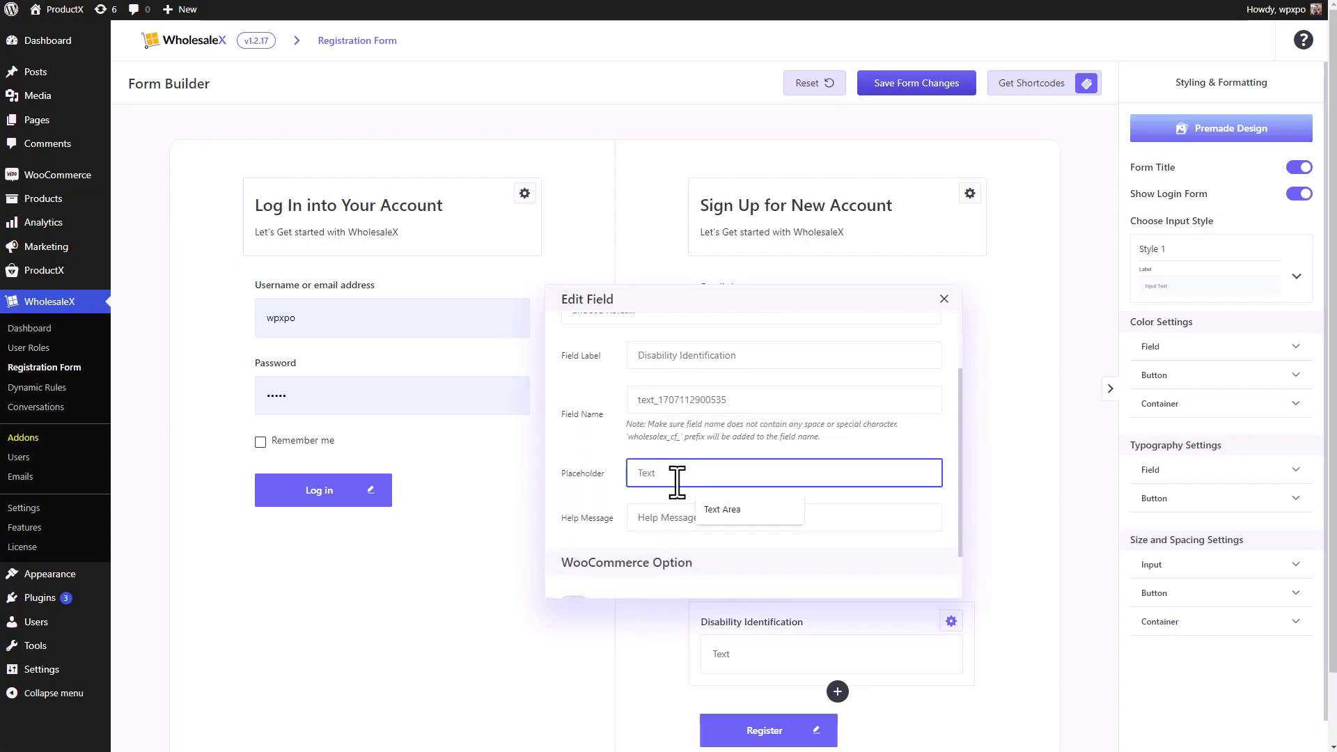
{"action": "left_click_drag", "start_coordinate": [671, 474], "coordinate": [632, 474]}
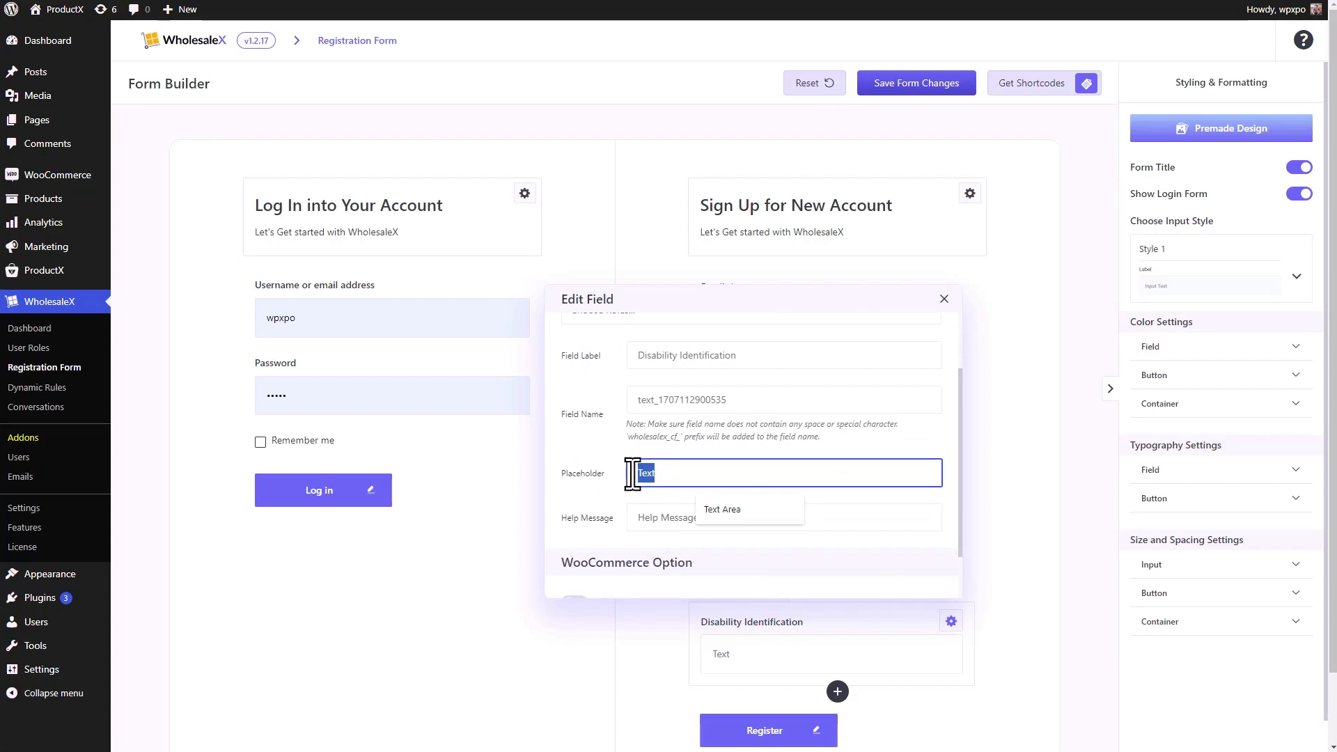
{"action": "type", "text": "Enter ID here"}
{"action": "key", "text": "Escape"}
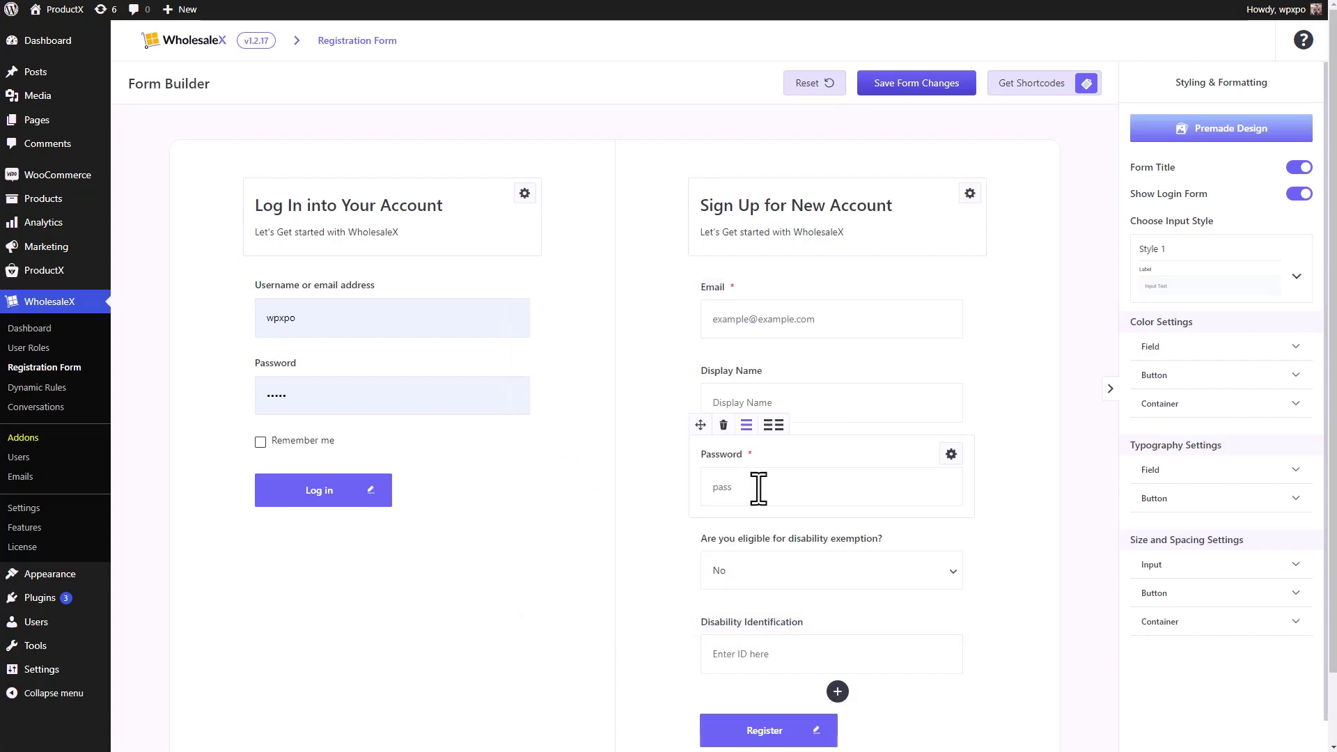
- Save the form, reload the live registration page, and choose Yes to reveal Disability Identification
{"action": "left_click", "coordinate": [917, 85]}
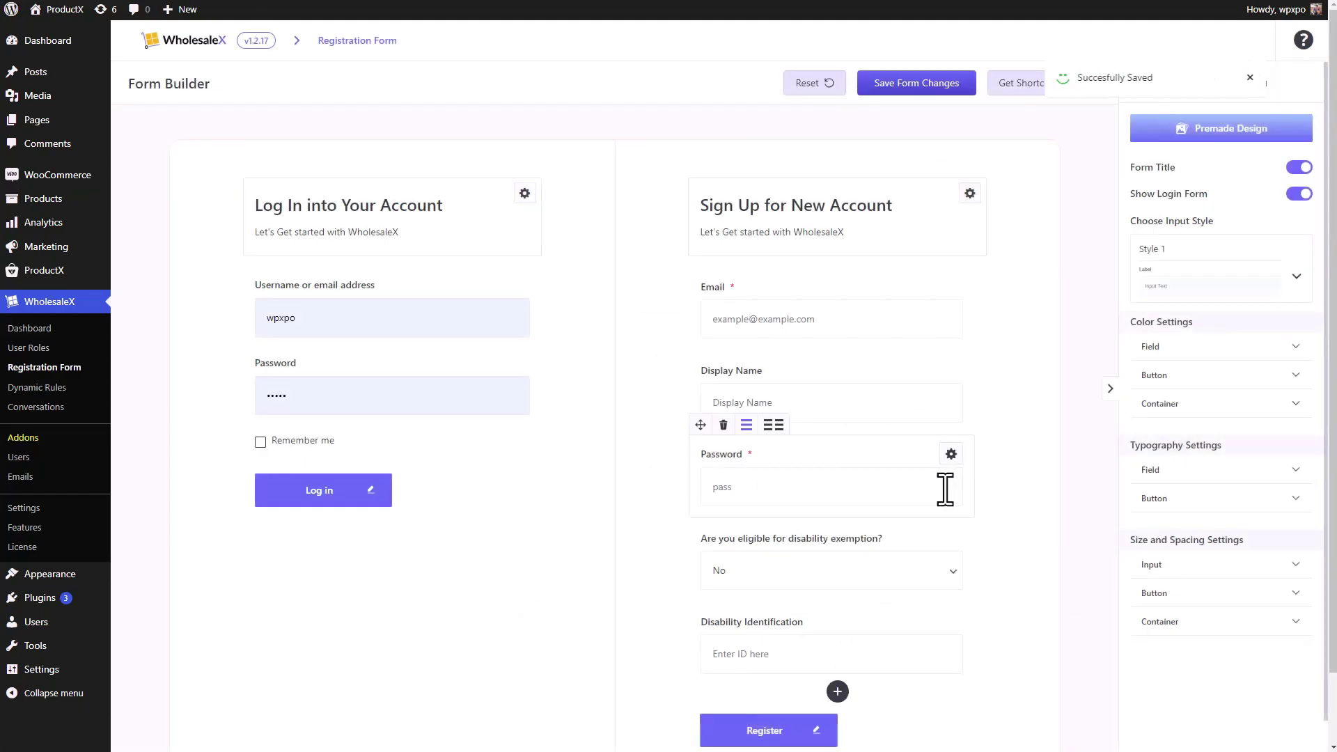
{"action": "key", "text": "alt+Tab"}
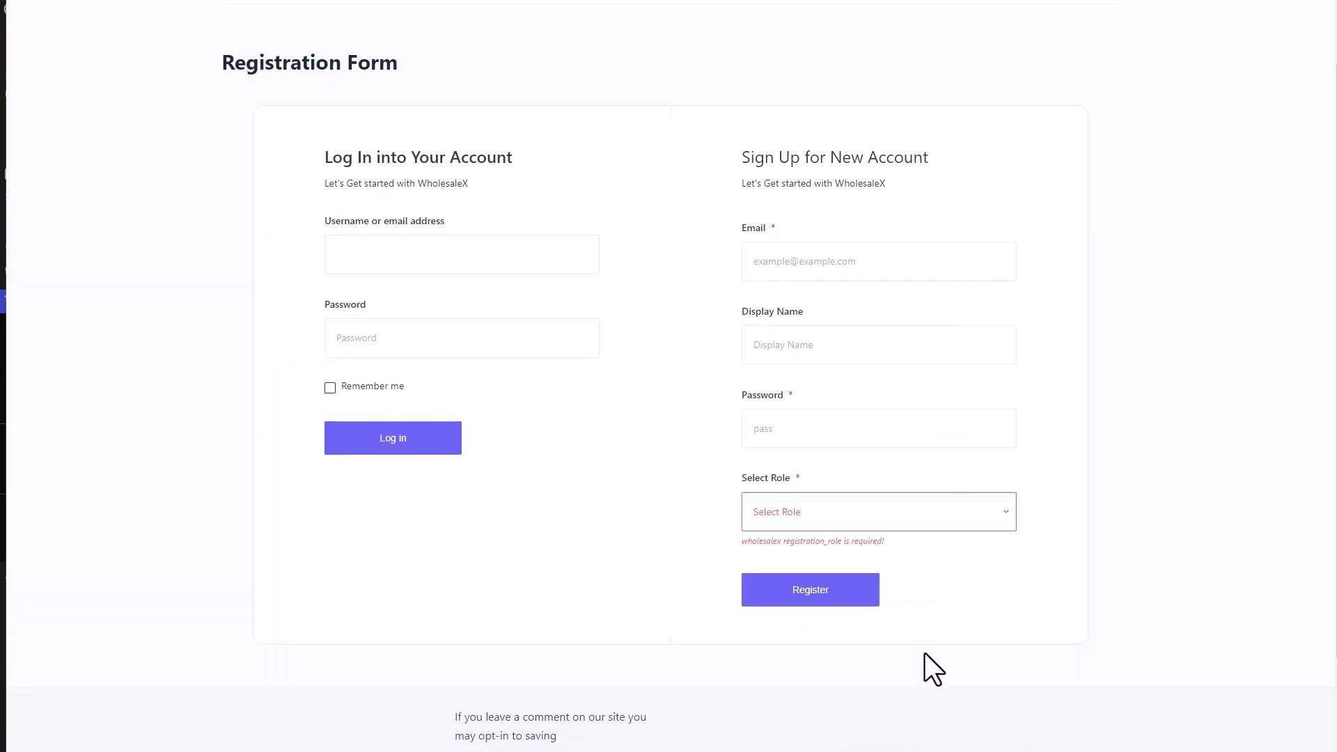
{"action": "key", "text": "F5"}
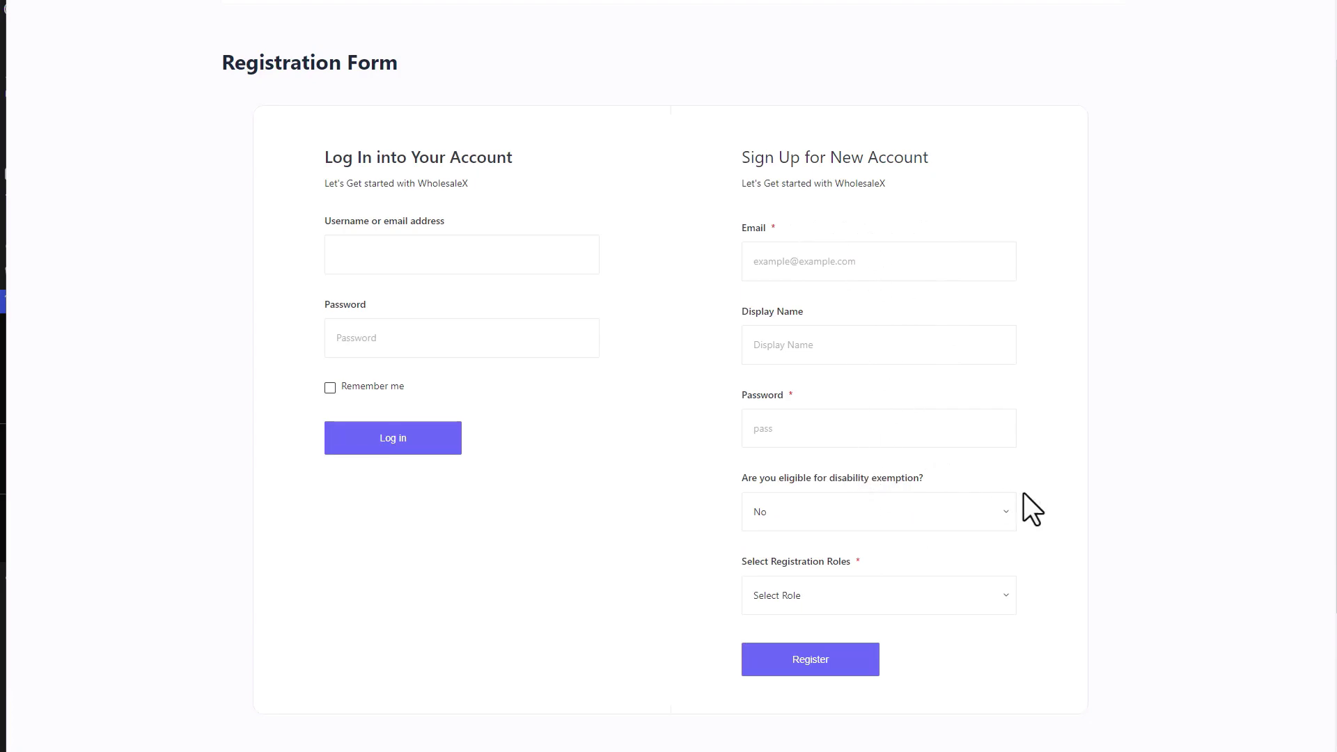
{"action": "left_click", "coordinate": [980, 509]}
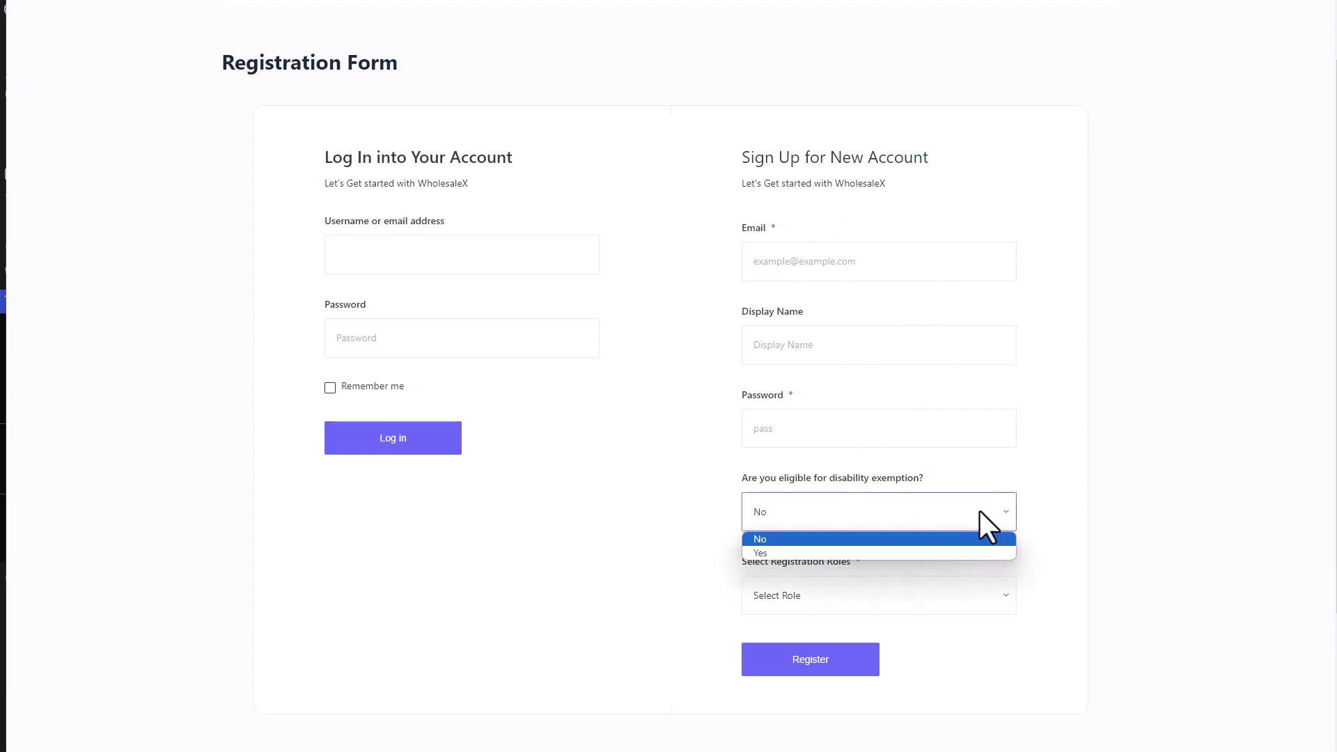
{"action": "left_click", "coordinate": [874, 538]}
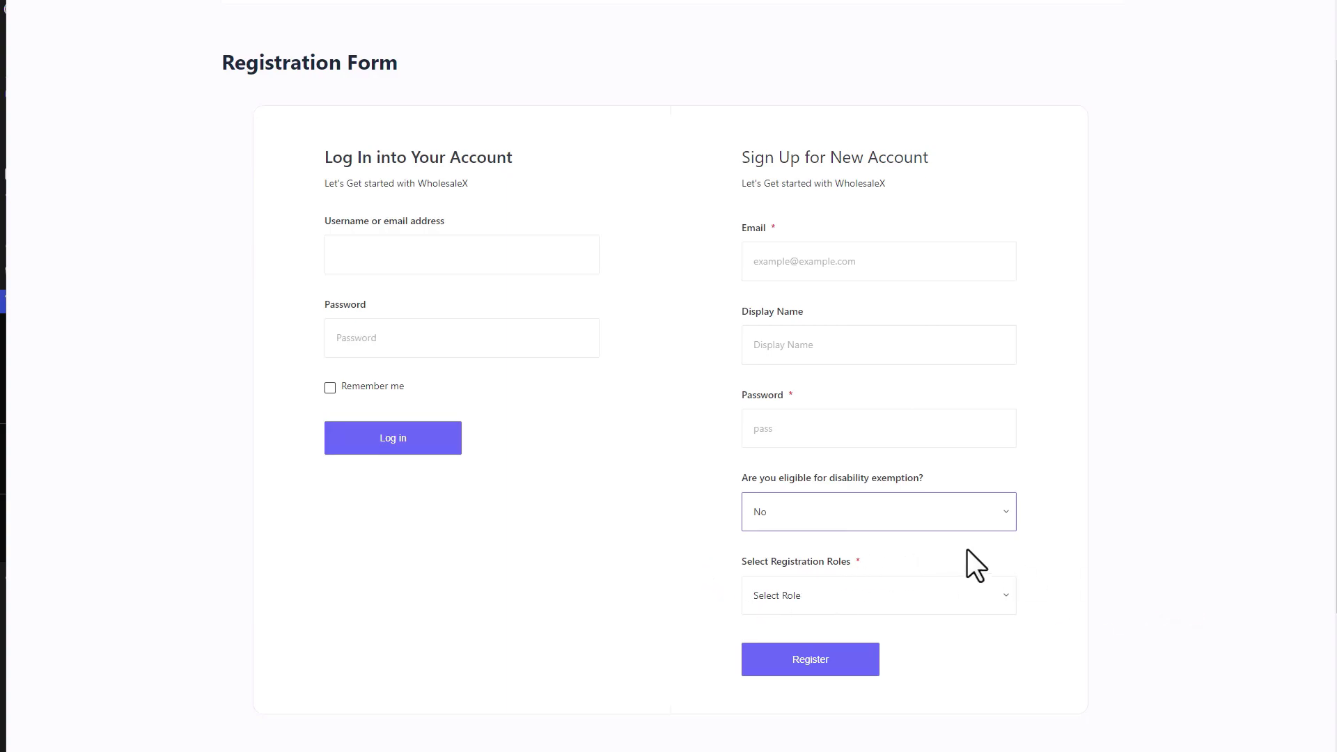
{"action": "left_click", "coordinate": [1001, 516]}
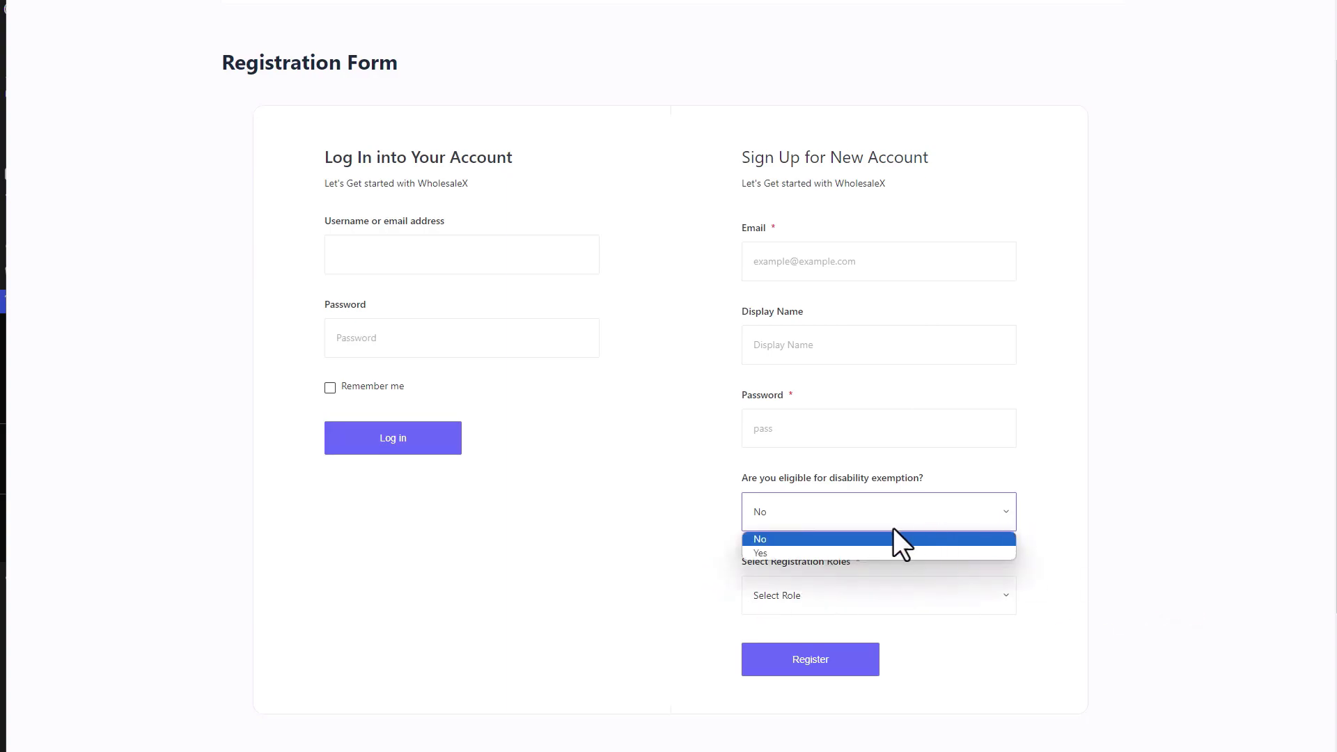
{"action": "left_click", "coordinate": [855, 553]}
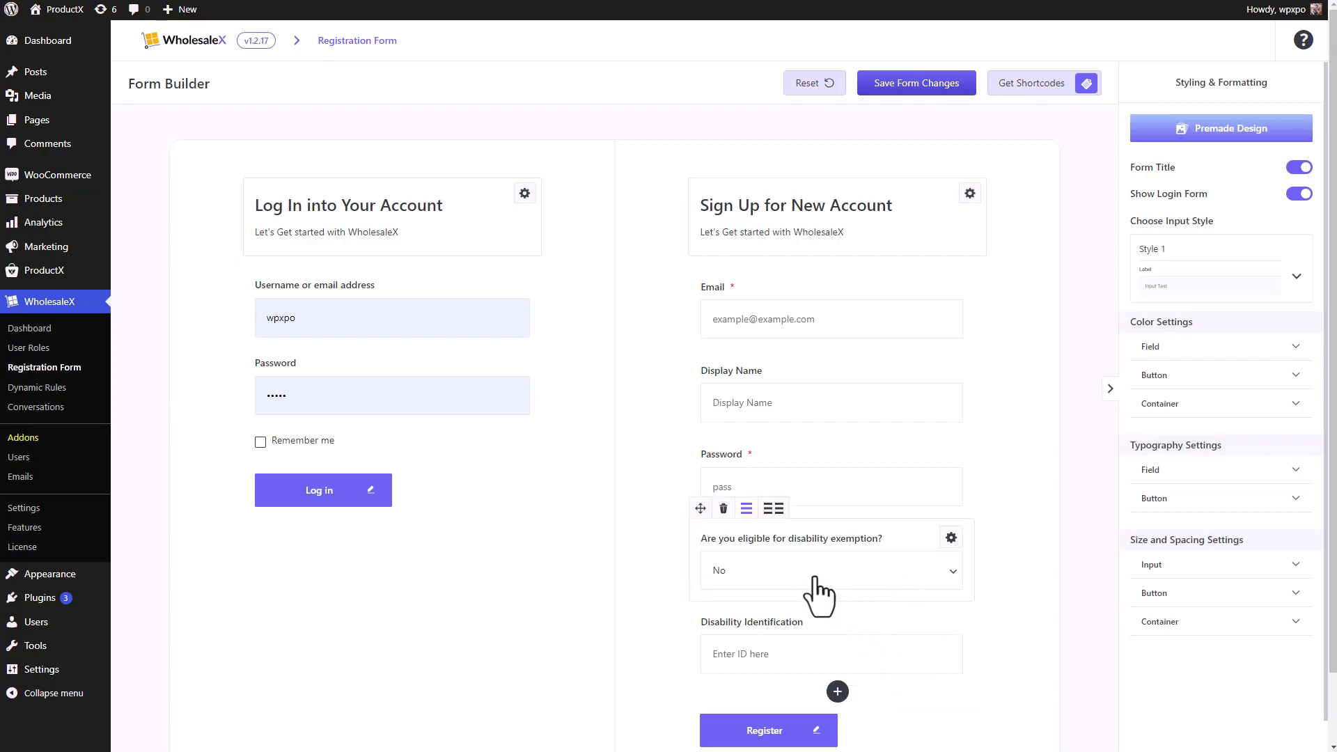
- Add a Select Role field and drag it above the disability question
{"action": "left_click", "coordinate": [838, 691]}
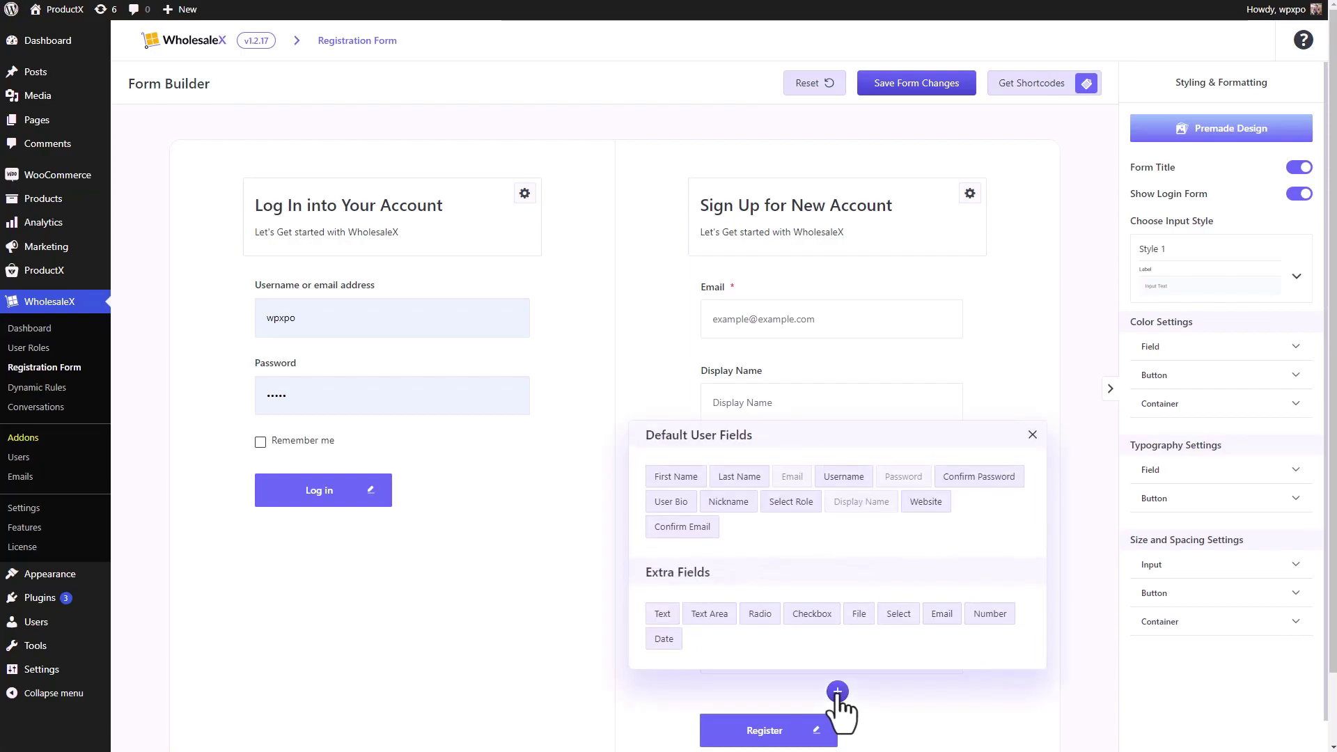
{"action": "left_click", "coordinate": [791, 501]}
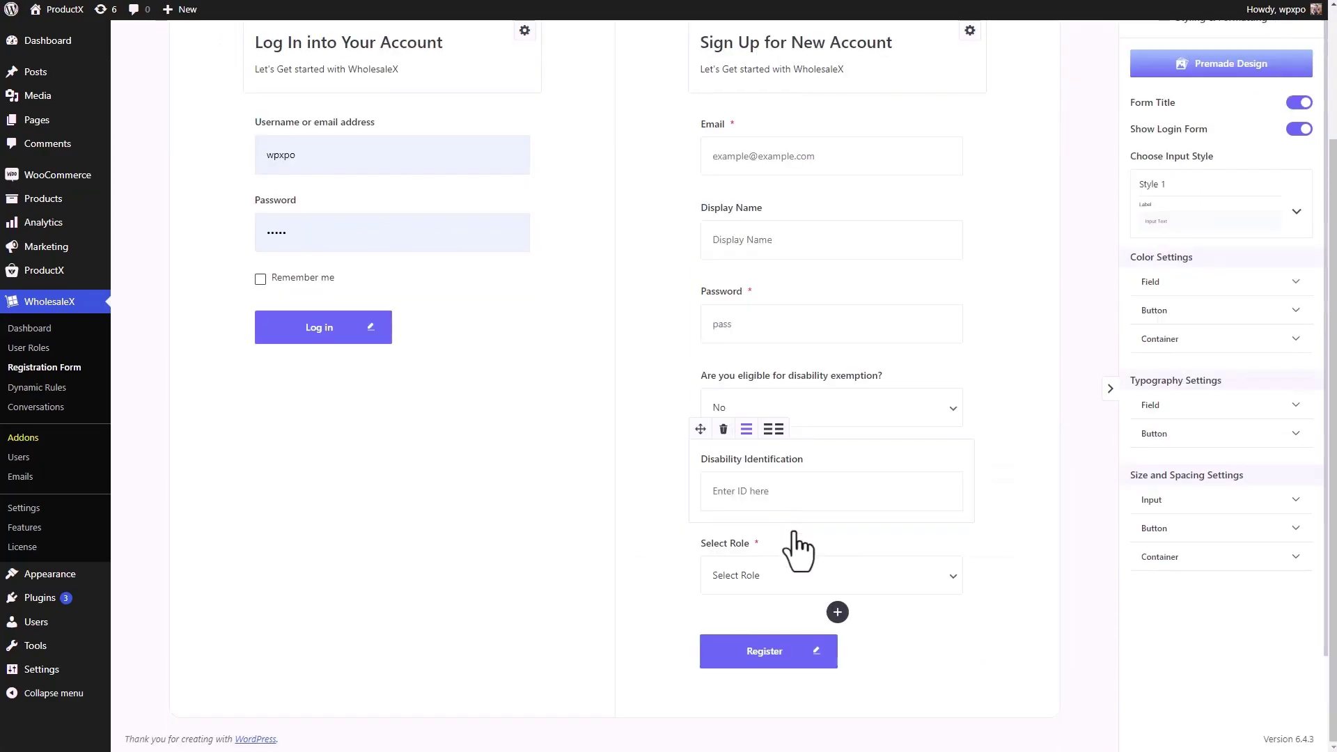
{"action": "left_click_drag", "start_coordinate": [705, 519], "coordinate": [707, 380]}
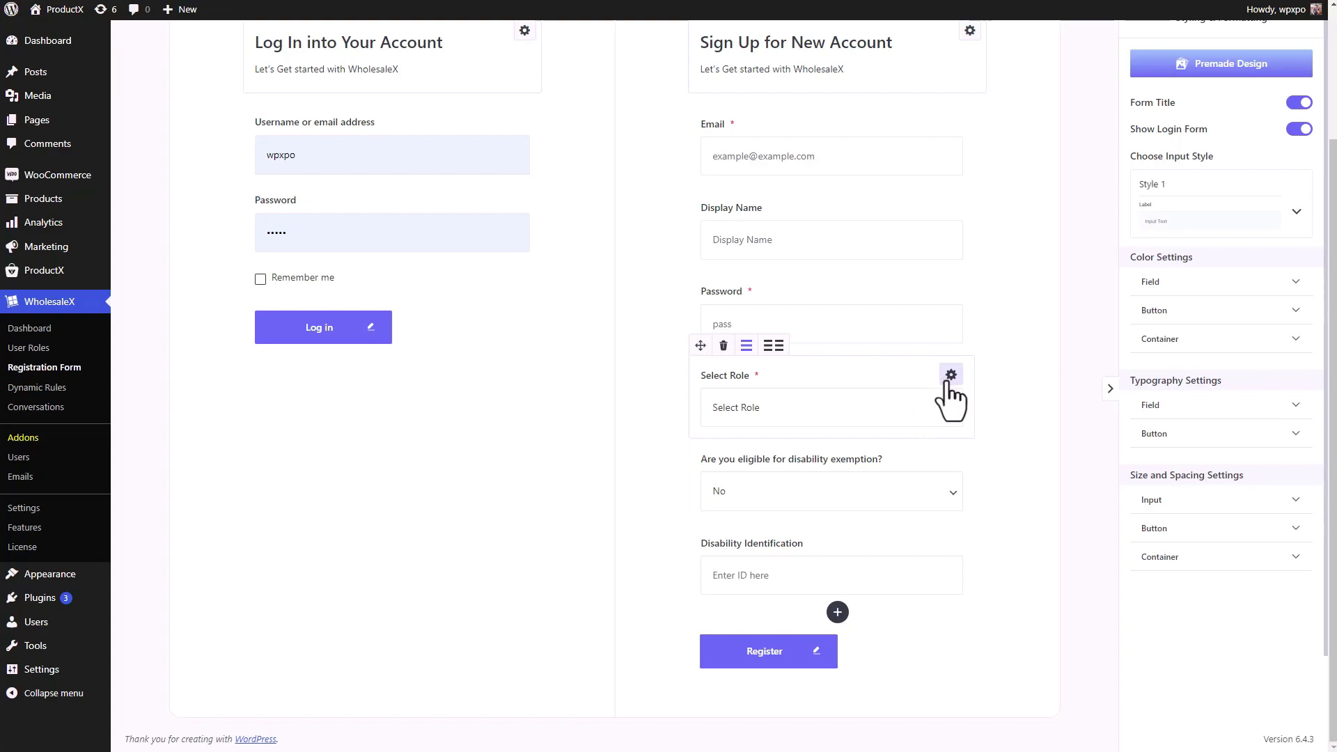
- Test the dropdowns by choosing the Disability Vat Exemption role and answering Yes to eligibility
{"action": "left_click", "coordinate": [950, 407]}
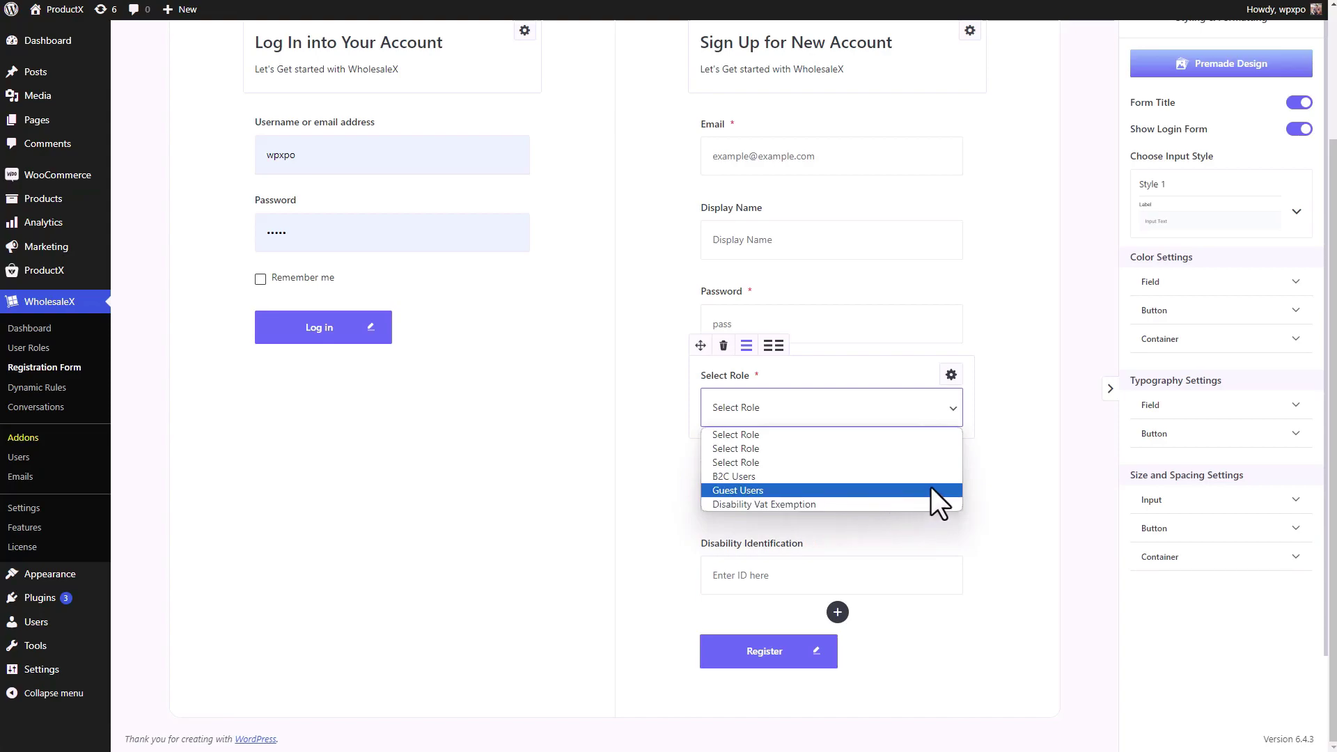
{"action": "left_click", "coordinate": [948, 433]}
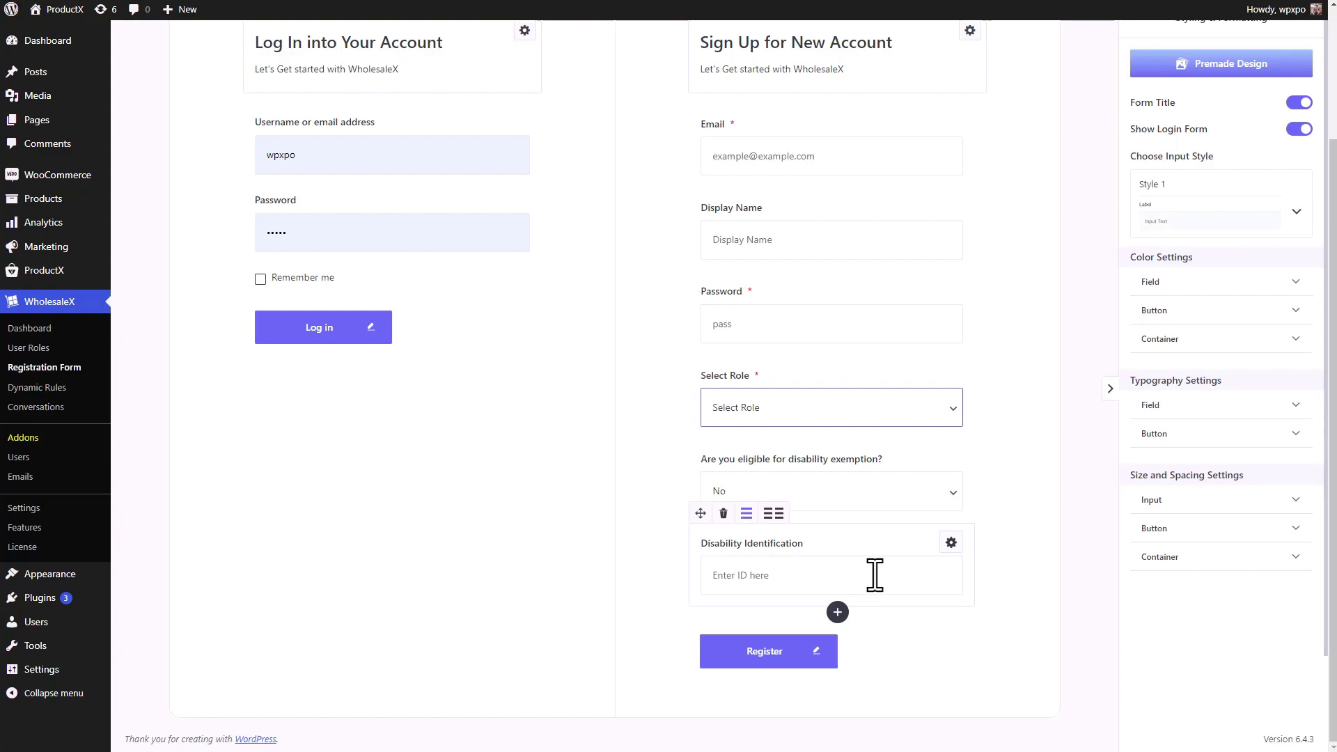
{"action": "left_click", "coordinate": [877, 411]}
{"action": "left_click", "coordinate": [805, 505]}
{"action": "left_click", "coordinate": [855, 508]}
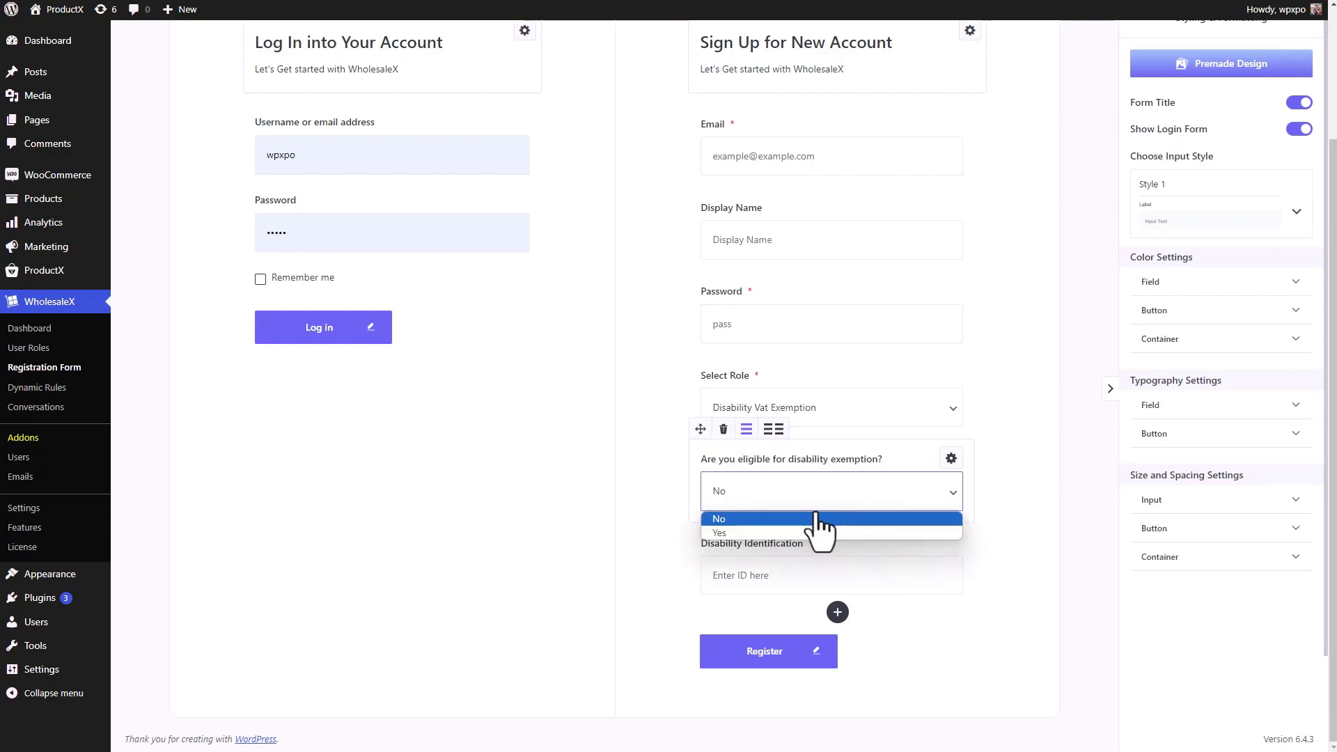
{"action": "left_click", "coordinate": [784, 530]}
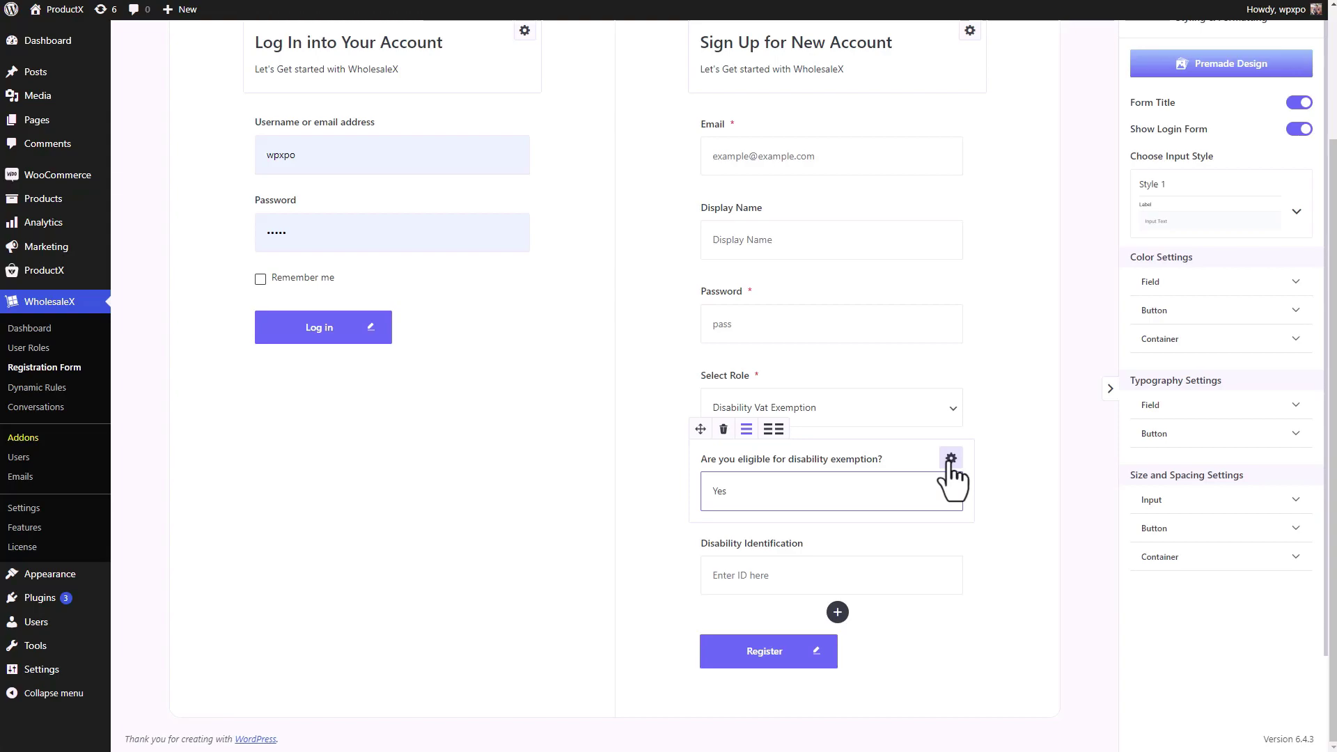
- Give the eligibility question a display condition of Select Role Equal
{"action": "left_click", "coordinate": [950, 459]}
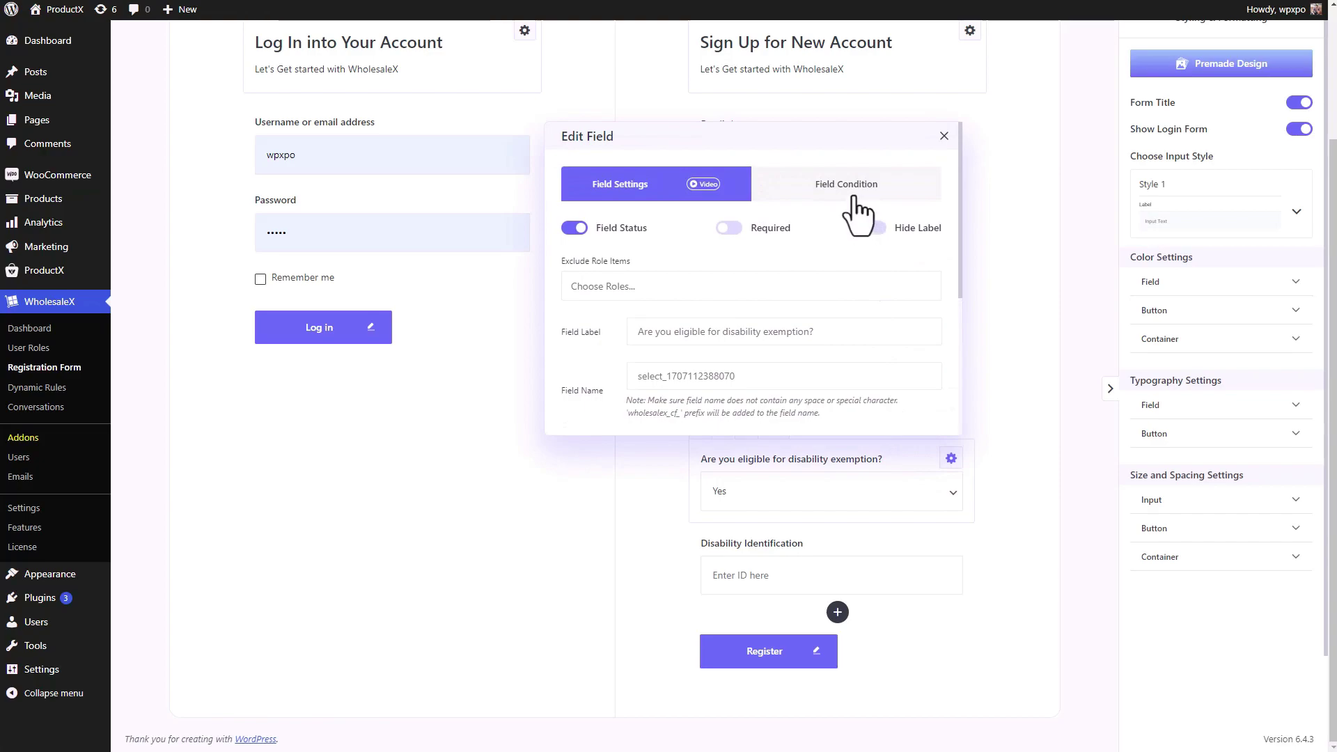
{"action": "left_click", "coordinate": [853, 199]}
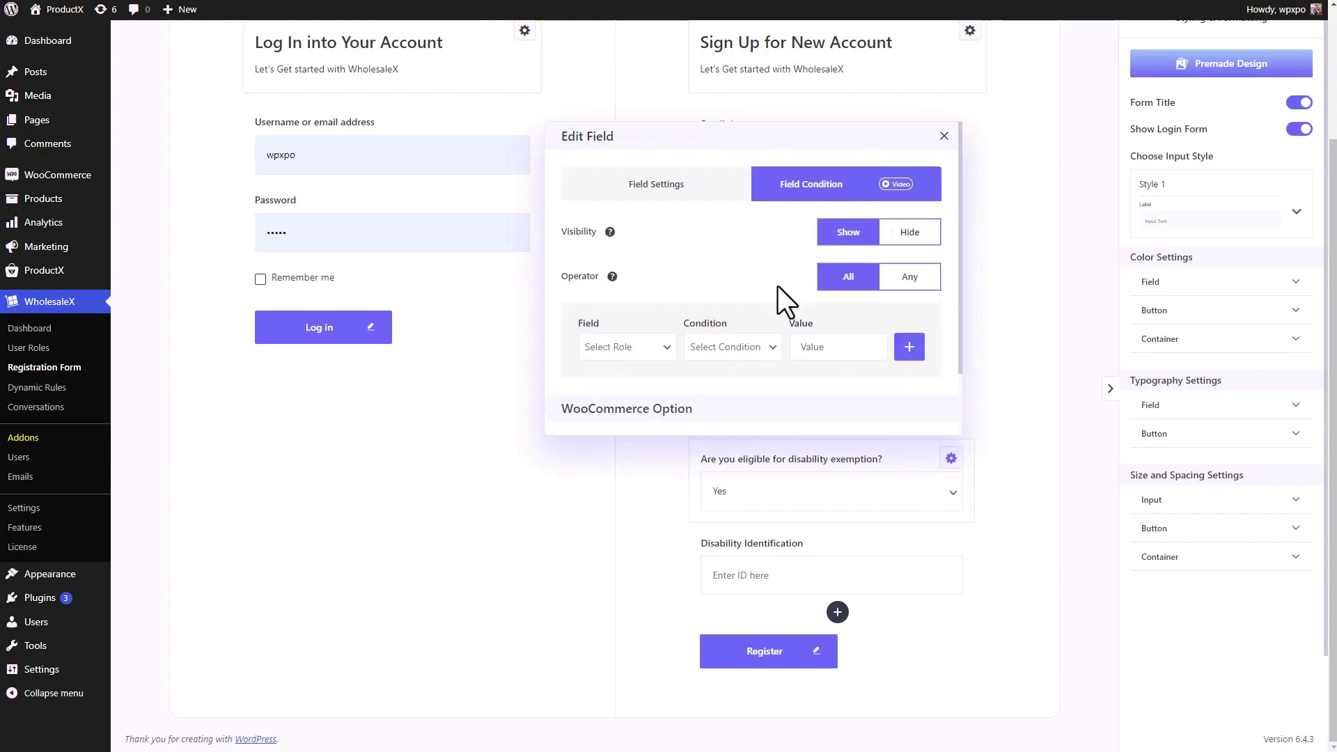
{"action": "left_click", "coordinate": [655, 360]}
{"action": "left_click", "coordinate": [623, 427]}
{"action": "left_click", "coordinate": [744, 346]}
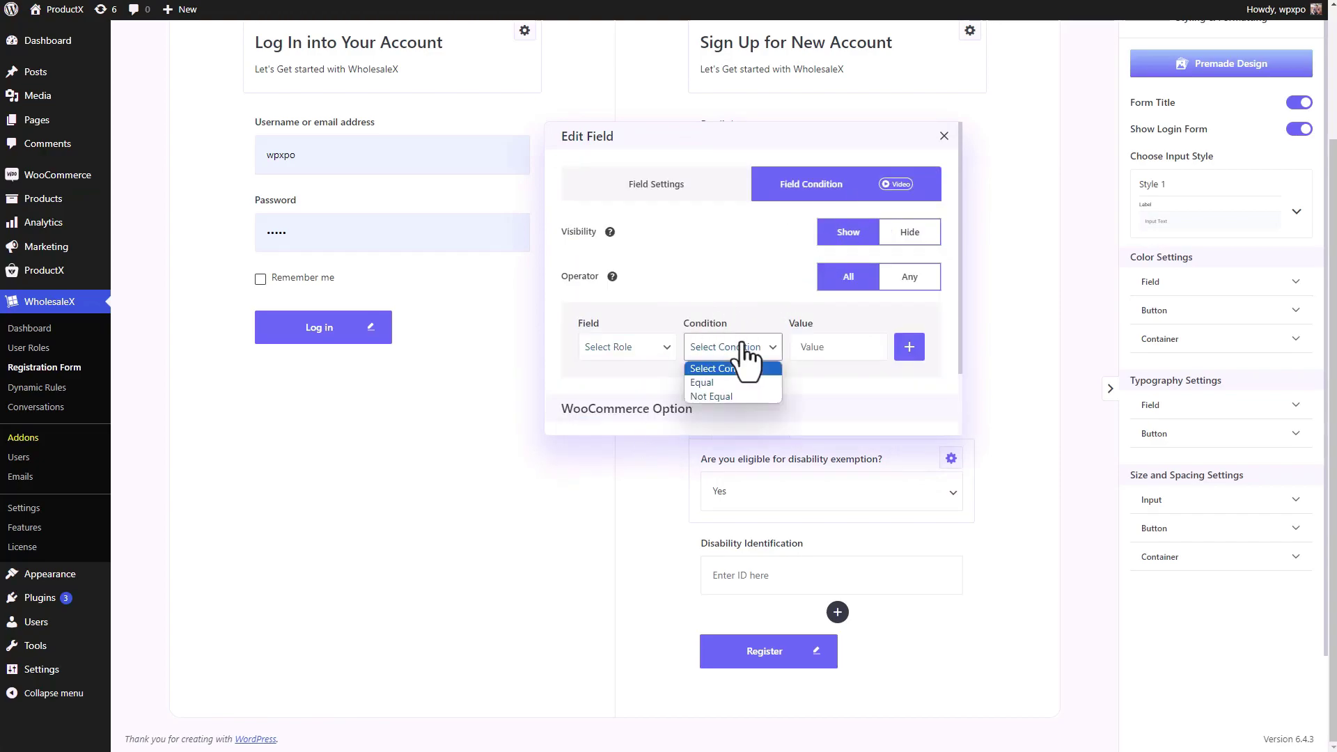
{"action": "left_click", "coordinate": [724, 381]}
{"action": "left_click", "coordinate": [828, 349]}
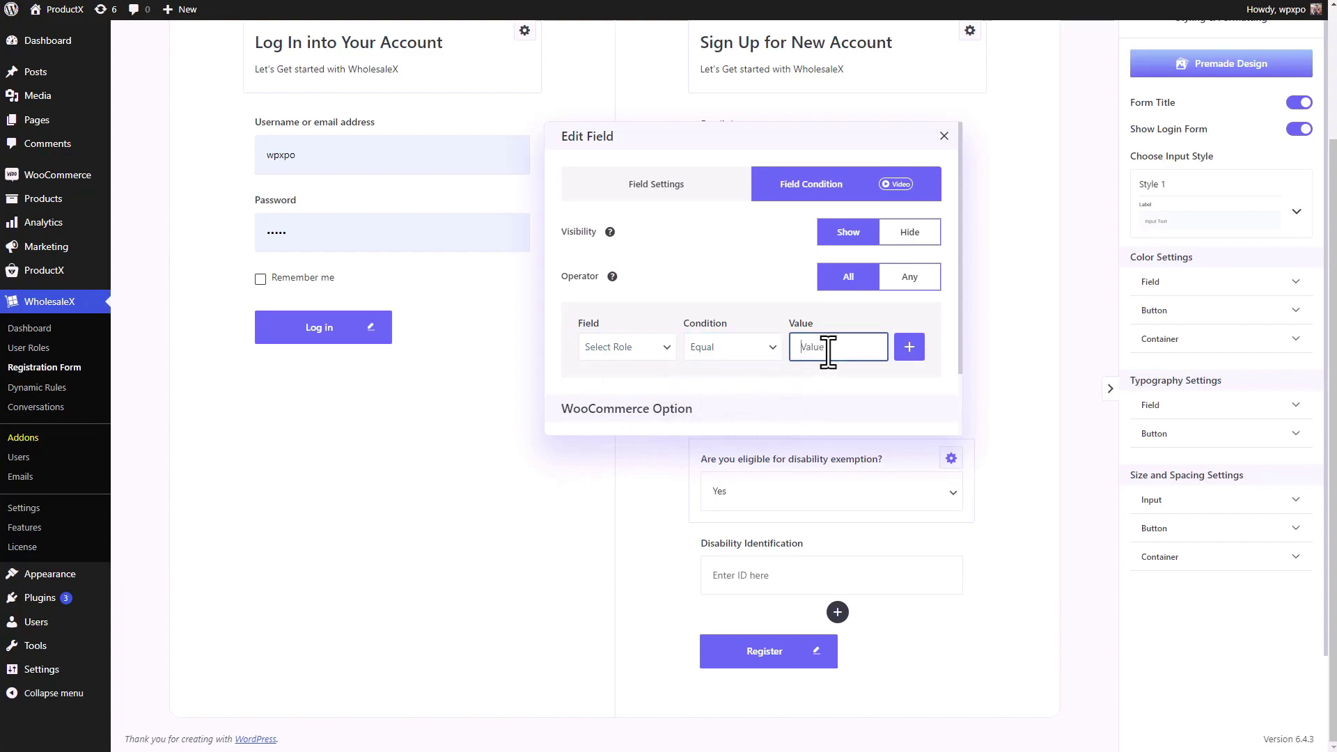
{"action": "left_click", "coordinate": [944, 137]}
- Copy the Disability Vat Exemption role value from the Select Role field's settings
{"action": "left_click", "coordinate": [951, 375]}
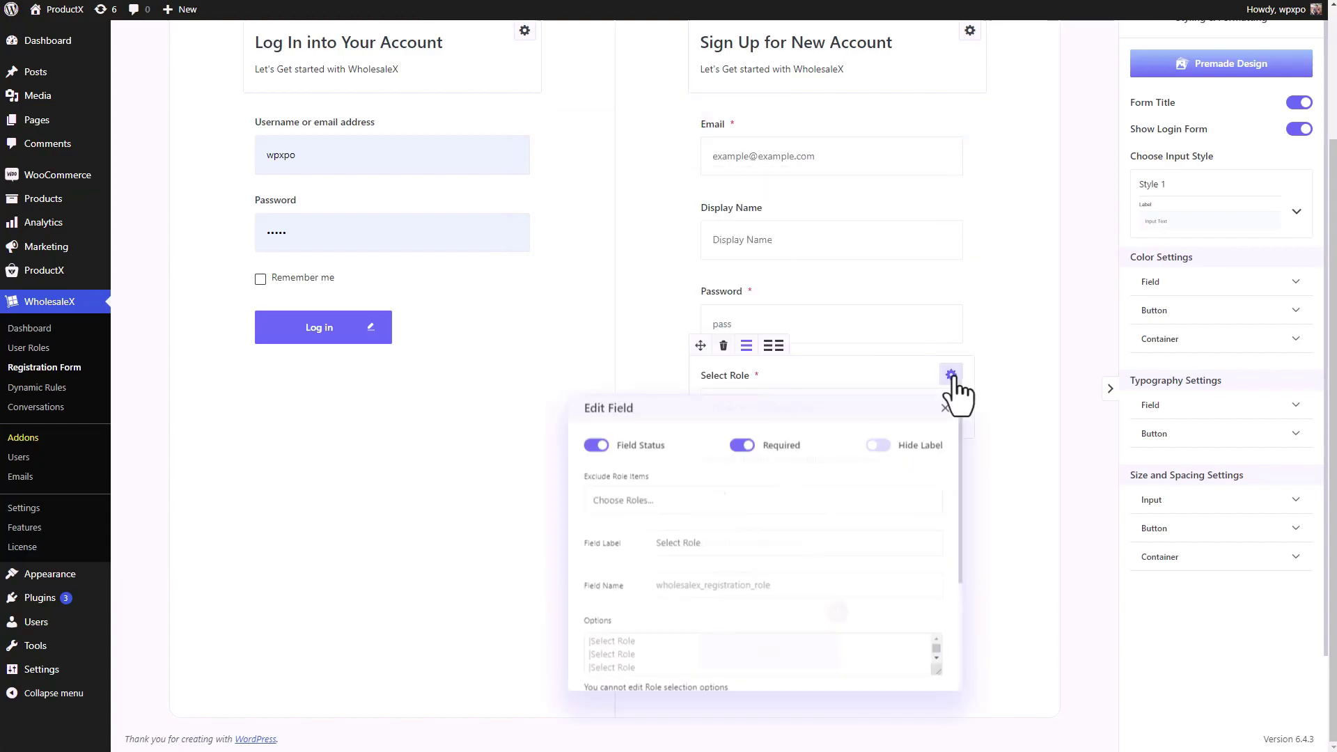
{"action": "scroll", "coordinate": [748, 489], "scroll_direction": "down", "scroll_amount": 5}
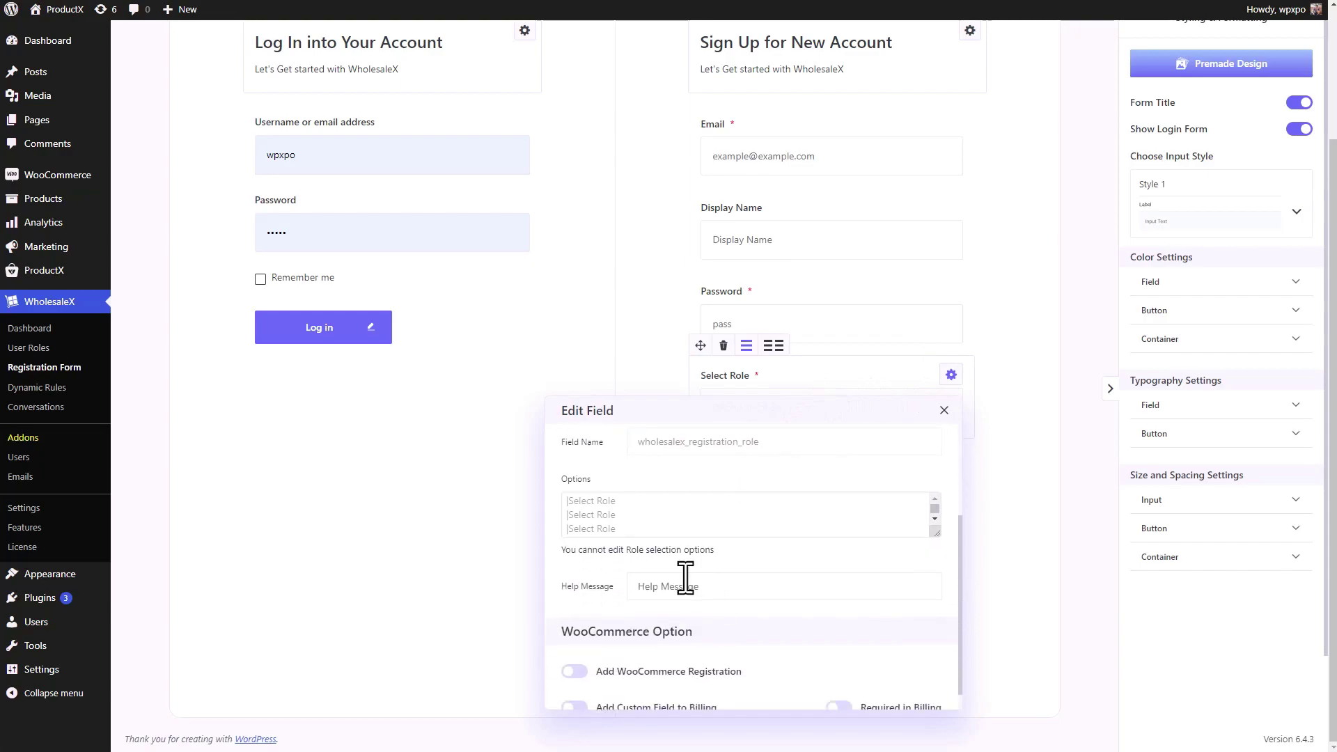
{"action": "scroll", "coordinate": [686, 577], "scroll_direction": "up", "scroll_amount": 3}
{"action": "scroll", "coordinate": [646, 627], "scroll_direction": "down", "scroll_amount": 1}
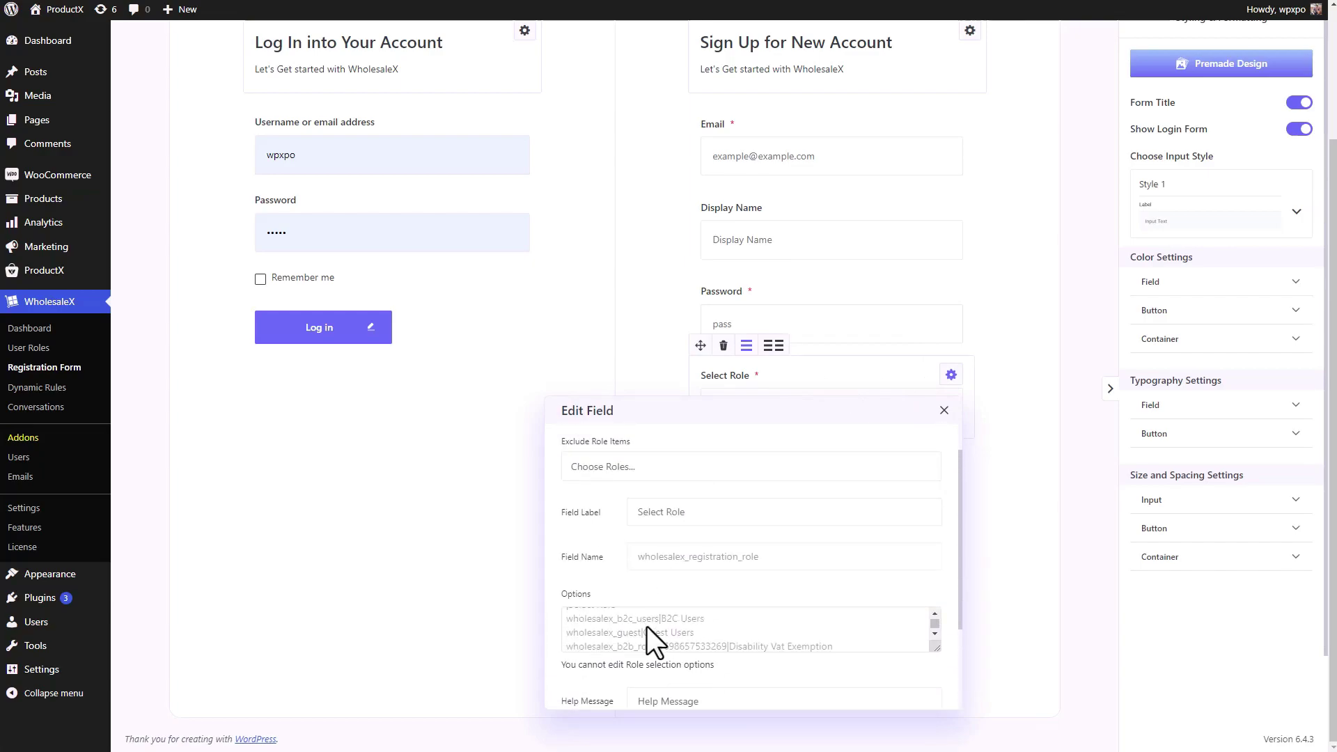
{"action": "scroll", "coordinate": [646, 627], "scroll_direction": "down", "scroll_amount": 1}
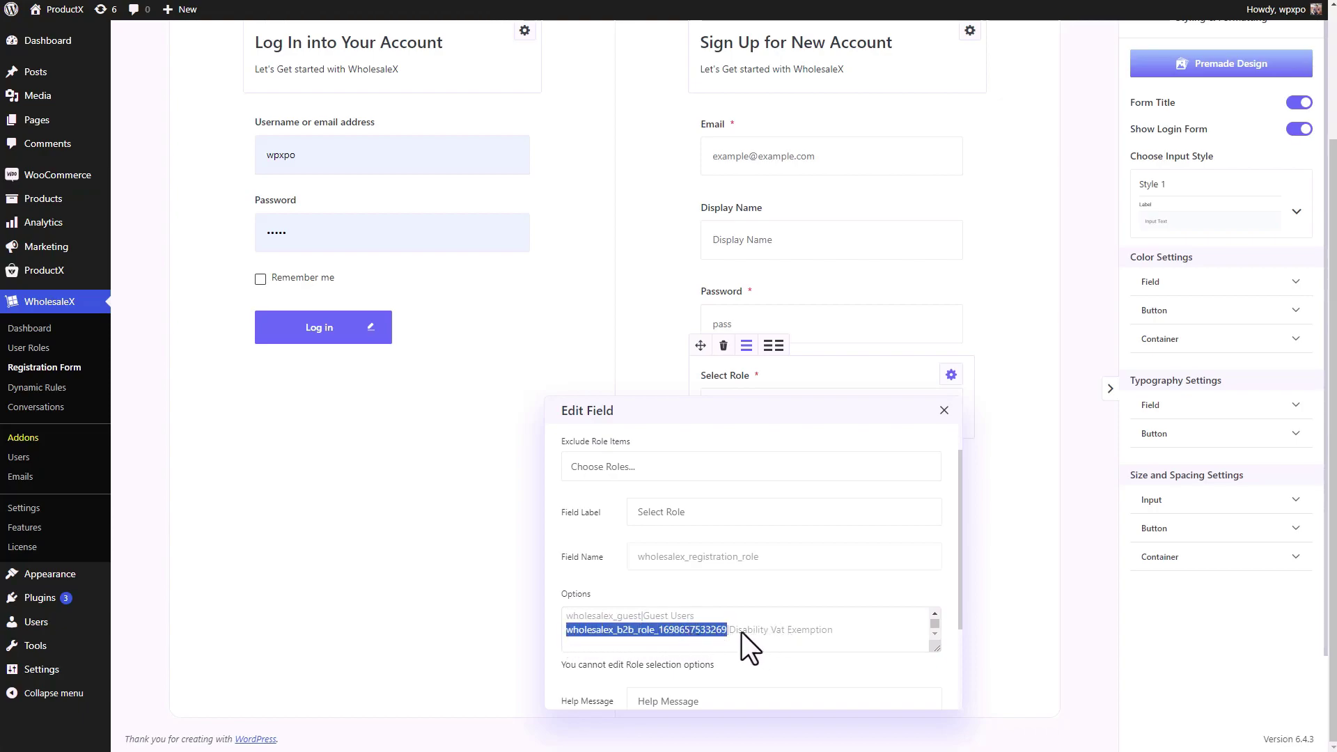
{"action": "left_click", "coordinate": [944, 411]}
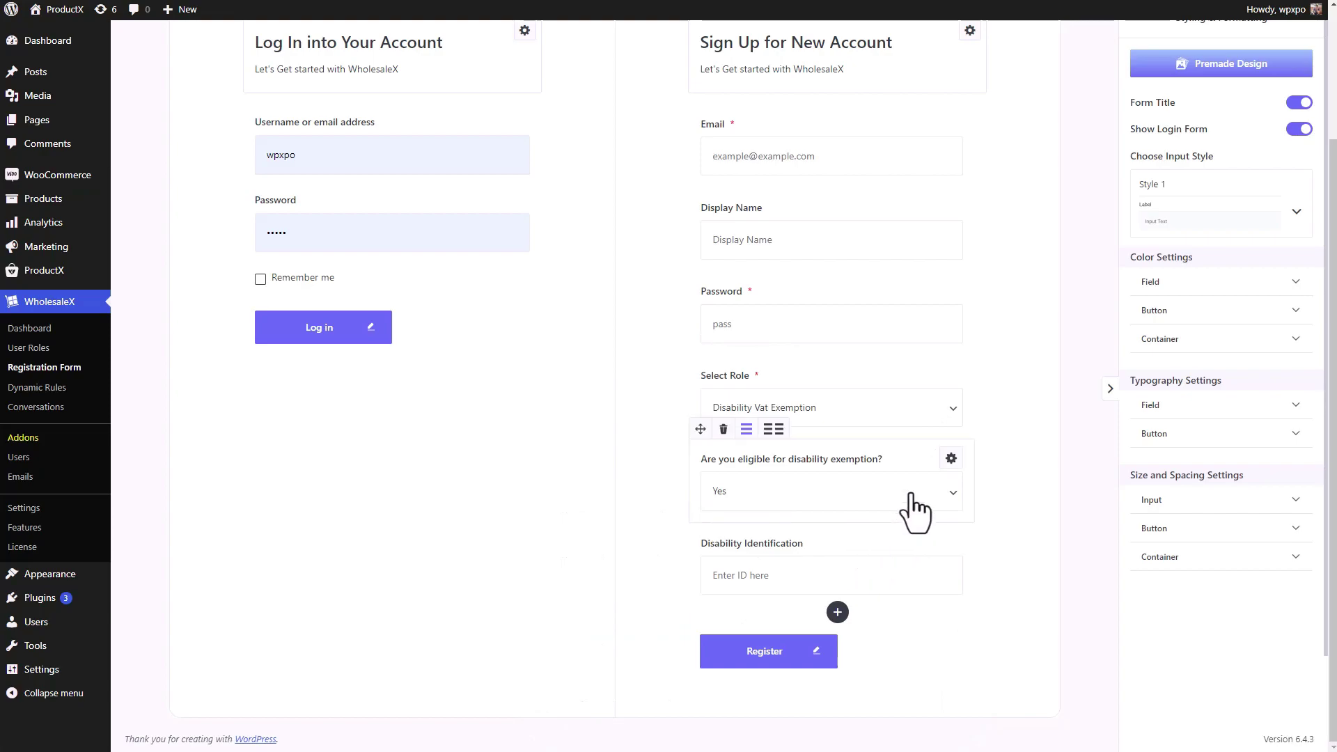
- Paste the role value into the eligibility condition and save the form changes
{"action": "left_click", "coordinate": [950, 459]}
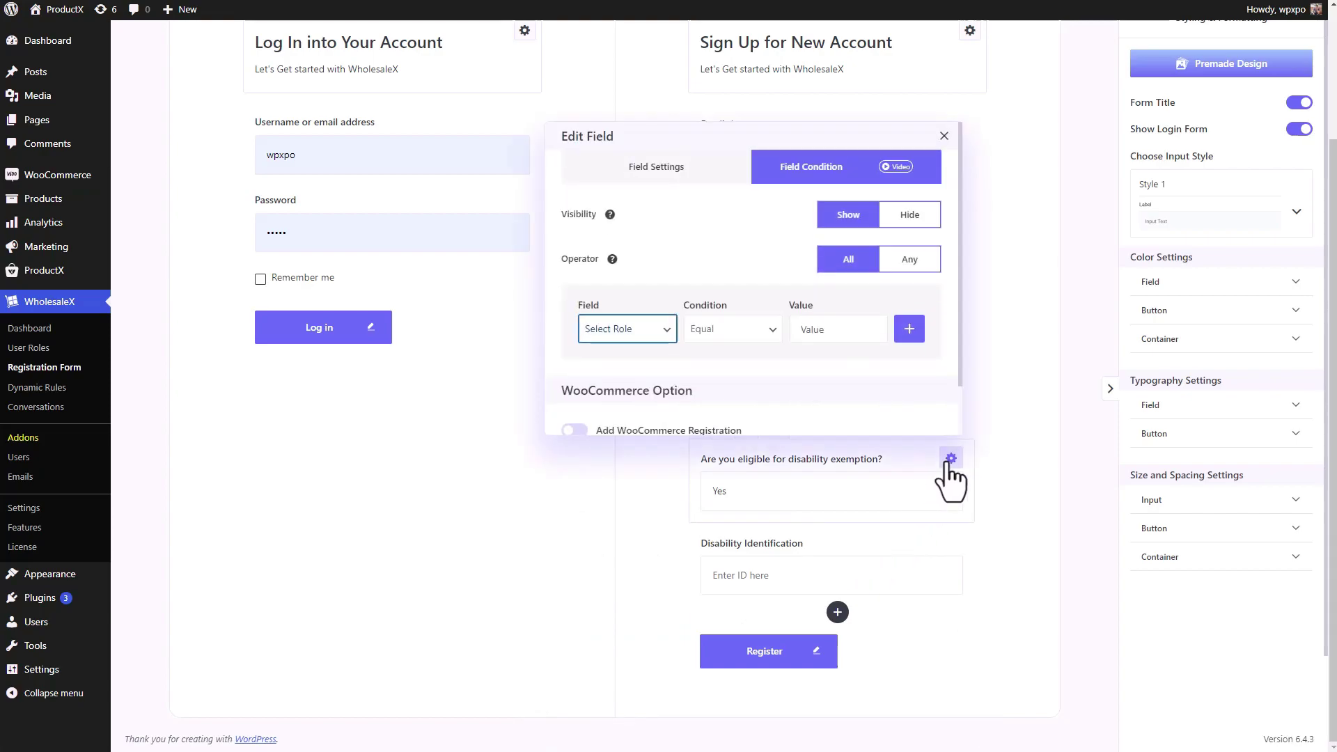
{"action": "left_click", "coordinate": [838, 344]}
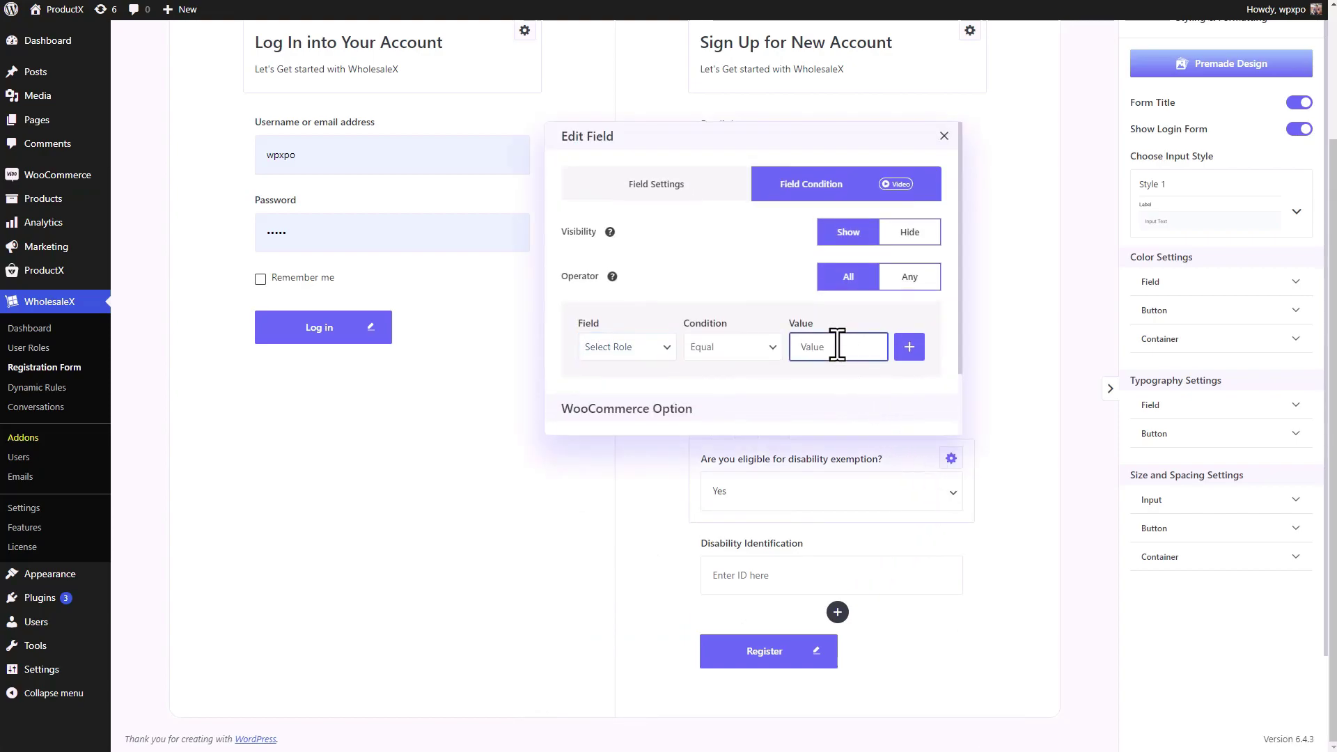
{"action": "key", "text": "ctrl+v"}
{"action": "left_click", "coordinate": [917, 286]}
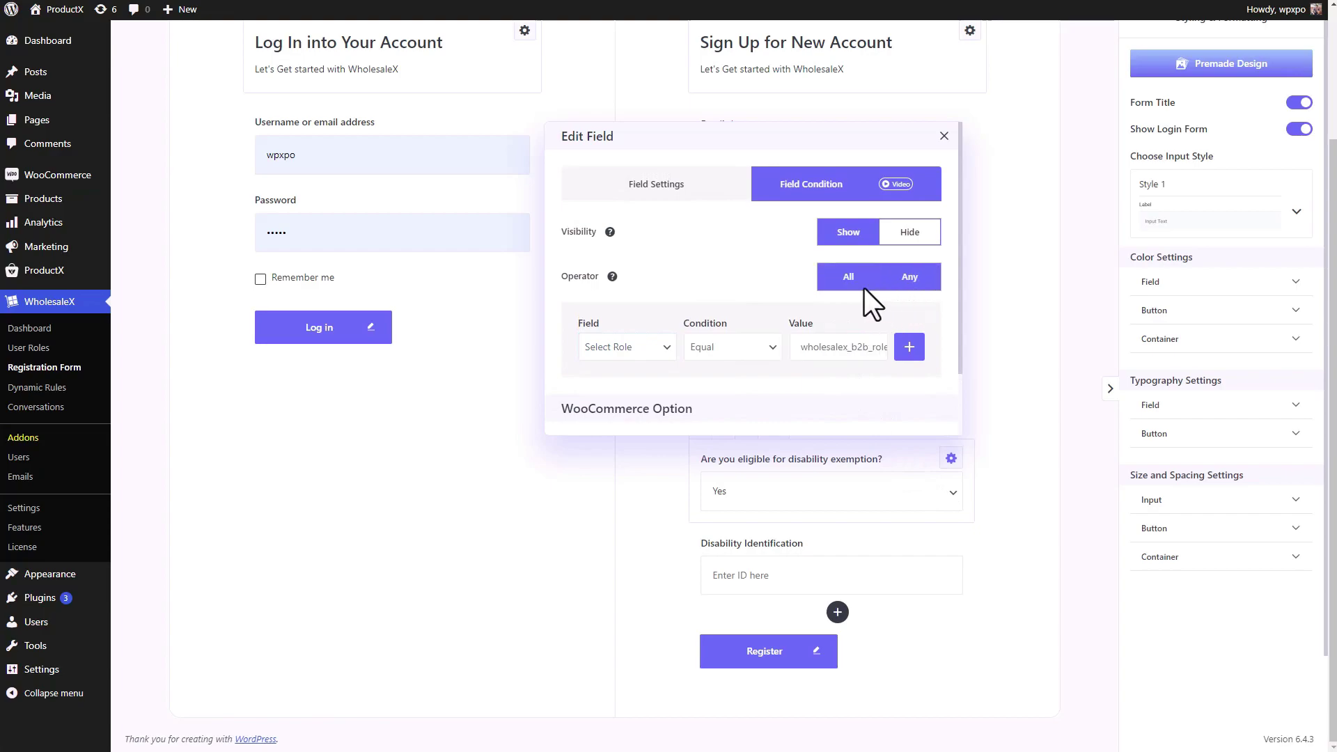
{"action": "left_click", "coordinate": [945, 136]}
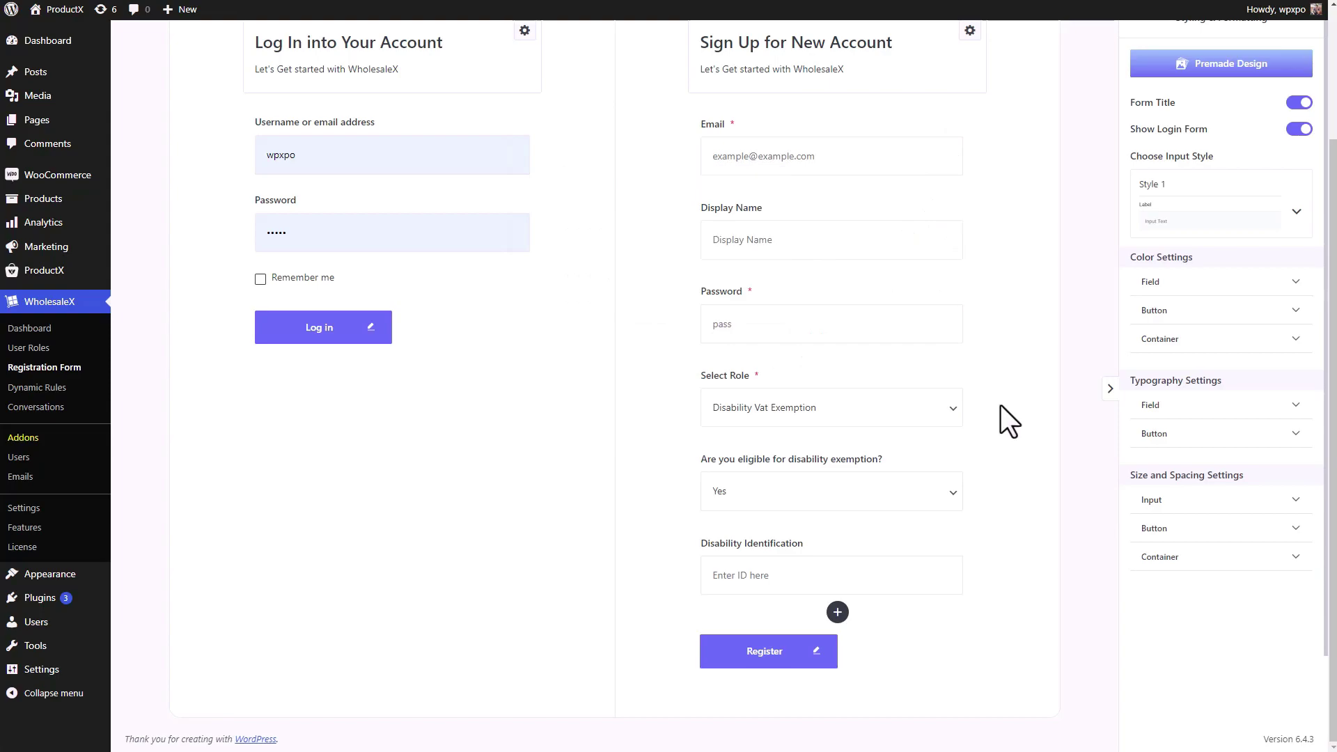
{"action": "scroll", "coordinate": [1001, 408], "scroll_direction": "up", "scroll_amount": 2}
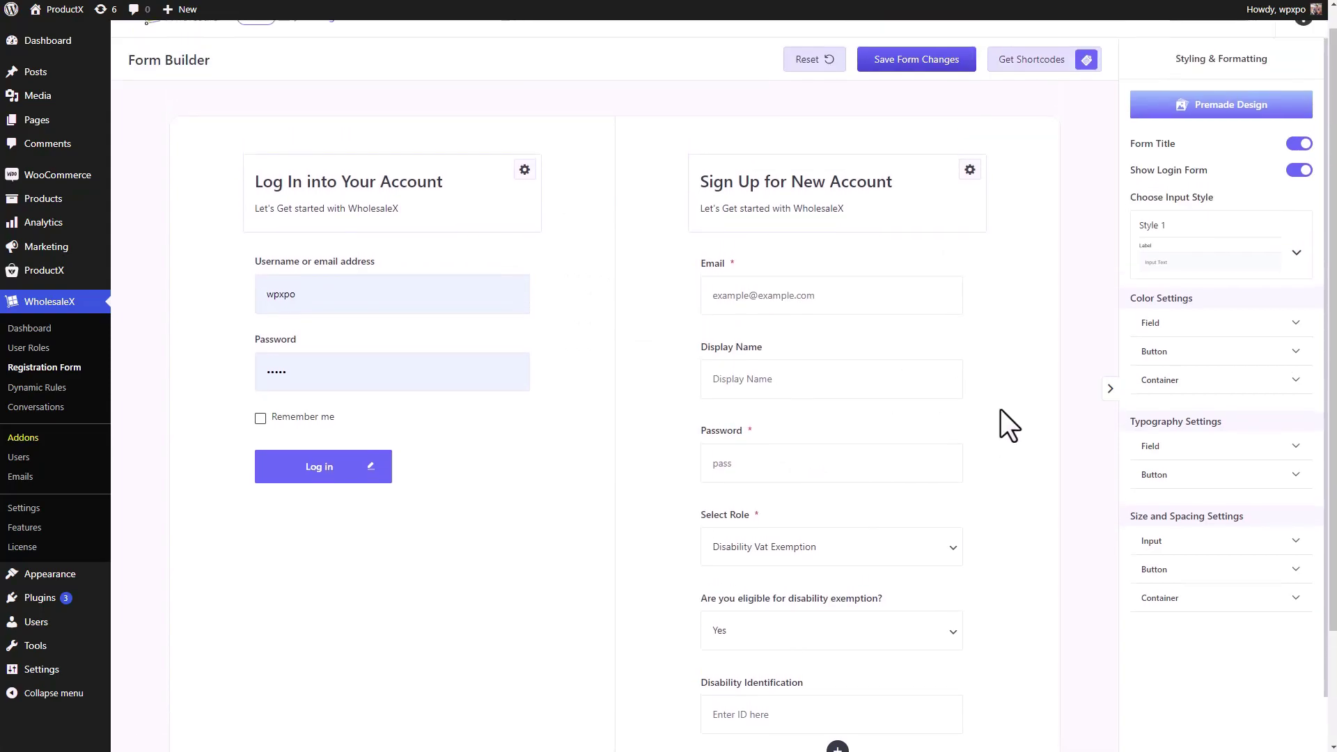
{"action": "left_click", "coordinate": [898, 76]}
- Add a 'Select Role equals Disability Vat Exemption' condition to Disability Identification's field conditions
{"action": "scroll", "coordinate": [989, 418], "scroll_direction": "down", "scroll_amount": 1}
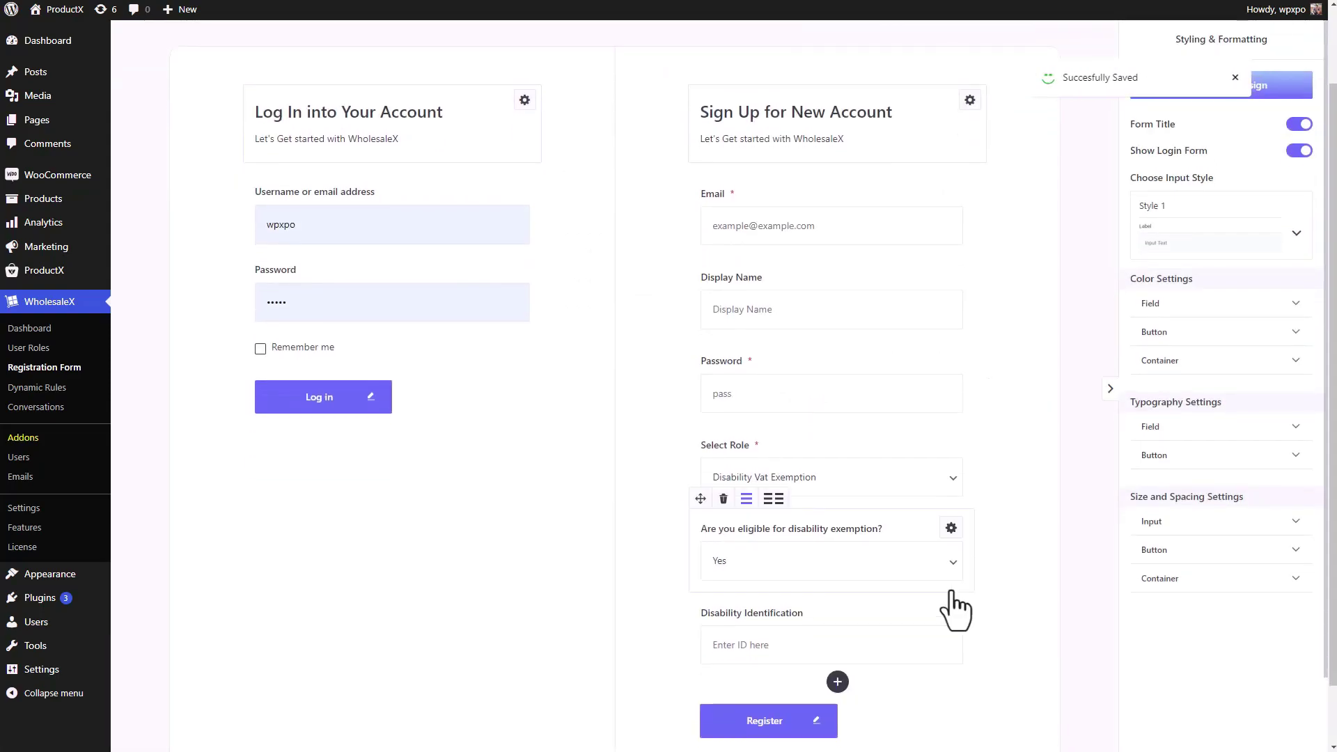
{"action": "left_click", "coordinate": [951, 613]}
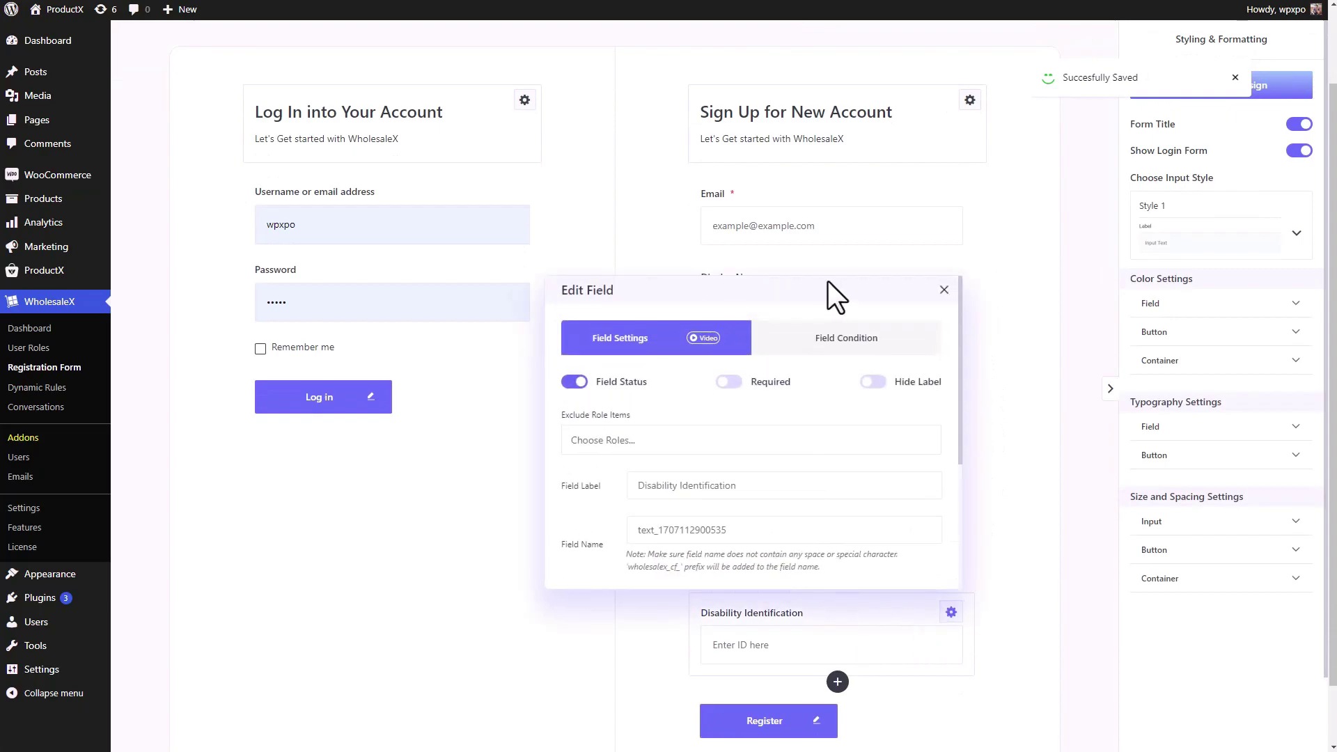
{"action": "left_click", "coordinate": [842, 348]}
{"action": "left_click", "coordinate": [822, 432]}
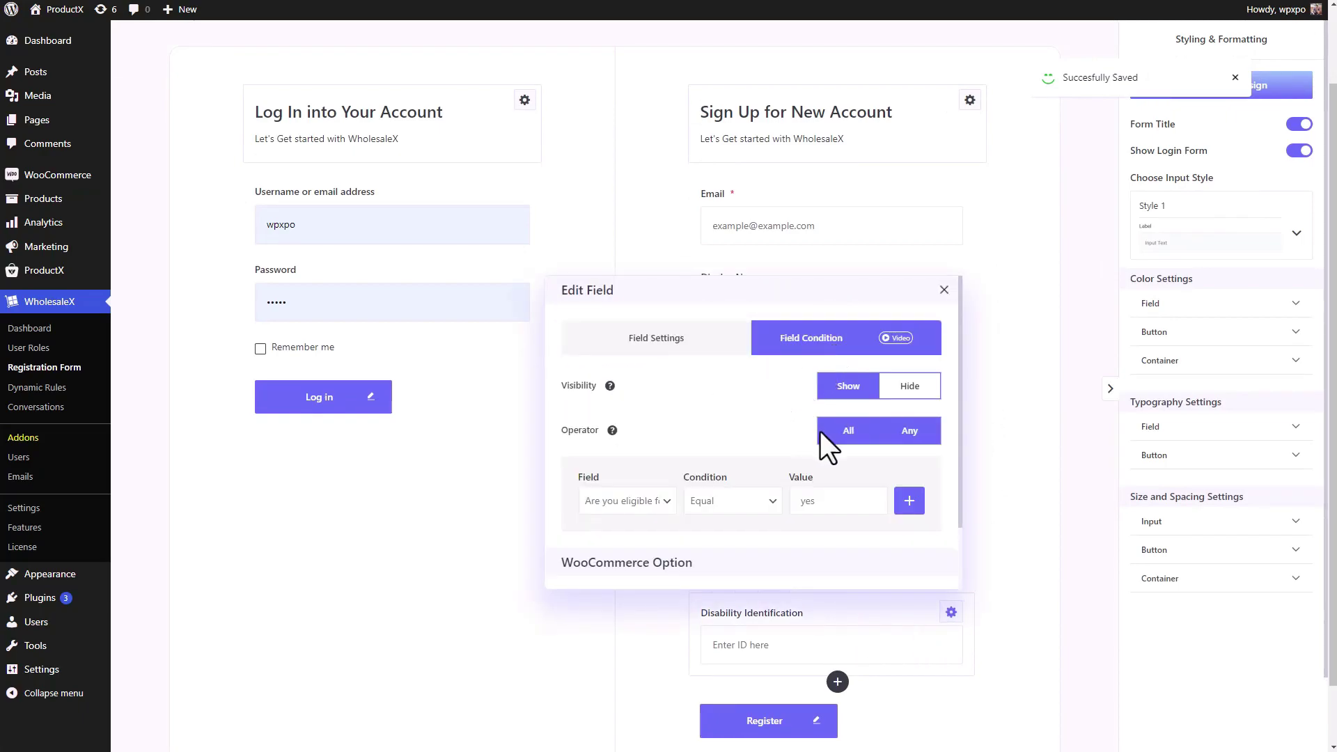
{"action": "left_click", "coordinate": [909, 500]}
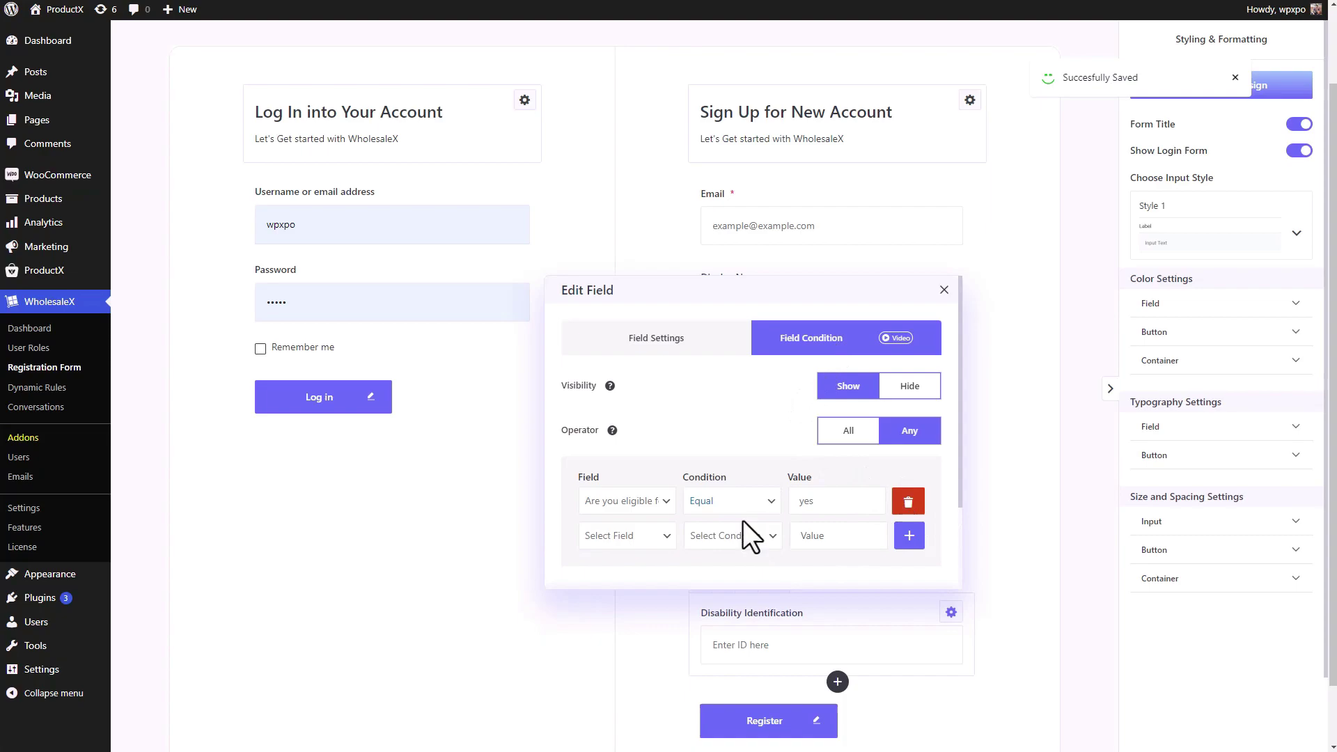
{"action": "left_click", "coordinate": [653, 543]}
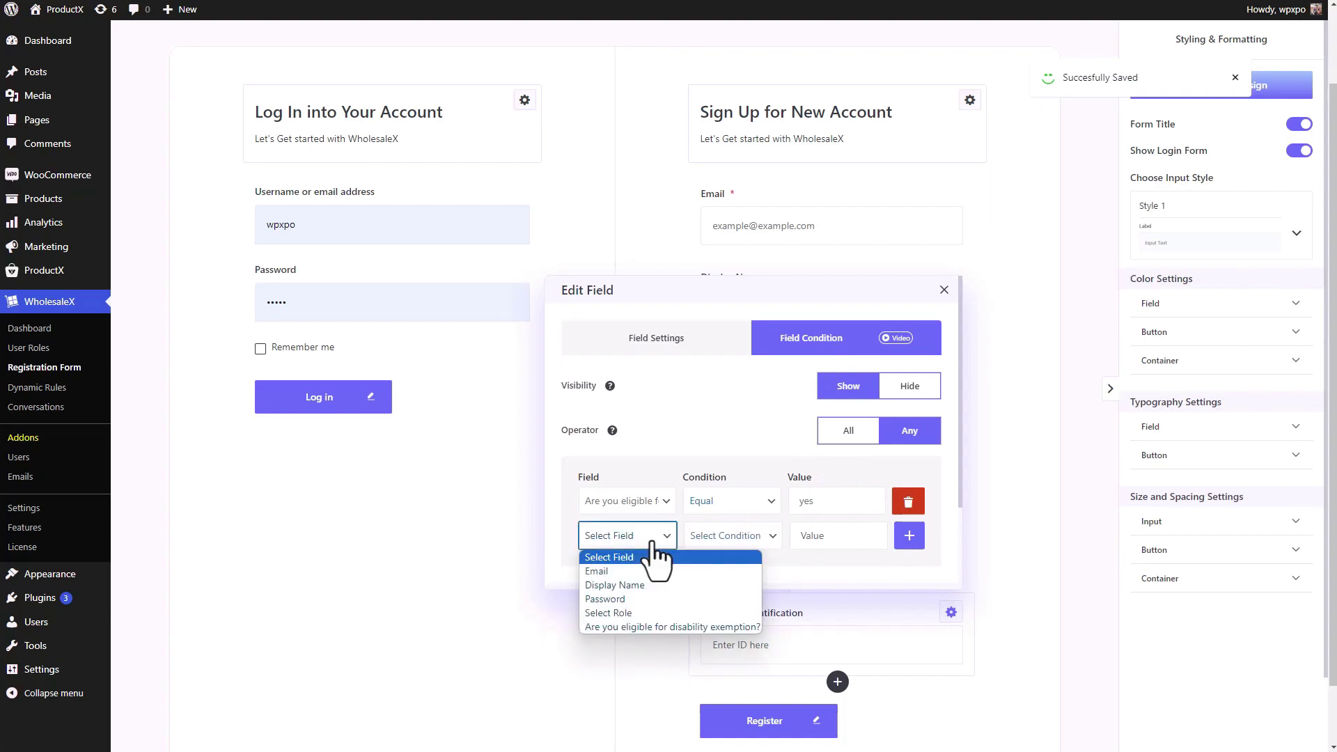
{"action": "left_click", "coordinate": [633, 612]}
{"action": "left_click", "coordinate": [721, 538]}
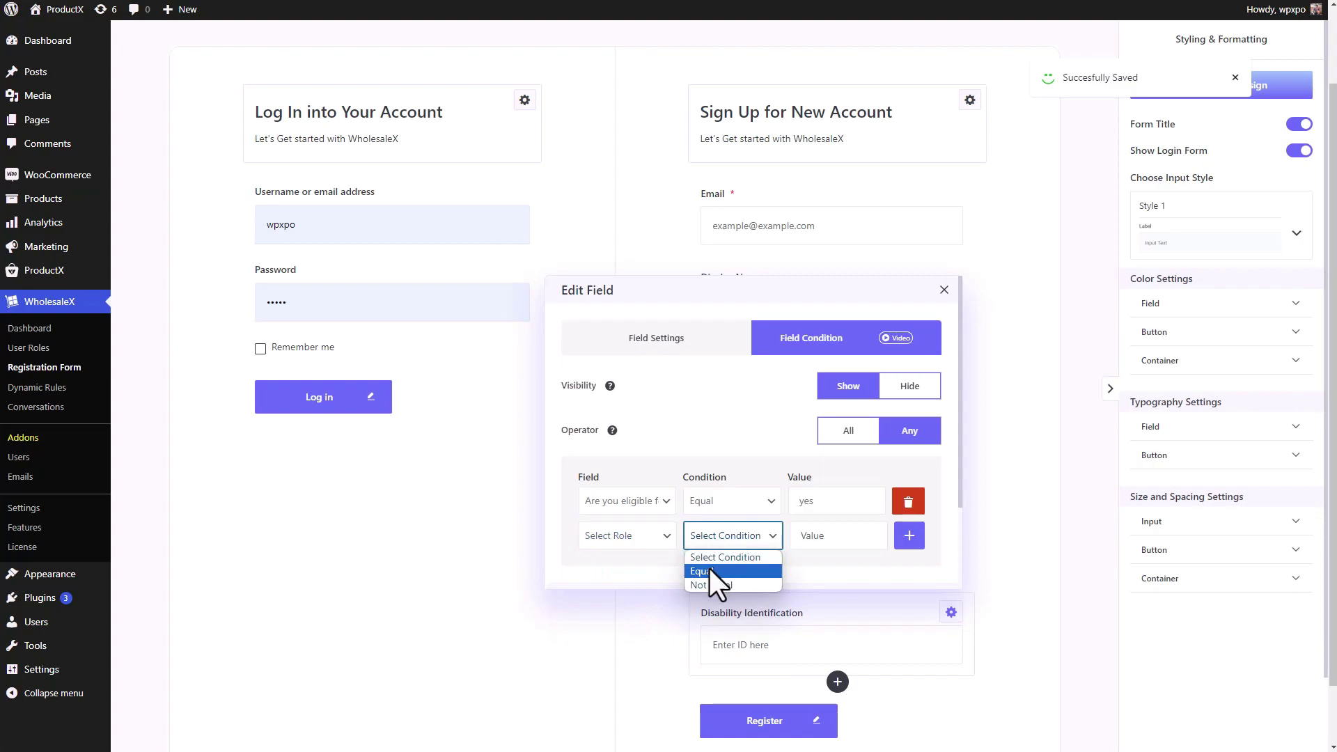
{"action": "left_click", "coordinate": [710, 571]}
{"action": "left_click", "coordinate": [823, 539]}
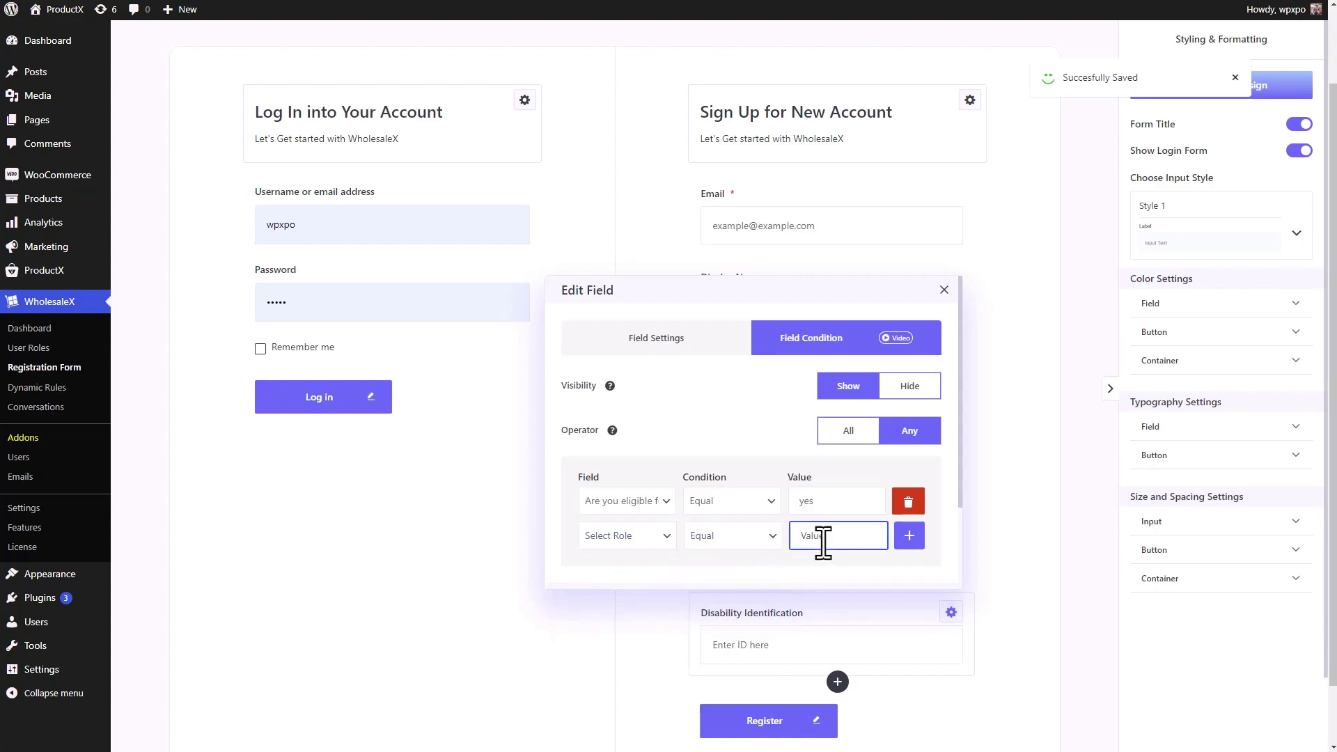
{"action": "key", "text": "ctrl+v"}
{"action": "key", "text": "Left"}
{"action": "key", "text": "Left"}
{"action": "key", "text": "Left"}
{"action": "key", "text": "Left"}
{"action": "key", "text": "Left"}
{"action": "key", "text": "Left"}
{"action": "key", "text": "Left"}
{"action": "key", "text": "Left"}
{"action": "key", "text": "Left"}
{"action": "key", "text": "Left"}
{"action": "key", "text": "Left"}
{"action": "key", "text": "Left"}
{"action": "key", "text": "Left"}
{"action": "key", "text": "Left"}
{"action": "key", "text": "Left"}
{"action": "key", "text": "Left"}
{"action": "key", "text": "Left"}
{"action": "key", "text": "Left"}
{"action": "key", "text": "Left"}
{"action": "key", "text": "Left"}
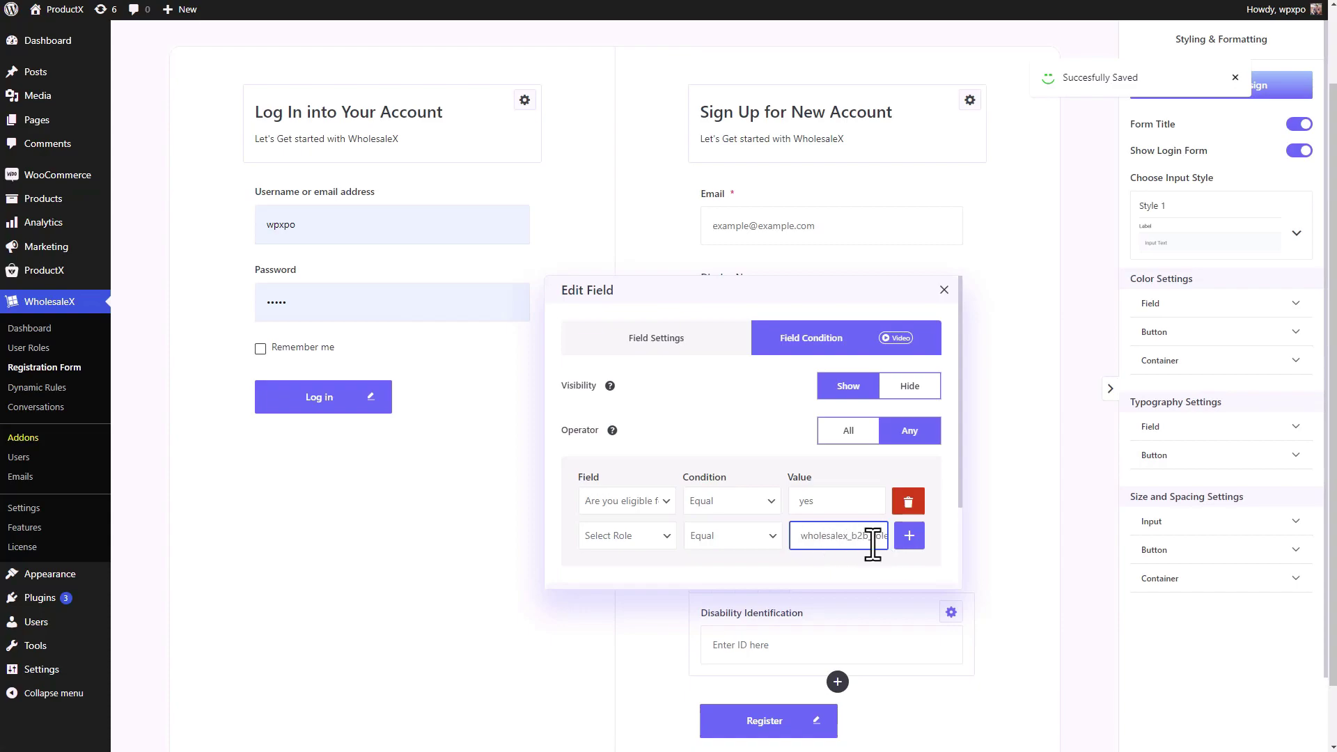
- Set the condition operator to All and save the form changes
{"action": "left_click", "coordinate": [863, 432]}
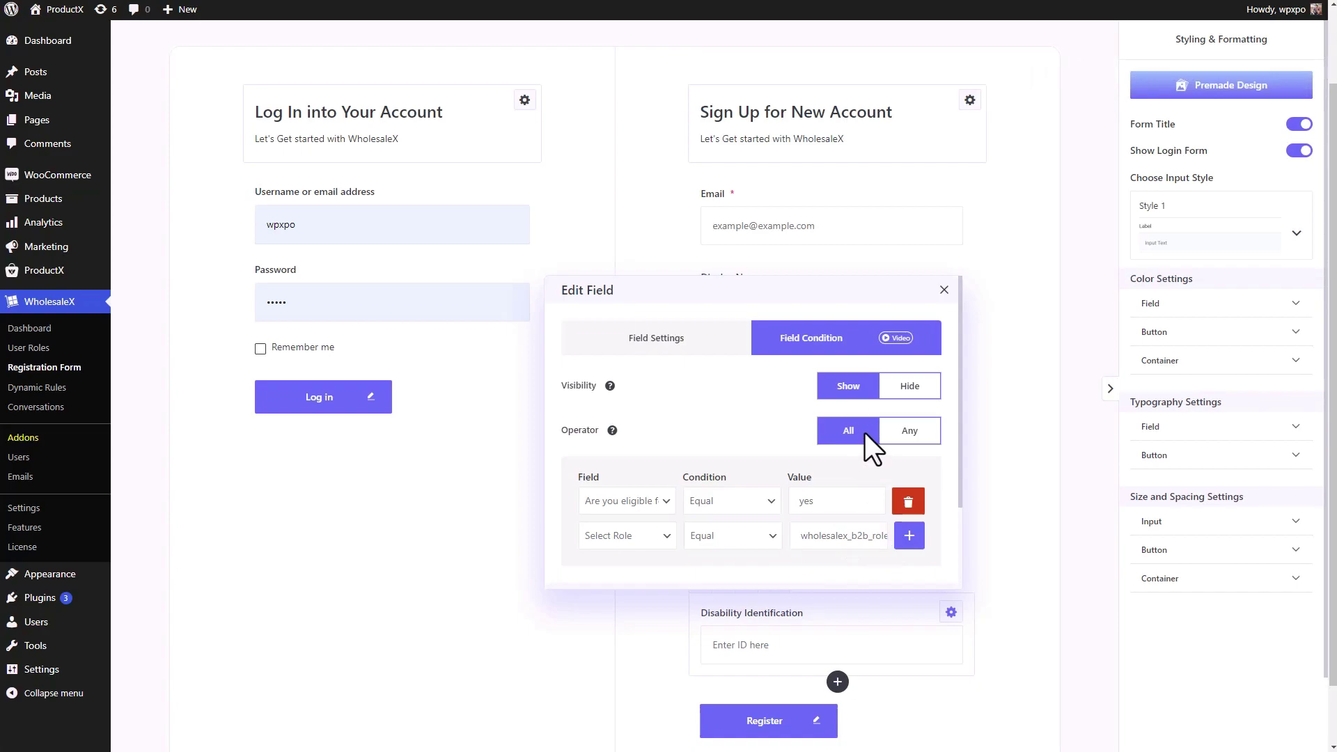
{"action": "left_click", "coordinate": [943, 291]}
{"action": "scroll", "coordinate": [1005, 424], "scroll_direction": "up", "scroll_amount": 2}
{"action": "left_click", "coordinate": [918, 84]}
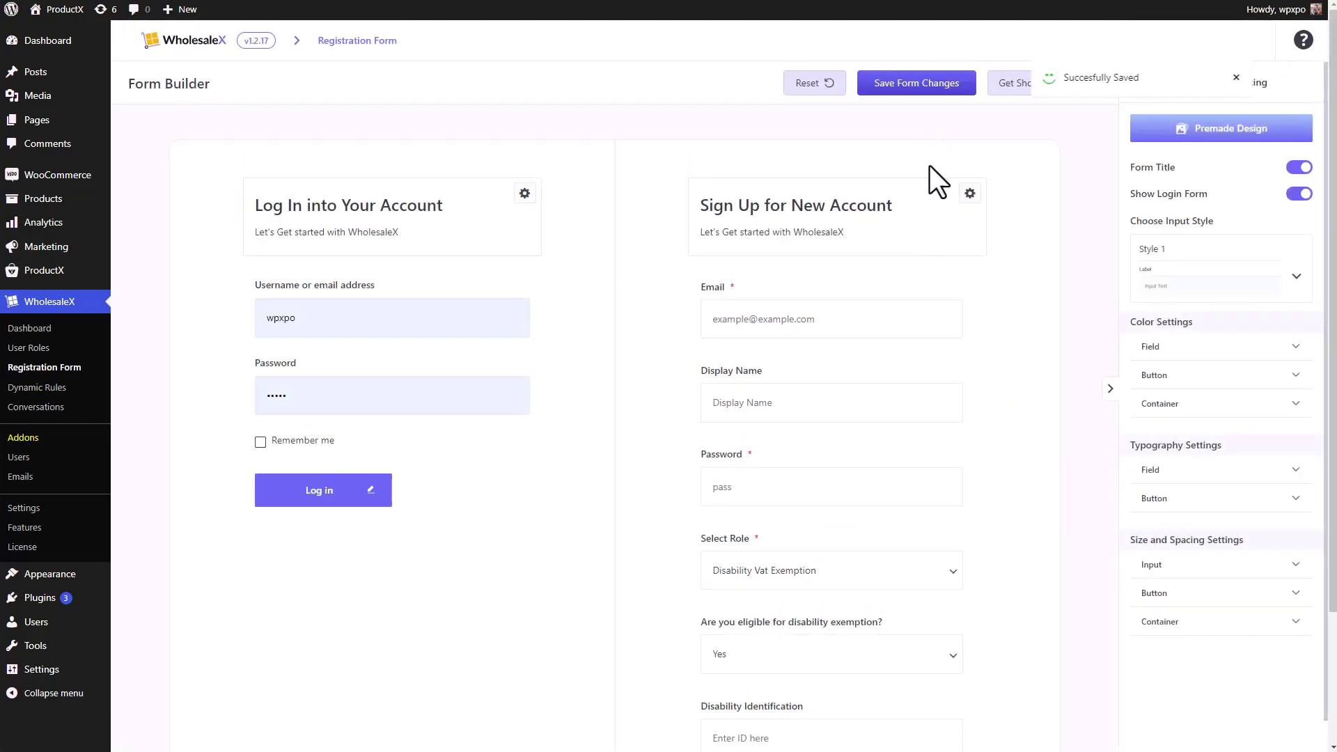
{"action": "scroll", "coordinate": [929, 169], "scroll_direction": "down", "scroll_amount": 2}
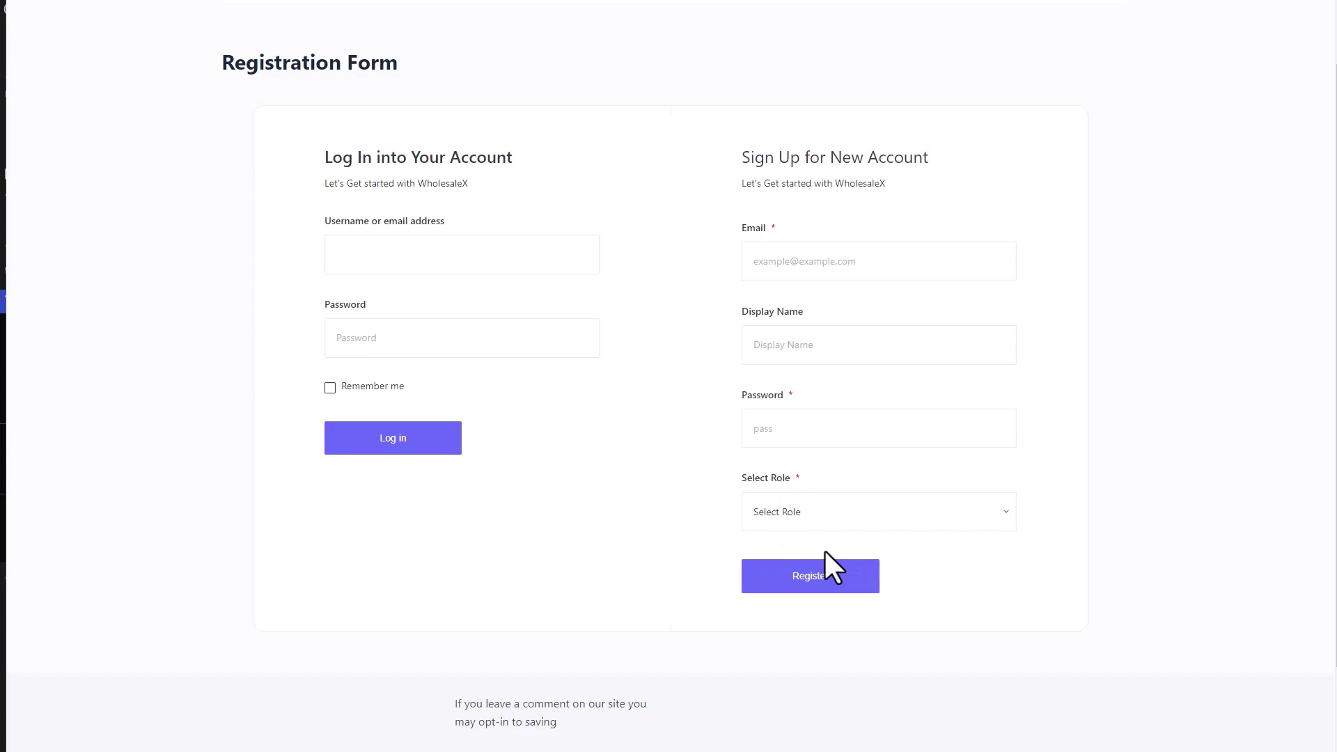
- On the live form, pick Disability Vat Exemption and answer Yes, then reset Select Role to its placeholder
{"action": "left_click", "coordinate": [901, 519]}
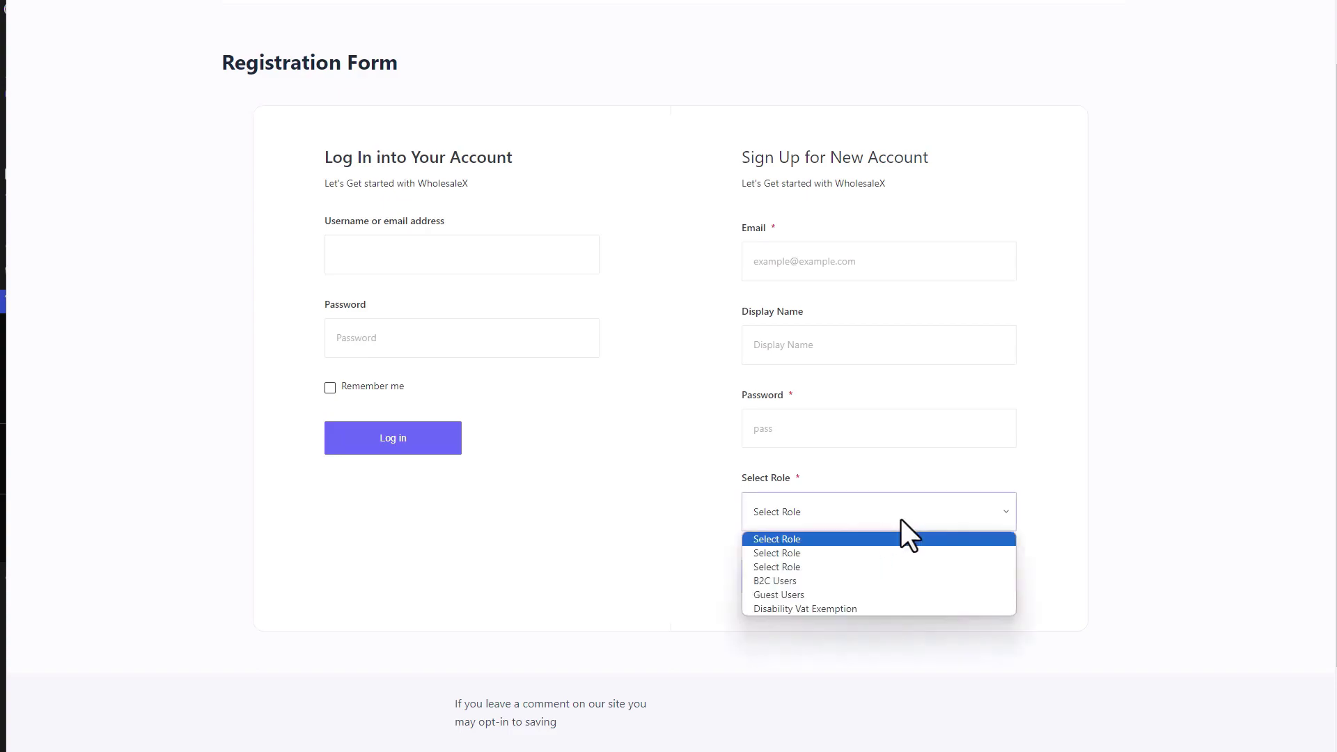
{"action": "left_click", "coordinate": [822, 609]}
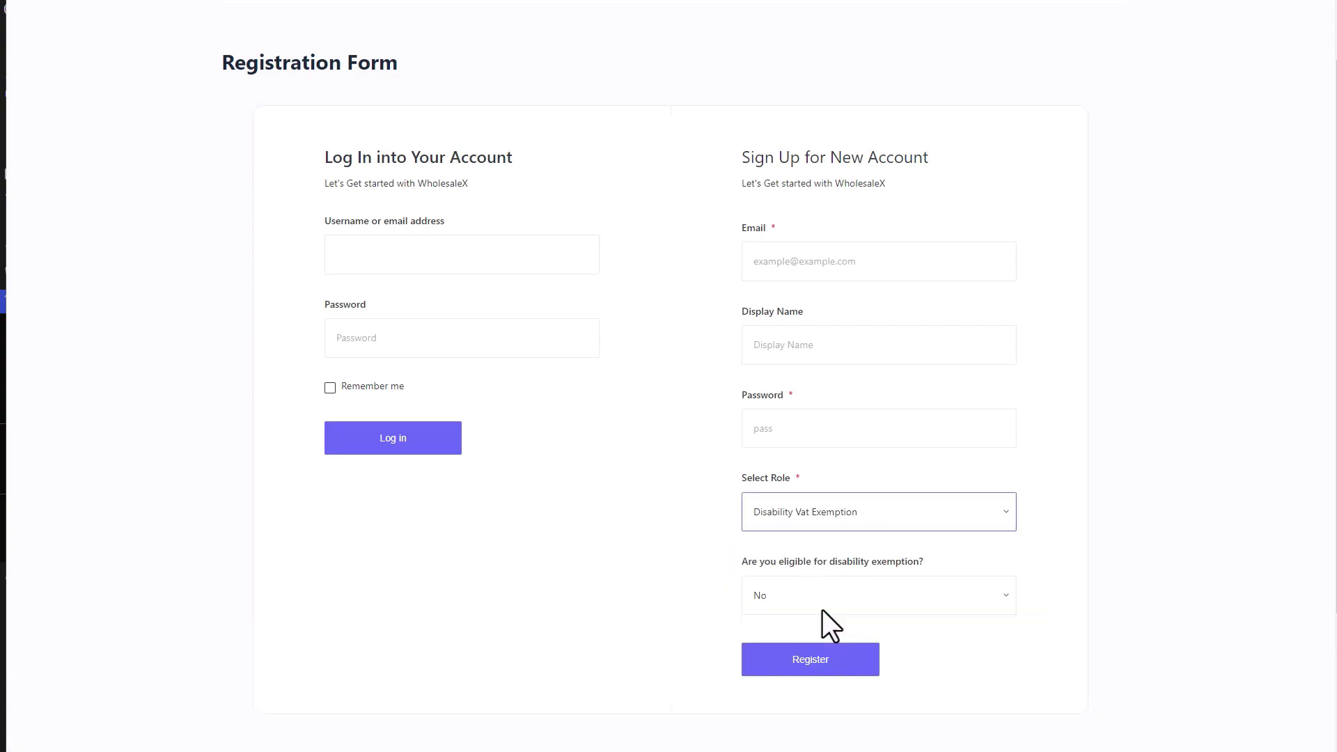
{"action": "left_click", "coordinate": [959, 604]}
{"action": "left_click", "coordinate": [852, 636]}
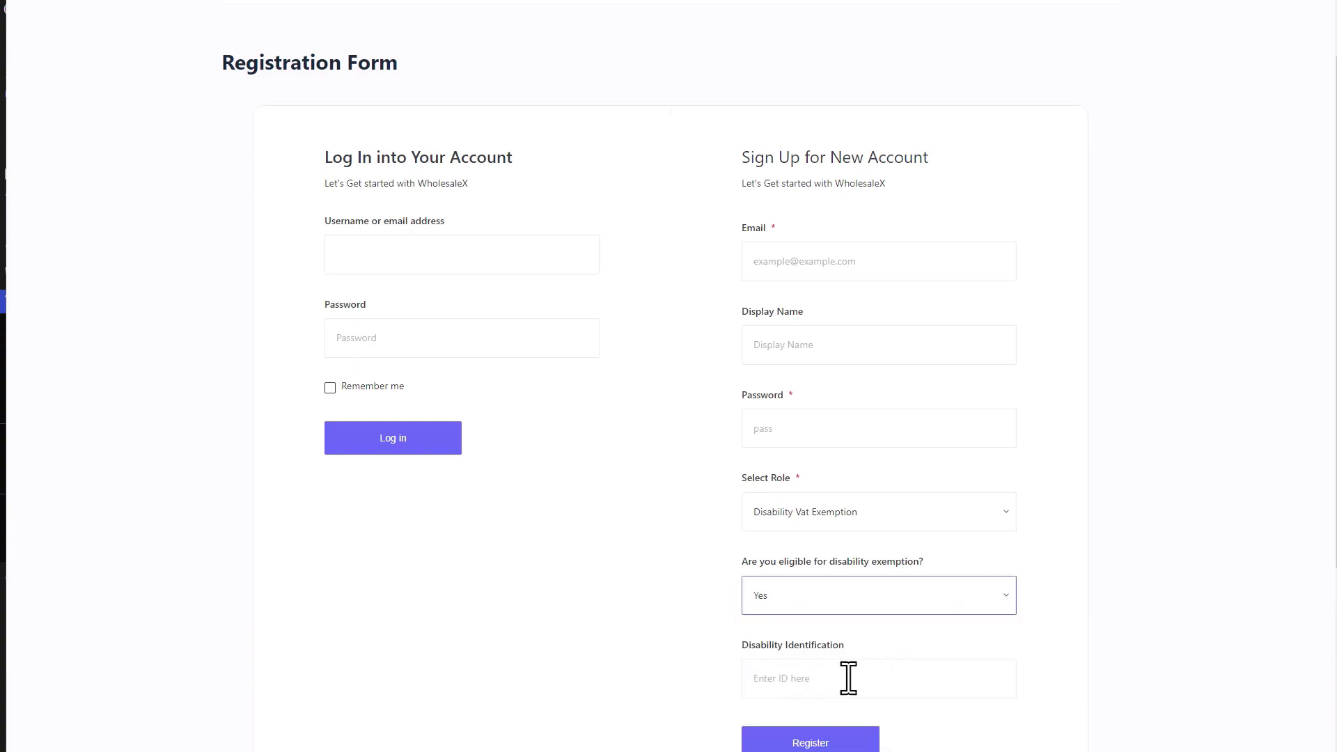
{"action": "left_click", "coordinate": [1006, 521]}
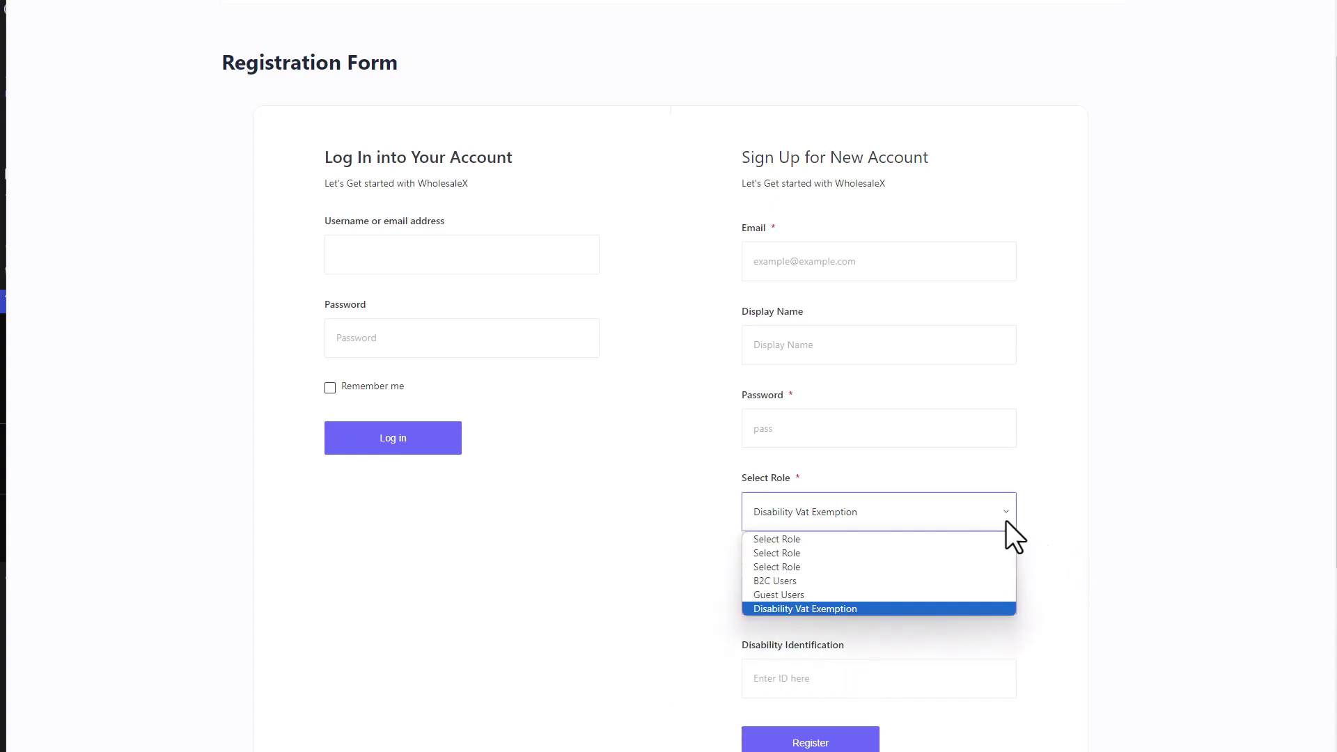
{"action": "left_click", "coordinate": [951, 558]}
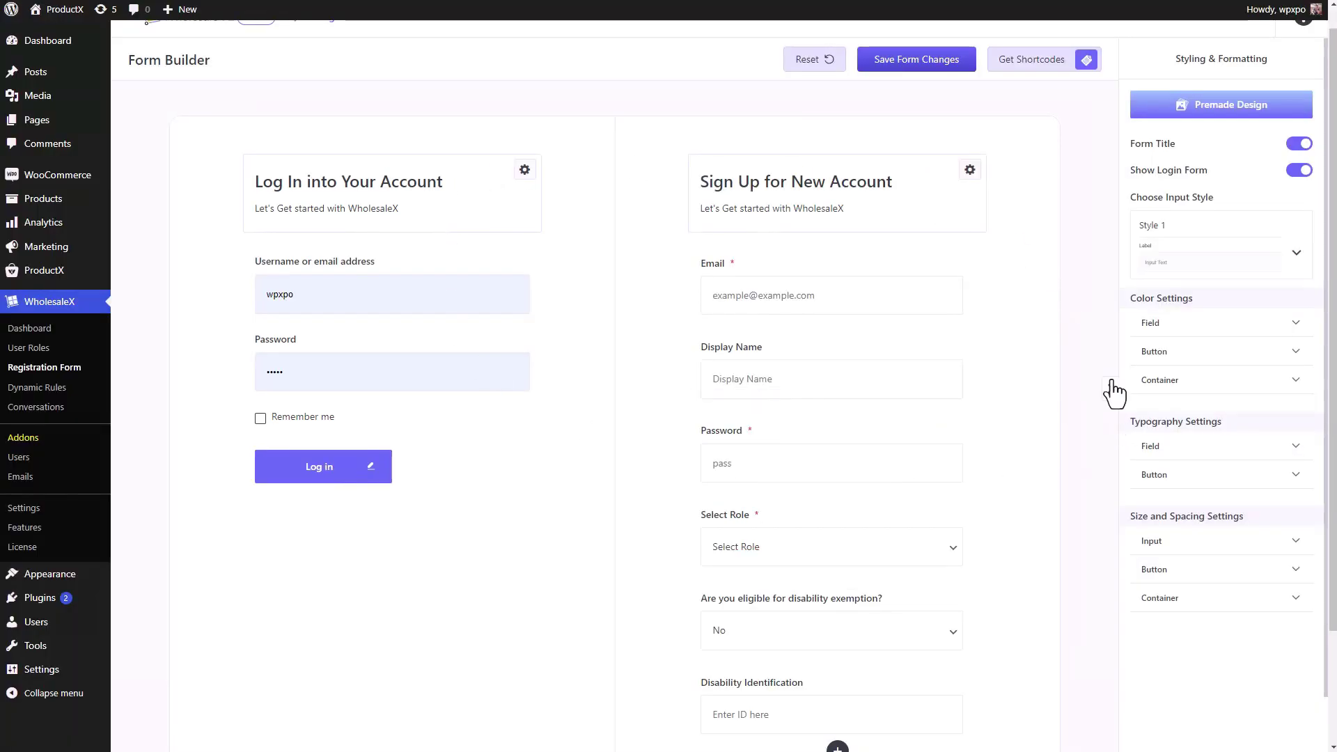
- Look over the form shortcode list, then close it
{"action": "scroll", "coordinate": [901, 353], "scroll_direction": "down", "scroll_amount": 2}
{"action": "left_click", "coordinate": [913, 343]}
{"action": "scroll", "coordinate": [913, 344], "scroll_direction": "up", "scroll_amount": 2}
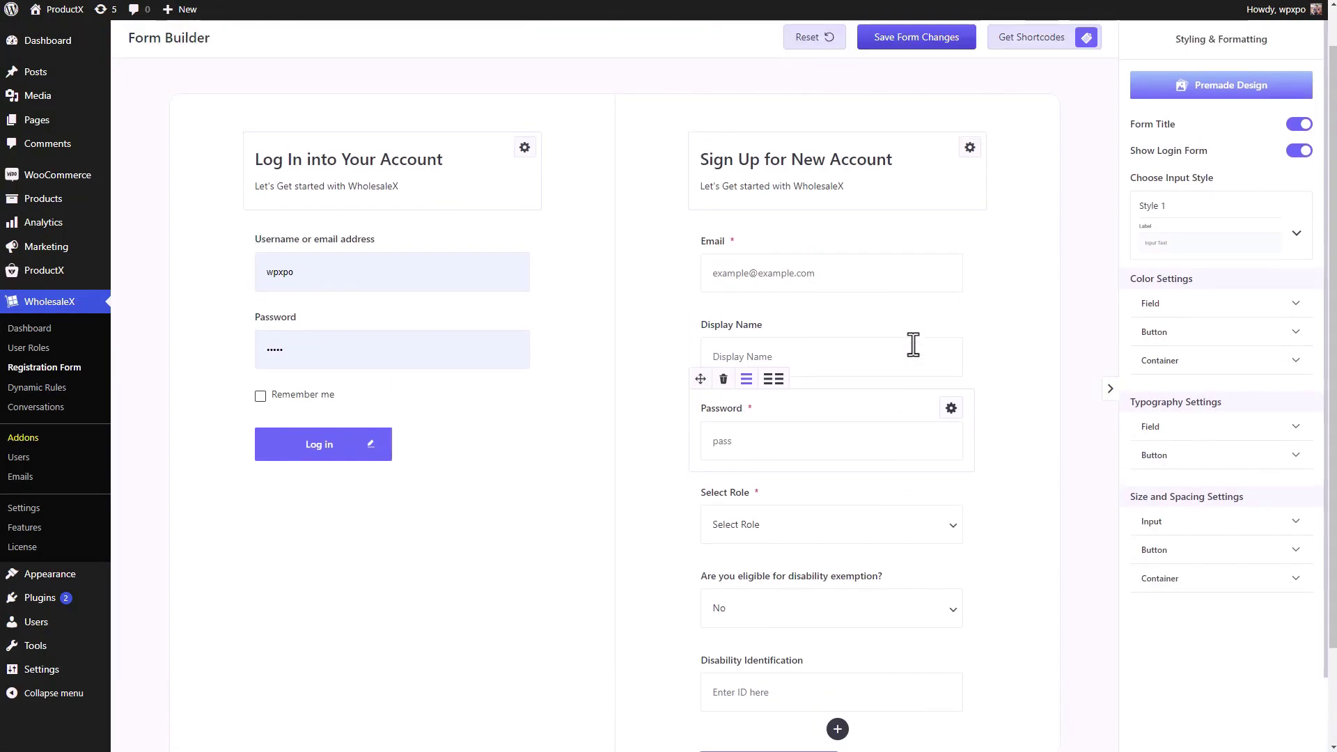
{"action": "scroll", "coordinate": [912, 345], "scroll_direction": "up", "scroll_amount": 1}
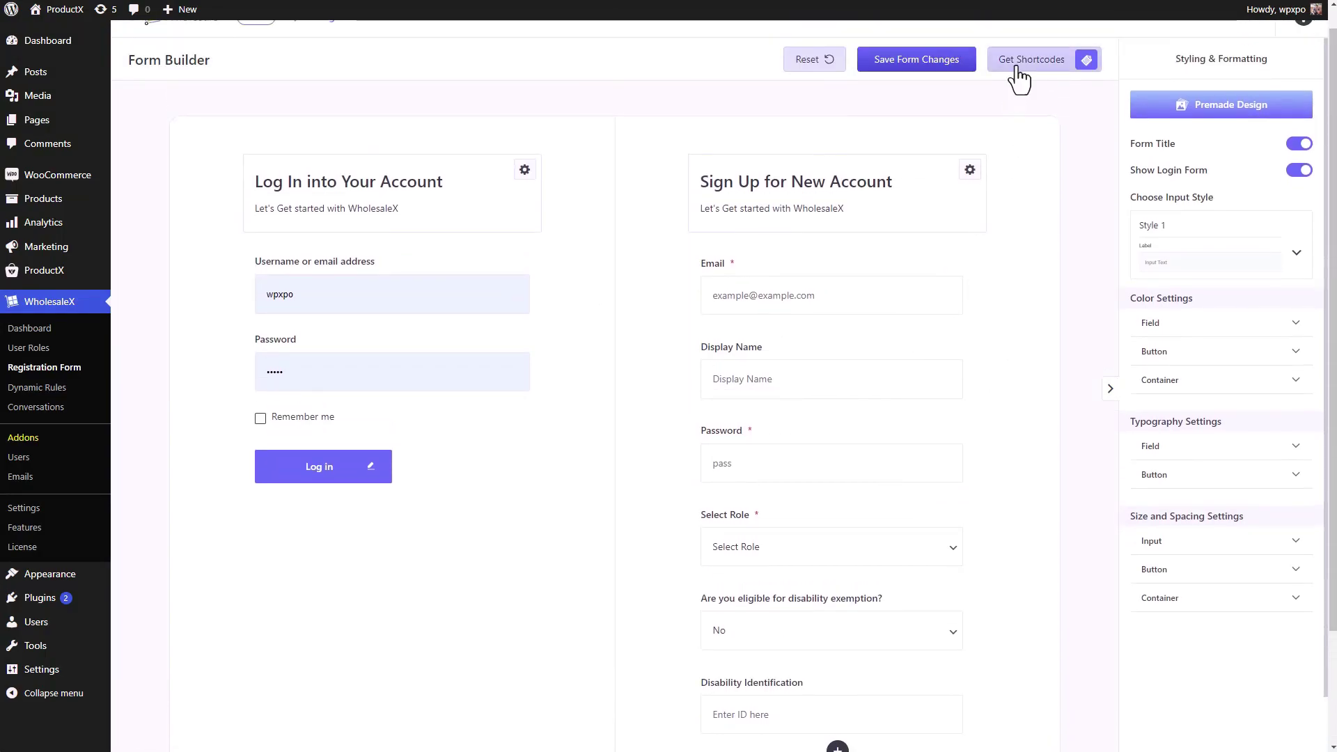
{"action": "left_click", "coordinate": [1017, 68]}
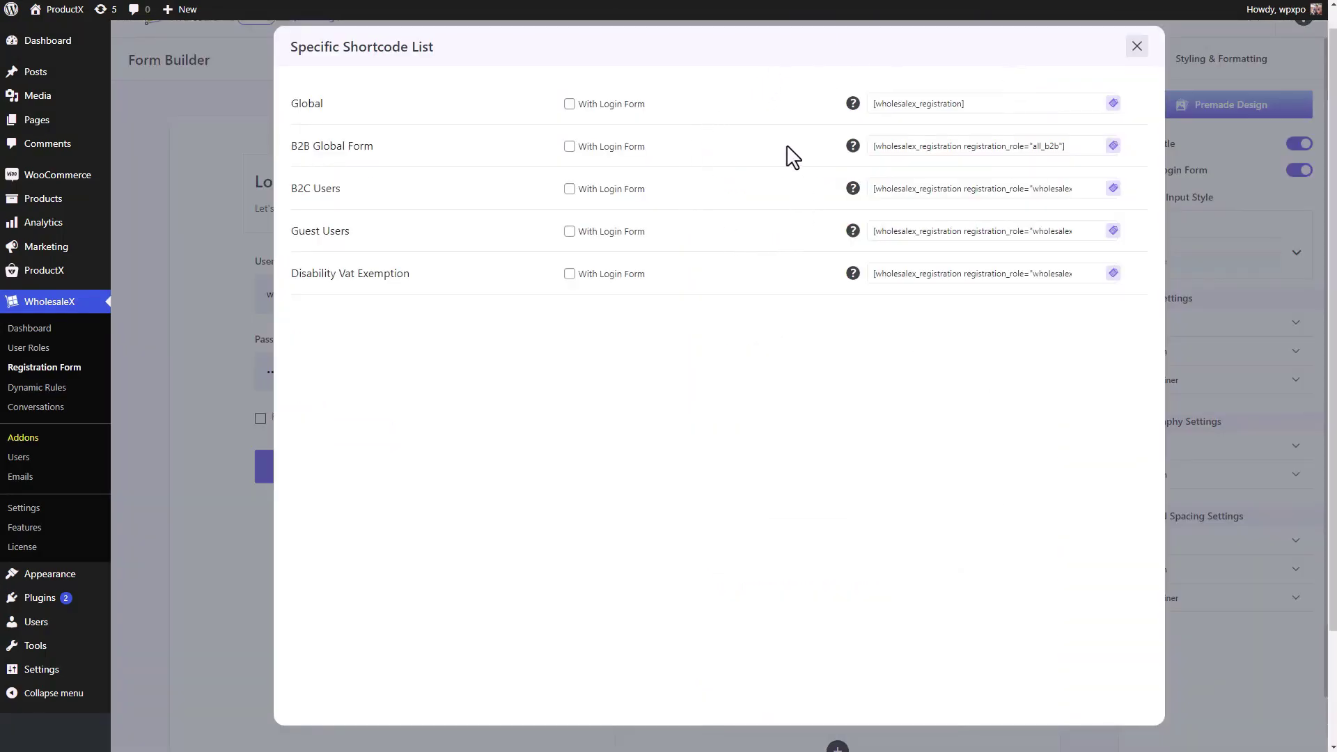
{"action": "left_click", "coordinate": [1136, 48]}
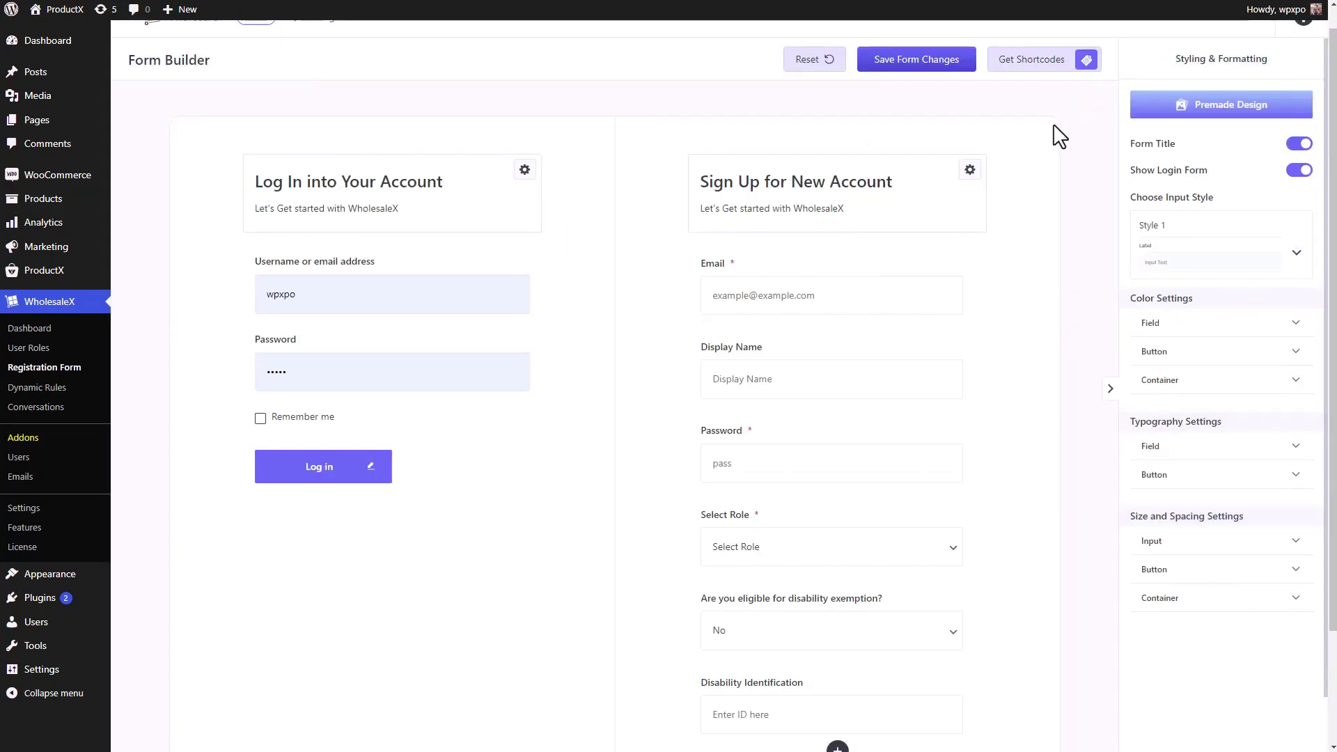
- Apply the purple Template #3 premade design and save the form
{"action": "left_click", "coordinate": [1156, 119]}
{"action": "scroll", "coordinate": [860, 218], "scroll_direction": "up", "scroll_amount": 2}
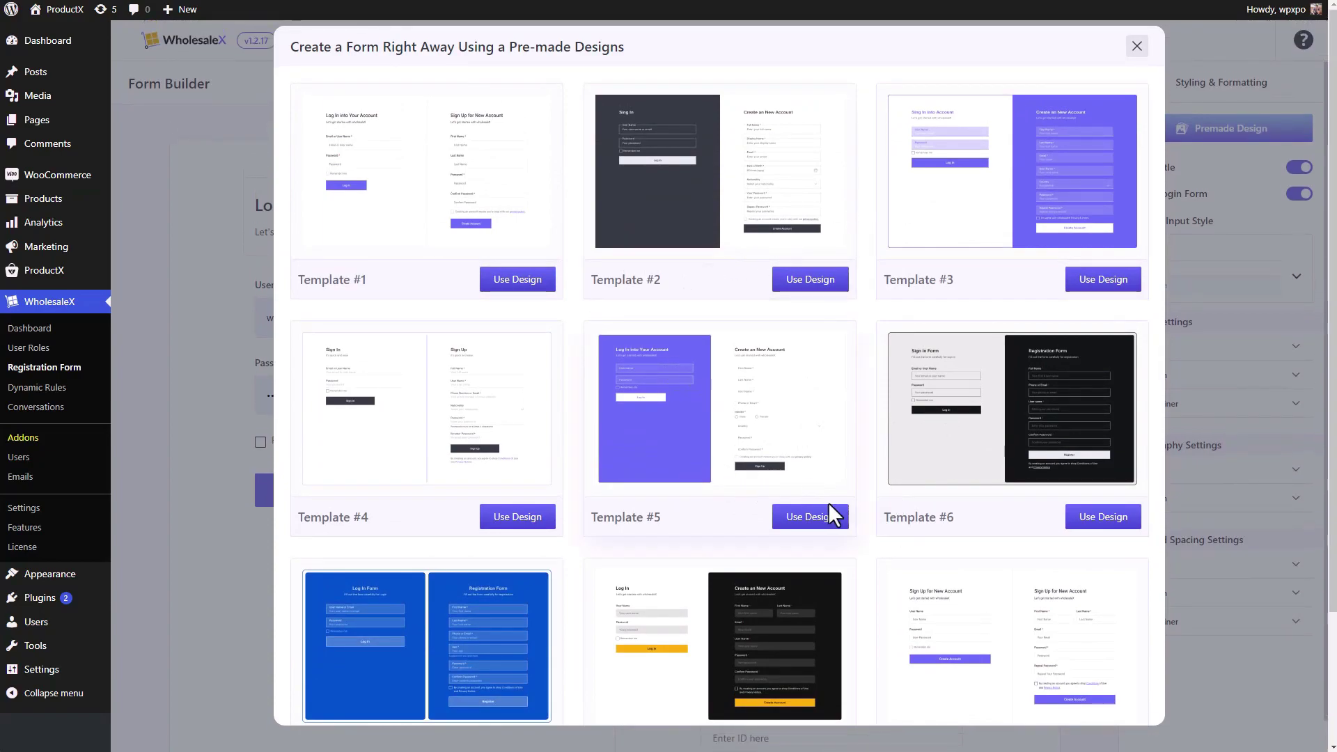
{"action": "left_click", "coordinate": [1098, 286]}
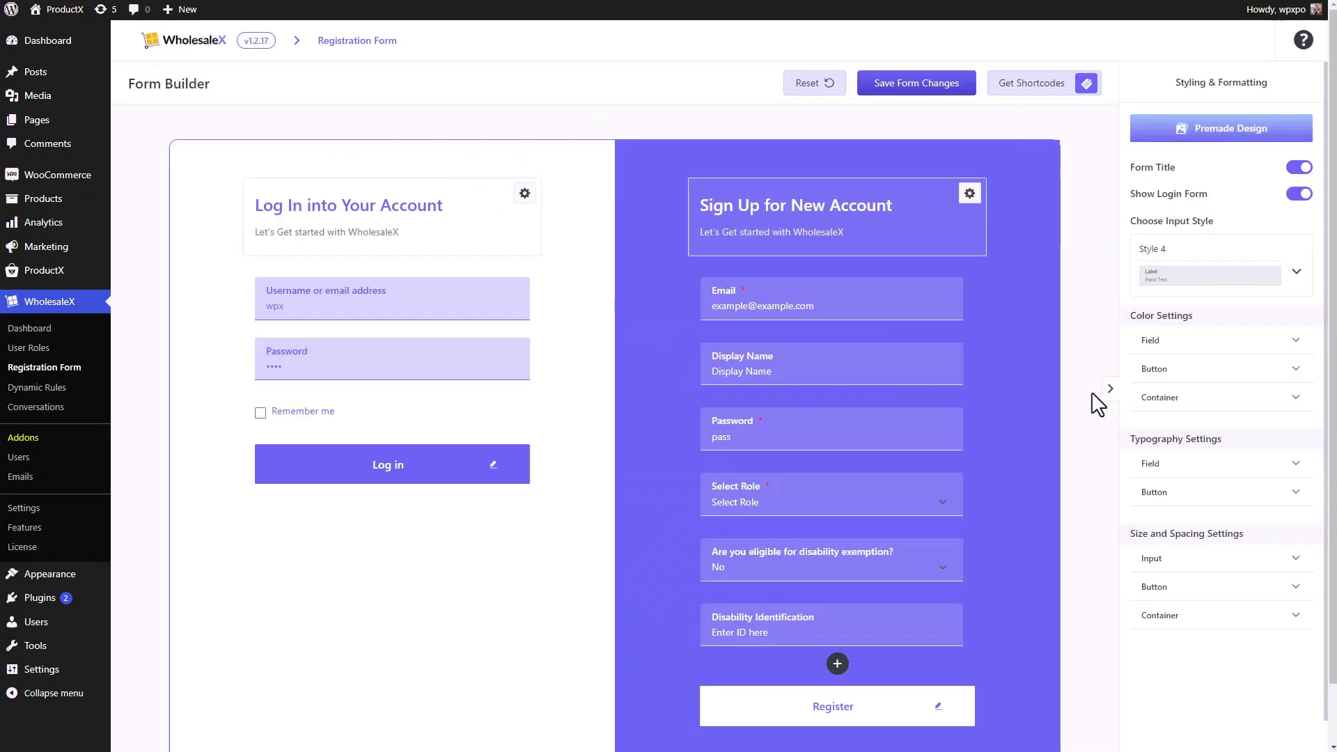
{"action": "left_click", "coordinate": [939, 92]}
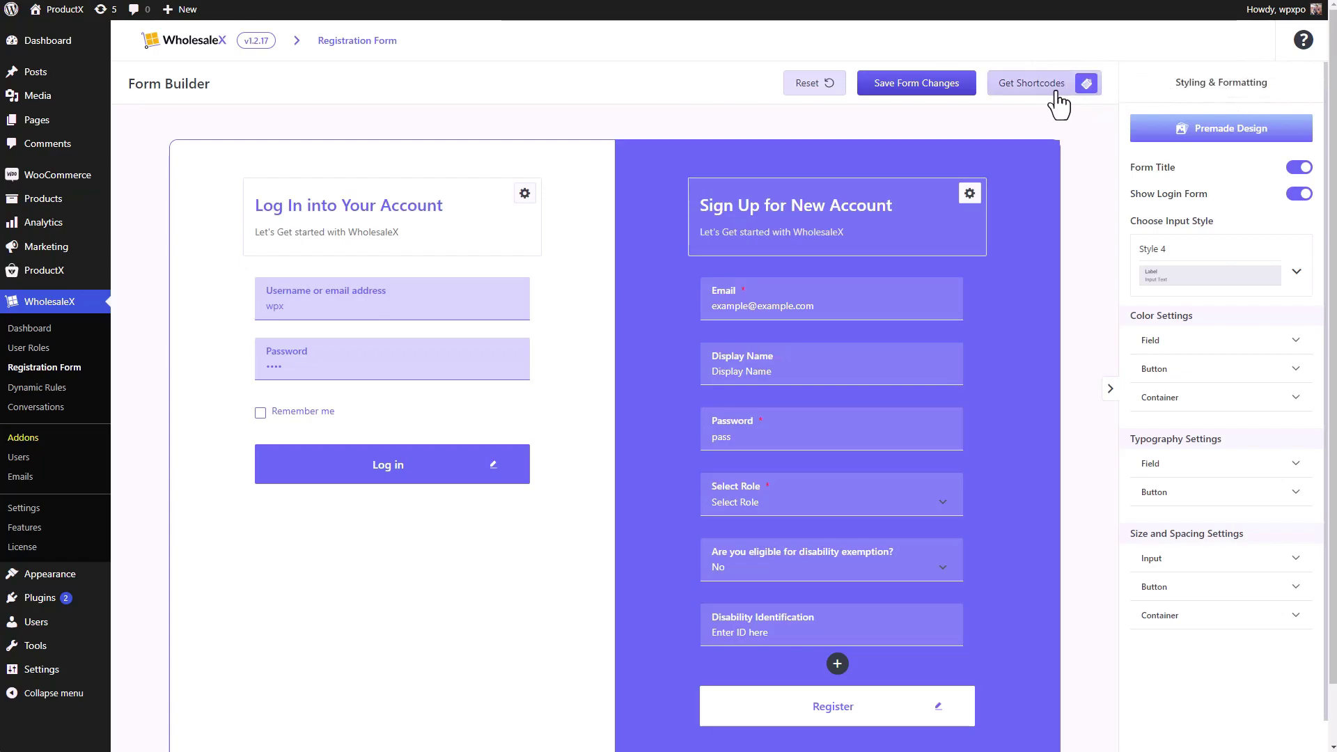
- Enable With Login Form on the Global row and copy [wholesalex_login_registration]
{"action": "left_click", "coordinate": [1056, 105]}
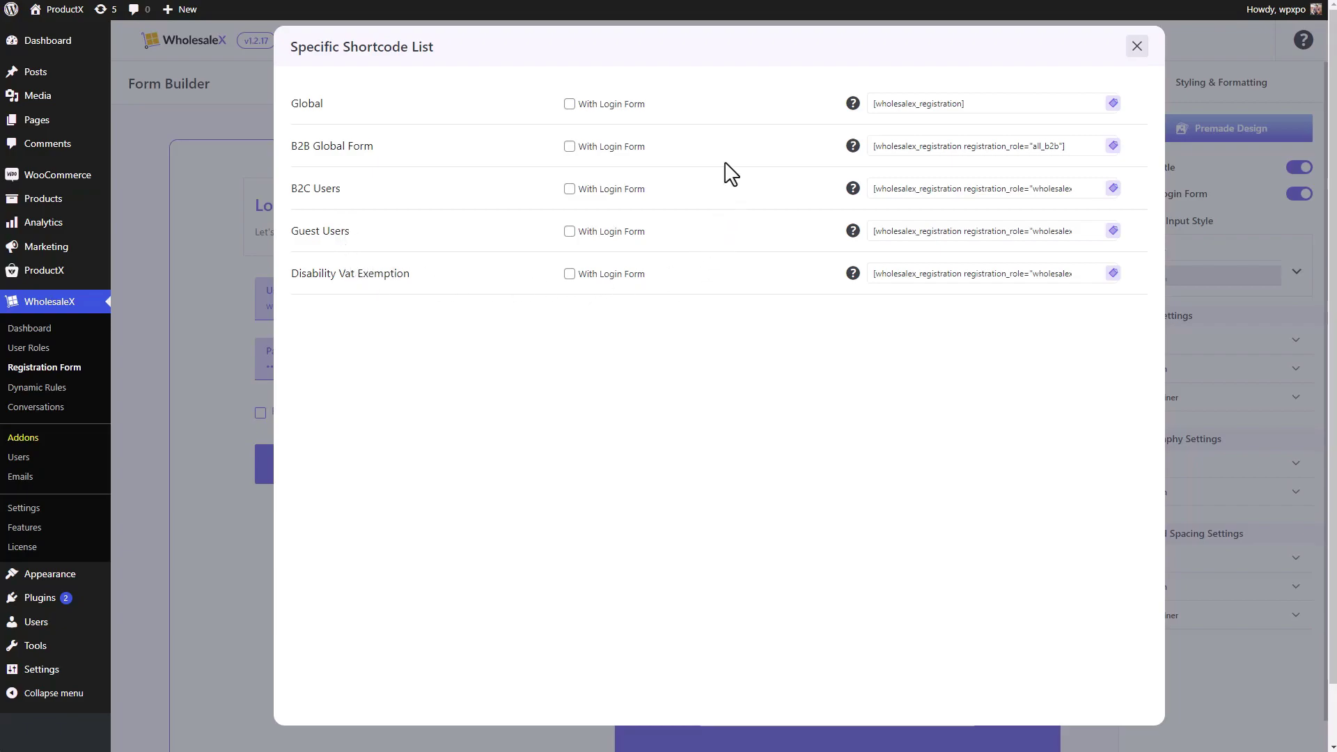
{"action": "left_click", "coordinate": [569, 104]}
{"action": "left_click", "coordinate": [569, 104]}
{"action": "left_click", "coordinate": [569, 105]}
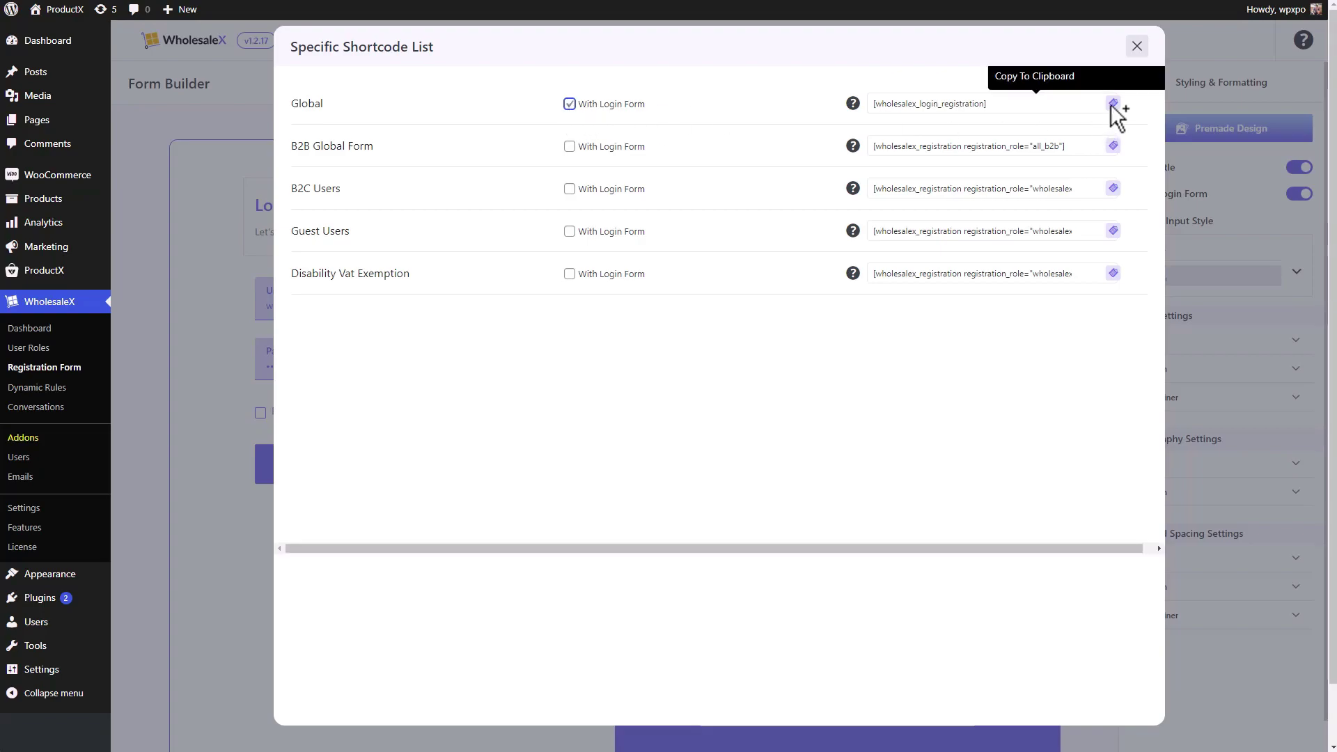
{"action": "left_click", "coordinate": [1114, 104]}
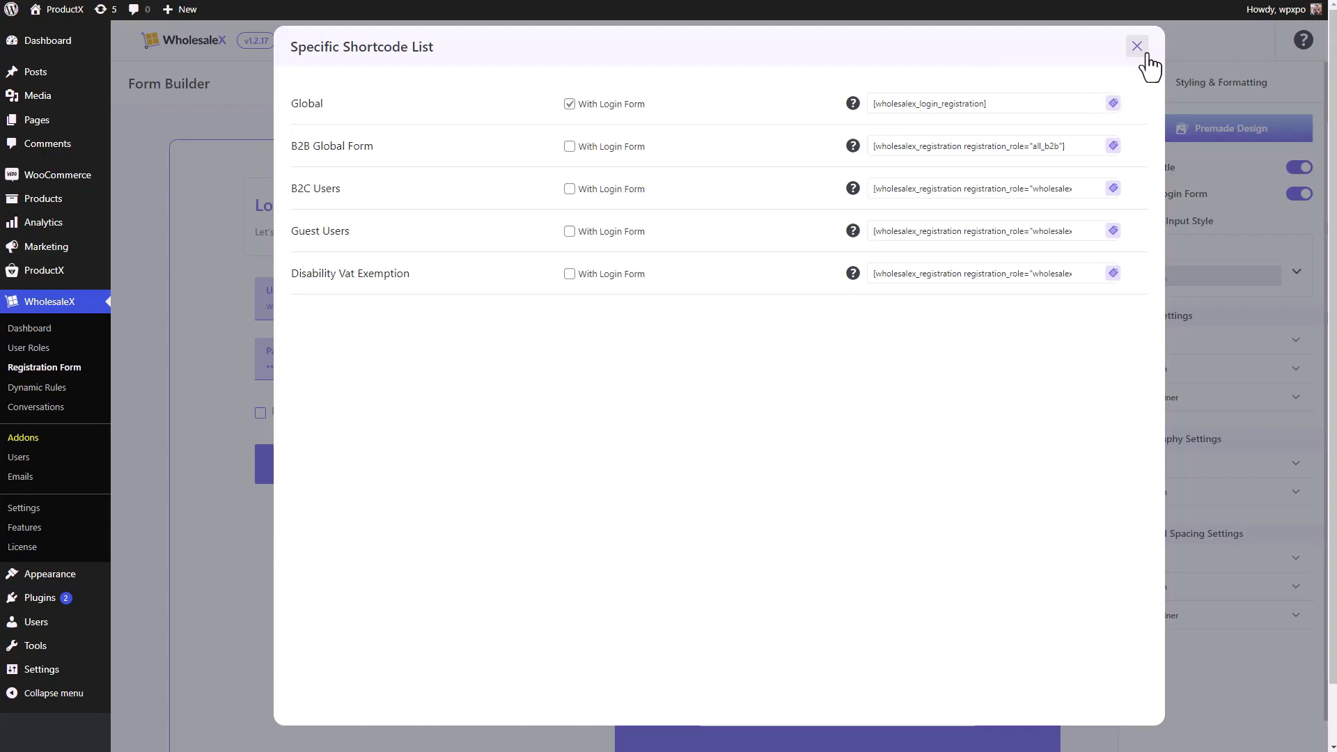
{"action": "left_click", "coordinate": [1138, 47]}
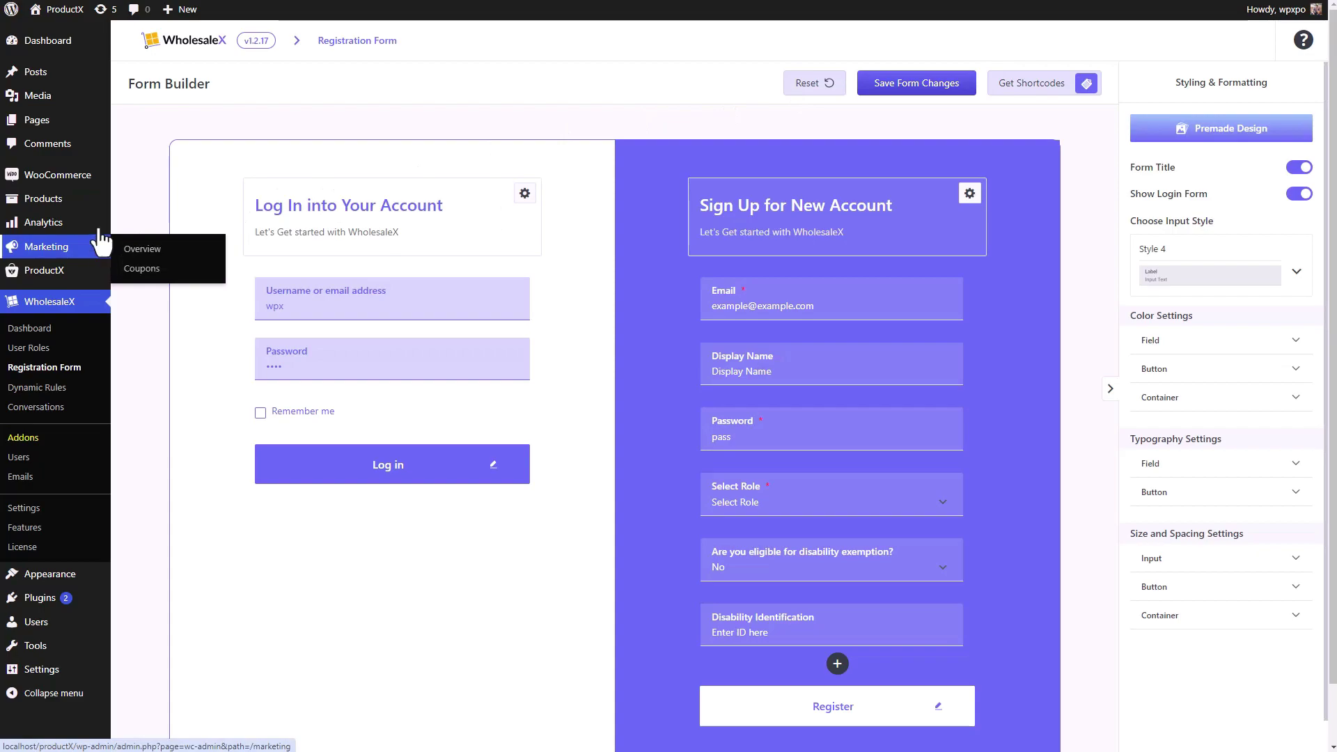
- Add a new page and paste the copied WholesaleX shortcode into its first block
{"action": "mouse_move", "coordinate": [74, 129]}
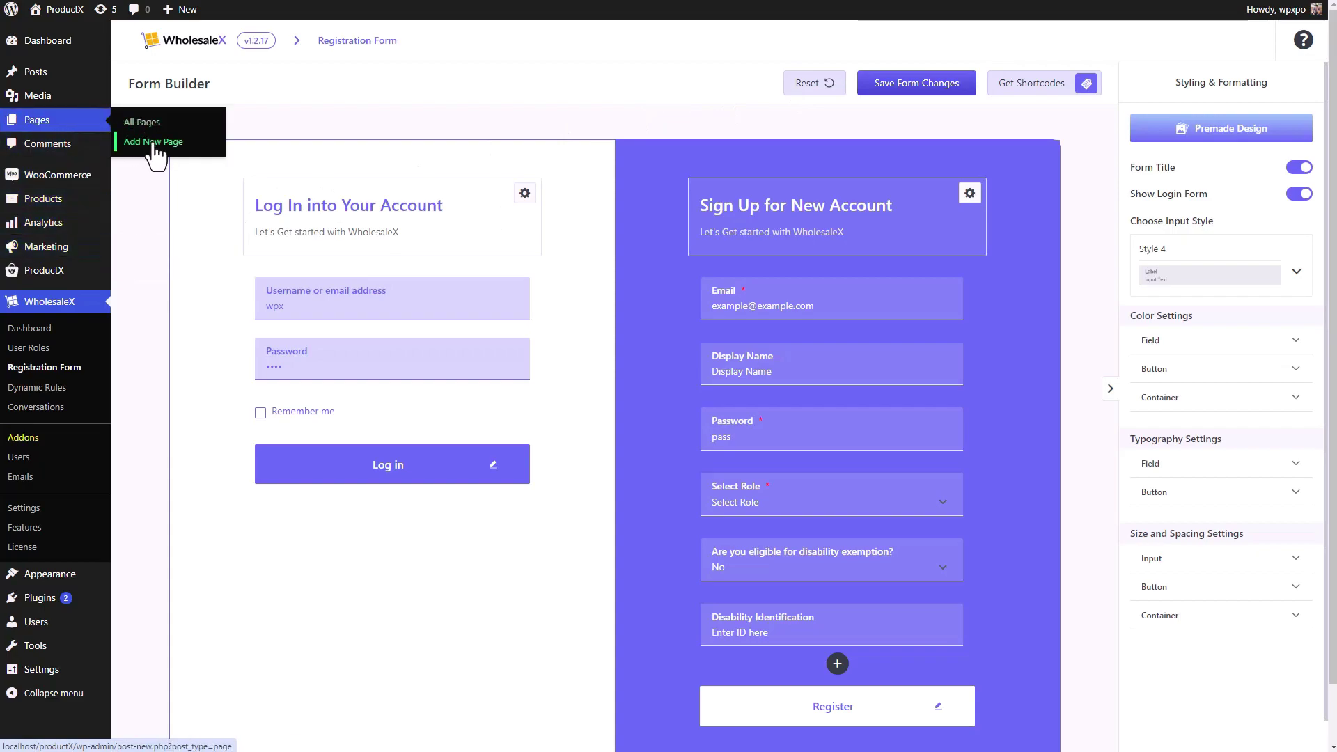
{"action": "mouse_move", "coordinate": [367, 198]}
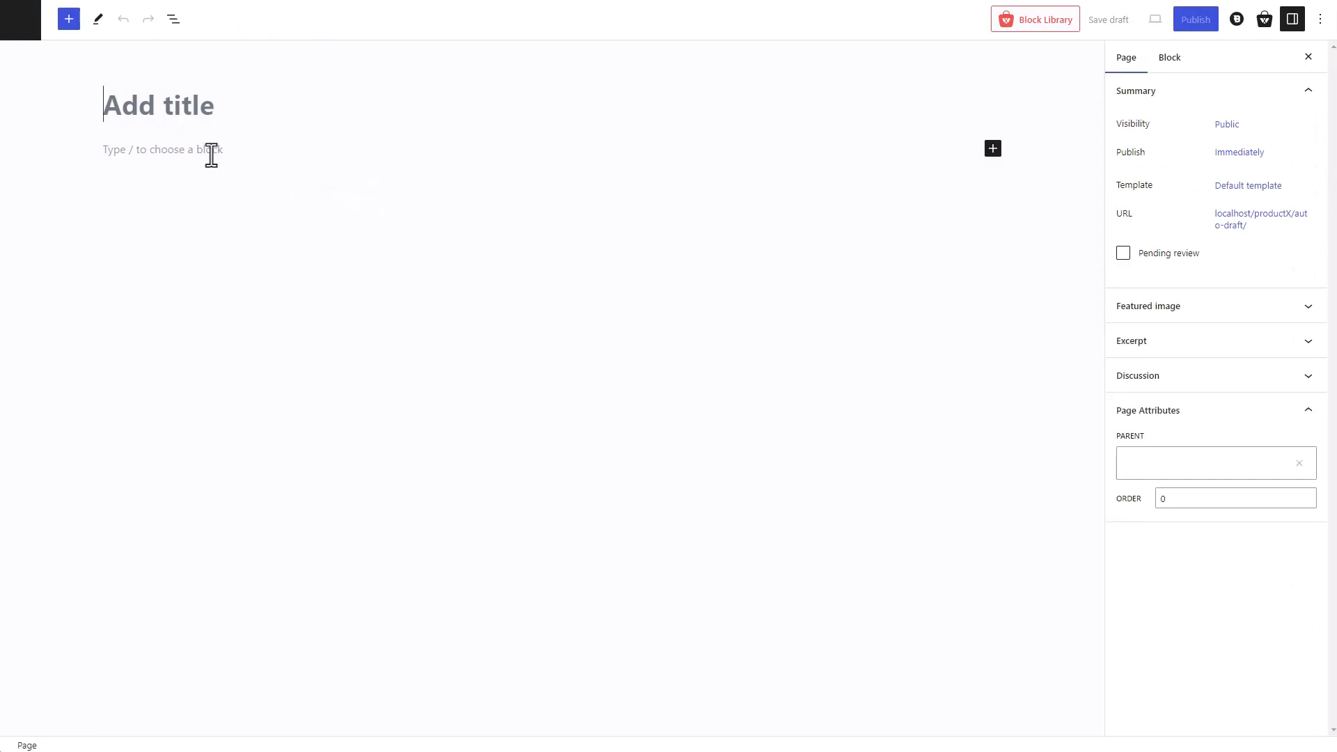
{"action": "left_click", "coordinate": [211, 155]}
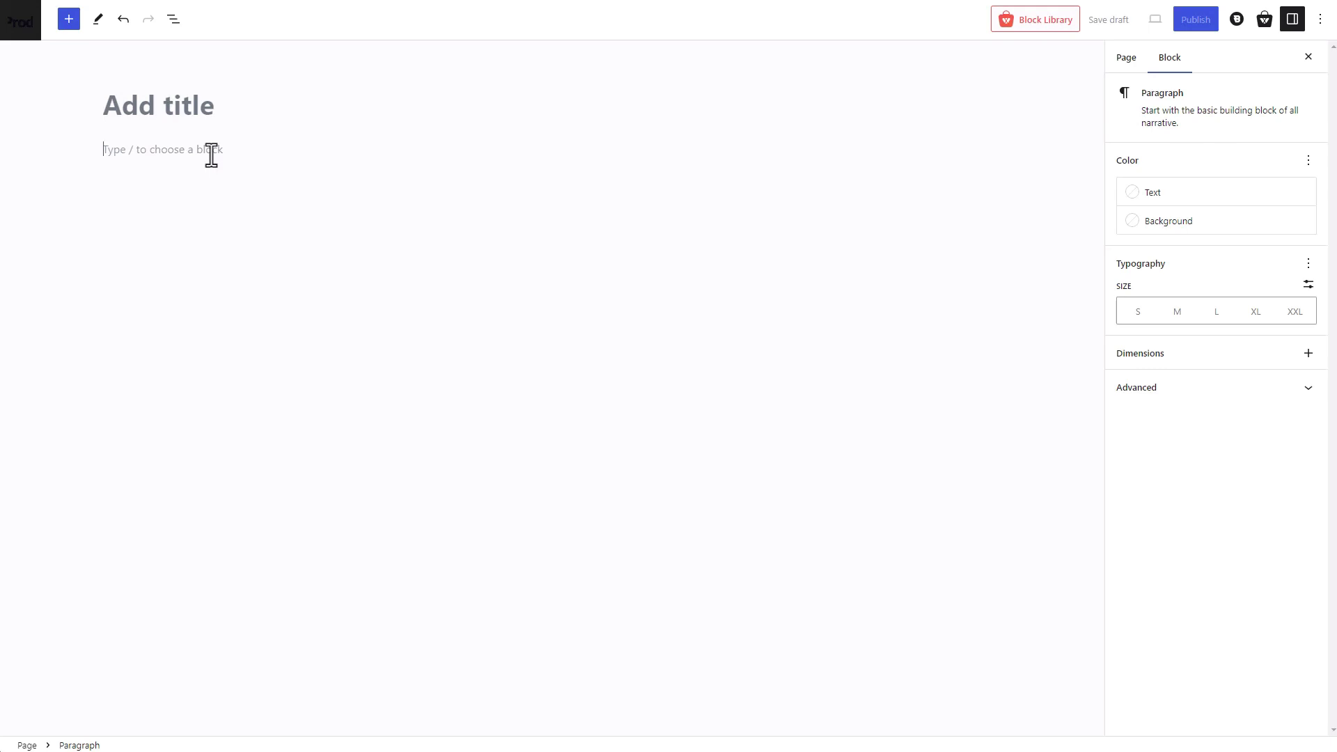
{"action": "key", "text": "ctrl+v"}
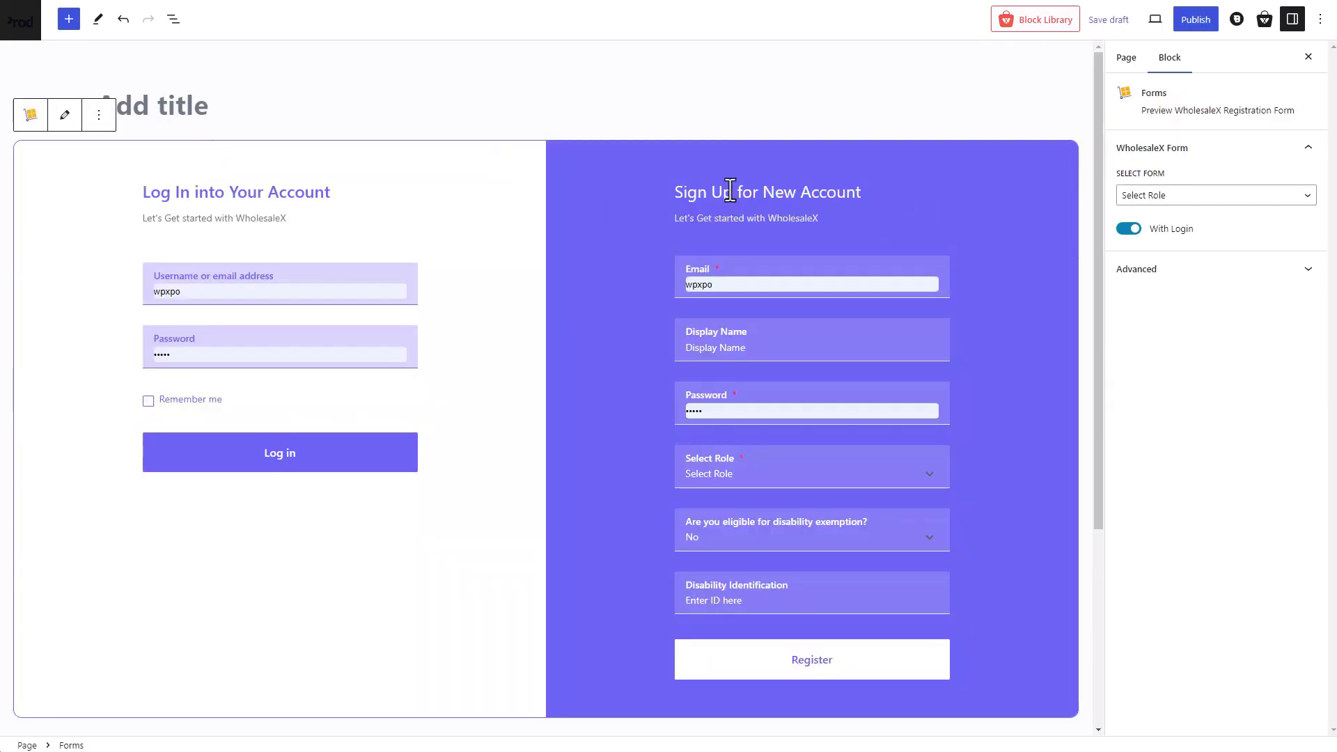
{"action": "left_click", "coordinate": [716, 284]}
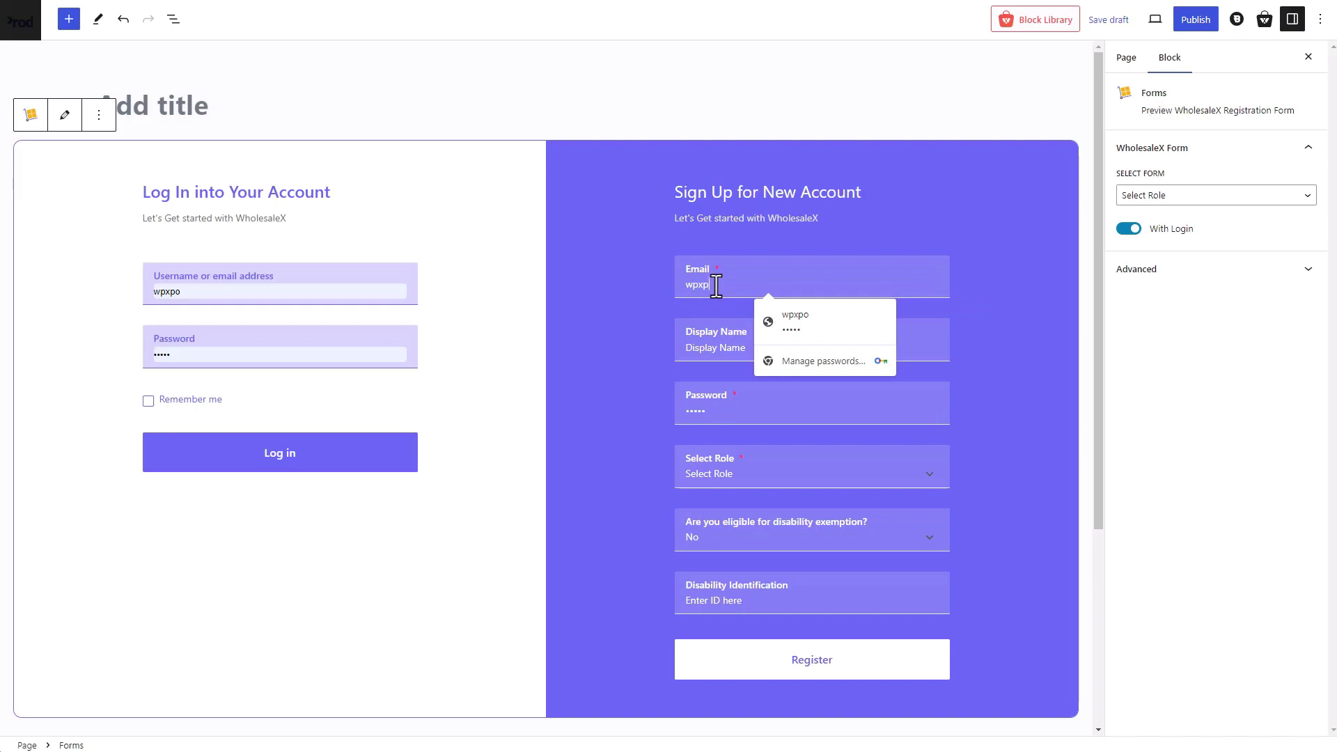
{"action": "left_click", "coordinate": [270, 292]}
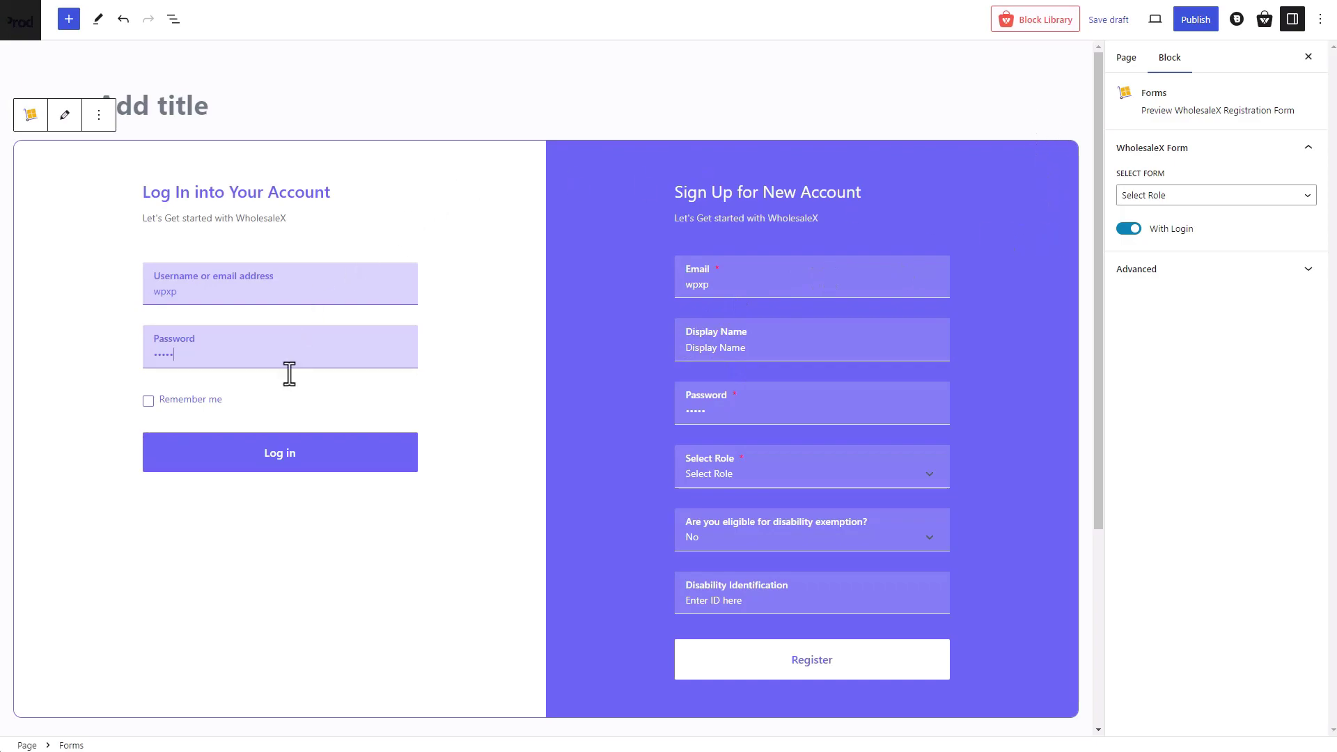
- Keep the default role with the login form on, and title the page 'New Registration Page'
{"action": "left_click", "coordinate": [1195, 198]}
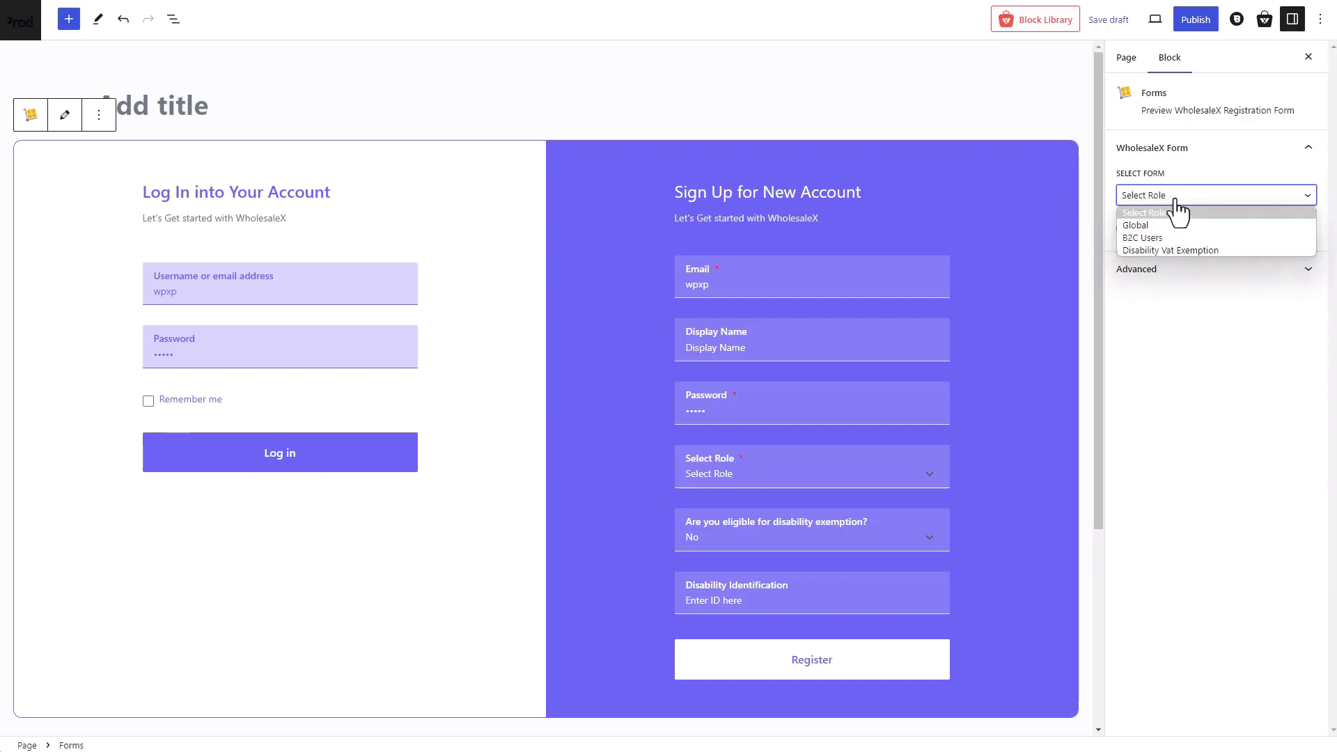
{"action": "left_click", "coordinate": [1179, 212]}
{"action": "left_click", "coordinate": [1128, 229]}
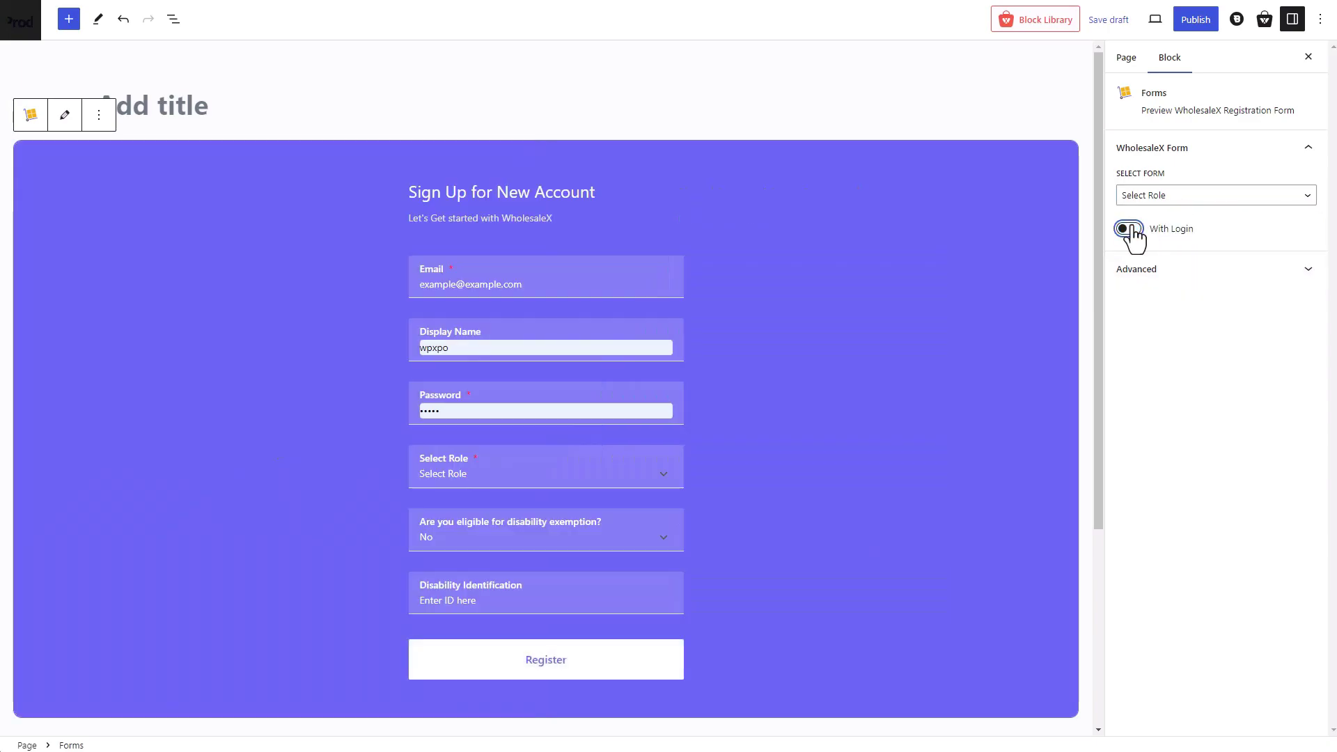
{"action": "left_click", "coordinate": [1129, 229]}
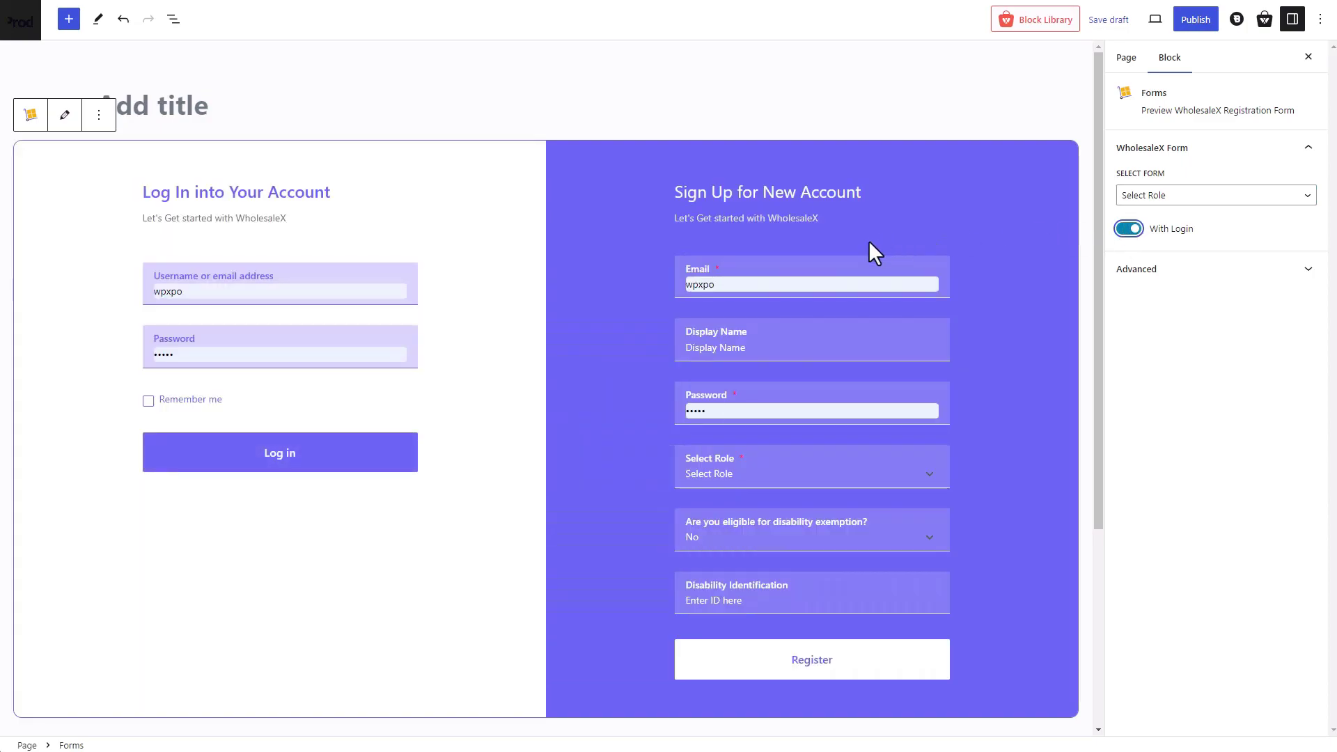
{"action": "left_click", "coordinate": [544, 104]}
{"action": "type", "text": "New Reg"}
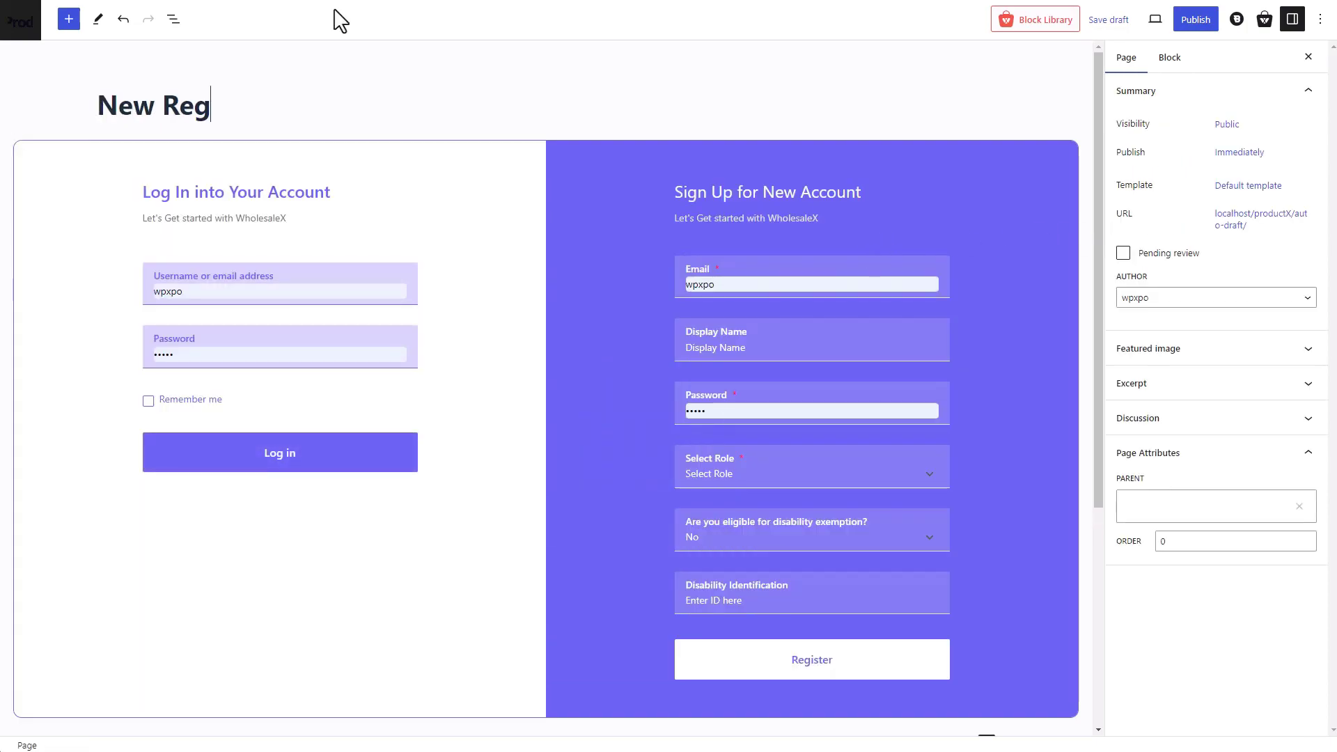
{"action": "type", "text": "istration Page"}
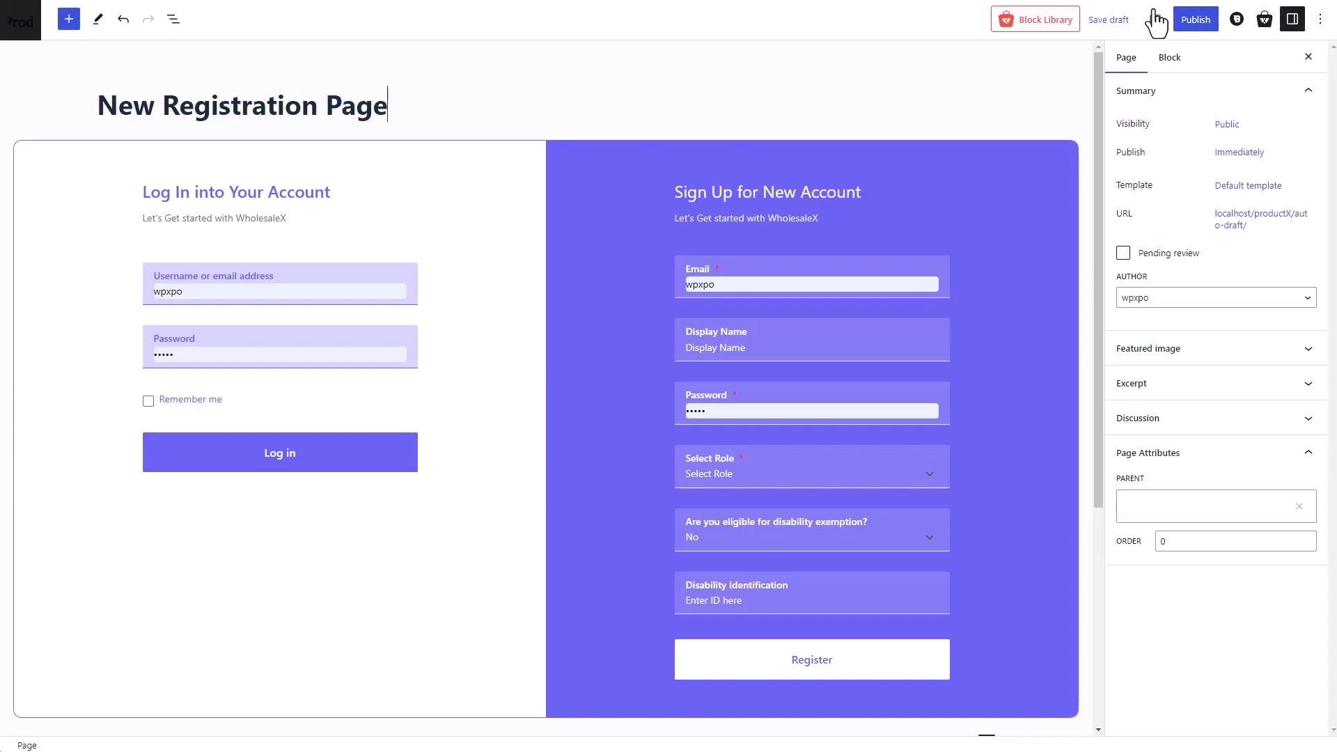
{"action": "left_click", "coordinate": [1192, 22]}
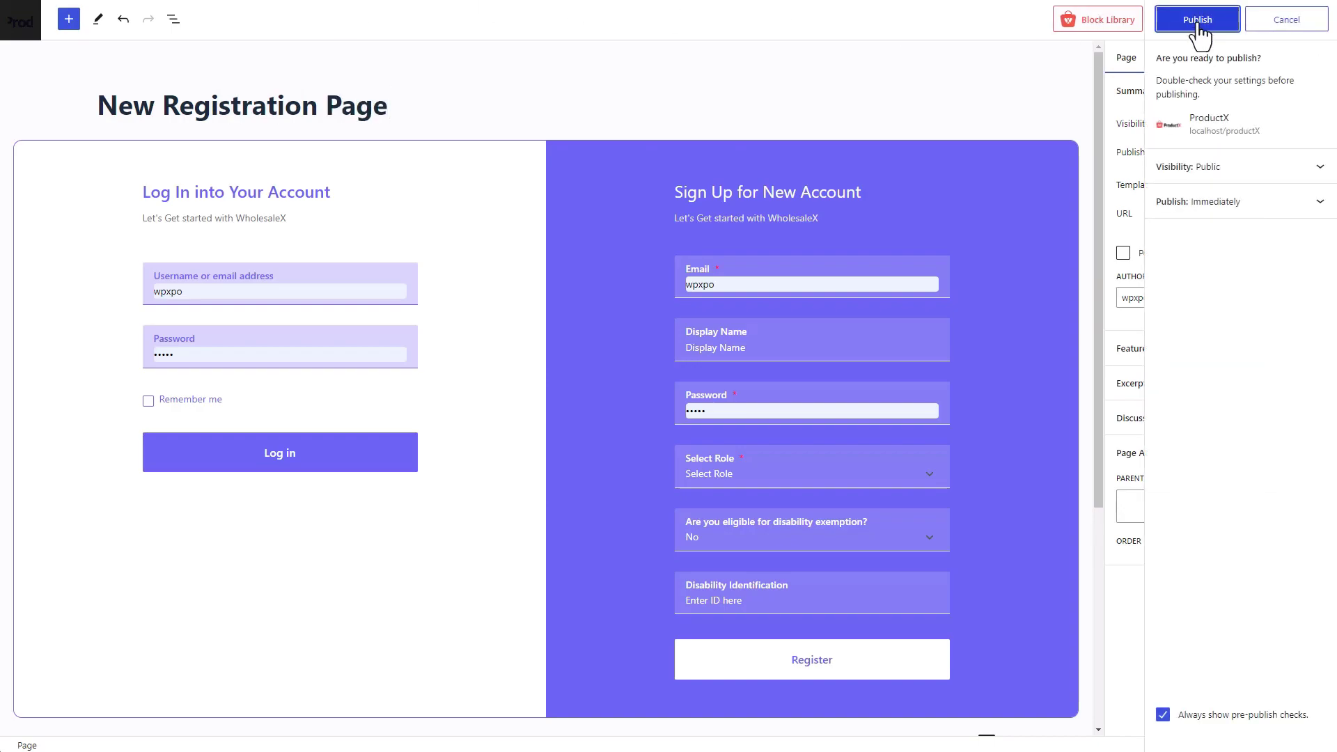
- Confirm publishing, copy the page address, and load it in a private window
{"action": "left_click", "coordinate": [1198, 20]}
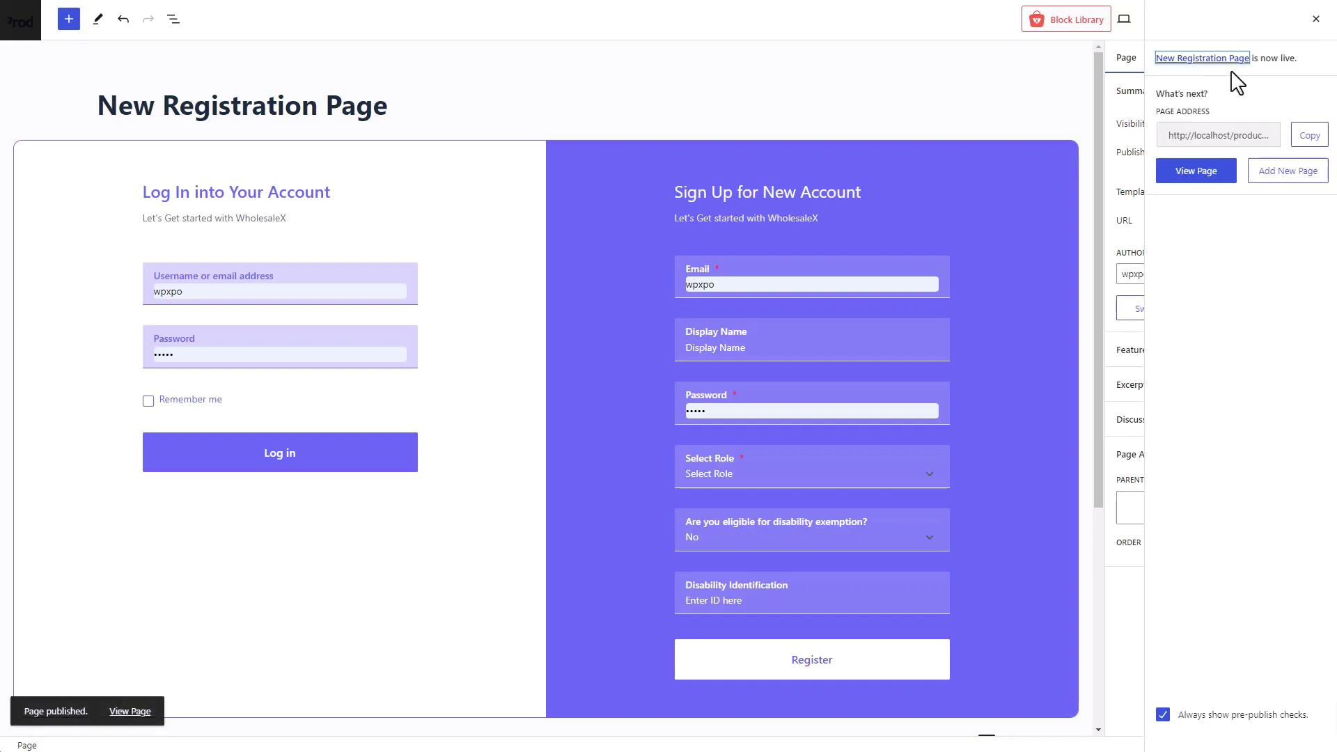
{"action": "left_click", "coordinate": [1307, 137]}
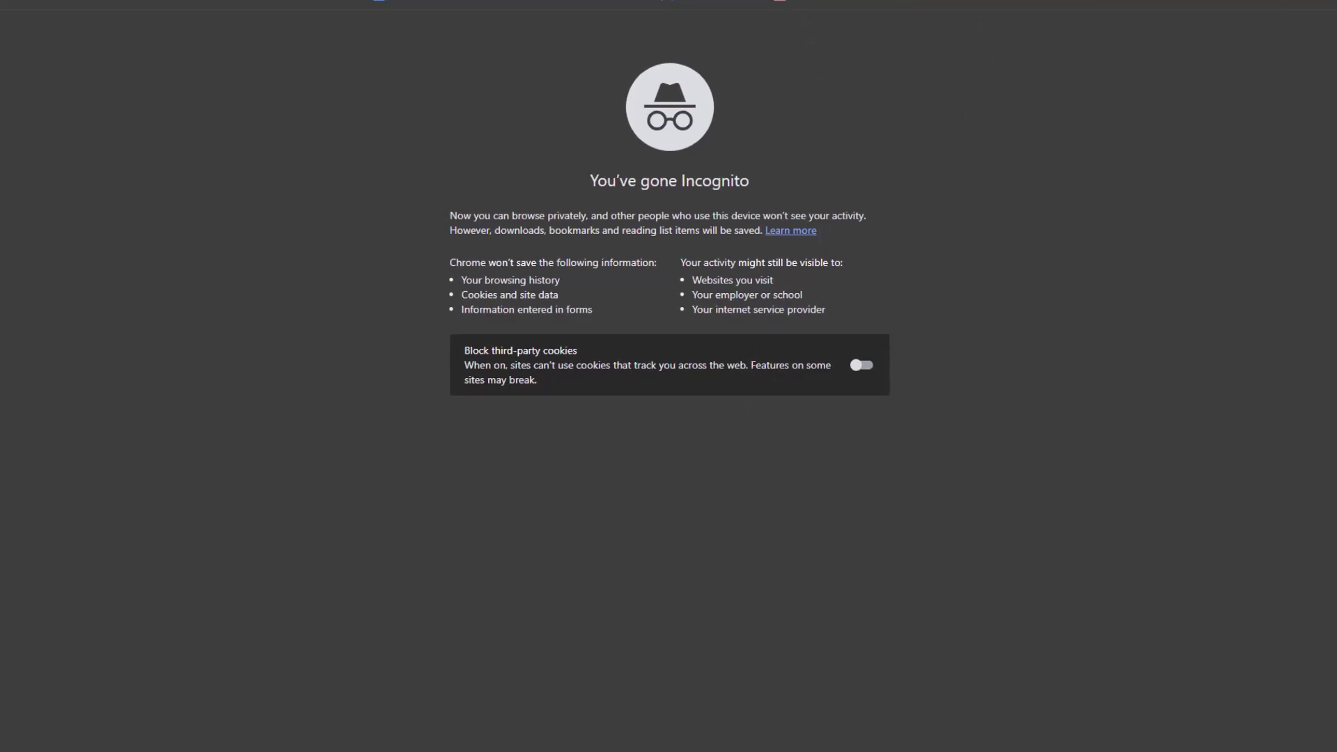
{"action": "key", "text": "ctrl+v"}
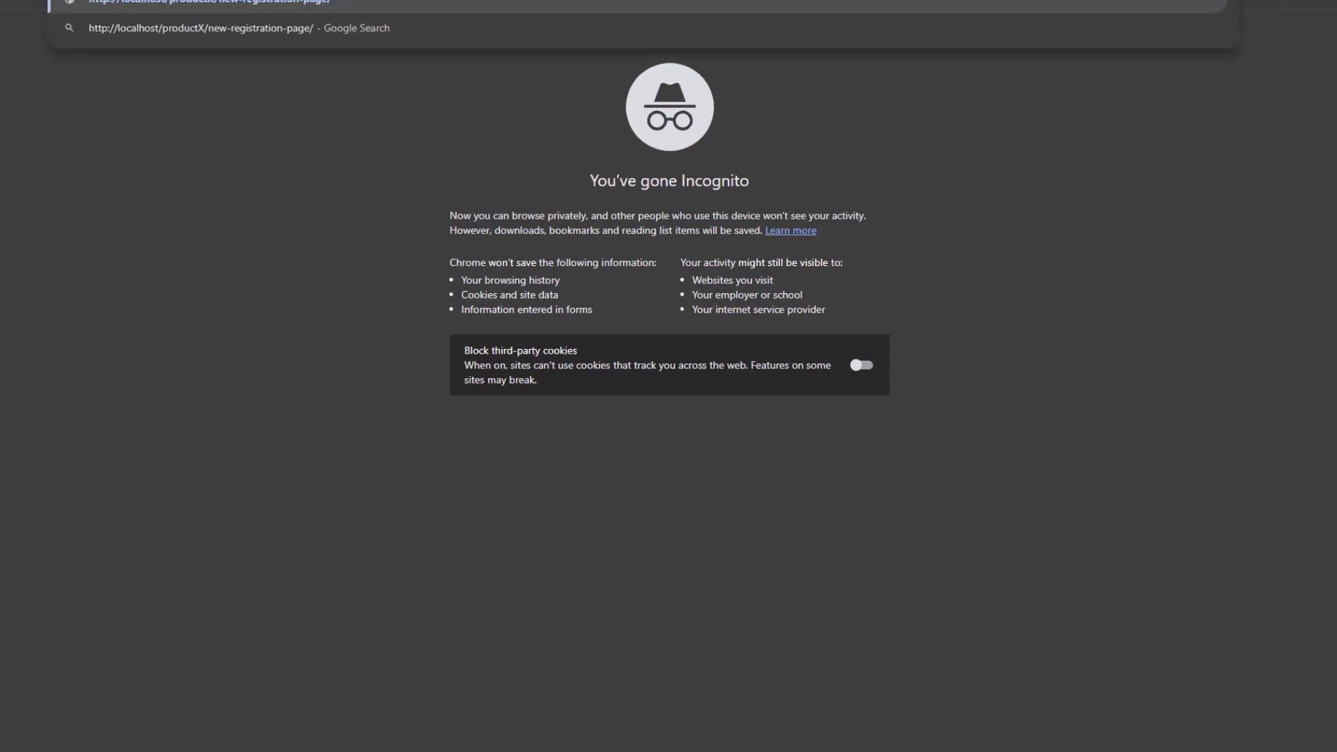
{"action": "key", "text": "Return"}
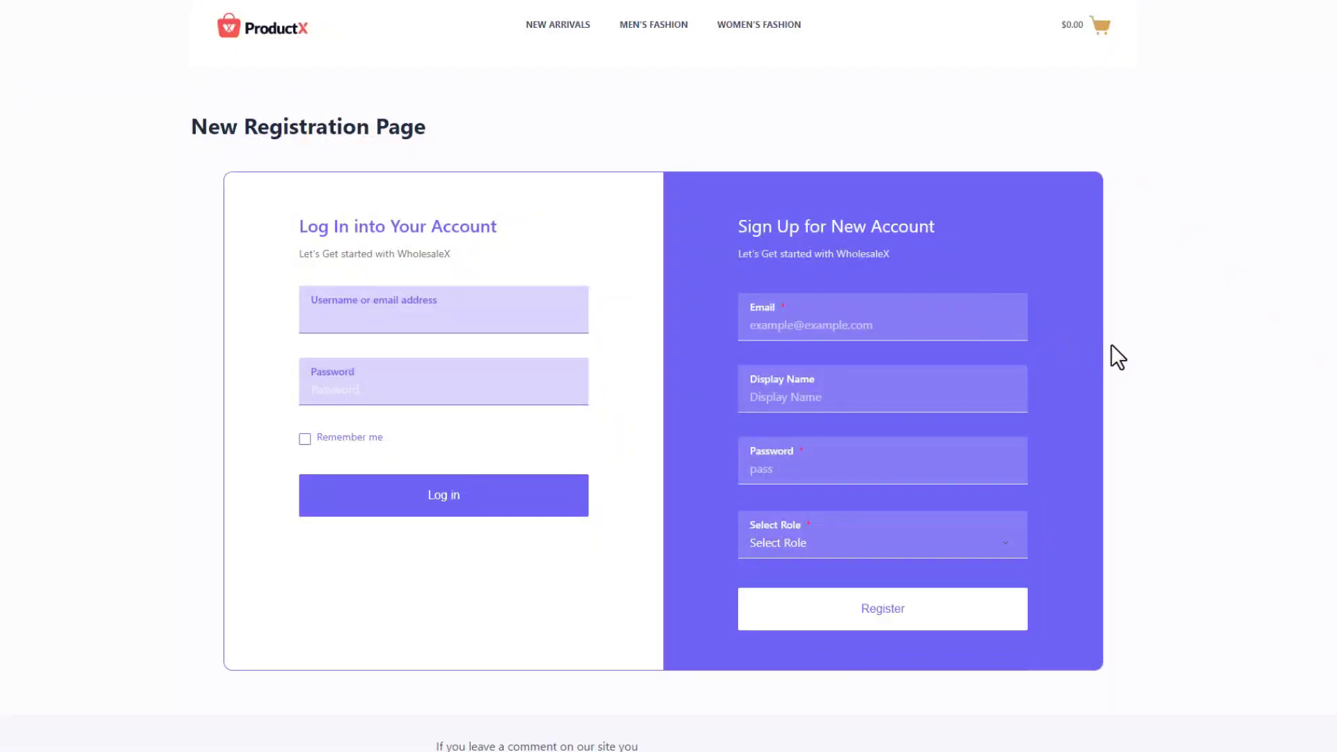